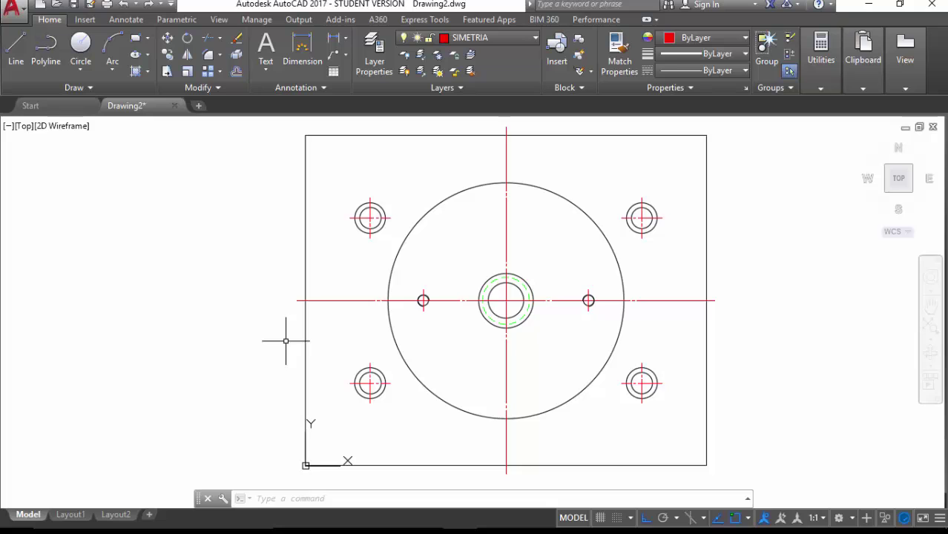
Step: Make layer 0 the current layer for drawing beside the plate's left edge
scroll(285, 341, "up", 2)
scroll(294, 303, "up", 2)
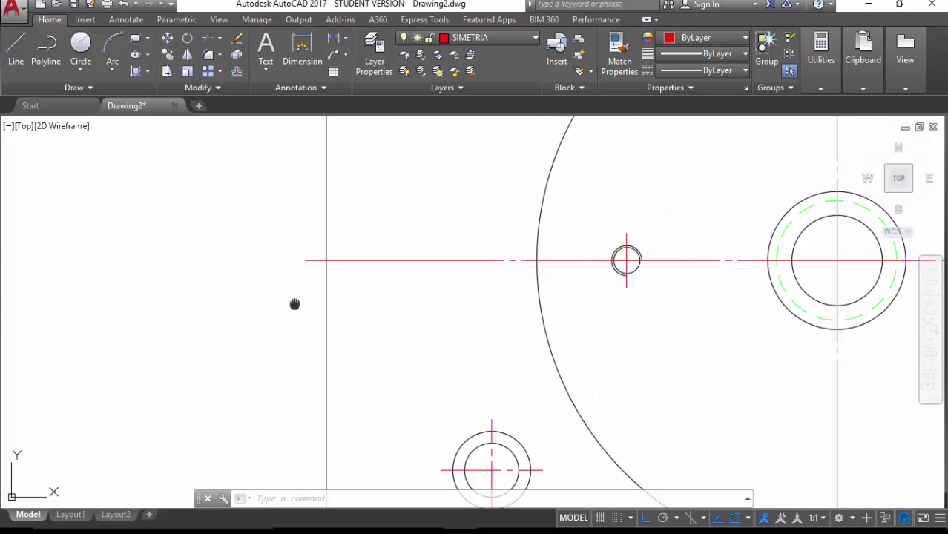
middle_click_drag(295, 304, 339, 275)
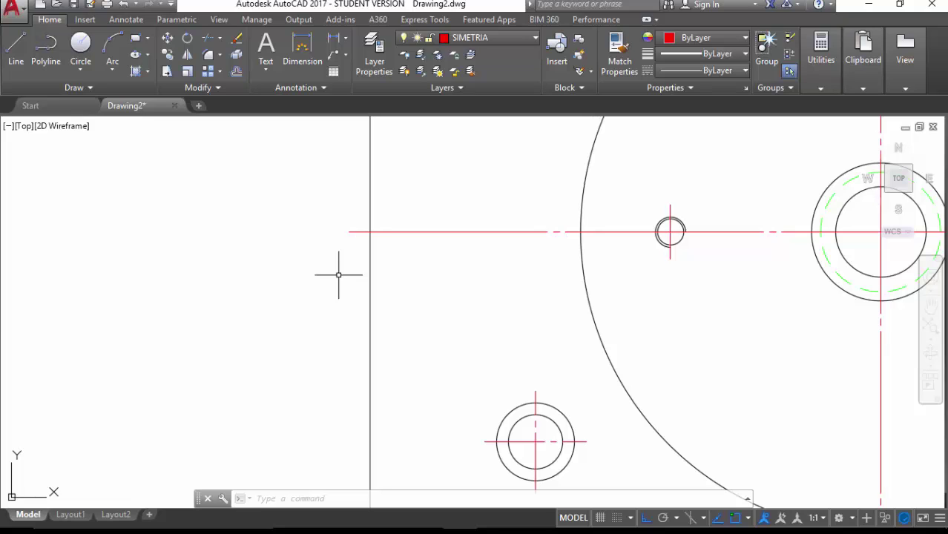
left_click(536, 38)
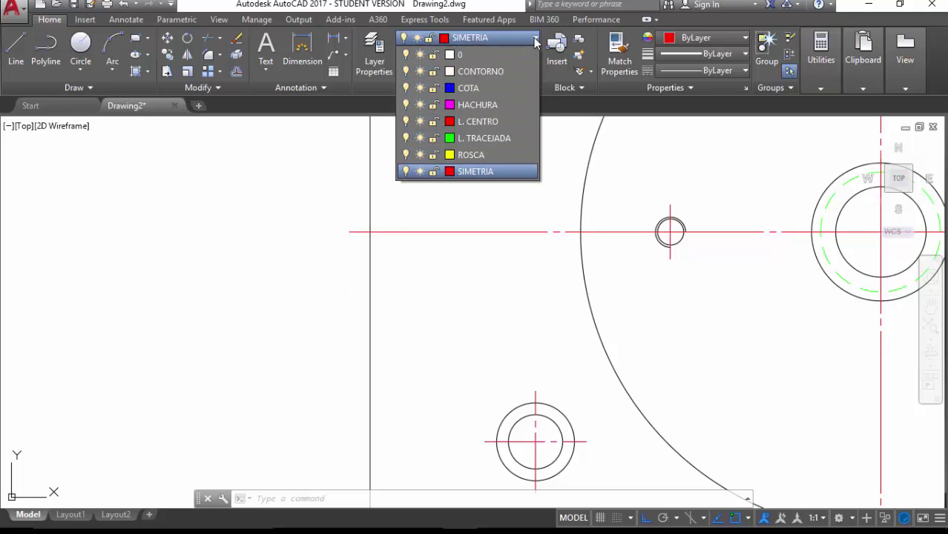
left_click(462, 53)
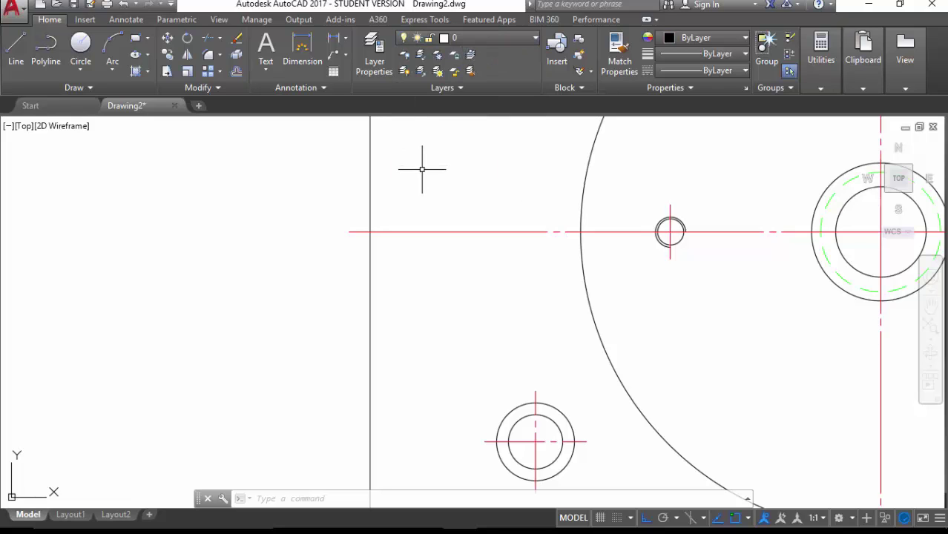
Step: Draw a 15-unit line leftward, starting 1 unit beyond the left end of the plate's horizontal centreline
key("Return")
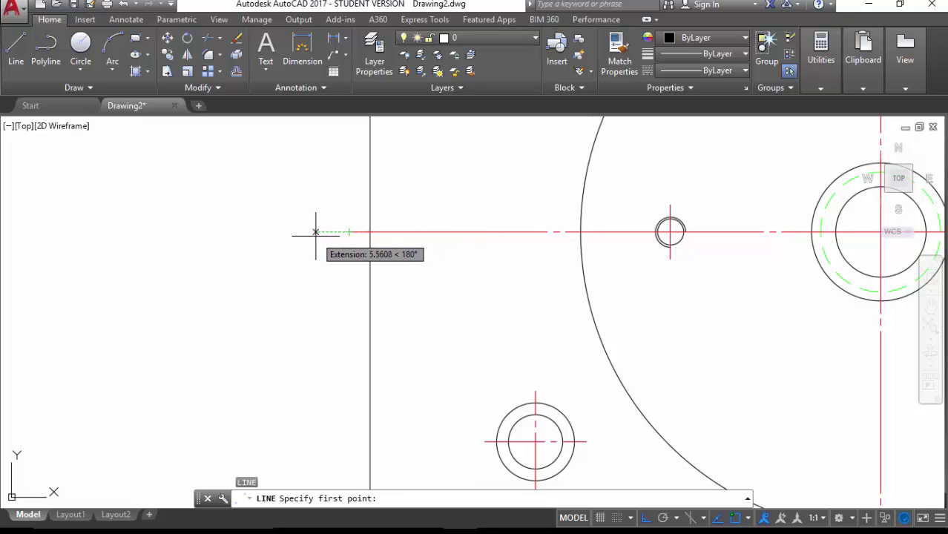
type("1")
key("Return")
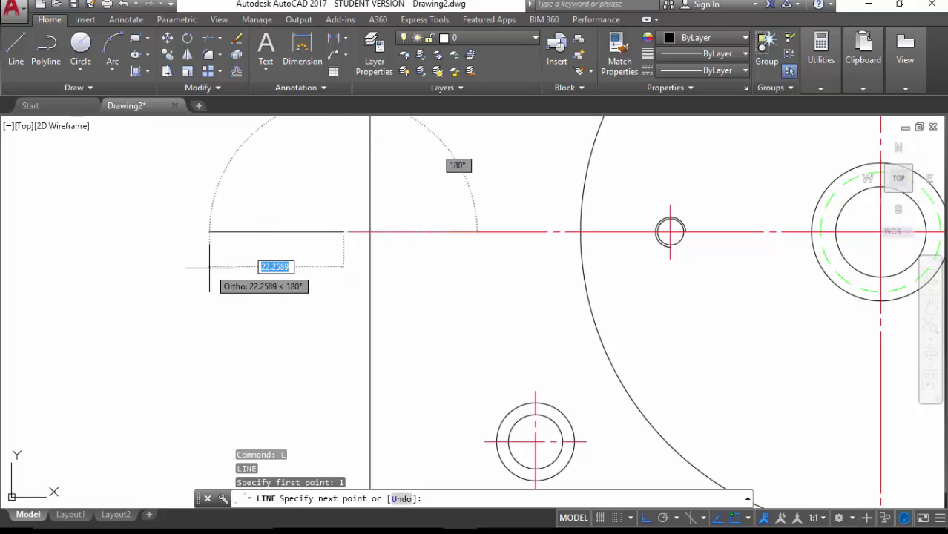
type("15")
key("Return")
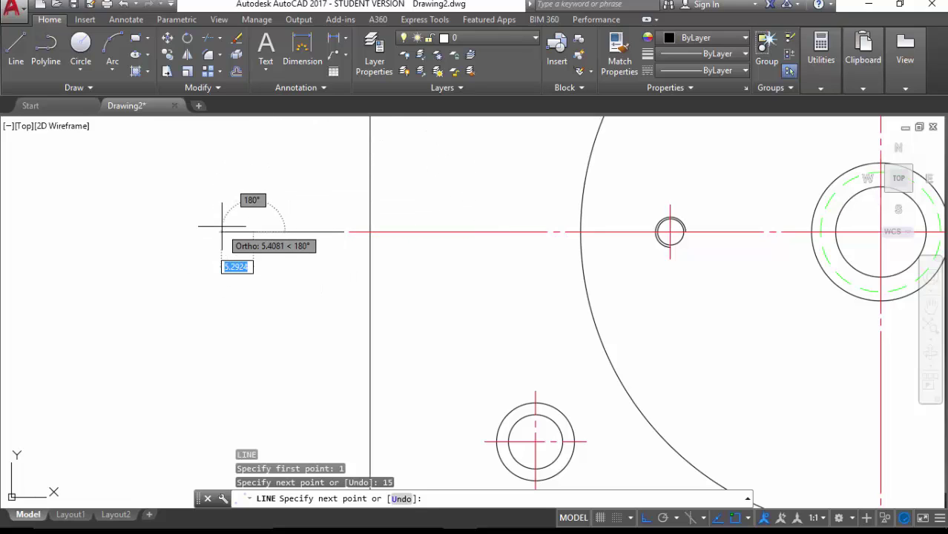
Step: Continue the line 0.5 up, 10 to the right and 0.5 down to form a thin closed bar
type("0.")
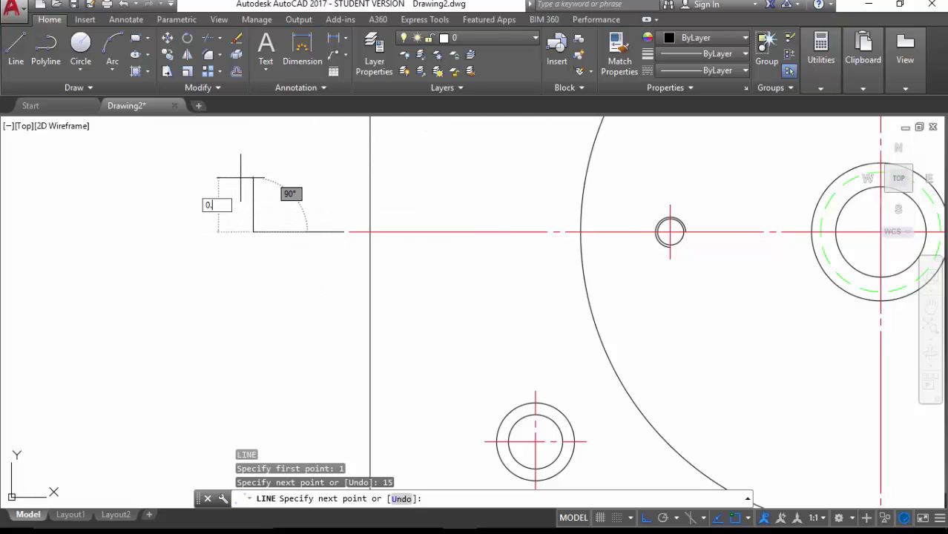
type("5")
key("Return")
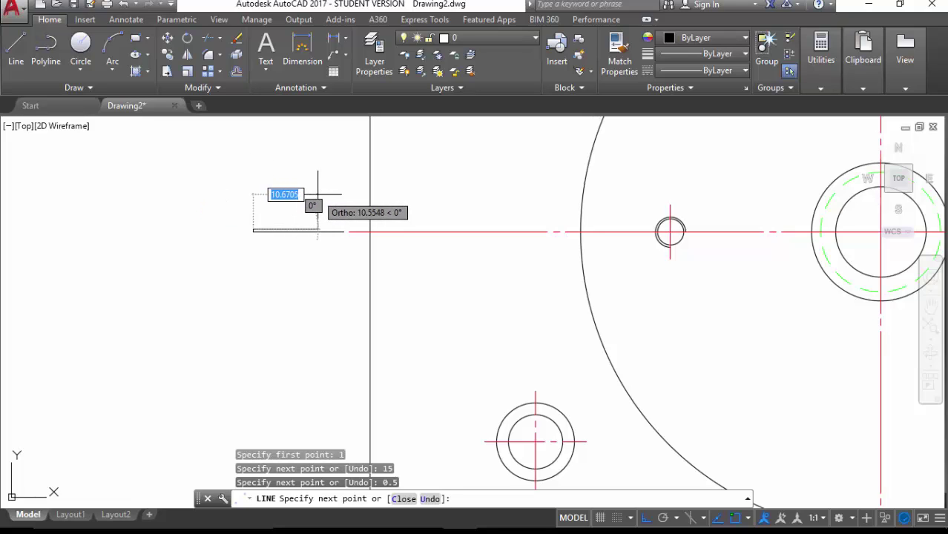
type("1")
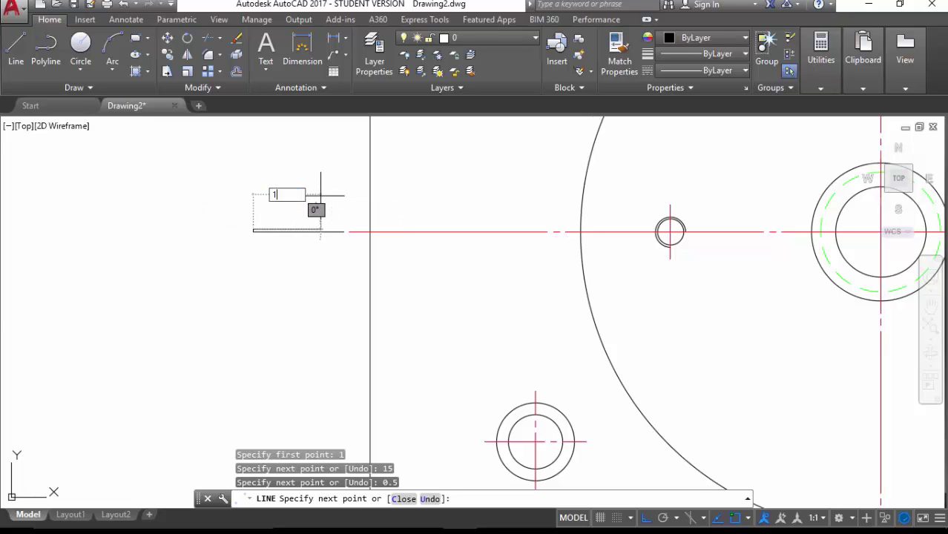
type("0")
key("Return")
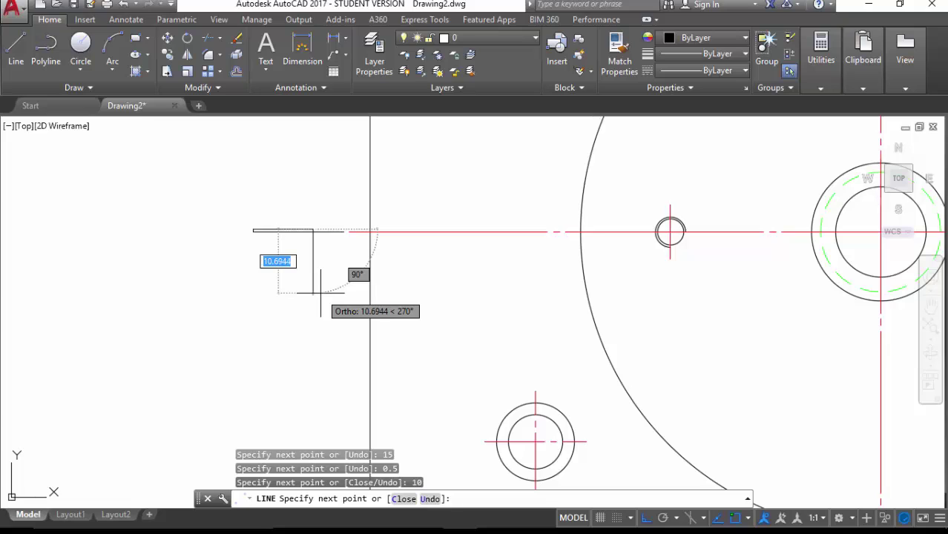
type("0.5")
key("Return")
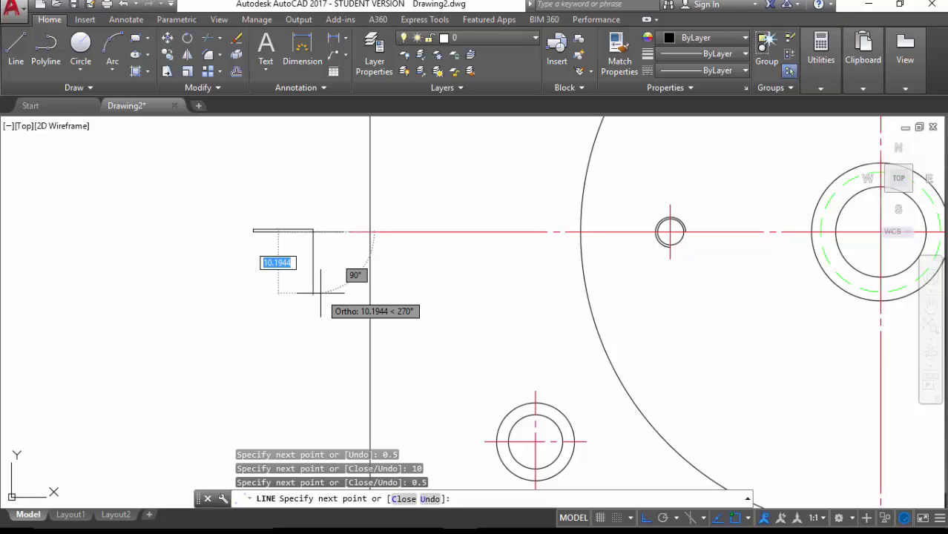
key("Escape")
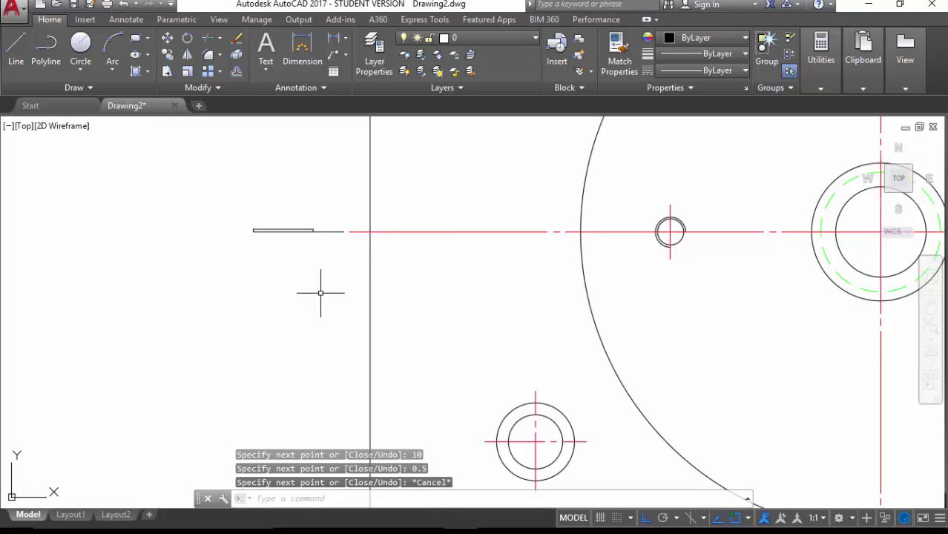
Step: Draw a 19-unit line straight down from a point 3 units right of the thin bar's lower-left corner
key("Return")
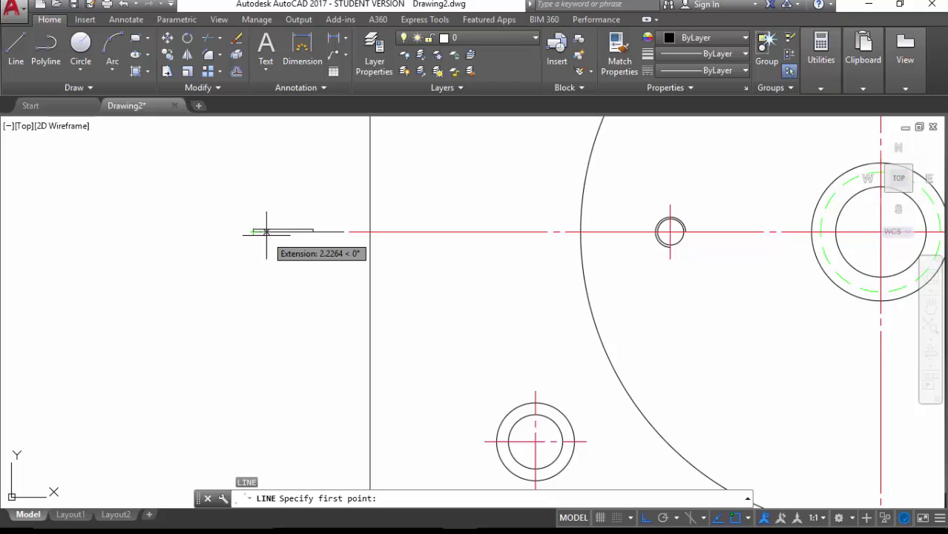
type("3")
key("Return")
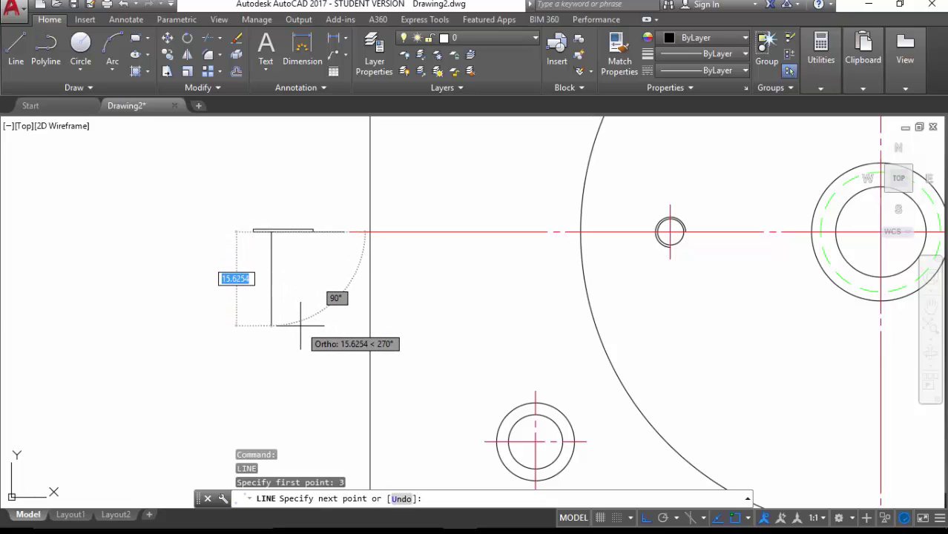
type("19")
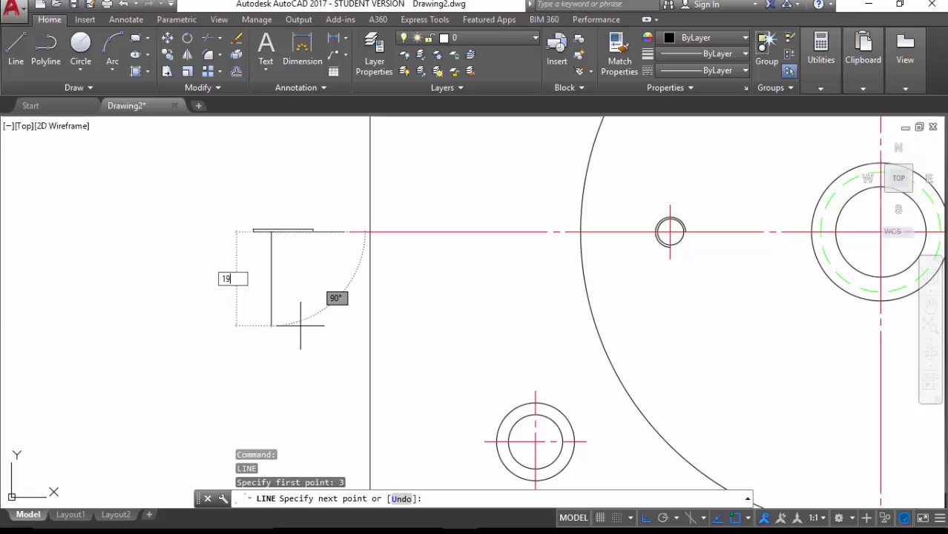
key("Return")
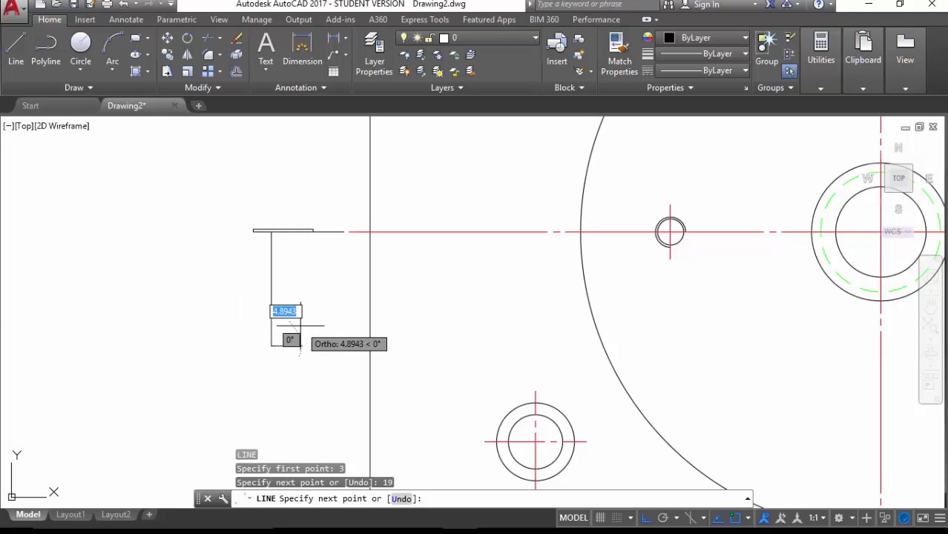
key("Escape")
Step: Draw half an arrowhead: from 7.5 below the vertical line's top go 1.66 left, then to its top endpoint
key("Return")
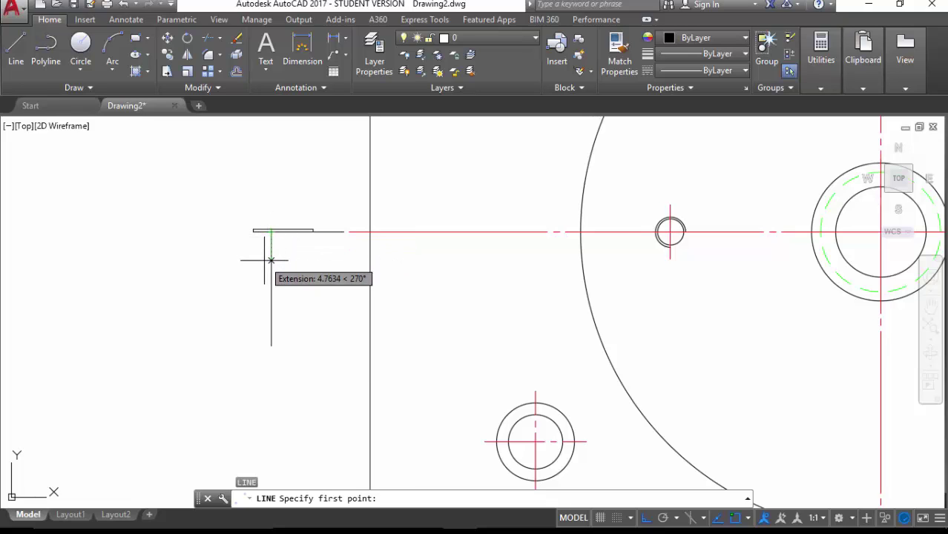
type("7.5")
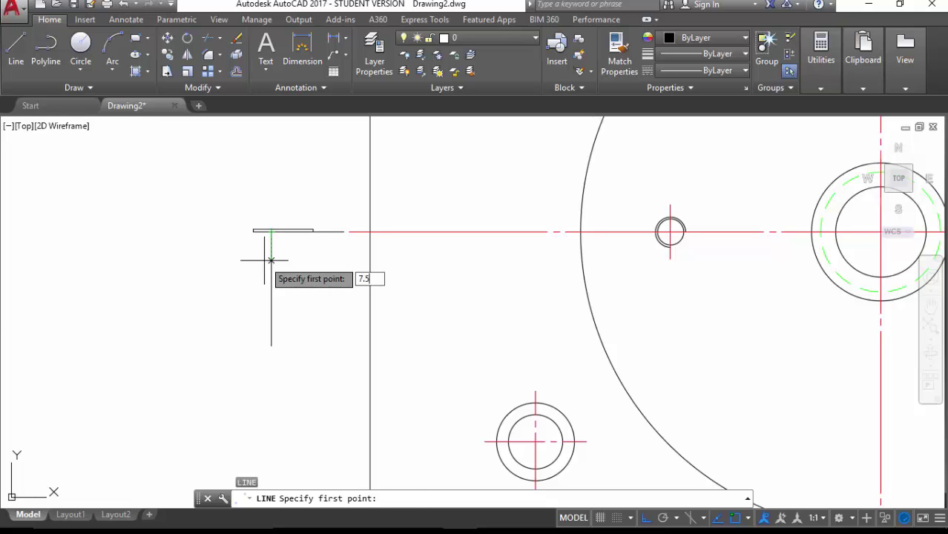
key("Return")
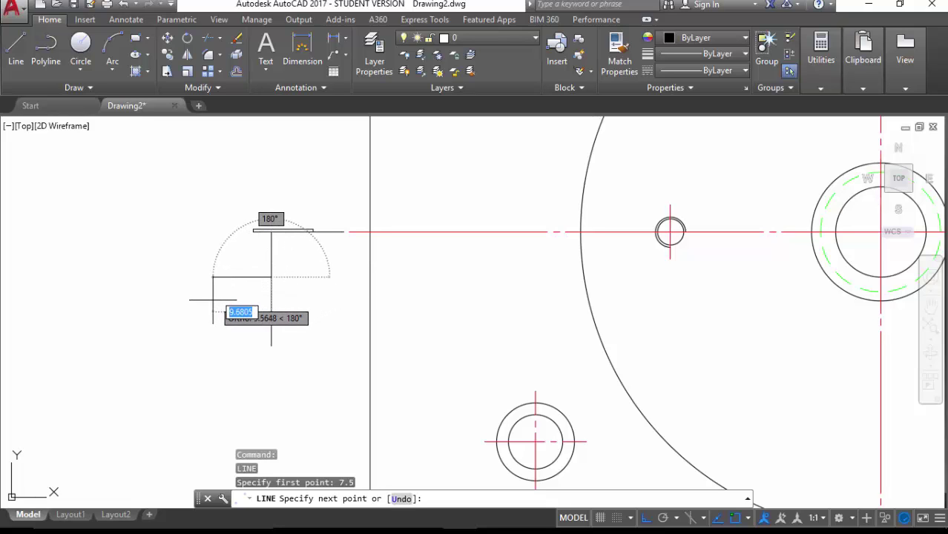
type("1.66")
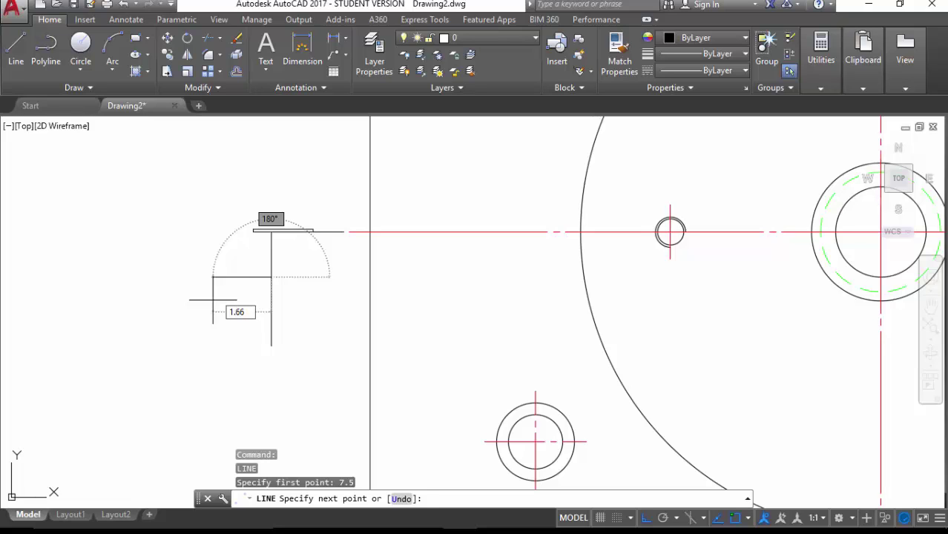
key("Return")
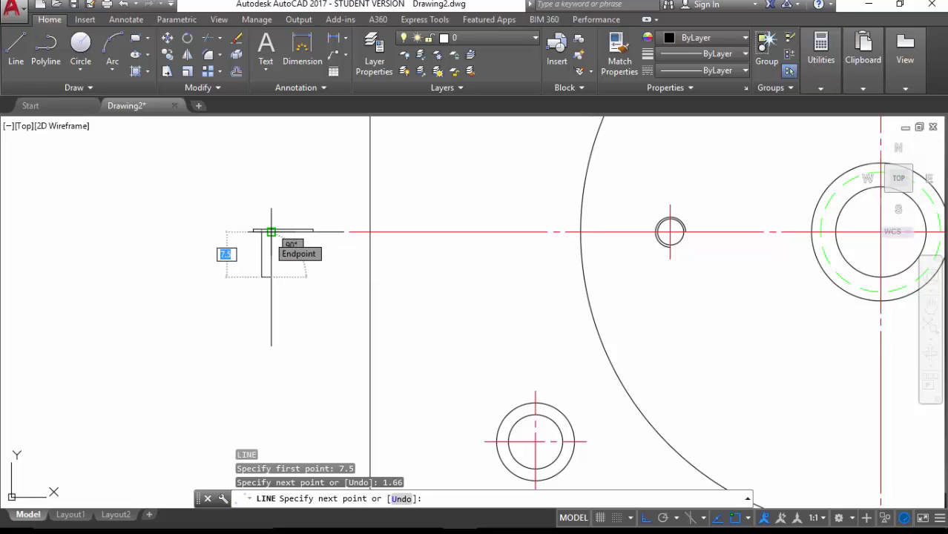
left_click(271, 233)
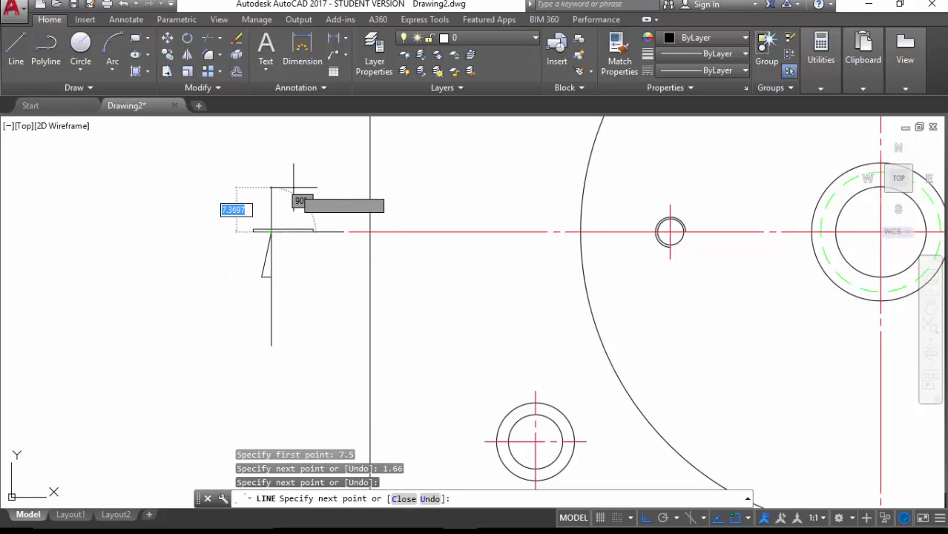
key("Escape")
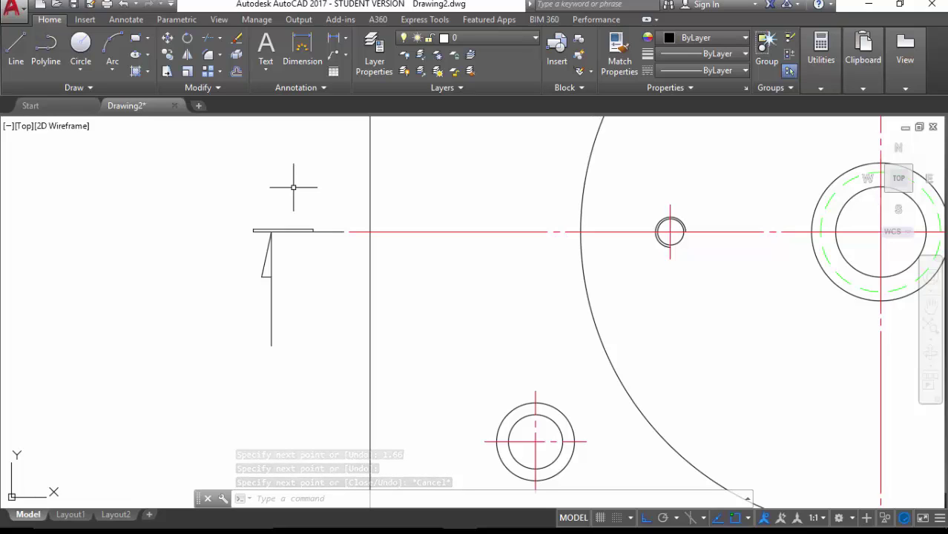
Step: Trim the vertical line's upper part inside the arrowhead, using the short horizontal base as the cutting edge
left_click(210, 40)
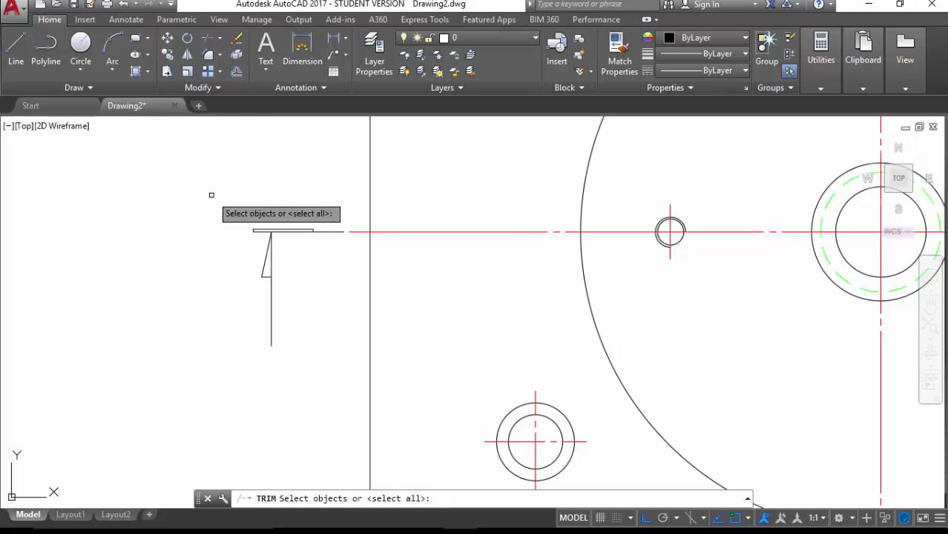
left_click(265, 277)
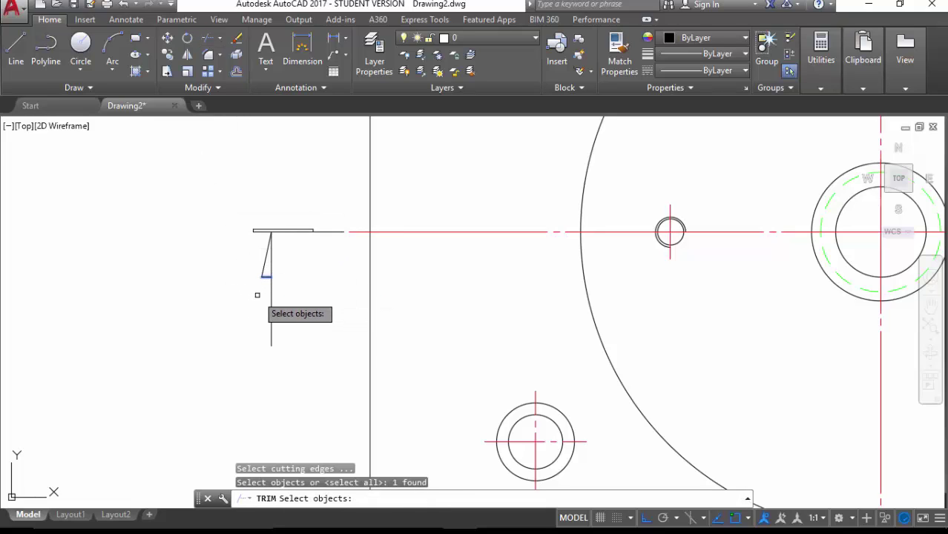
key("Return")
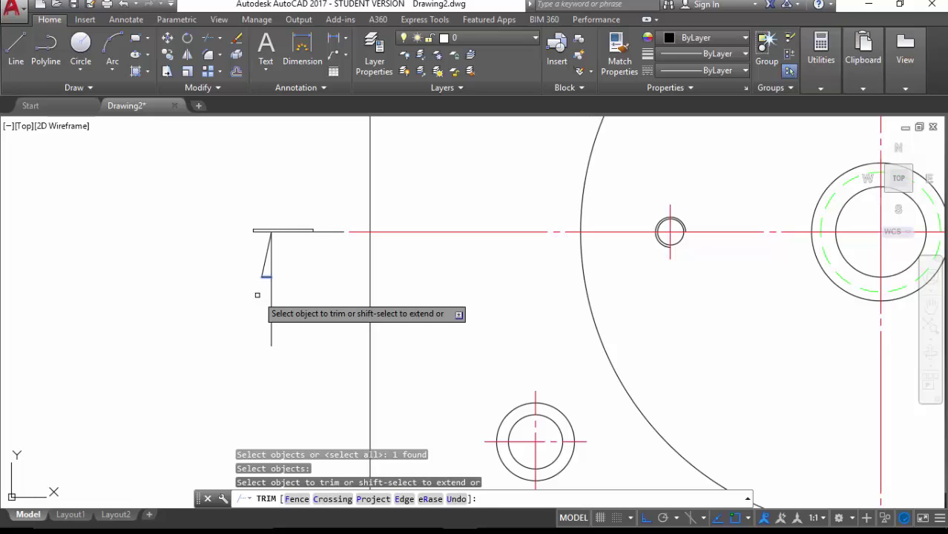
left_click(272, 261)
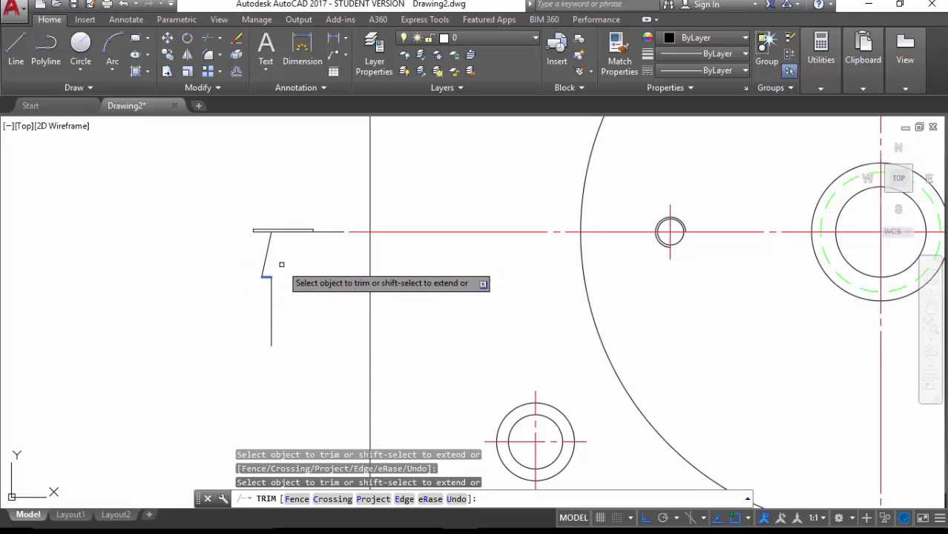
key("Return")
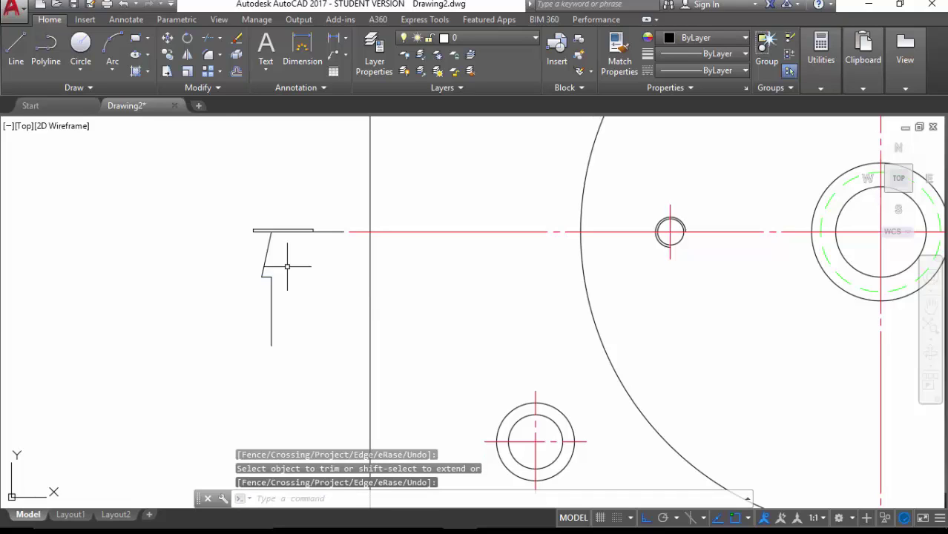
Step: Mirror the half arrowhead's slanted side and base about the vertical line, keeping the source objects
left_click(187, 56)
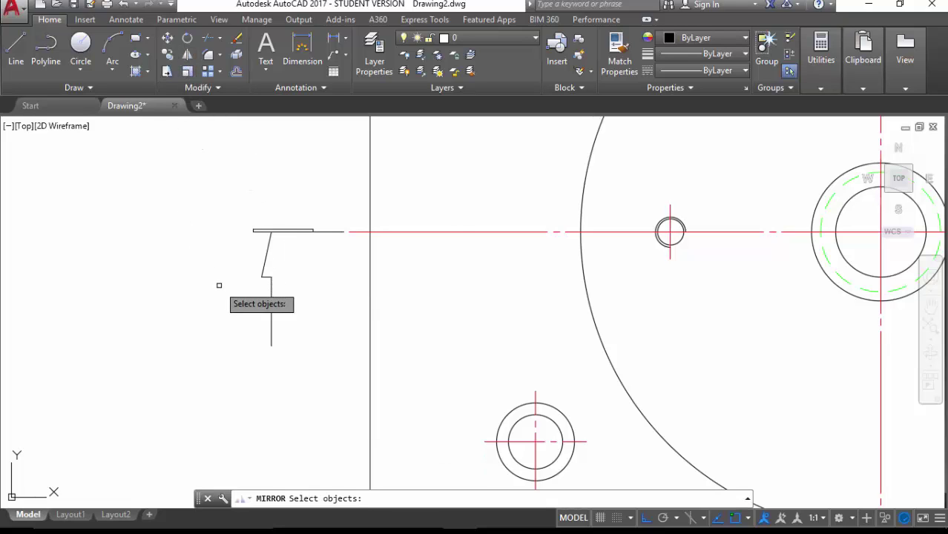
left_click(264, 272)
left_click(267, 257)
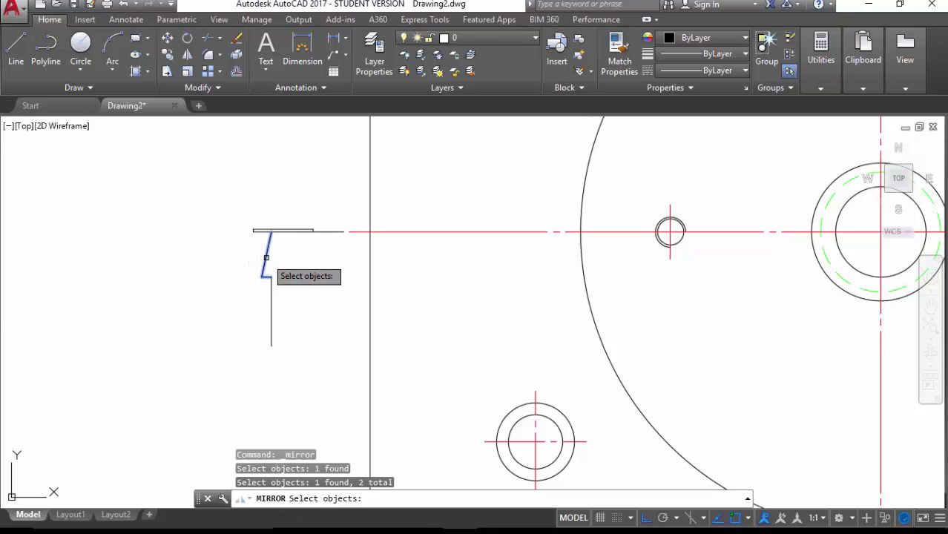
key("Return")
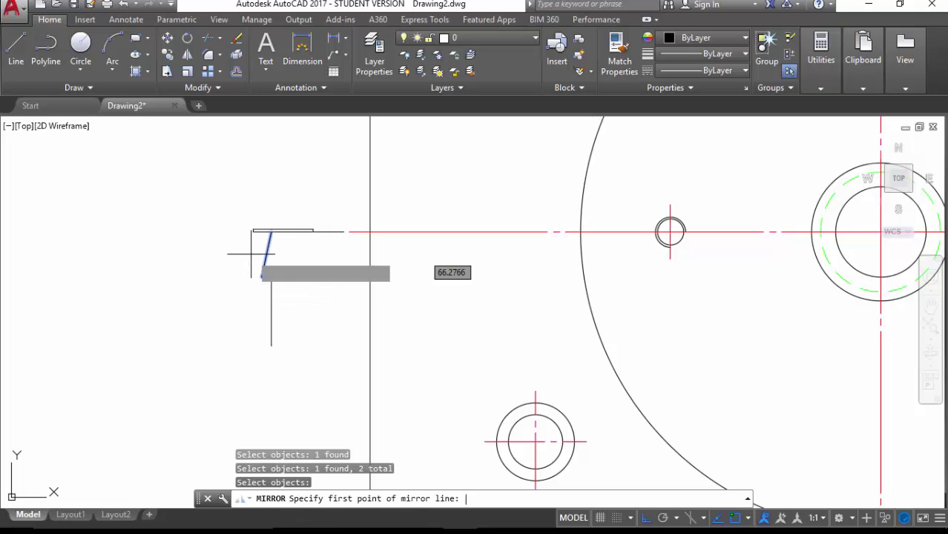
left_click(271, 346)
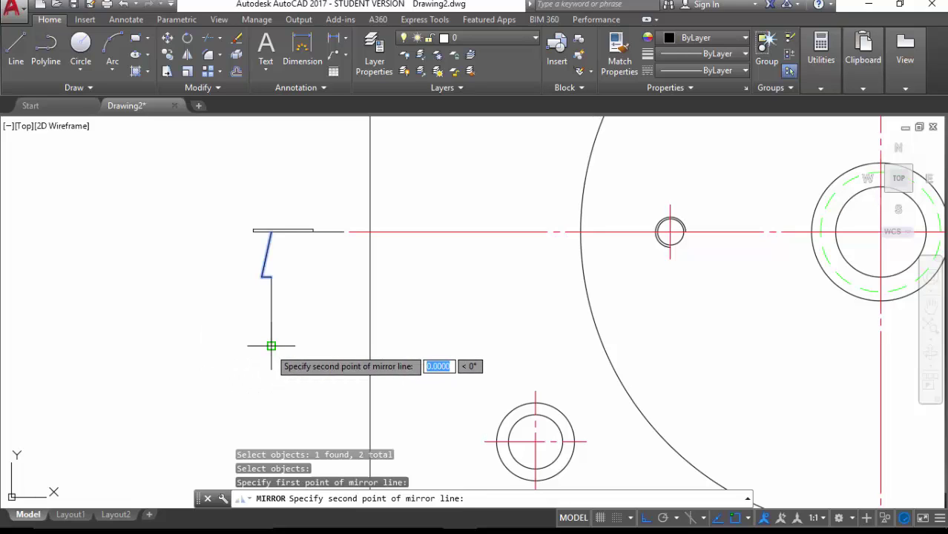
left_click(271, 278)
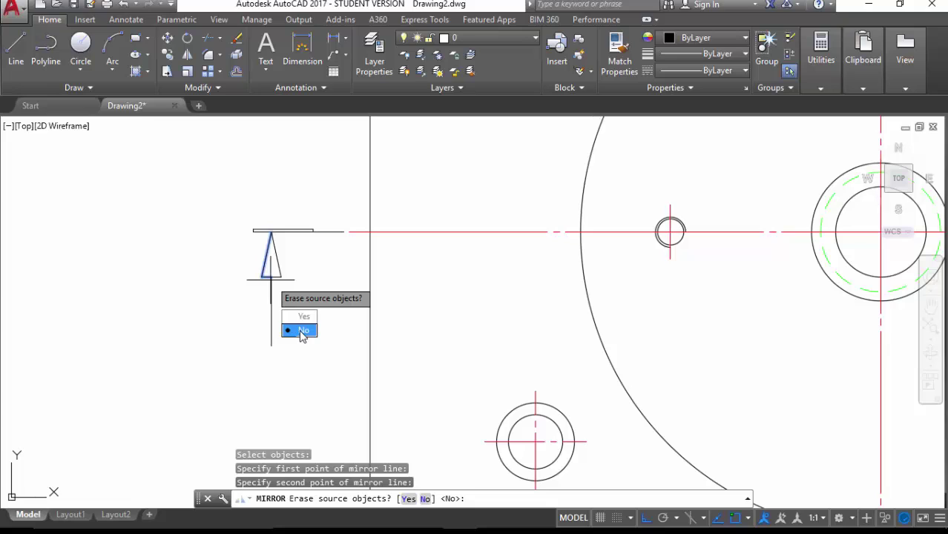
key("Return")
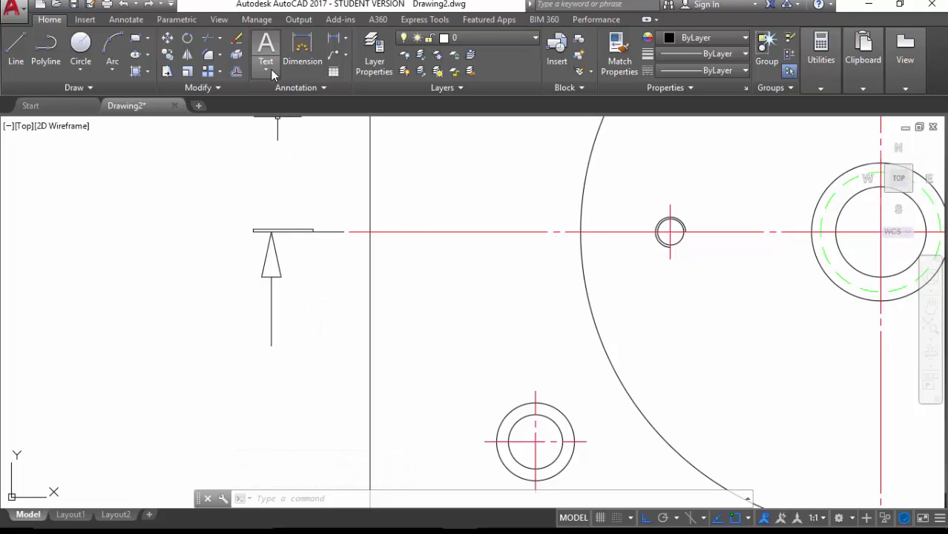
Step: Add the multiline text "A" in Arial Narrow, above and to the left of the section arrow
left_click(266, 46)
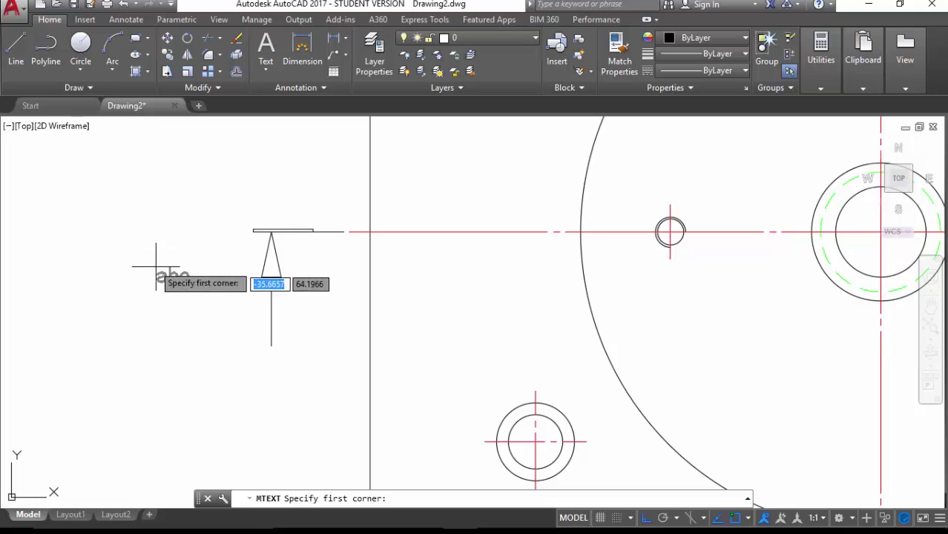
left_click(138, 247)
left_click(160, 161)
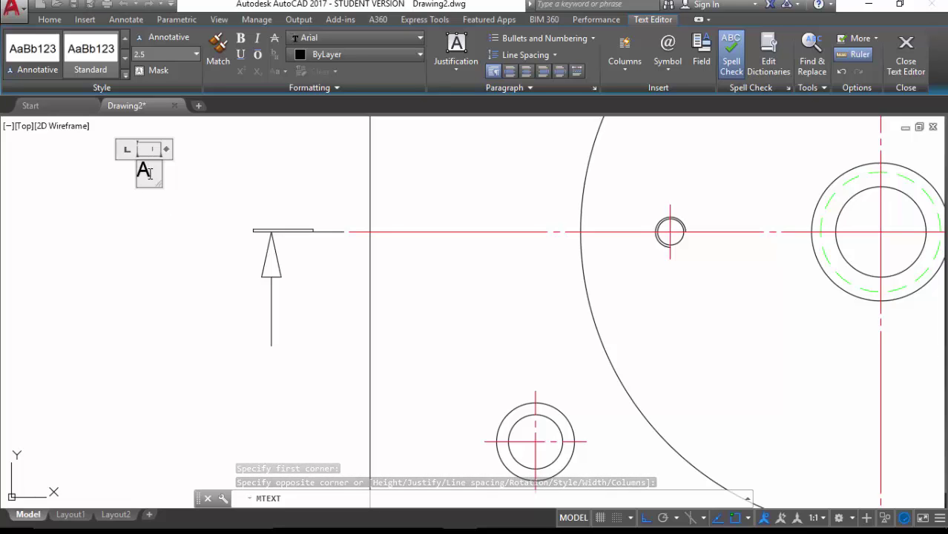
double_click(144, 172)
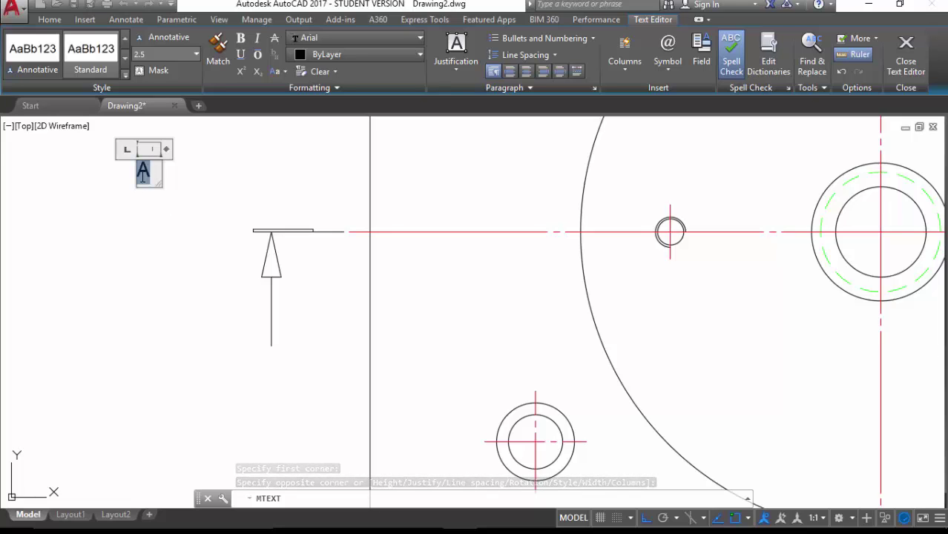
left_click(421, 41)
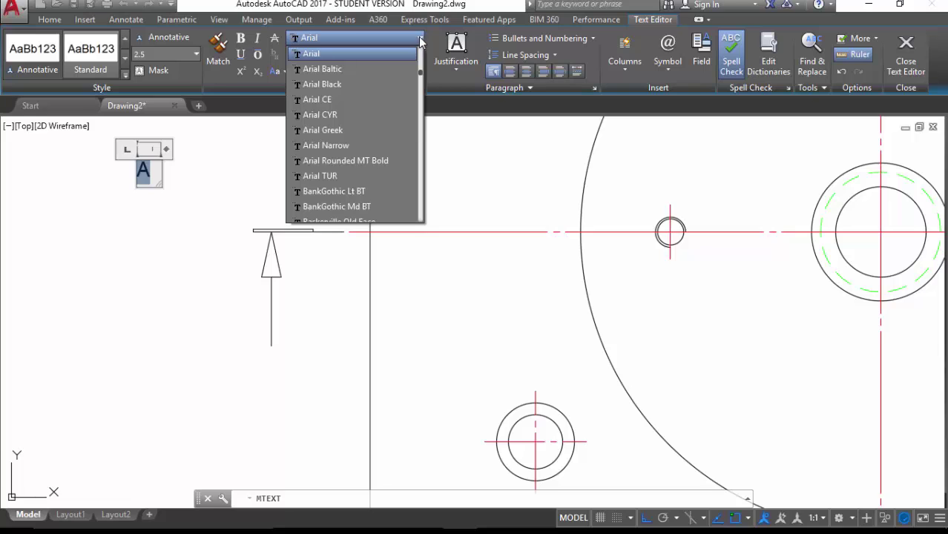
left_click(328, 147)
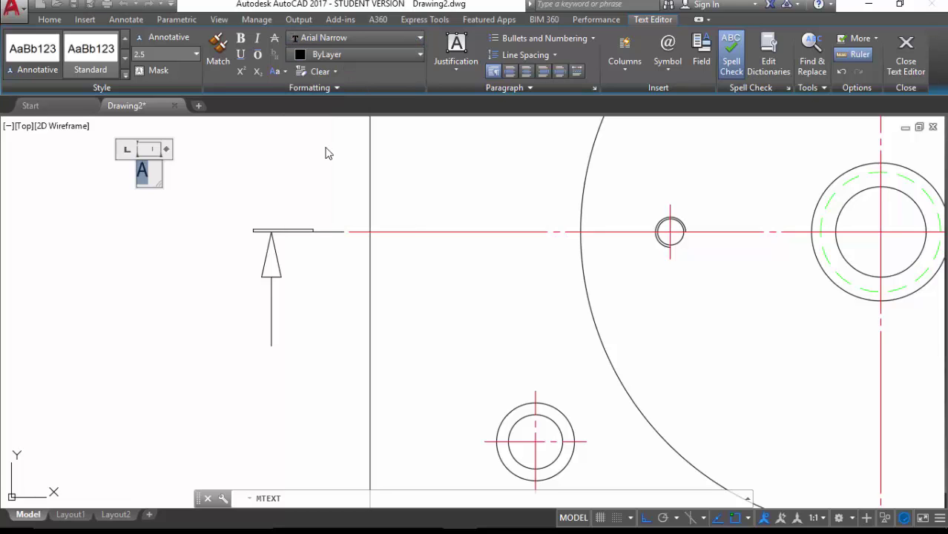
left_click(235, 210)
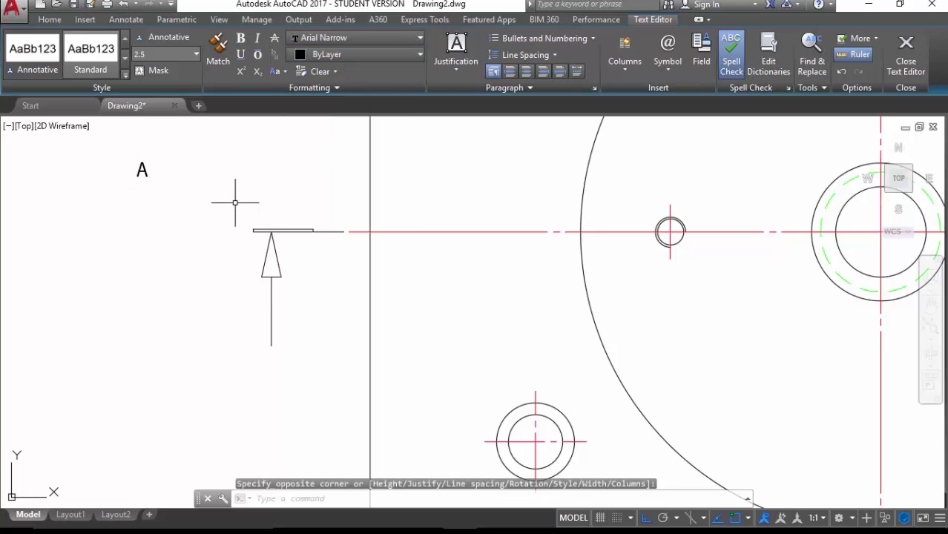
Step: Scale the letter A by a factor of 2.5 from its lower-left corner
left_click(149, 176)
right_click(170, 222)
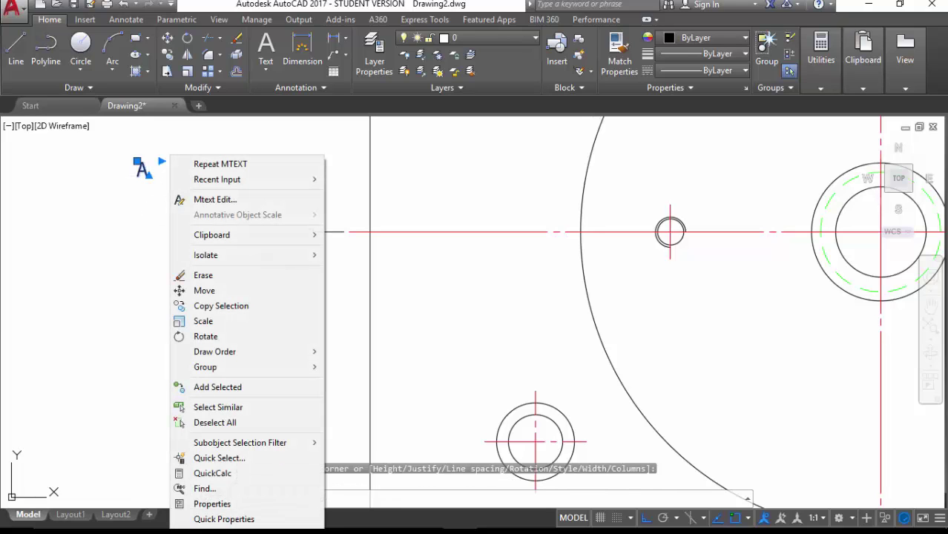
left_click(185, 322)
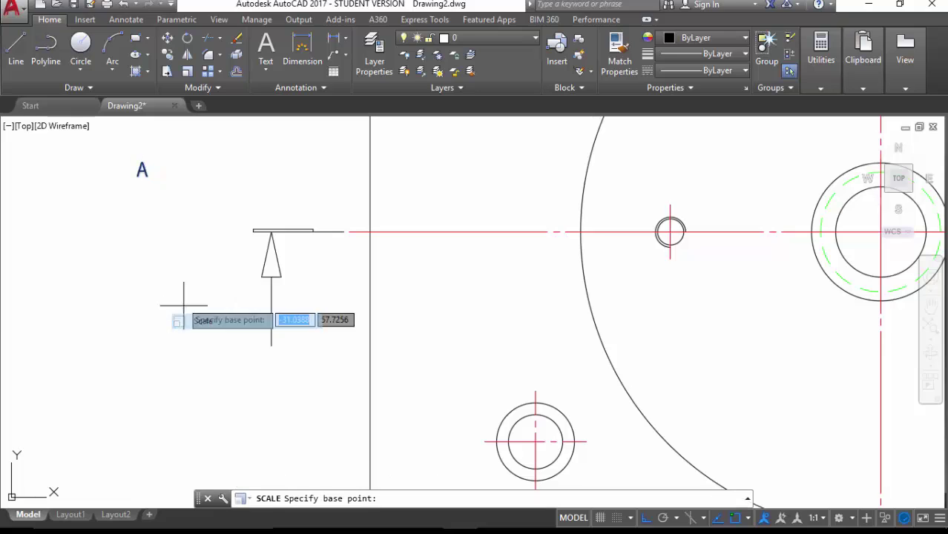
left_click(138, 176)
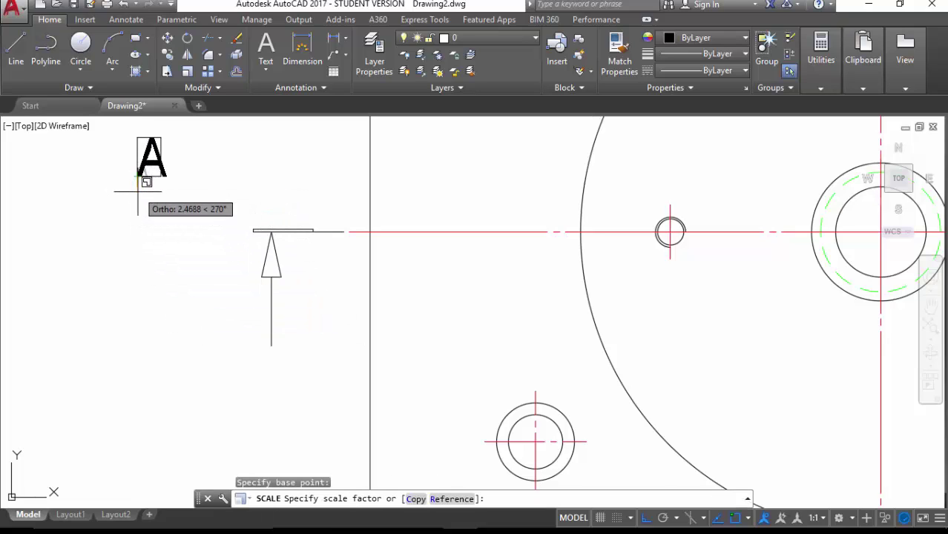
type("2.5")
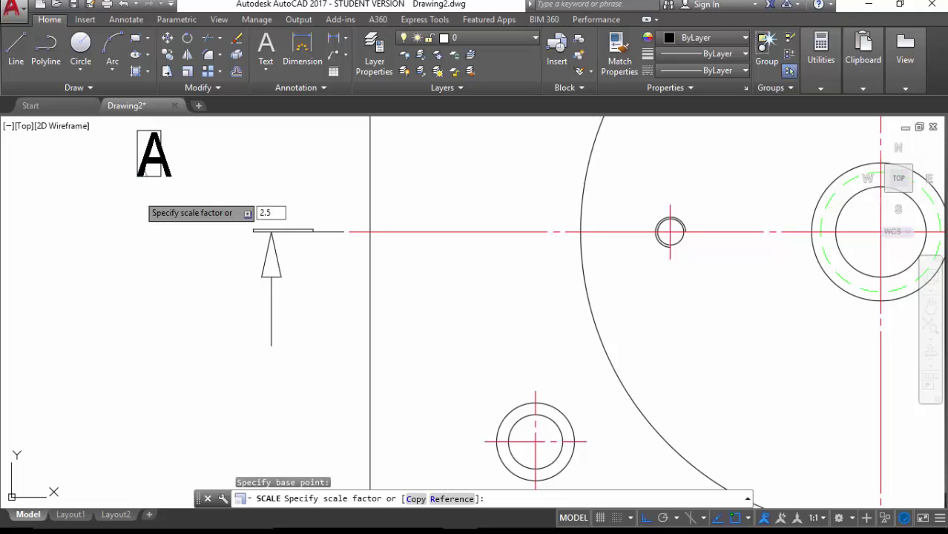
key("Return")
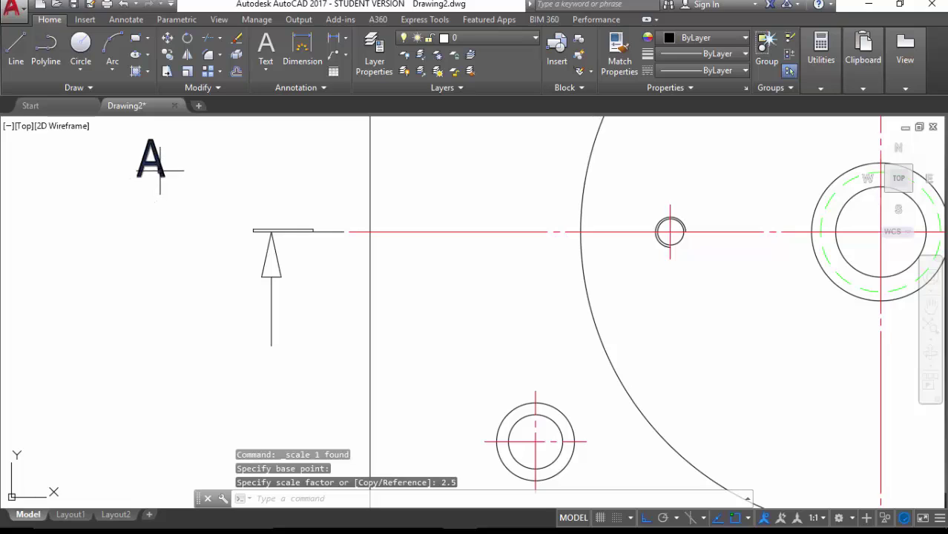
Step: Turn Ortho off and move the letter A by its lower-left corner to just left of the arrow's shaft
left_click(161, 171)
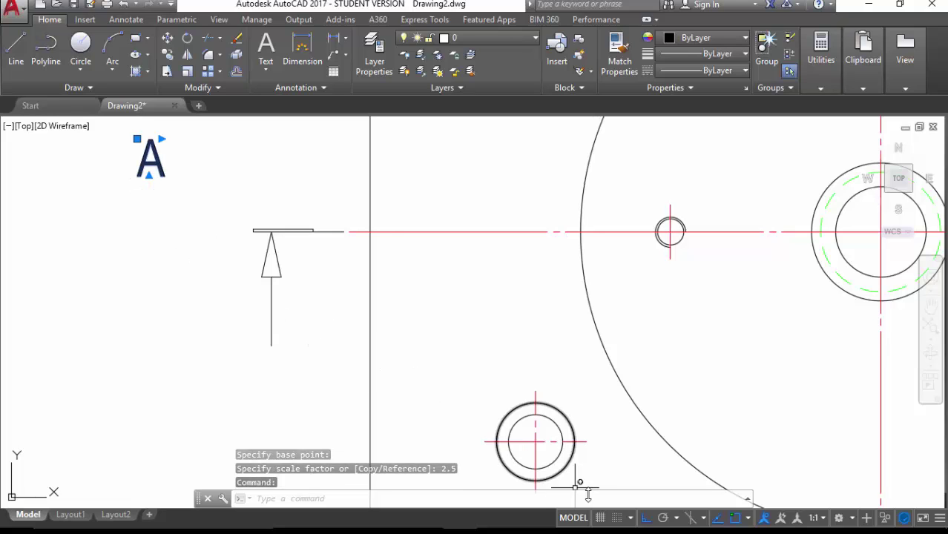
left_click(643, 518)
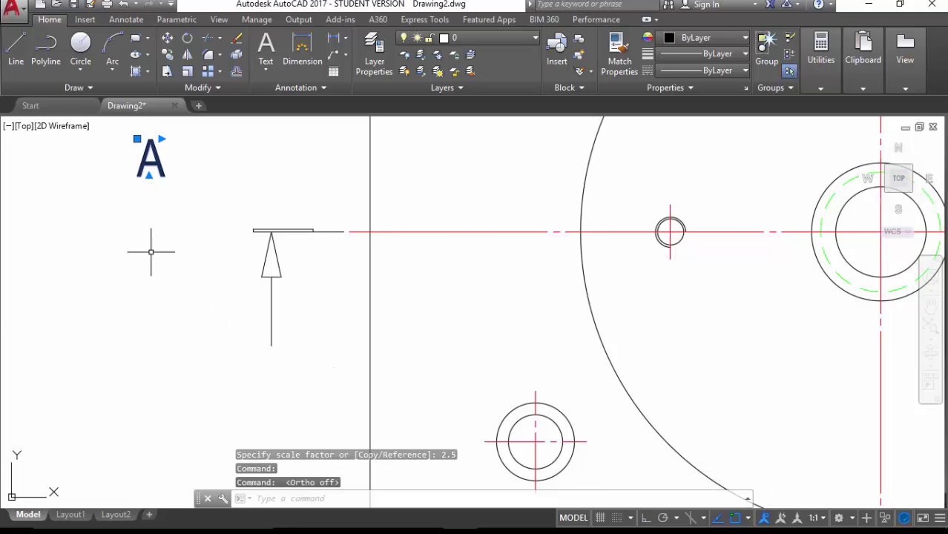
right_click(136, 234)
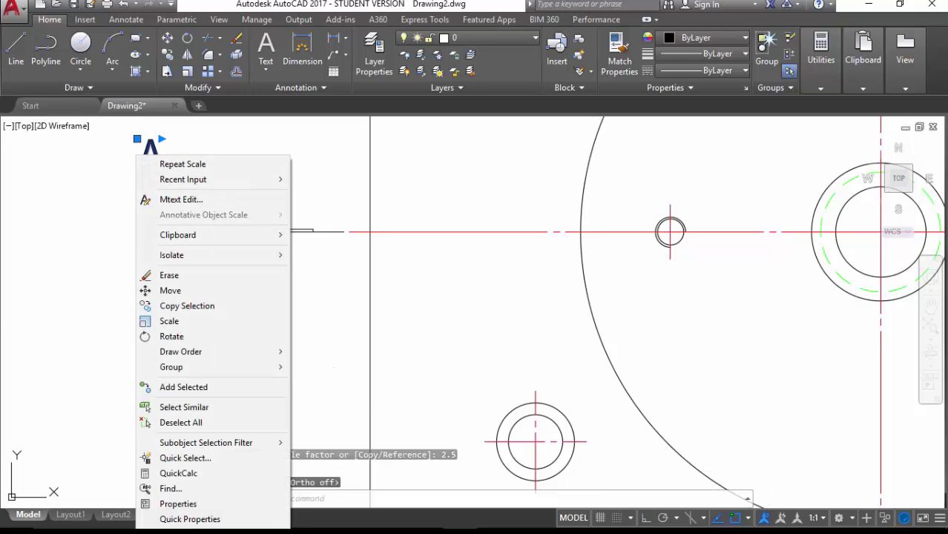
left_click(149, 290)
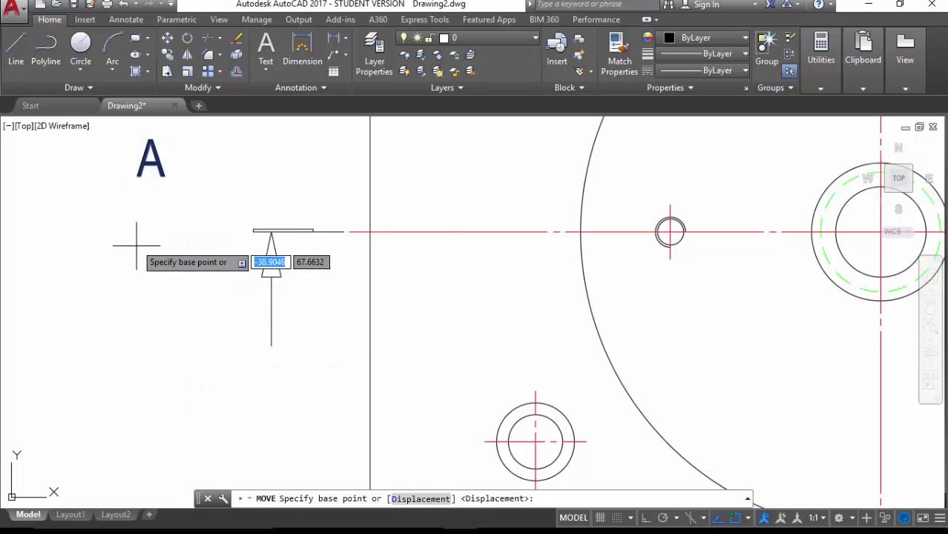
left_click(136, 177)
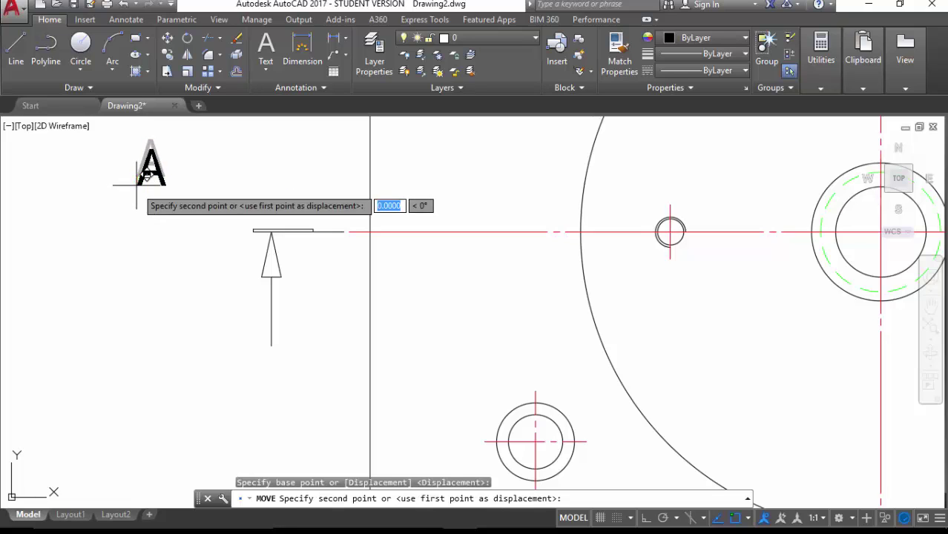
left_click(236, 336)
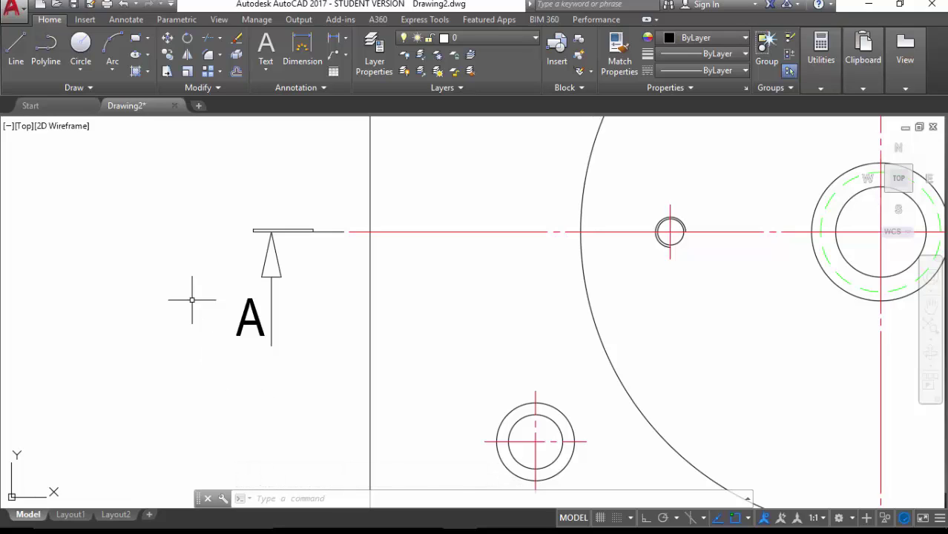
Step: Fill the arrowhead and the thin bar above it with a SOLID hatch
left_click(136, 72)
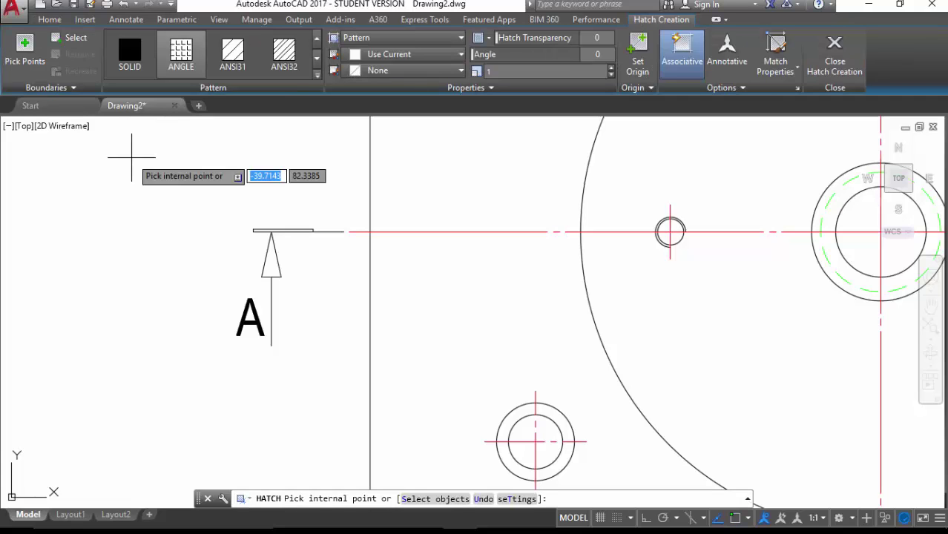
left_click(129, 52)
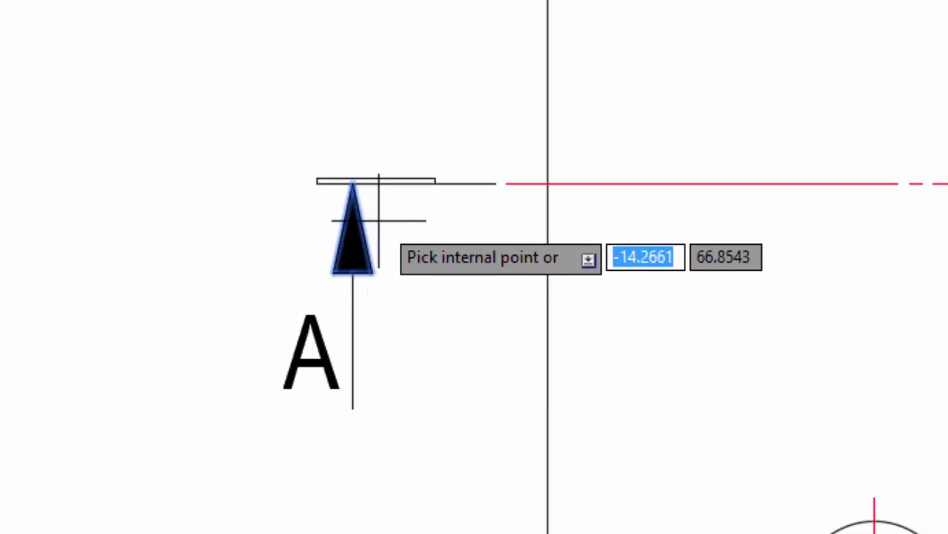
left_click(388, 182)
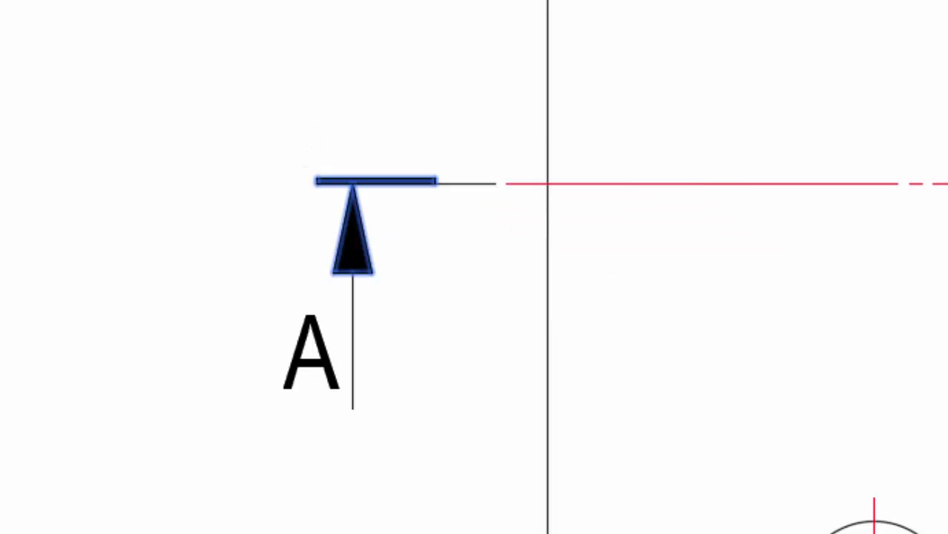
key("Return")
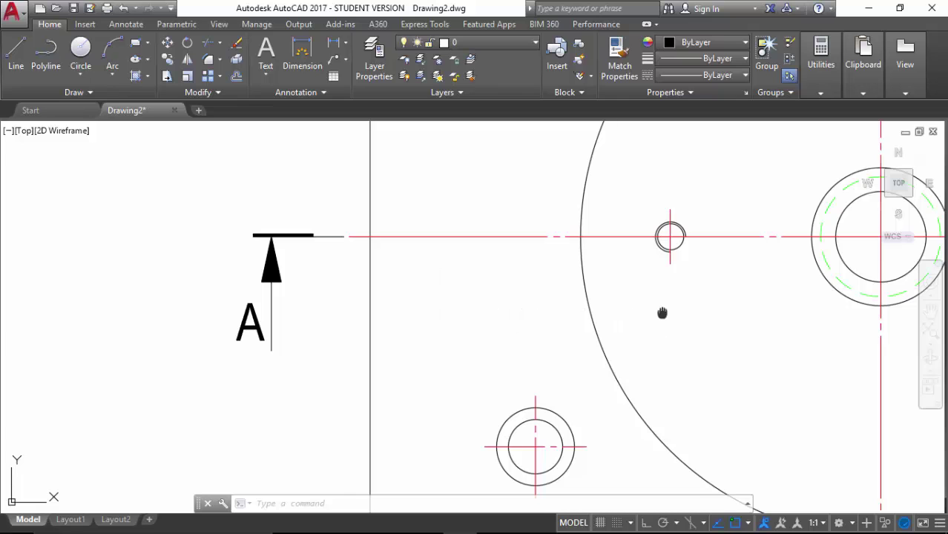
Step: With Ortho on, start a line outline beyond the right end of the horizontal centreline, slightly below it: 0.5 up, then 10.5 right
mouse_move(663, 313)
middle_mouse_down()
mouse_move(487, 331)
mouse_move(258, 331)
mouse_move(155, 323)
mouse_move(74, 283)
mouse_move(40, 282)
middle_mouse_up()
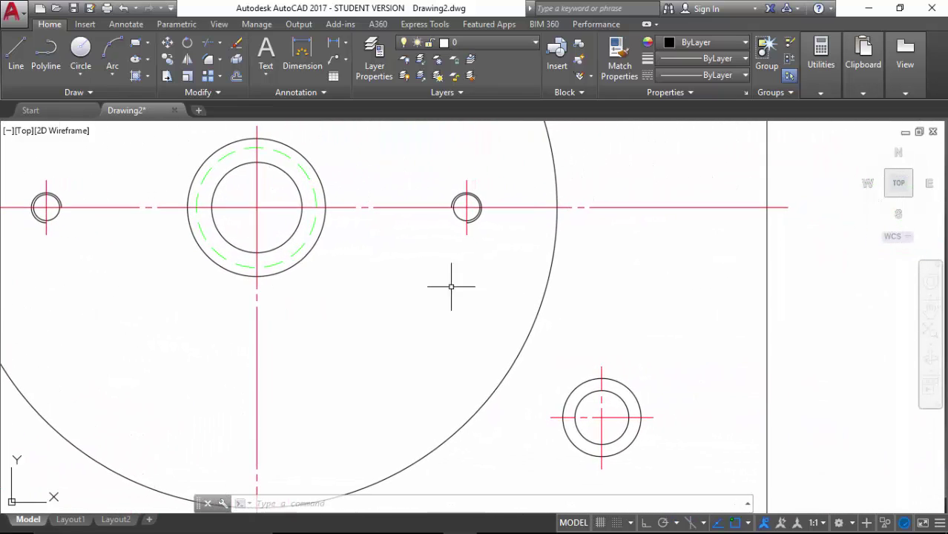
mouse_move(451, 286)
middle_mouse_down()
mouse_move(394, 290)
mouse_move(388, 277)
middle_mouse_up()
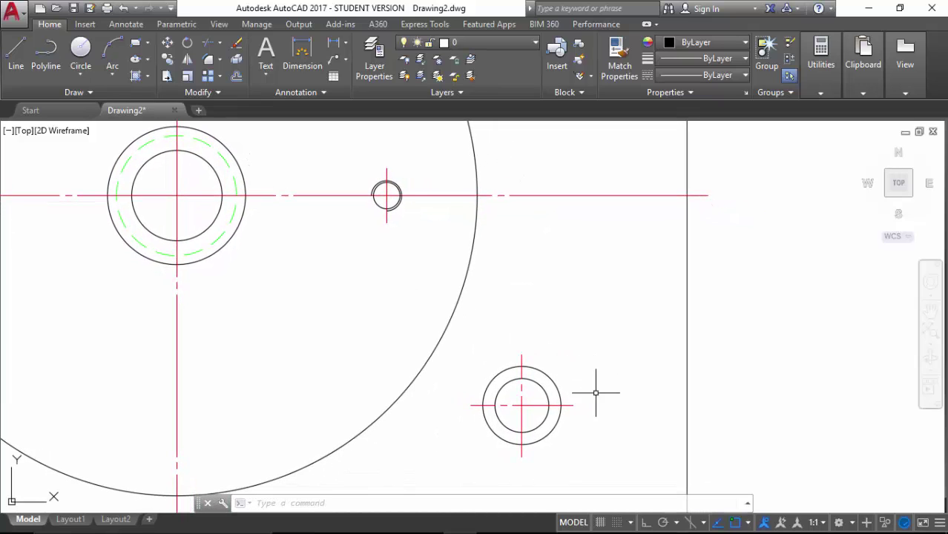
left_click(645, 522)
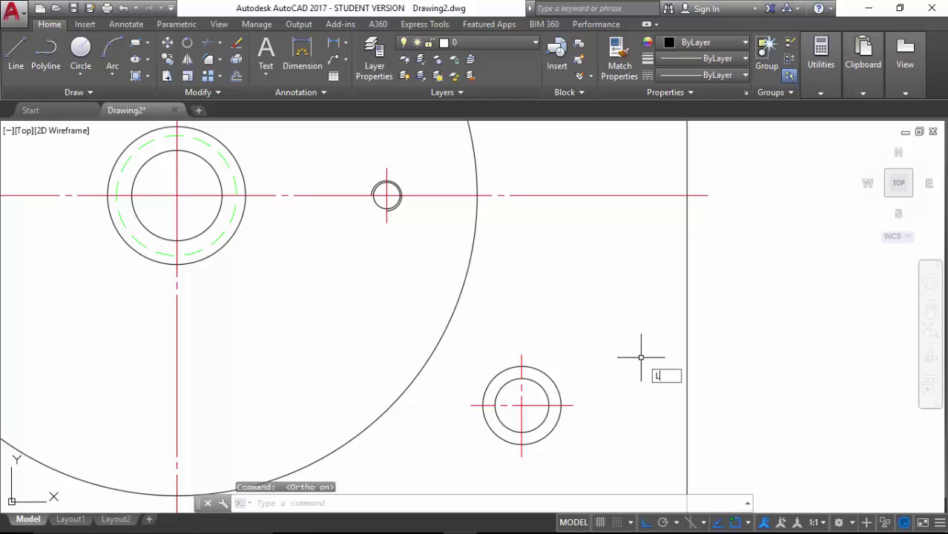
type("l")
key("Return")
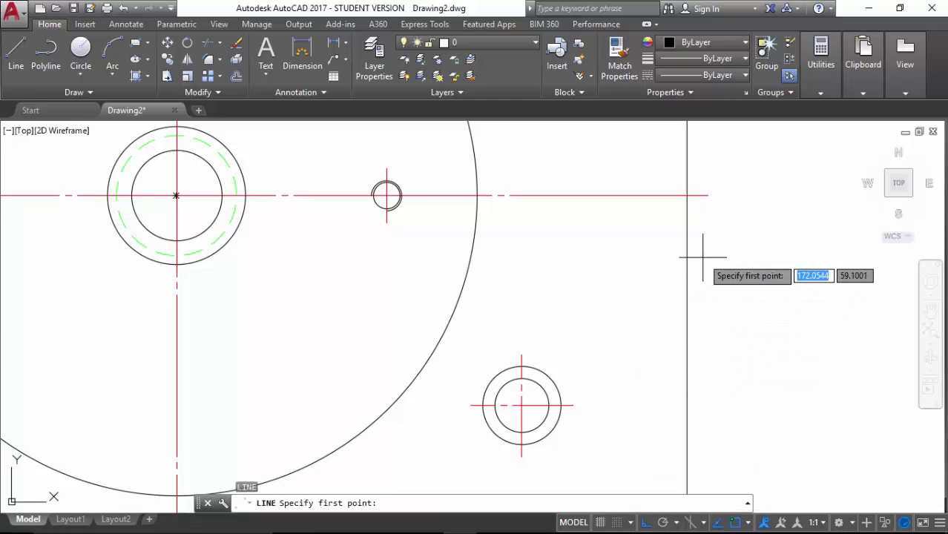
left_click(739, 236)
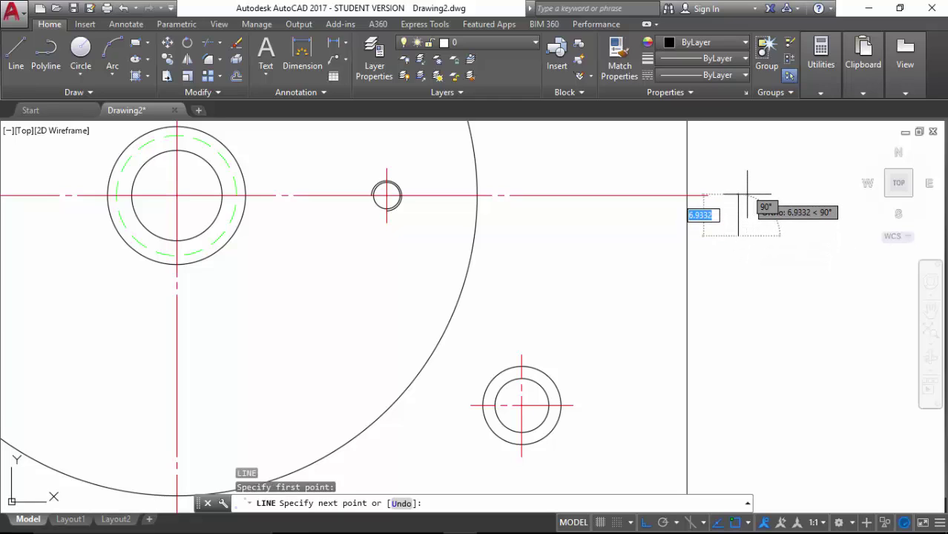
type("0")
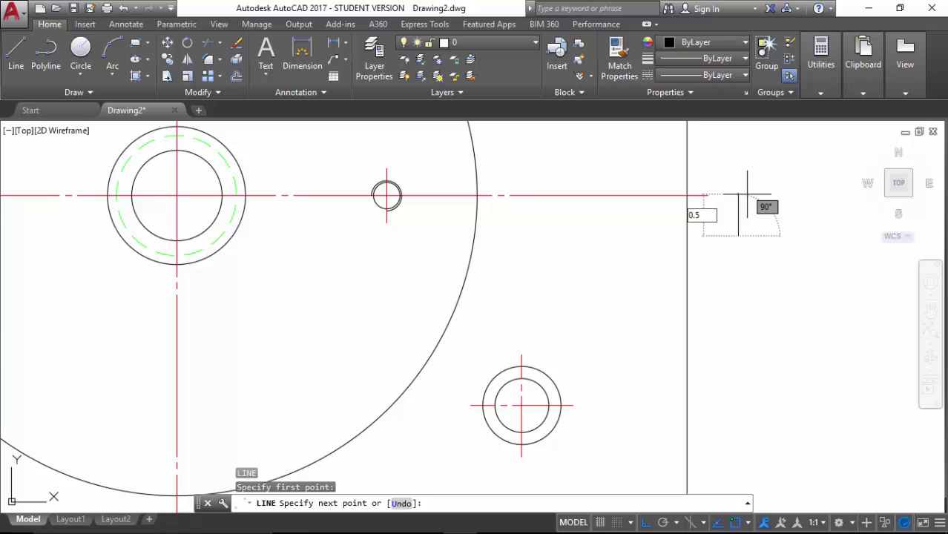
type(".5")
key("Return")
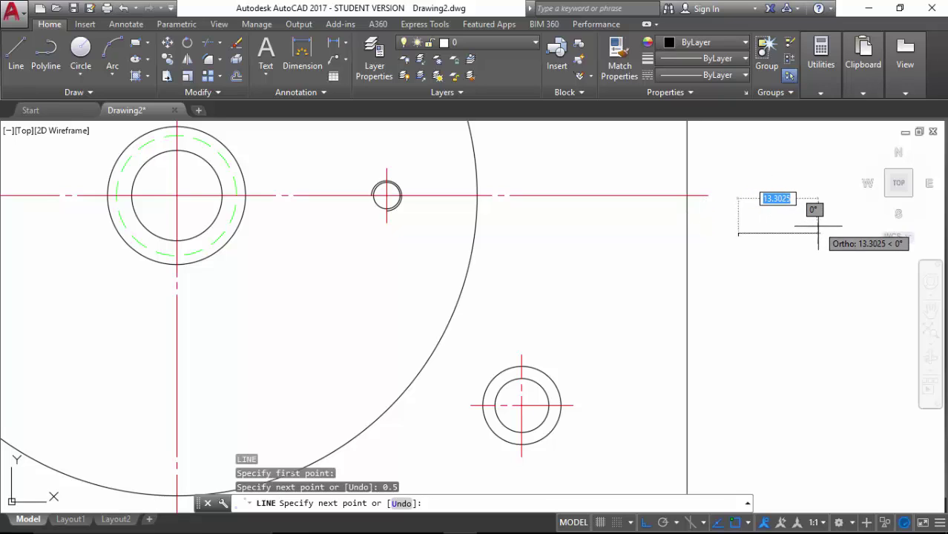
type("10.5")
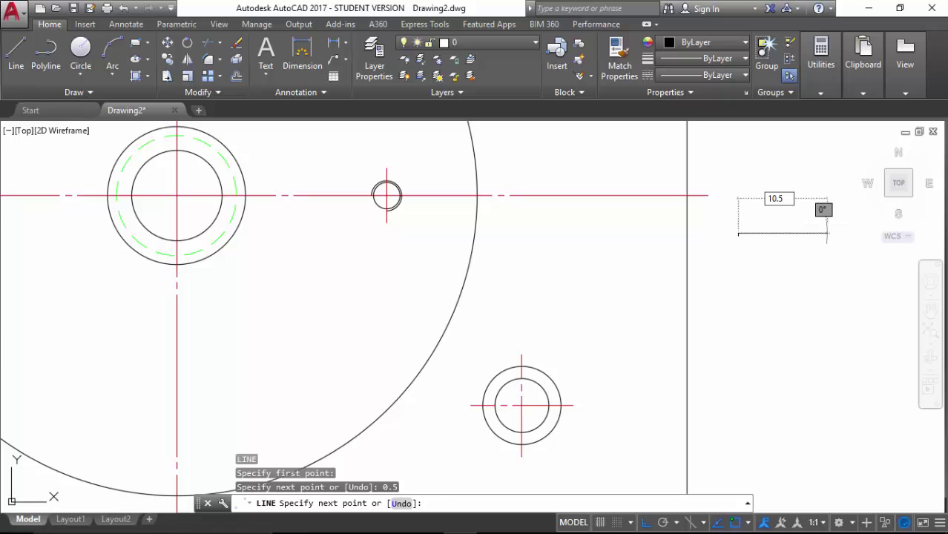
key("Return")
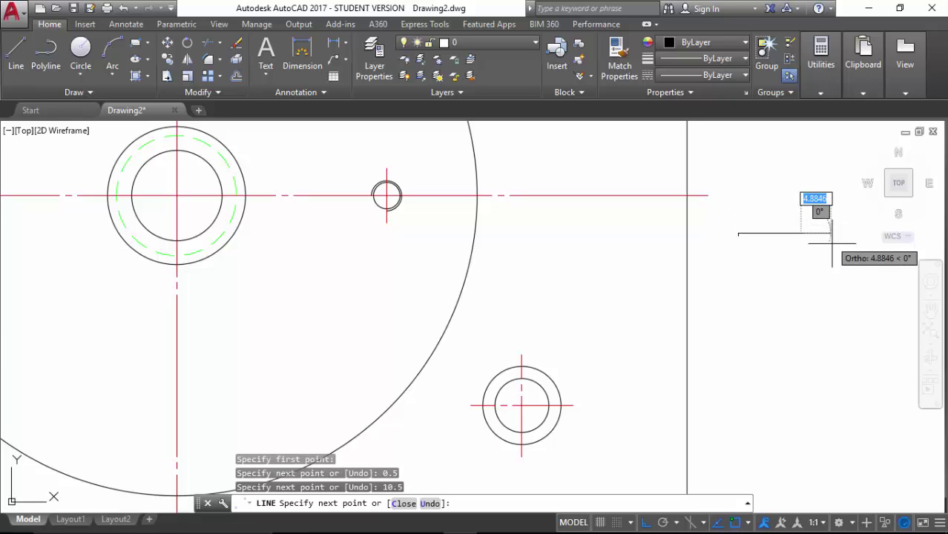
Step: Complete the thin L-shaped outline by continuing 10.5 down, 0.5 left and 10 up, then back to its starting point
type("10.5")
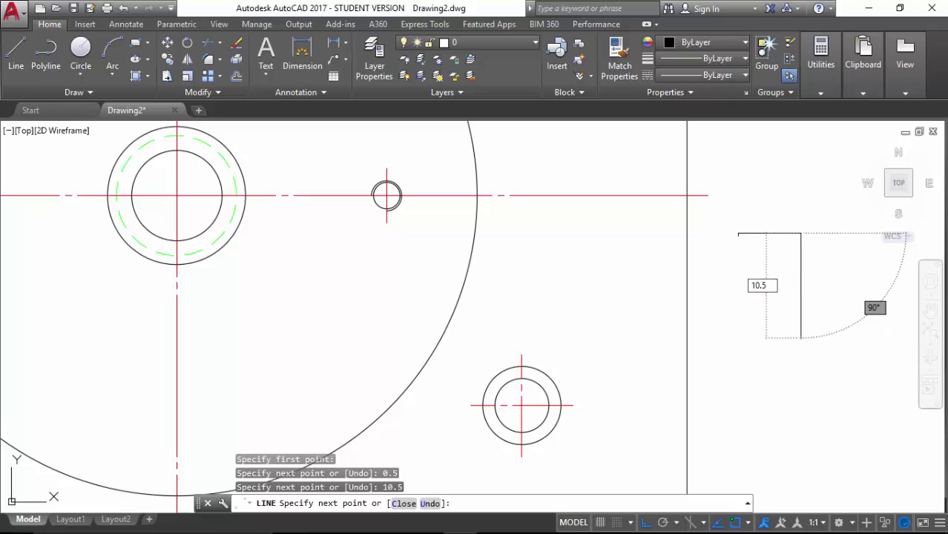
key("Return")
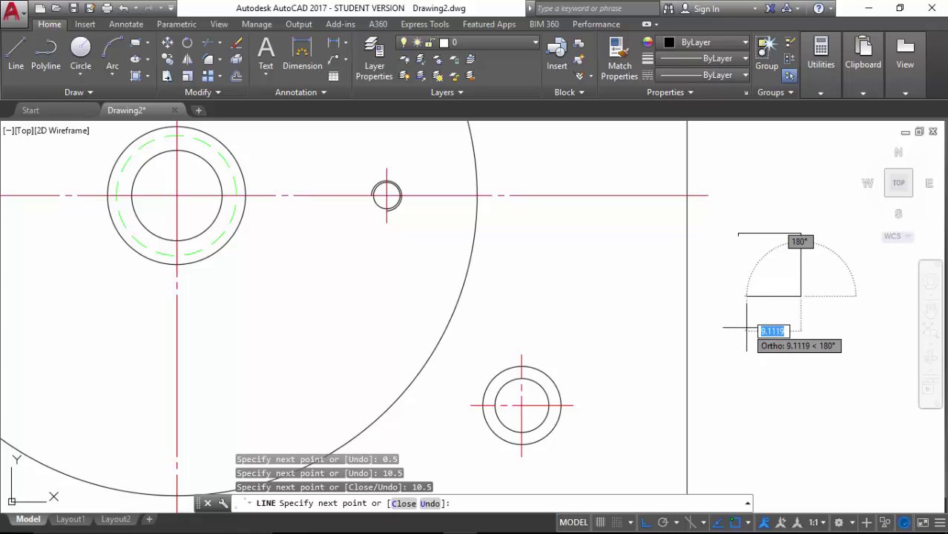
type("0.5")
key("Return")
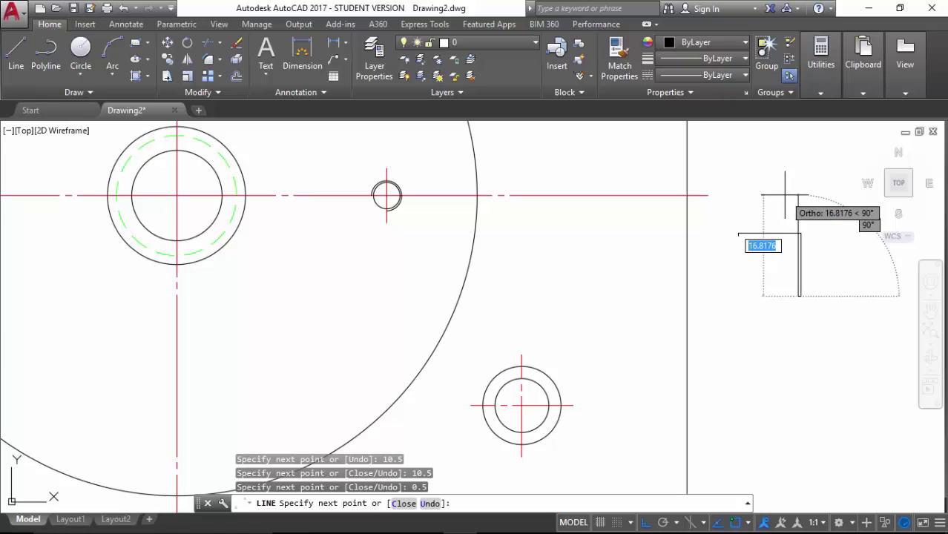
type("10")
key("Return")
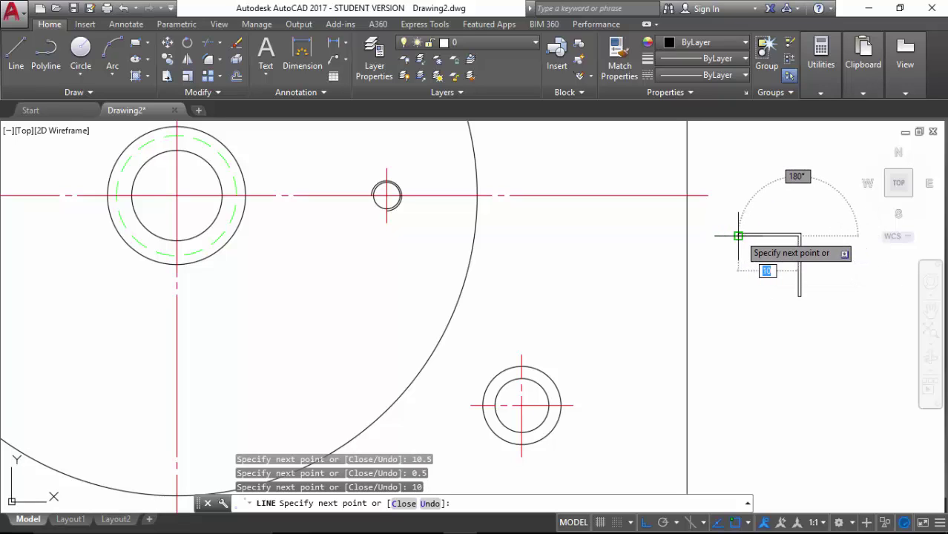
left_click(739, 236)
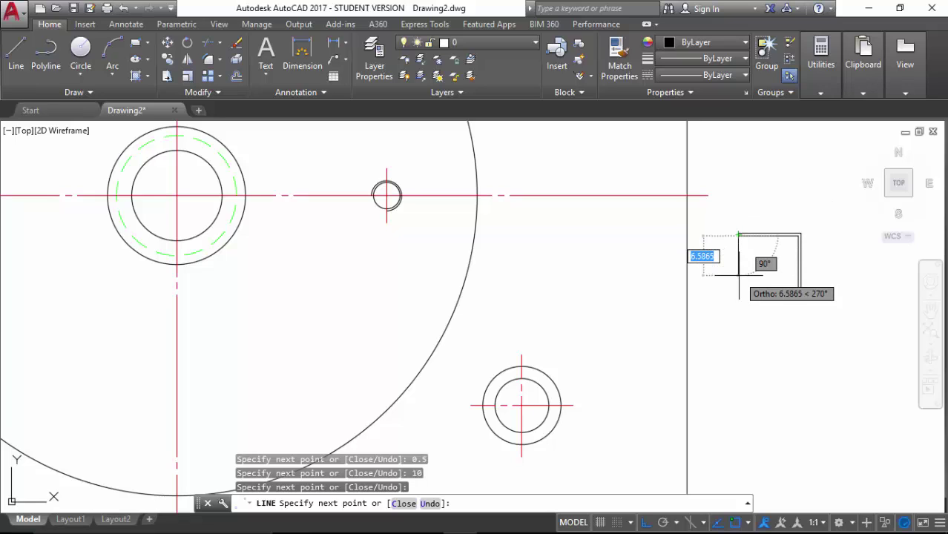
Step: Finish the L-shaped outline and fill it with a solid hatch
key("Return")
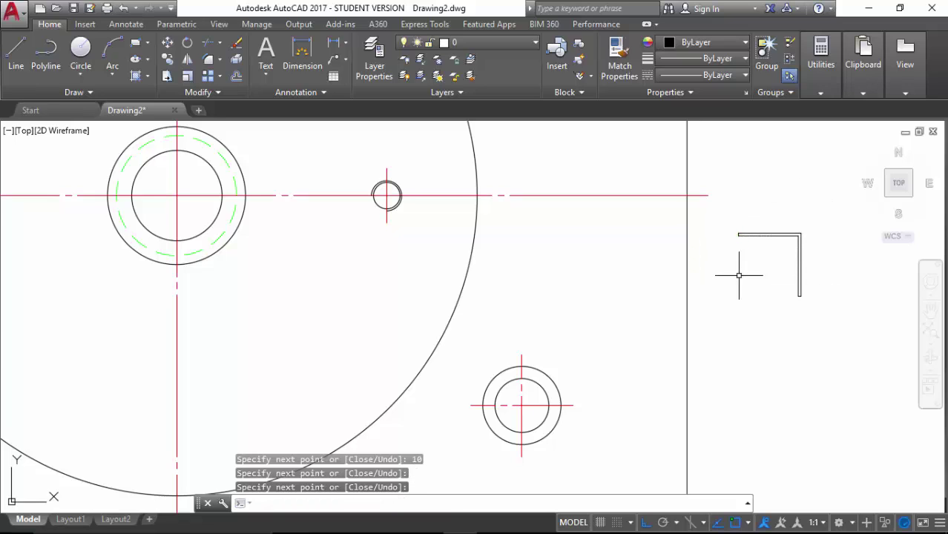
left_click(135, 76)
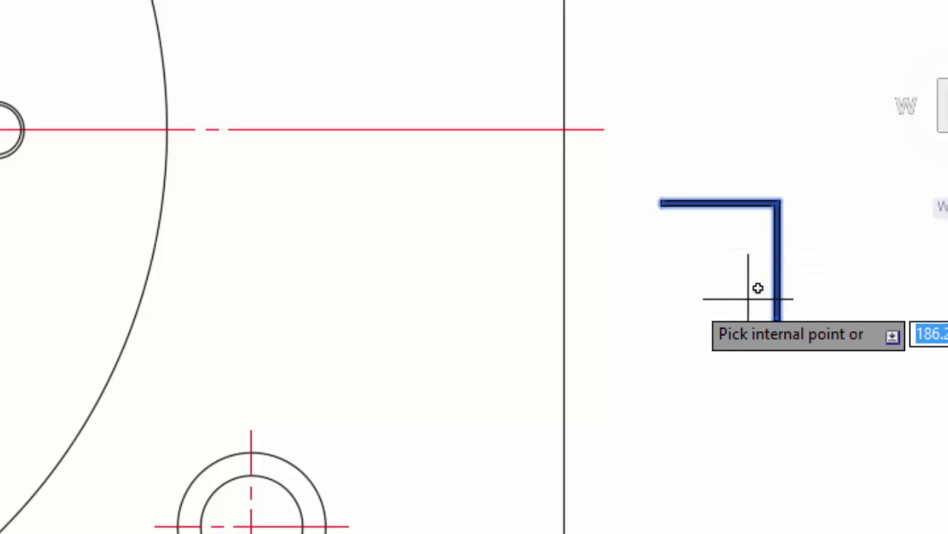
key("Return")
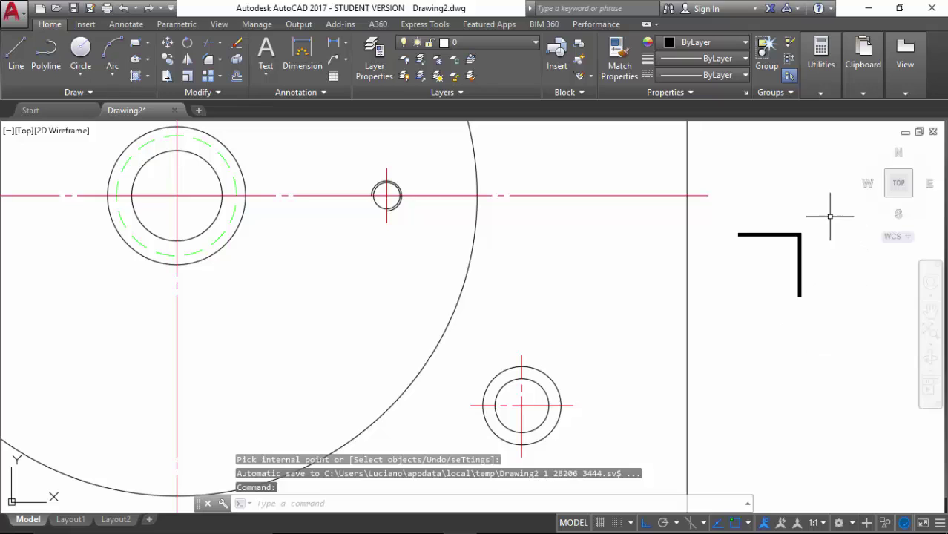
Step: Copy the filled L-shaped mark straight down, using the lower end of its vertical leg as base point, leaving a gap below the original
left_click(830, 216)
left_click(730, 314)
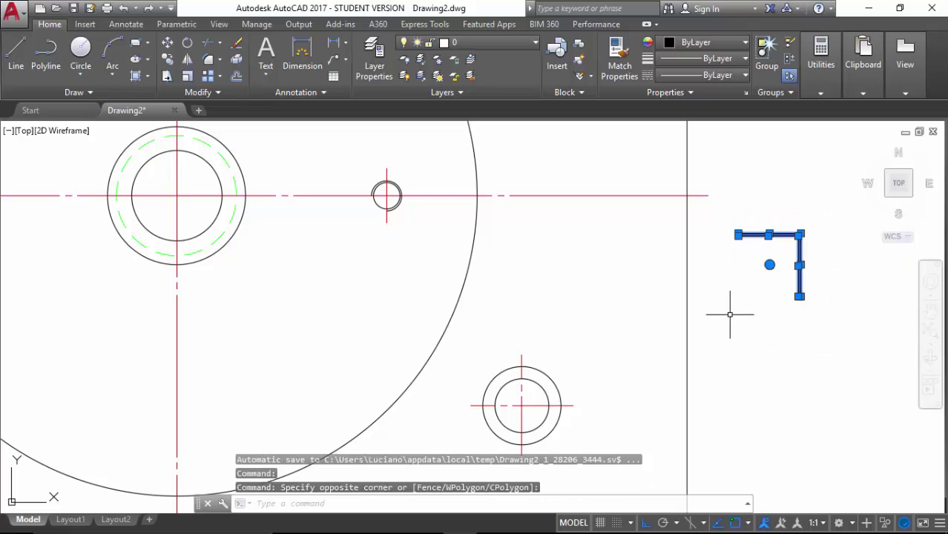
right_click(730, 314)
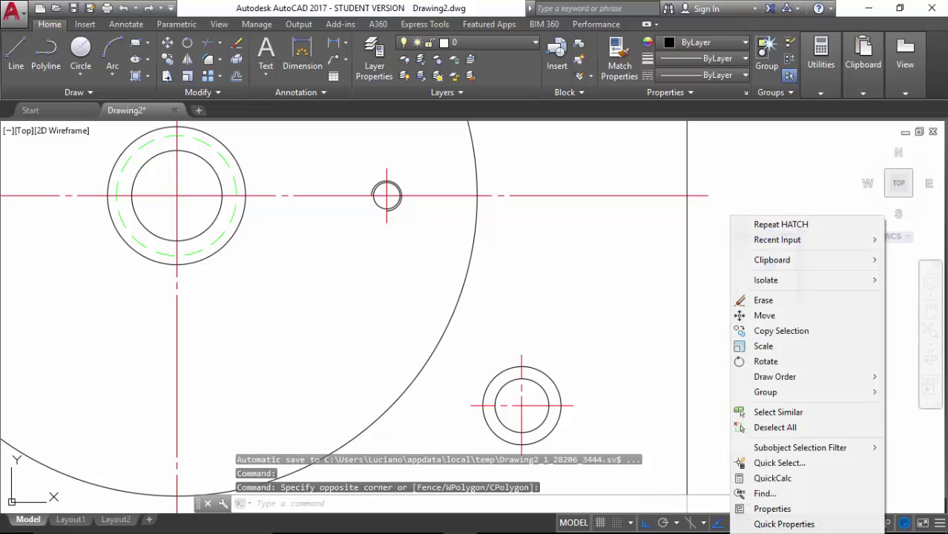
left_click(741, 331)
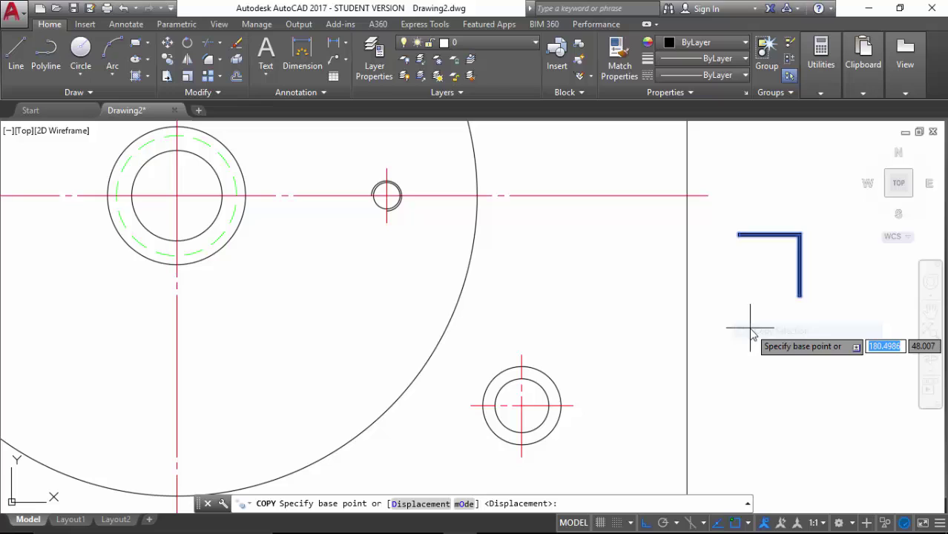
left_click(801, 297)
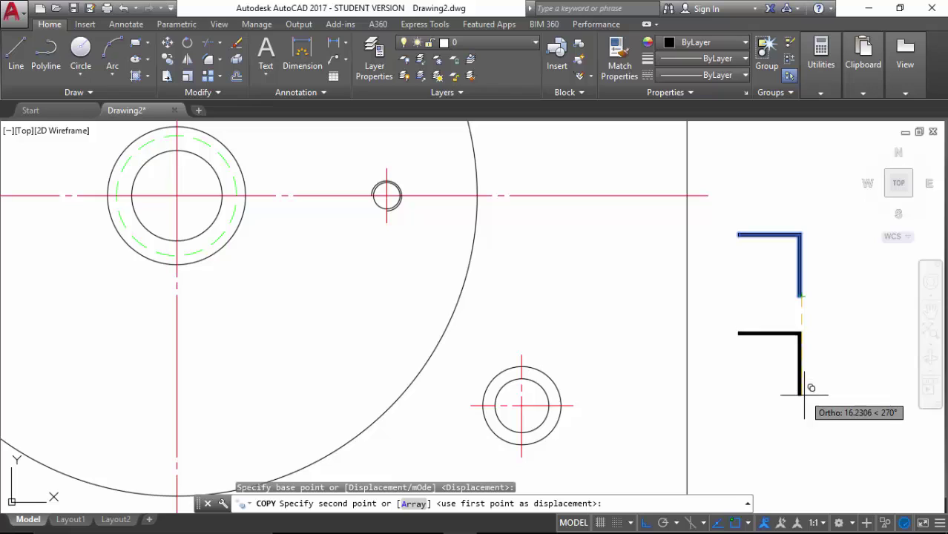
left_click(803, 405)
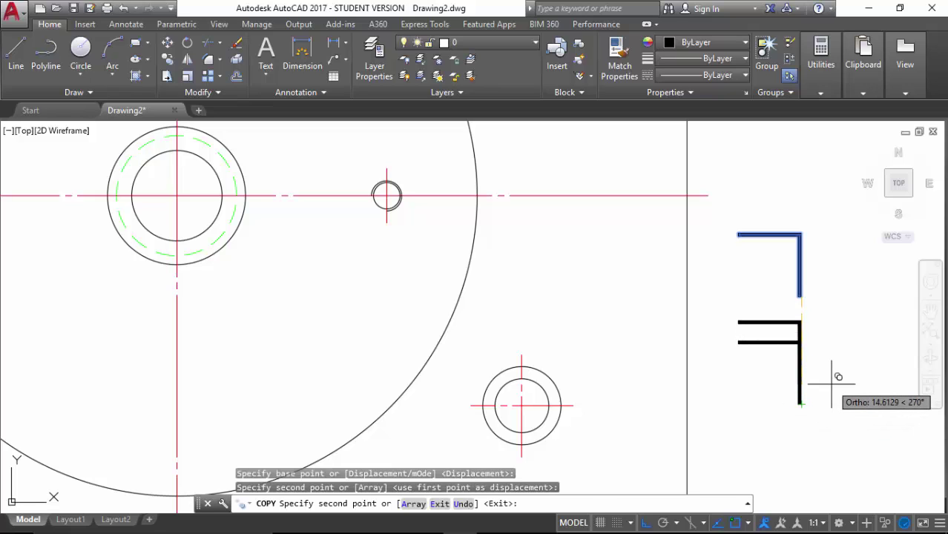
key("Escape")
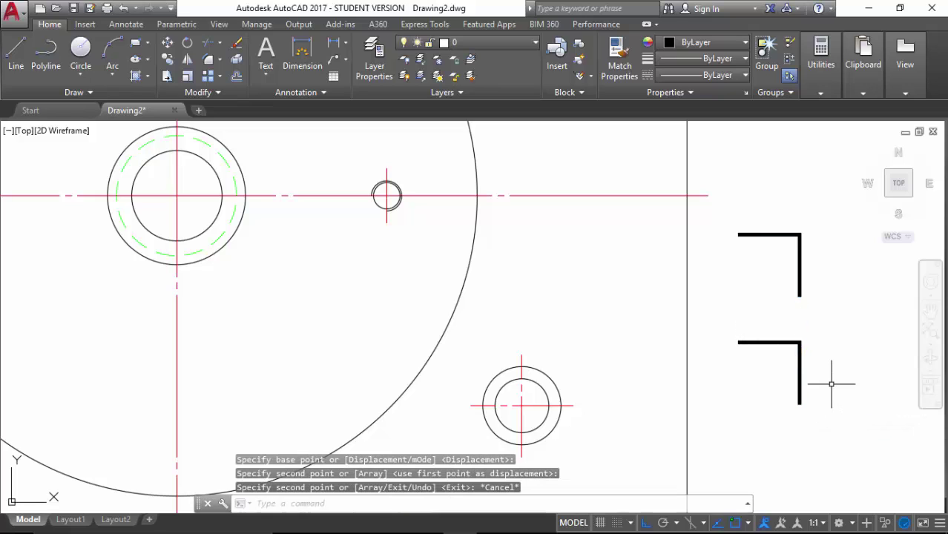
Step: Rotate the lower L-shaped copy 180° about the bottom end of its vertical leg
left_click(823, 329)
left_click(729, 428)
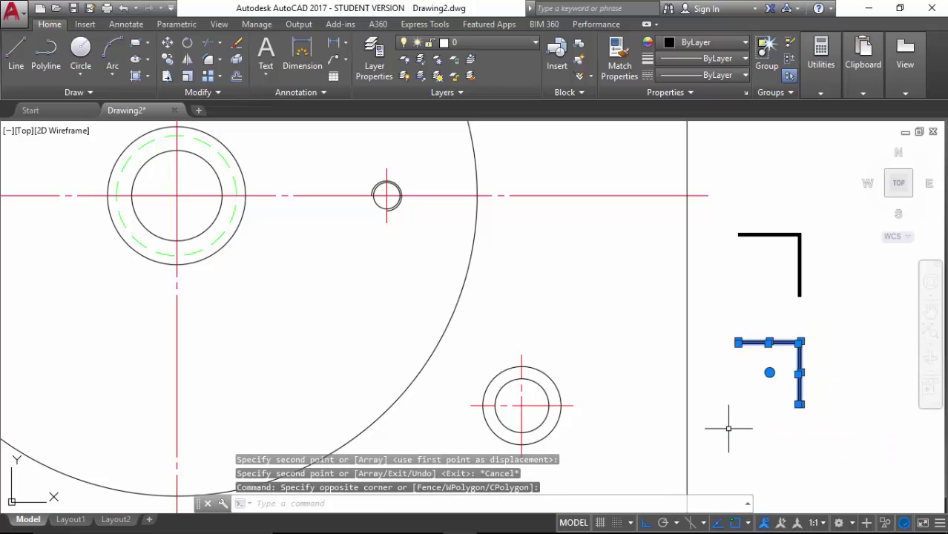
right_click(728, 429)
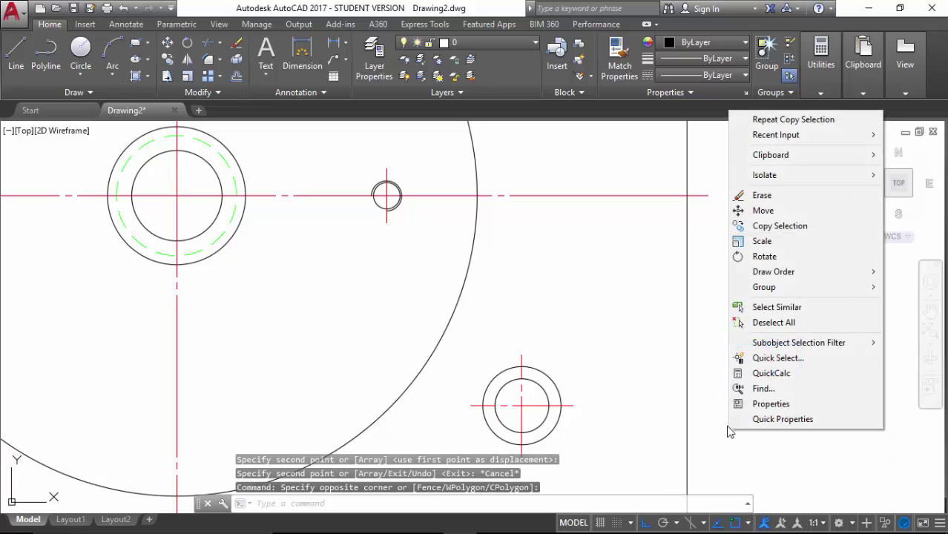
left_click(746, 256)
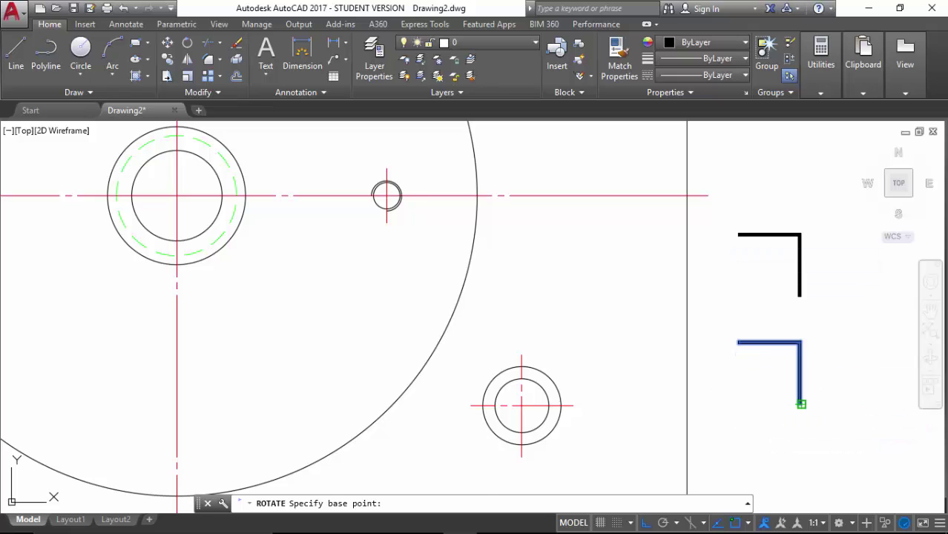
left_click(800, 404)
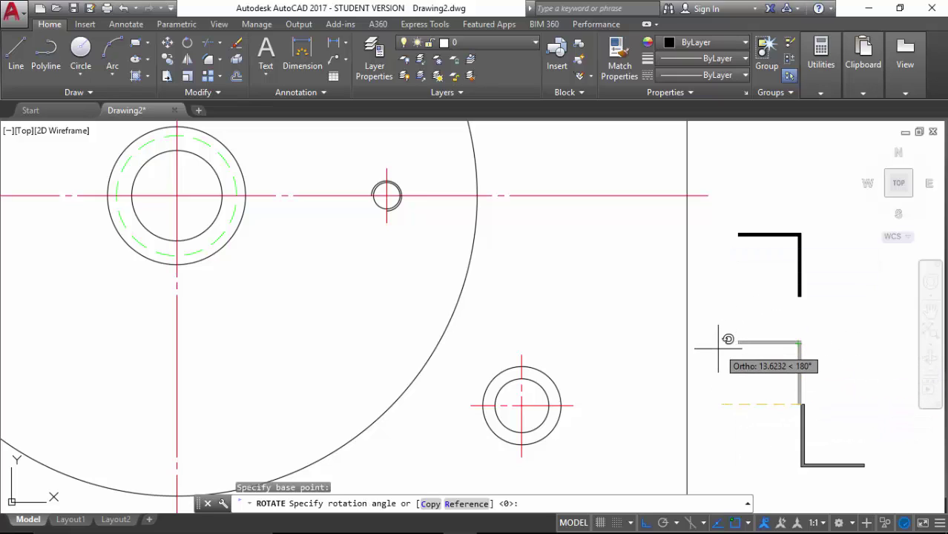
key("Return")
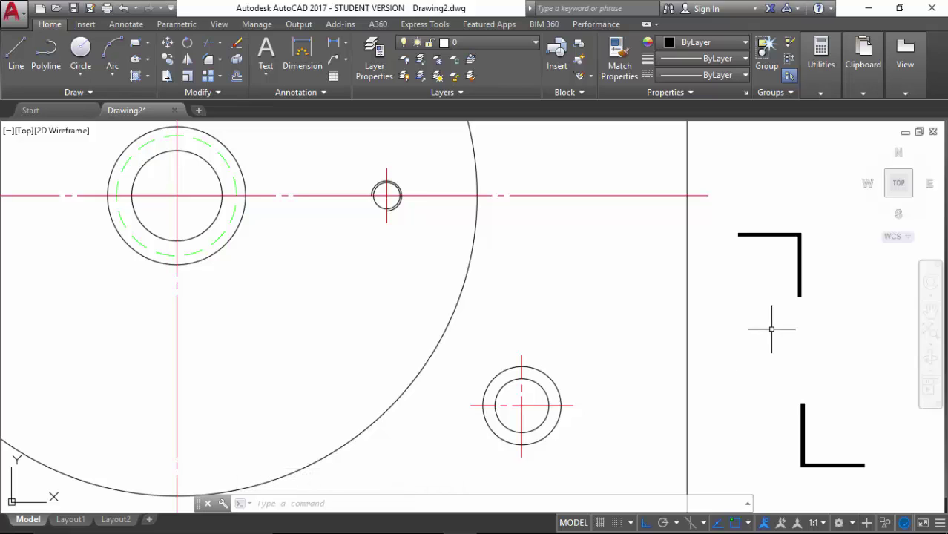
Step: Move the upper L-shaped mark by its corner to where the large circle crosses the horizontal centreline on the right
left_click(826, 218)
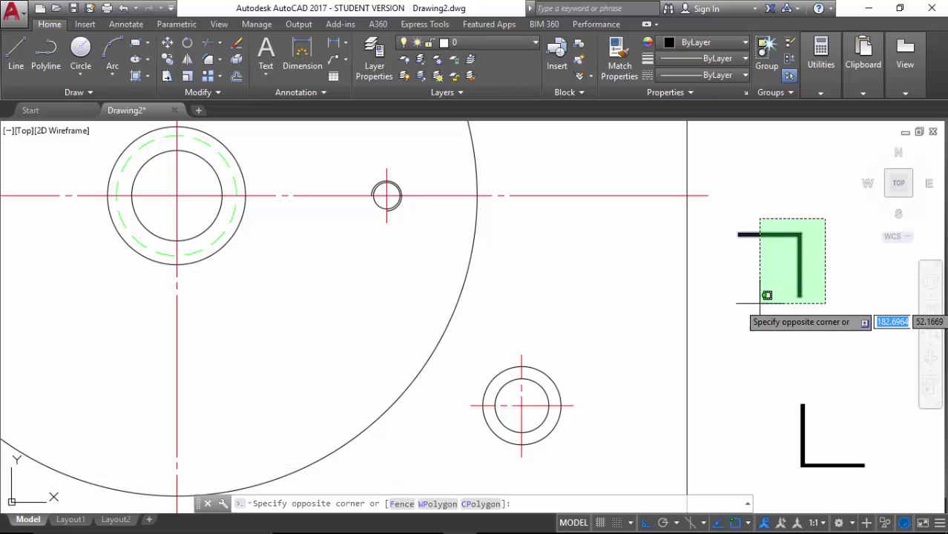
left_click(734, 317)
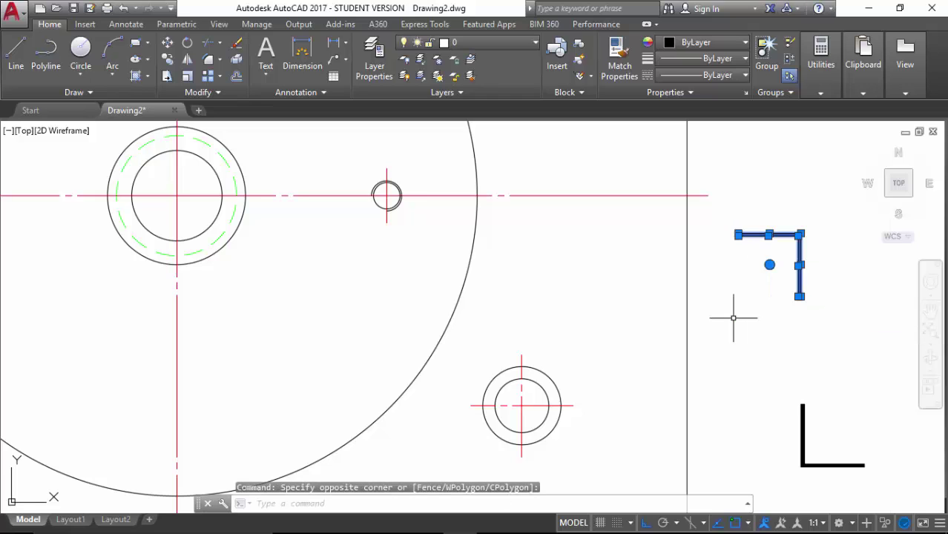
right_click(734, 318)
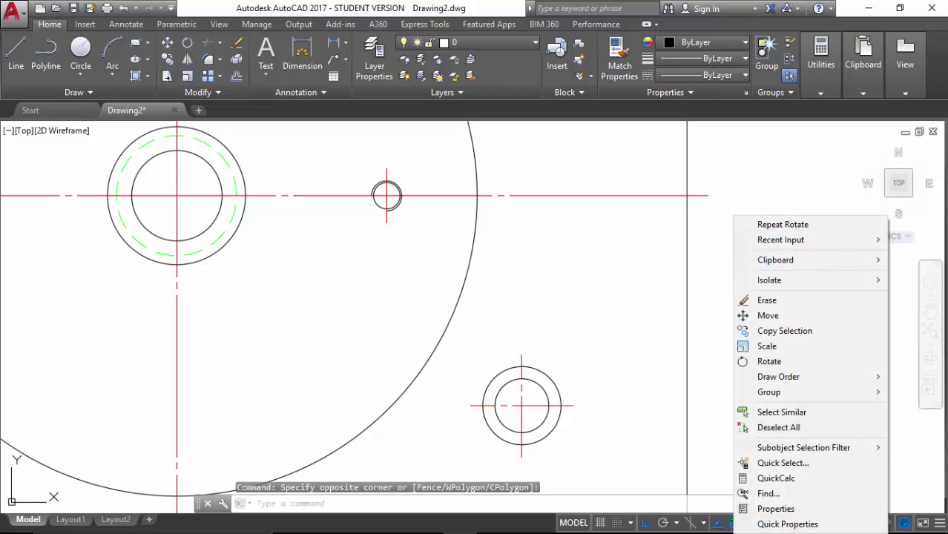
left_click(752, 318)
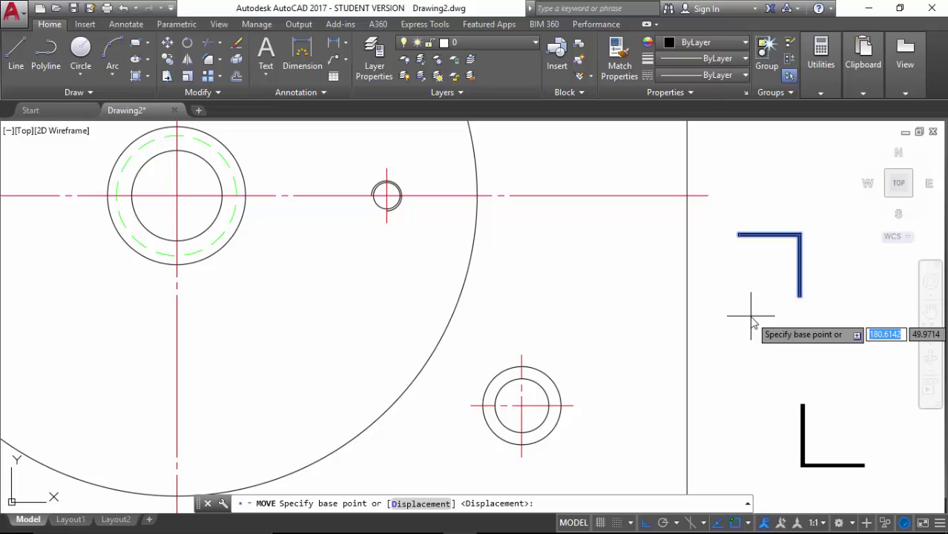
left_click(799, 235)
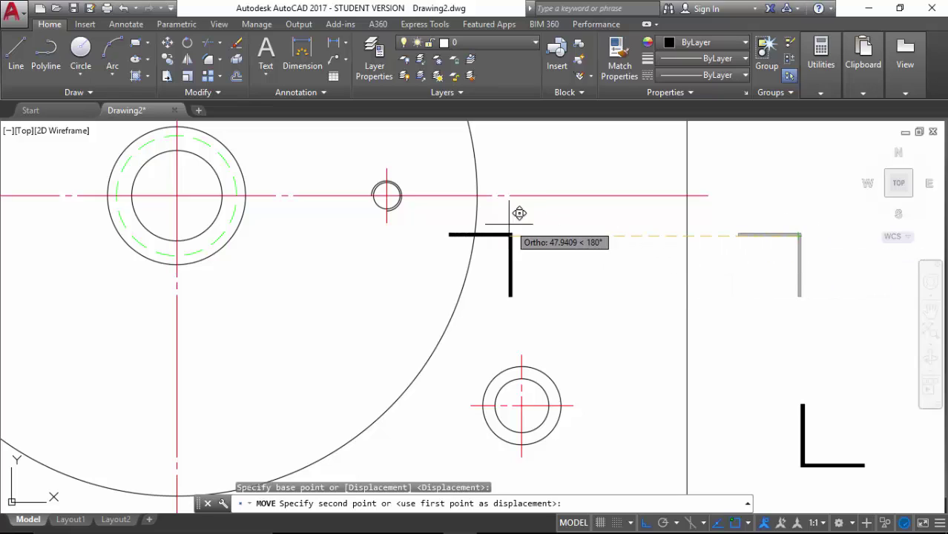
left_click(487, 184)
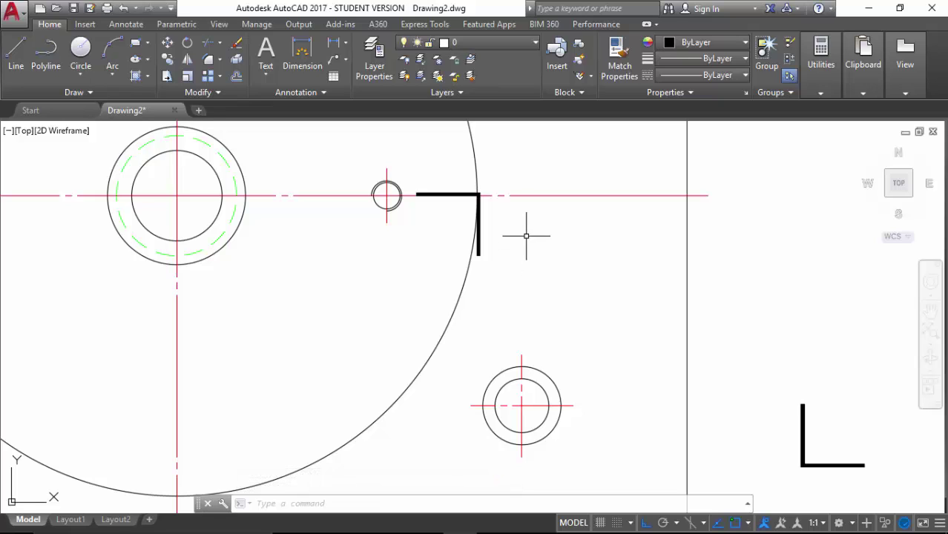
Step: Make SIMETRIA the current layer and draw a 14.5 line straight down from the lower end of the moved mark
left_click(535, 42)
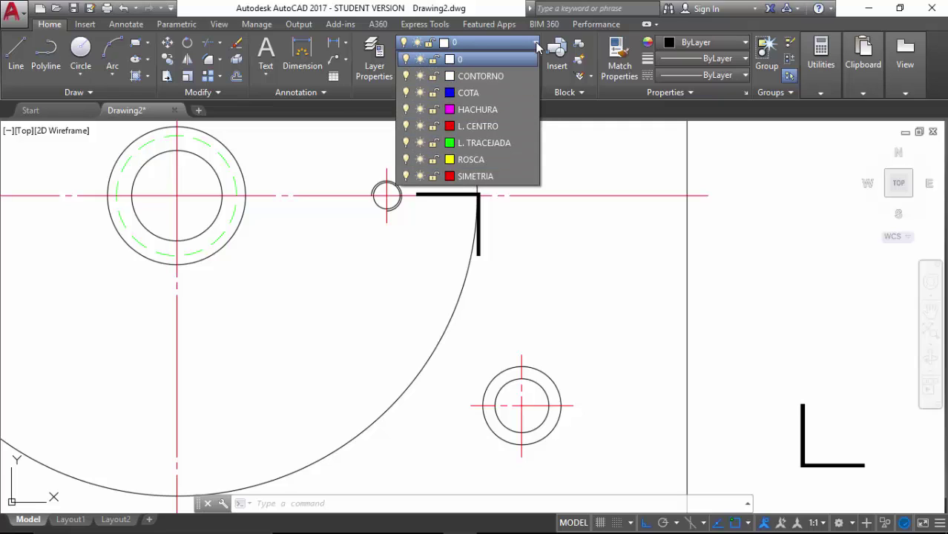
left_click(490, 177)
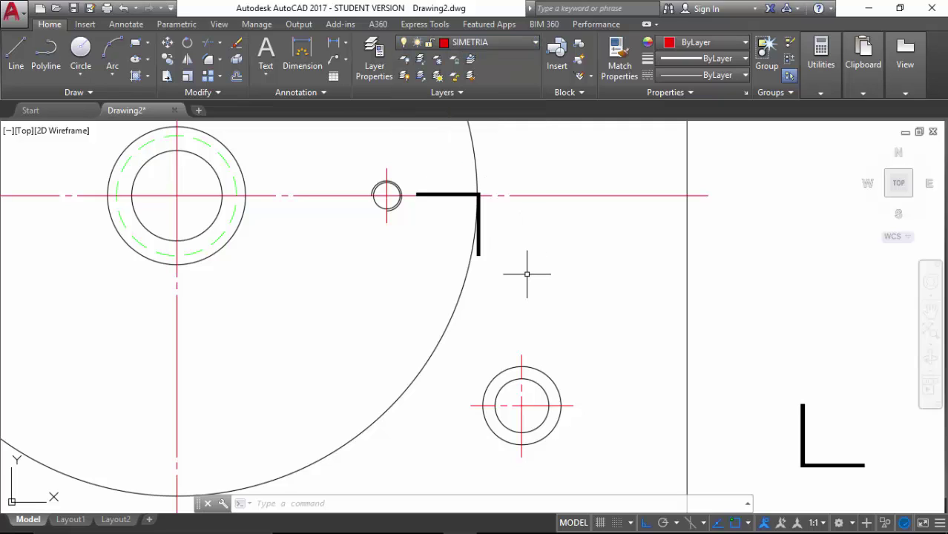
key("Return")
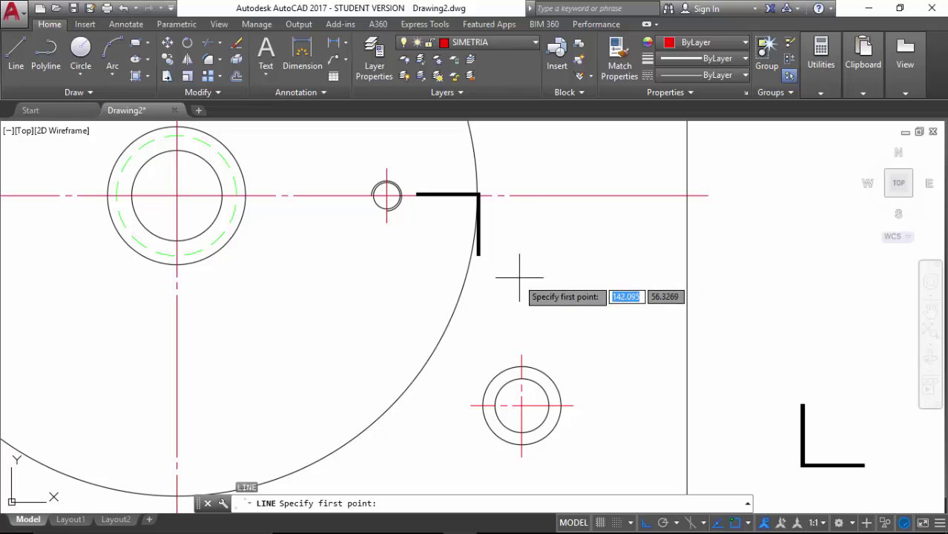
left_click(477, 255)
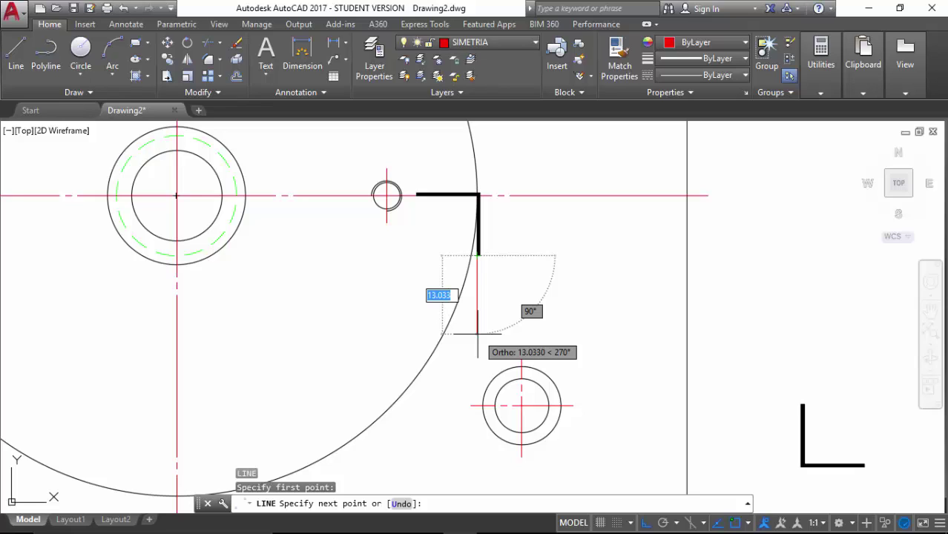
type("14.5")
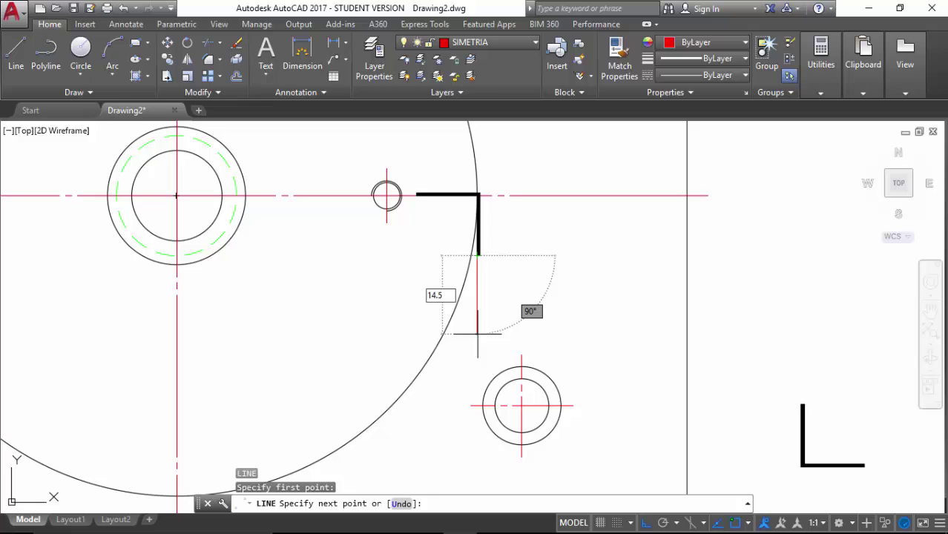
key("Return")
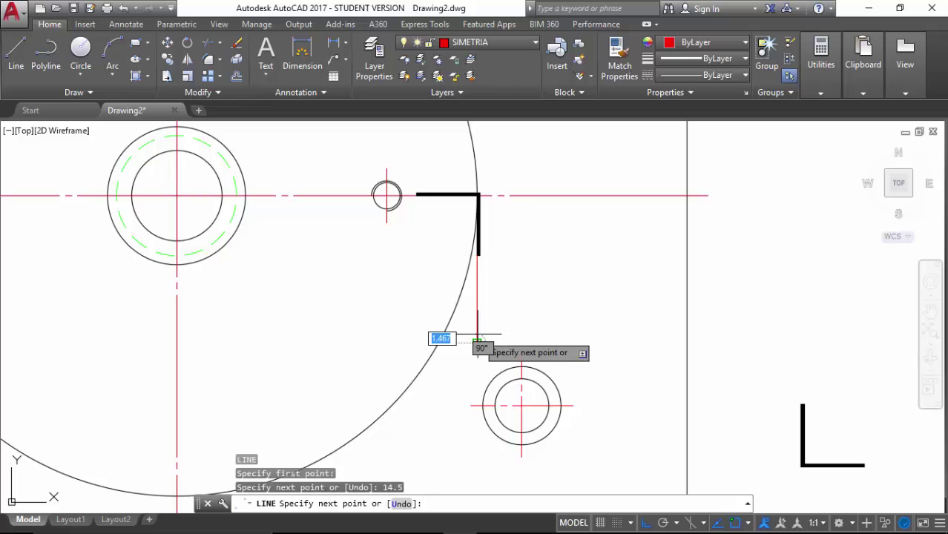
key("Escape")
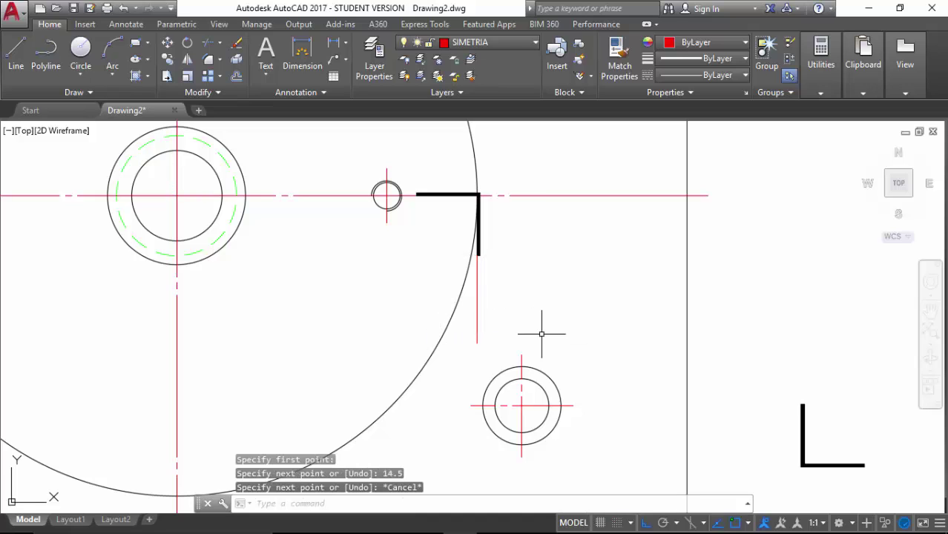
Step: Move the rotated L-shaped mark by the top end of its vertical leg to the lower end of the 14.5 line
left_click(886, 390)
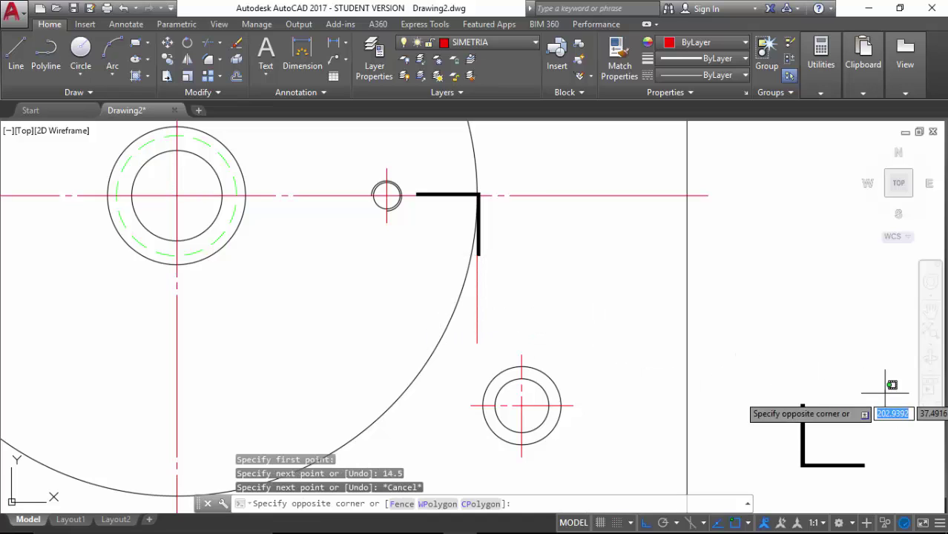
left_click(787, 482)
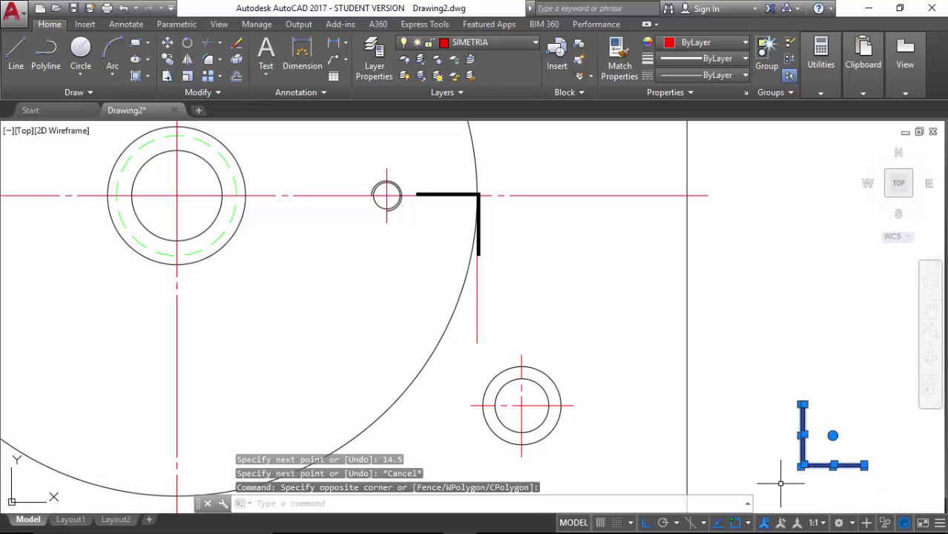
right_click(757, 445)
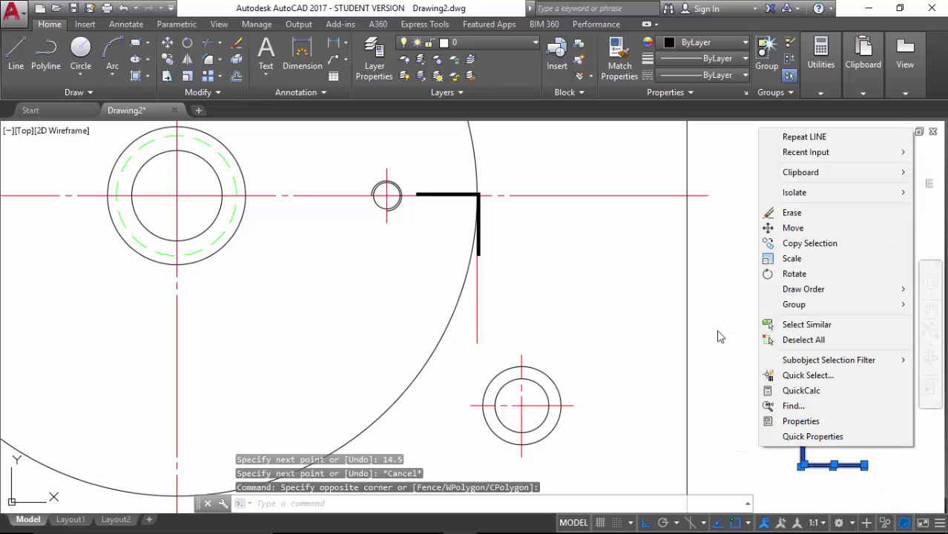
left_click(787, 228)
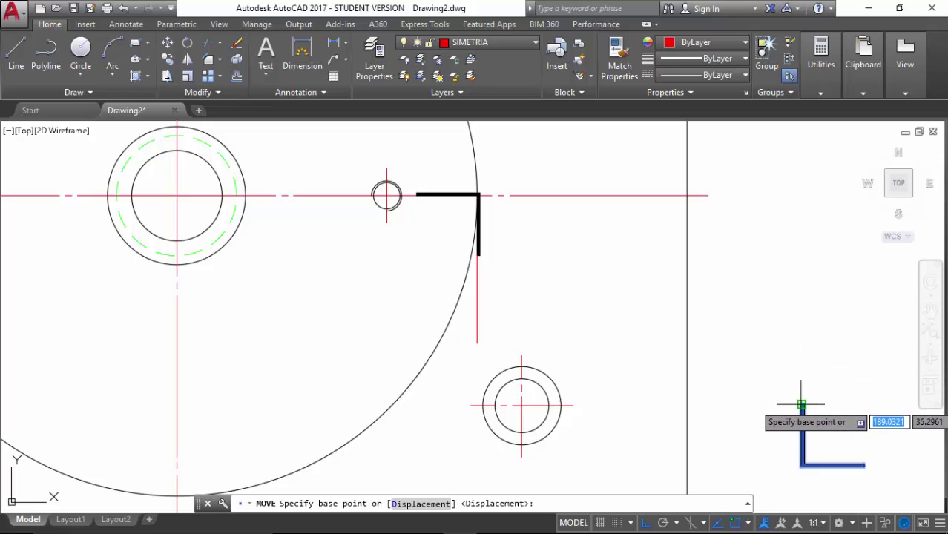
left_click(802, 405)
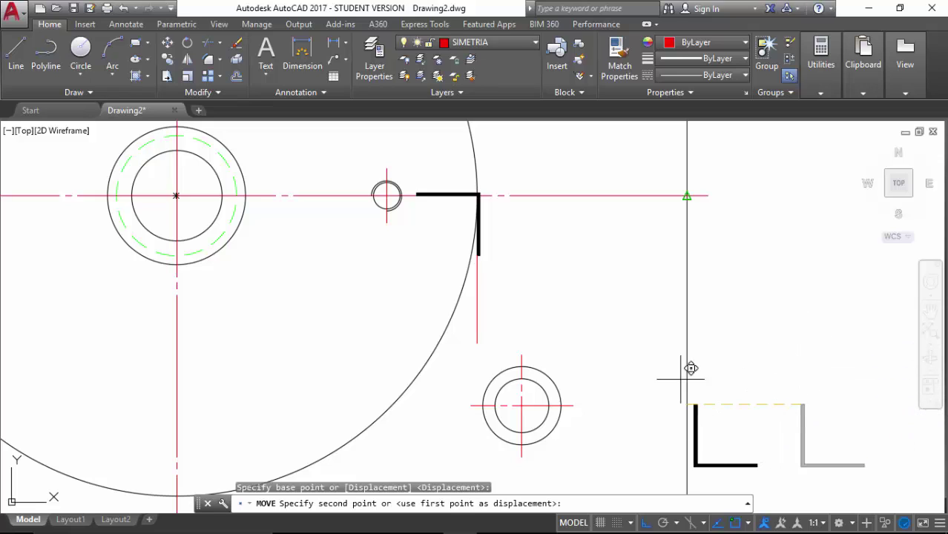
left_click(482, 343)
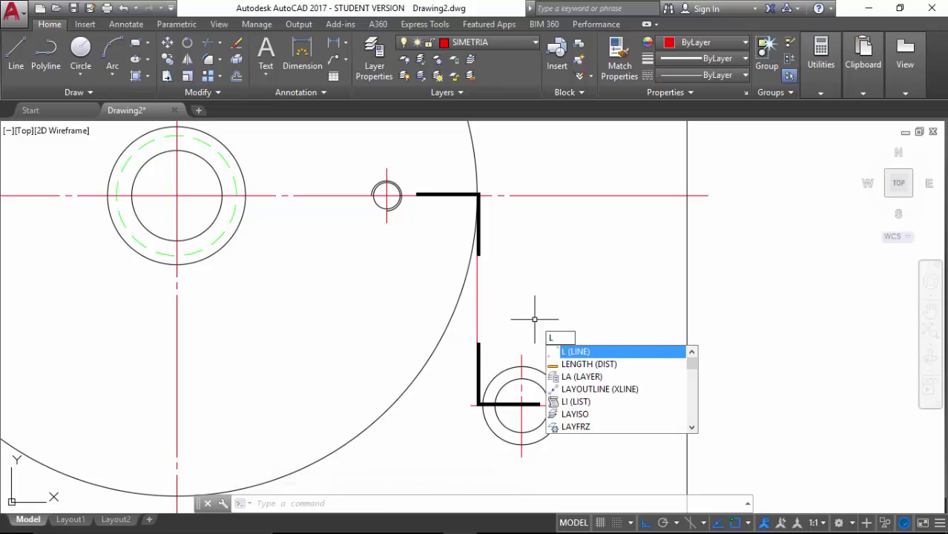
Step: Draw a 1-unit horizontal dash starting 1 unit beyond the right end of the lower-right hole's horizontal centreline
key("Return")
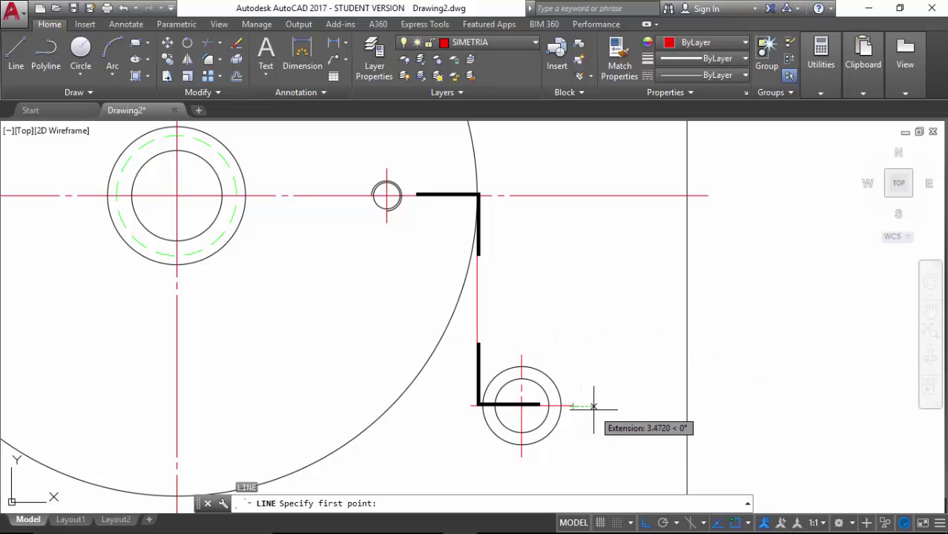
type("1")
key("Return")
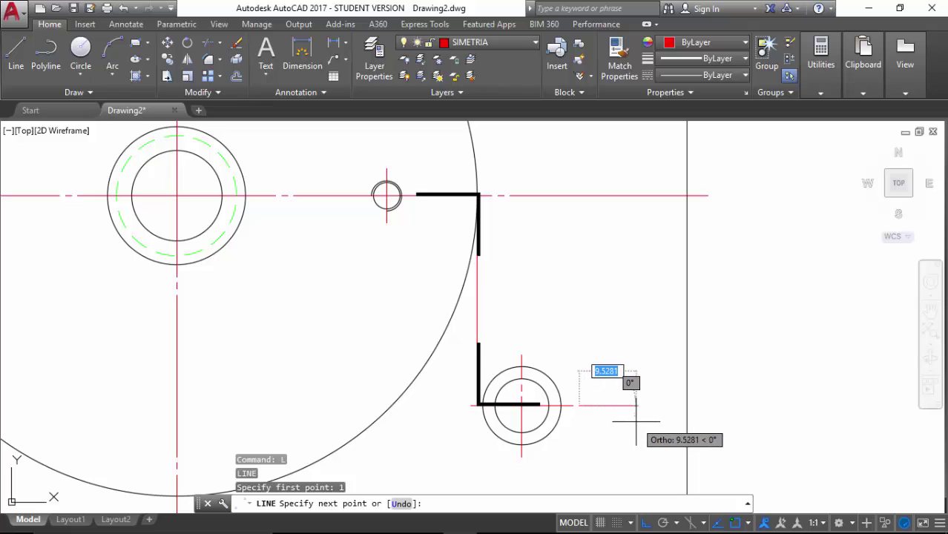
type("1")
key("Return")
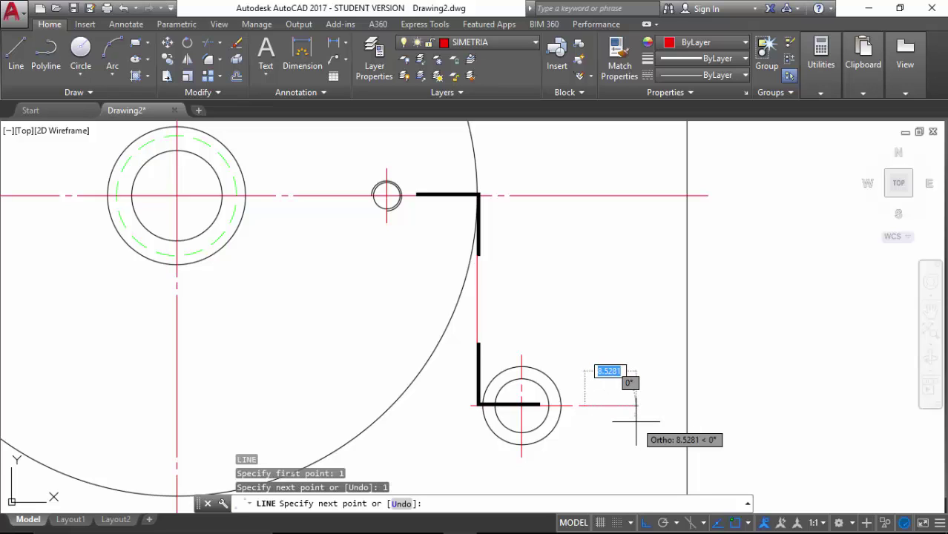
key("Escape")
Step: Draw a 29-unit horizontal line to the right, starting 1 unit beyond the end of the short dash
key("Return")
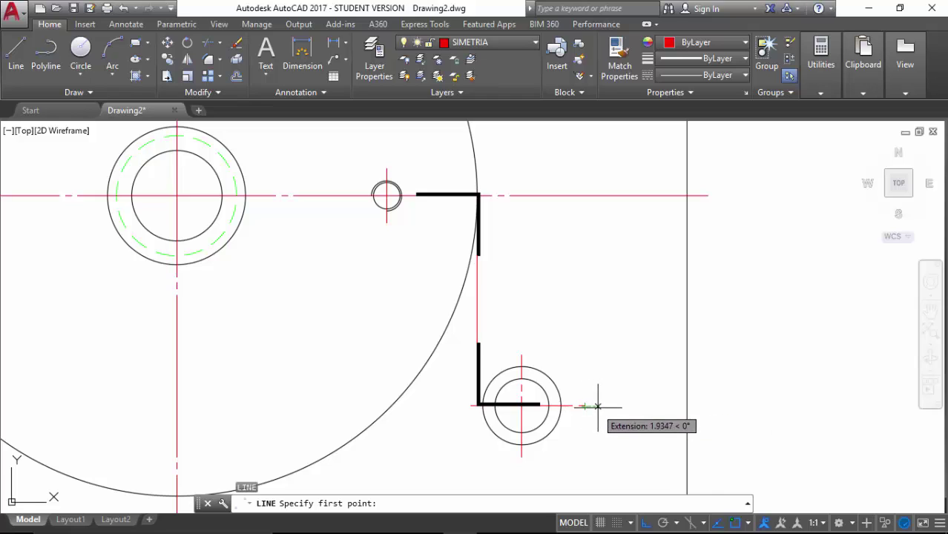
type("1")
key("Return")
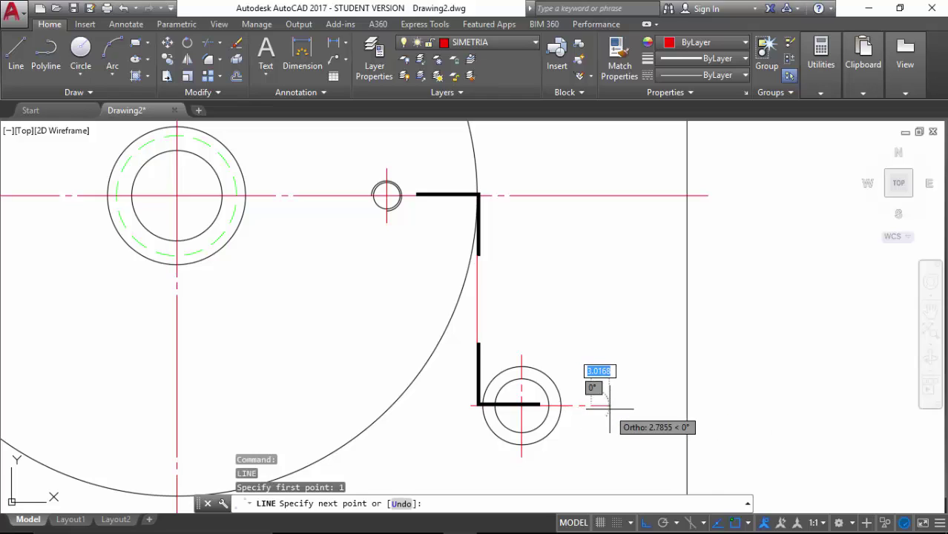
type("29")
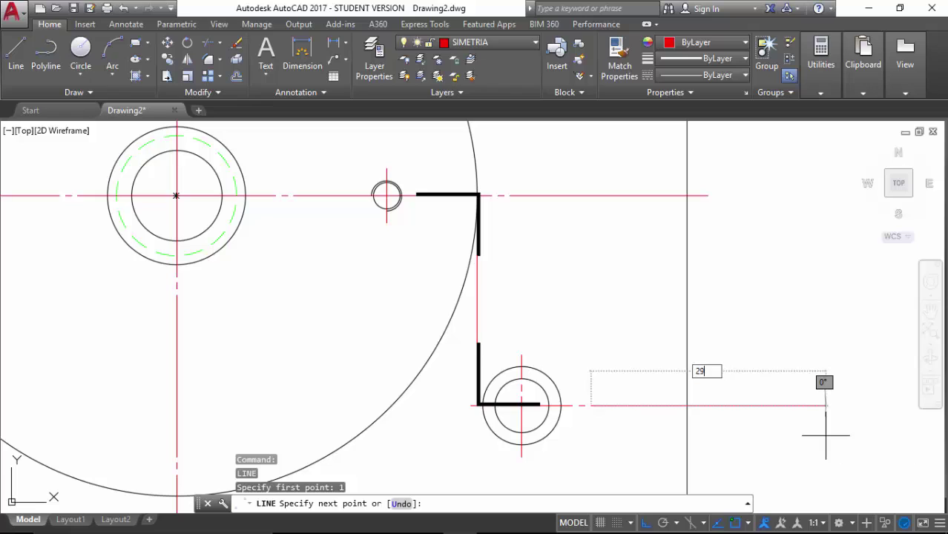
key("Return")
key("Return")
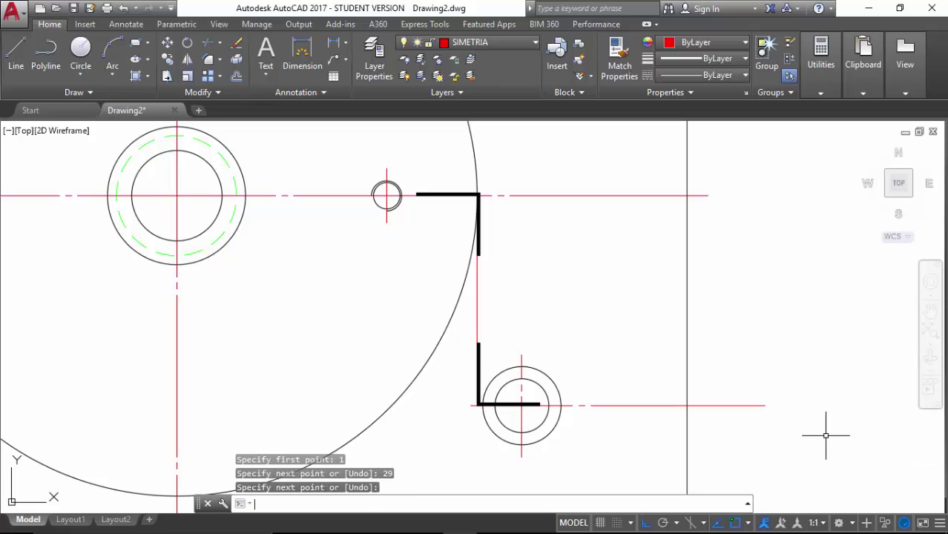
Step: Mirror the left section arrow with its thick and thin end lines about the plate's vertical centreline, keeping the original
scroll(826, 436, "down", 2)
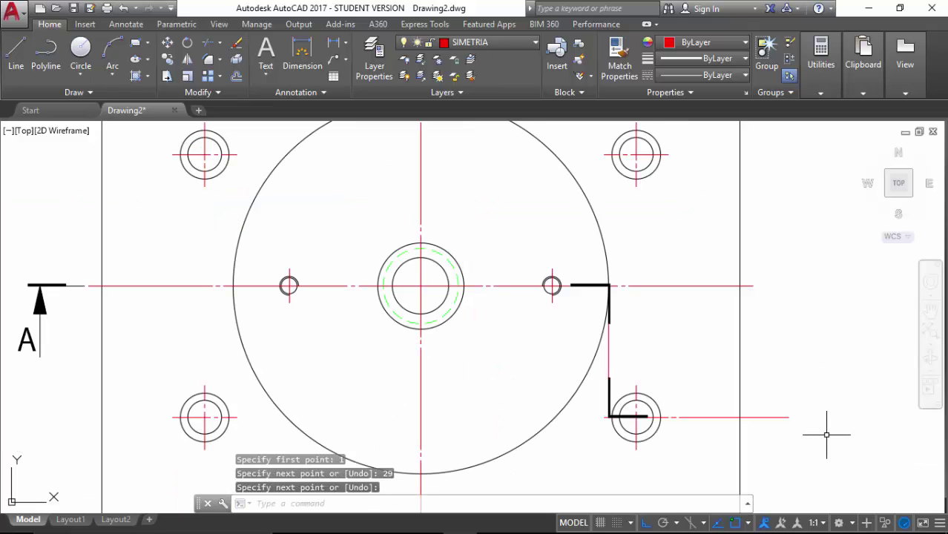
left_click(74, 262)
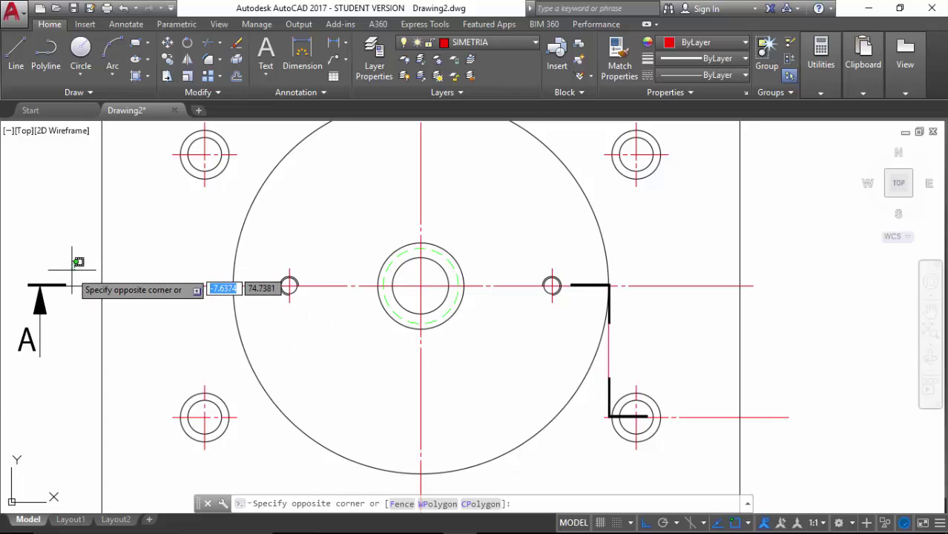
left_click(37, 313)
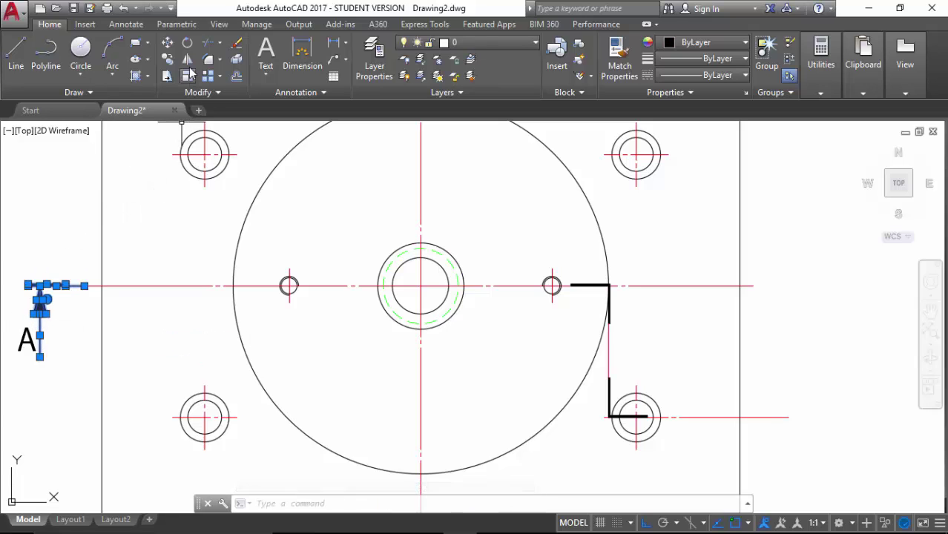
left_click(189, 62)
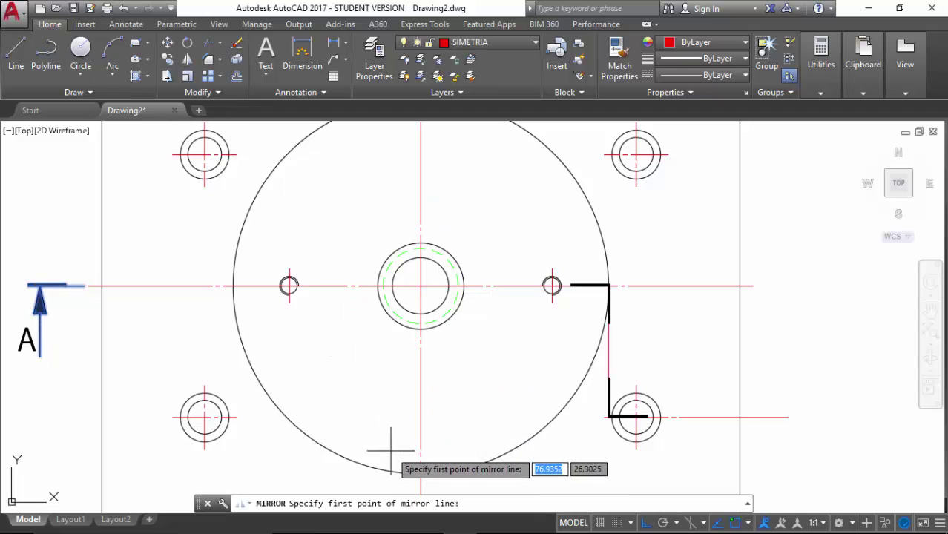
left_click(420, 474)
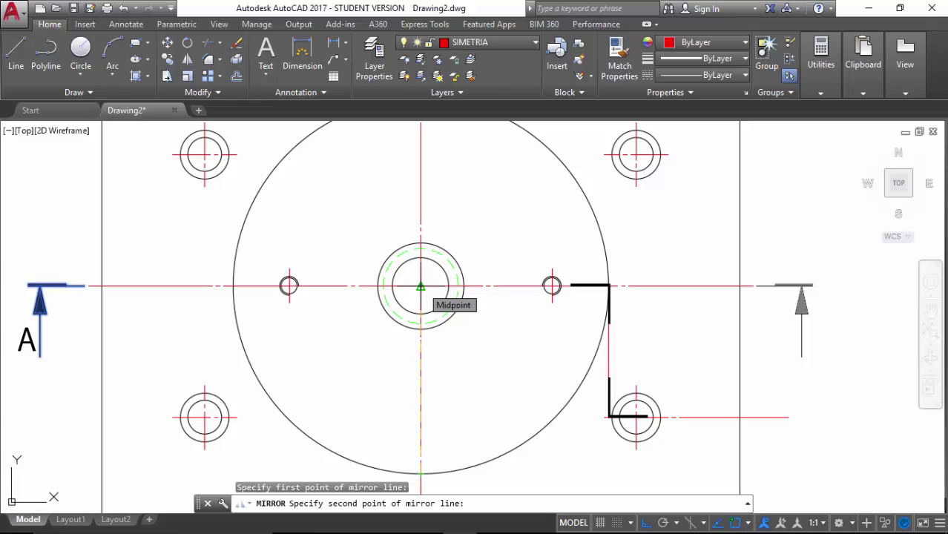
left_click(421, 287)
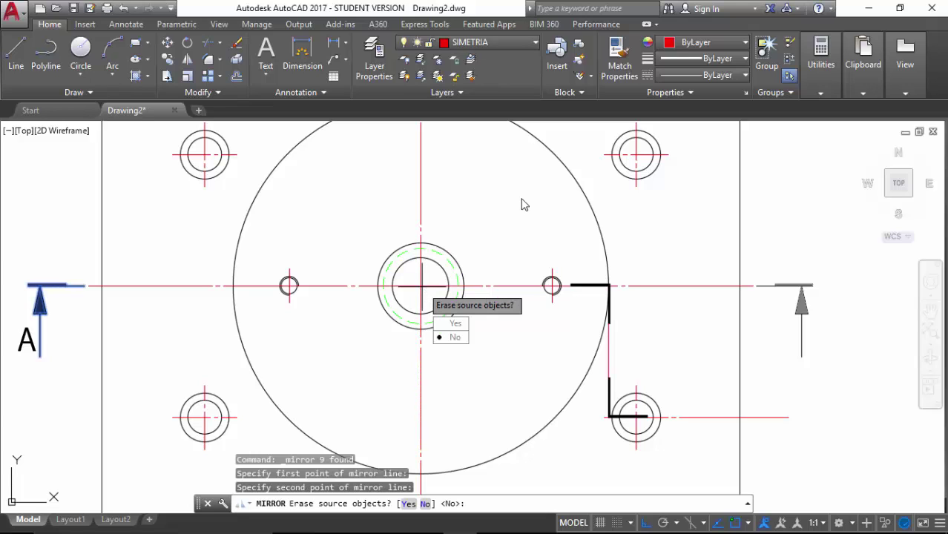
key("Return")
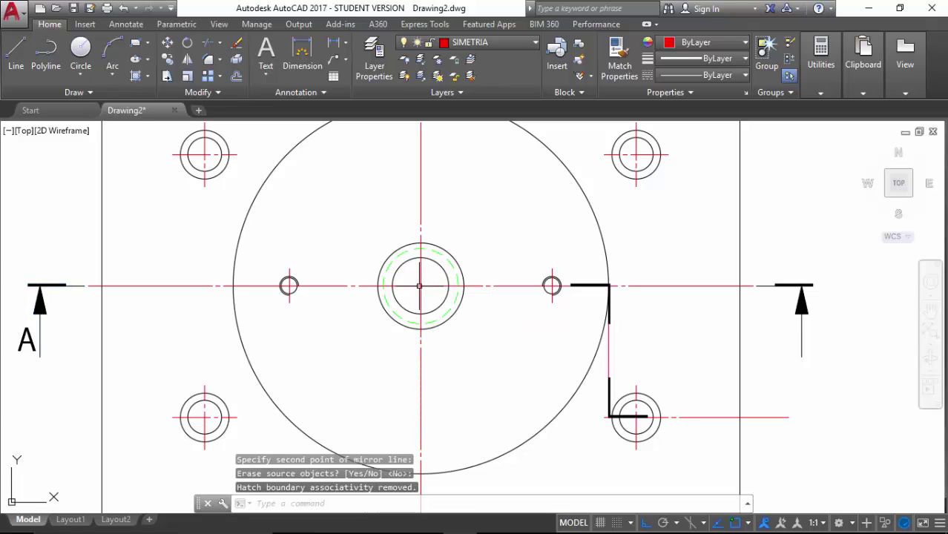
Step: Copy the letter A from the lower end of the left arrow to the lower end of the mirrored arrow
left_click(24, 343)
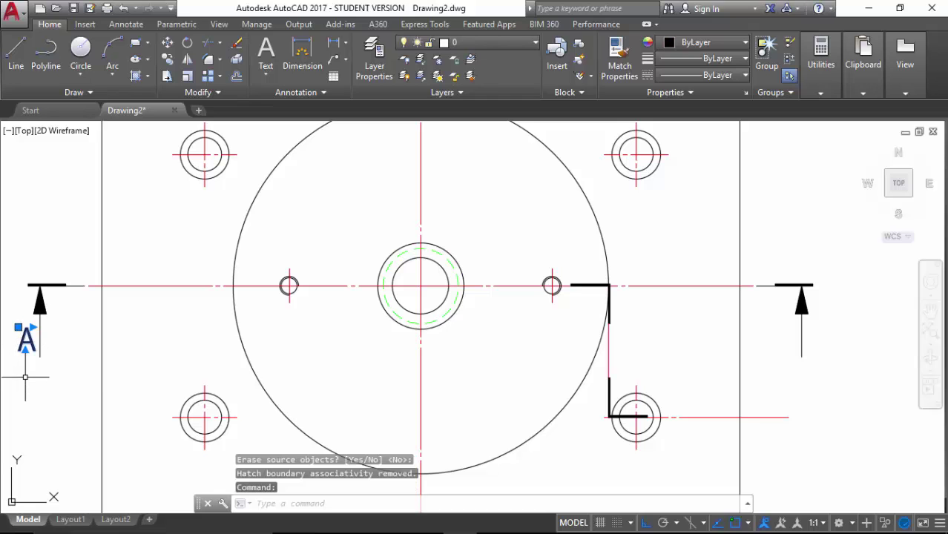
right_click(25, 377)
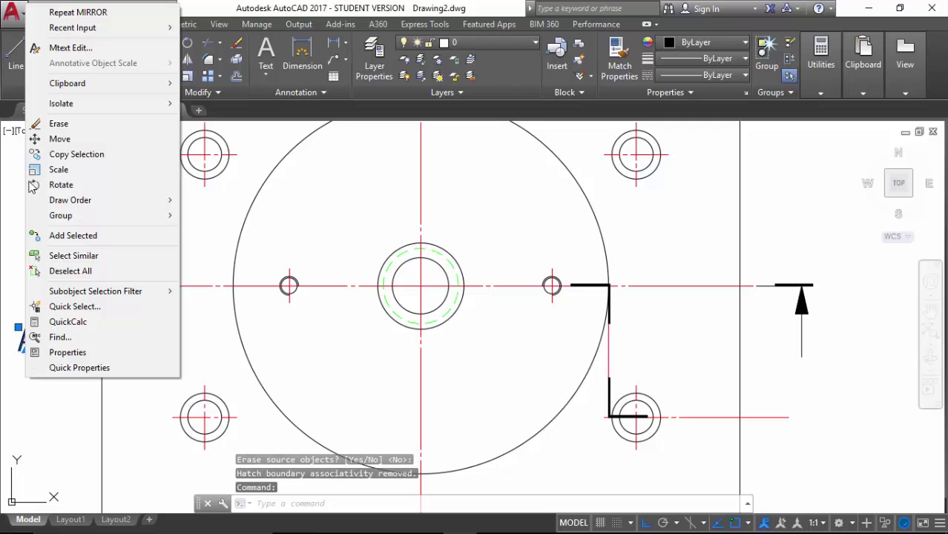
left_click(33, 154)
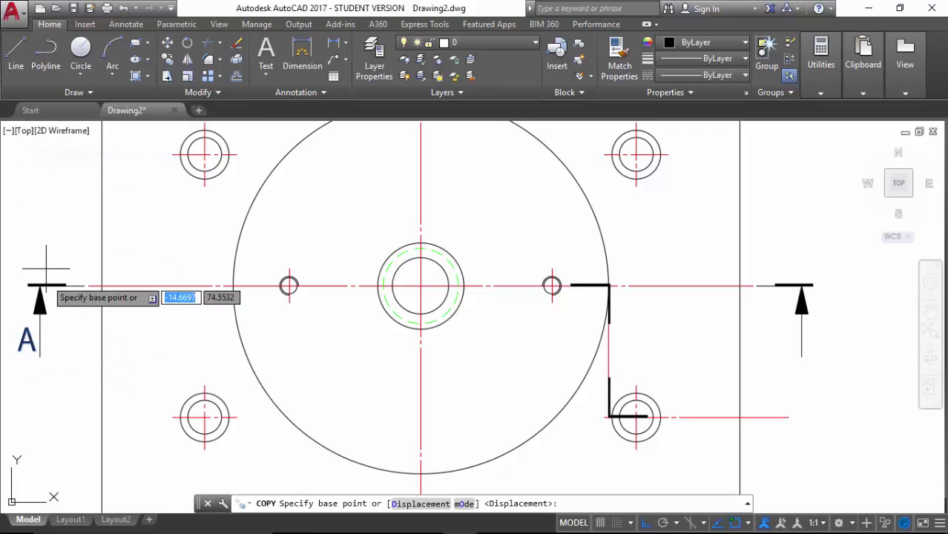
left_click(38, 357)
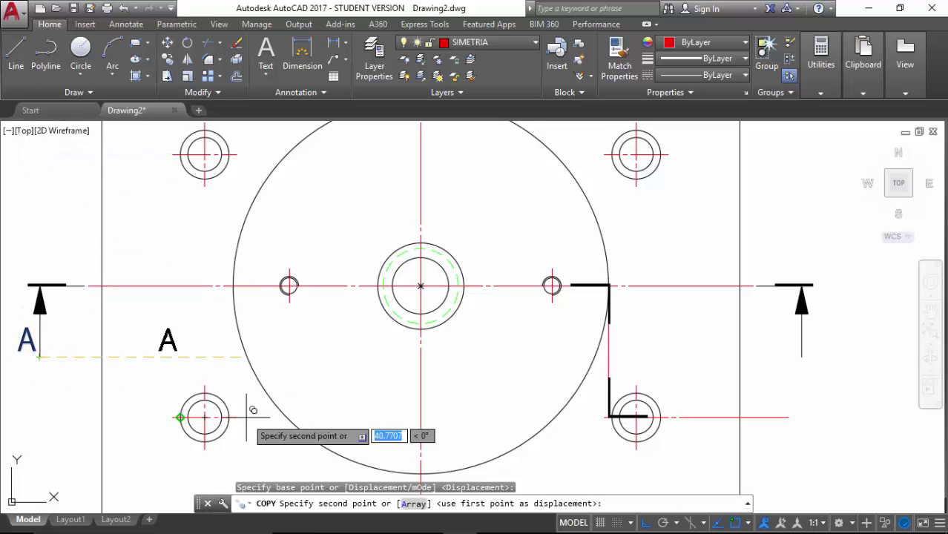
left_click(802, 357)
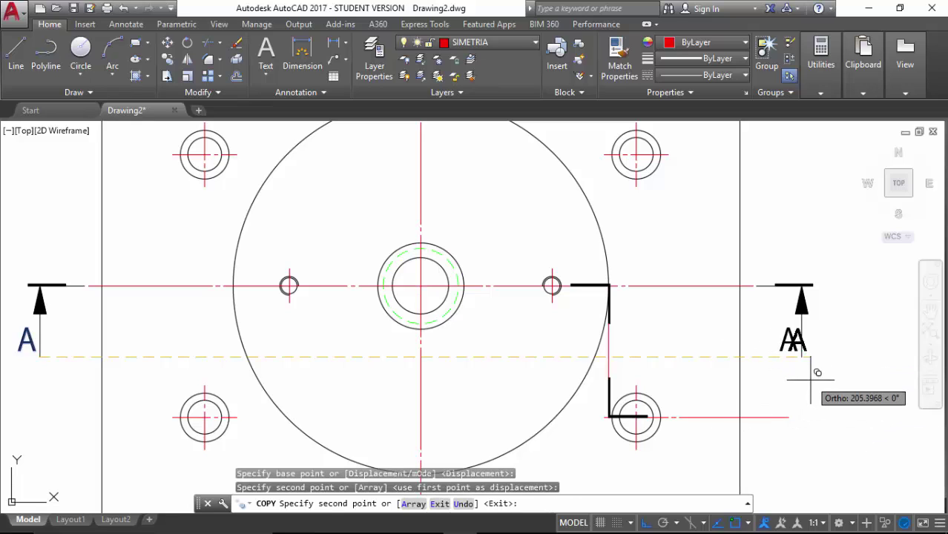
key("Return")
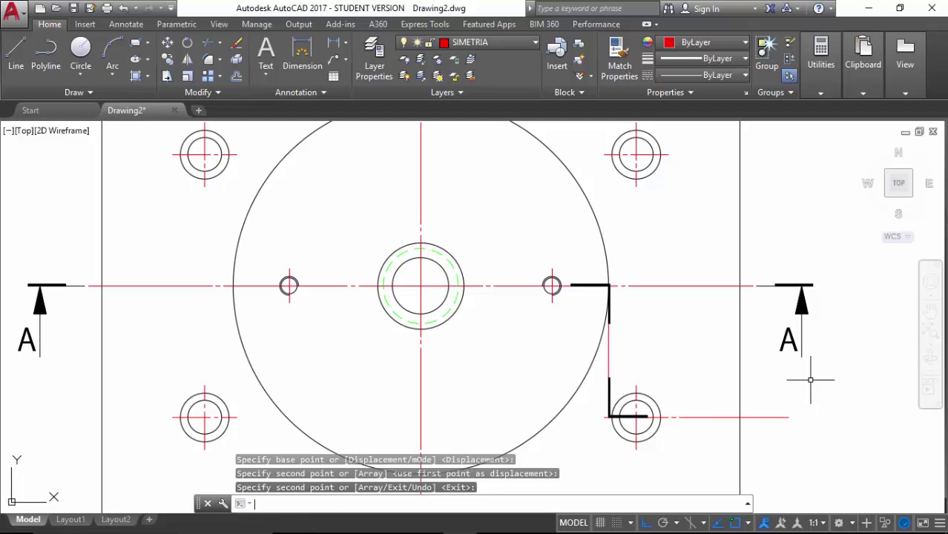
Step: Move the right arrow and its letter A from the right end of the horizontal centreline to the right end of the 29-unit line
left_click(836, 264)
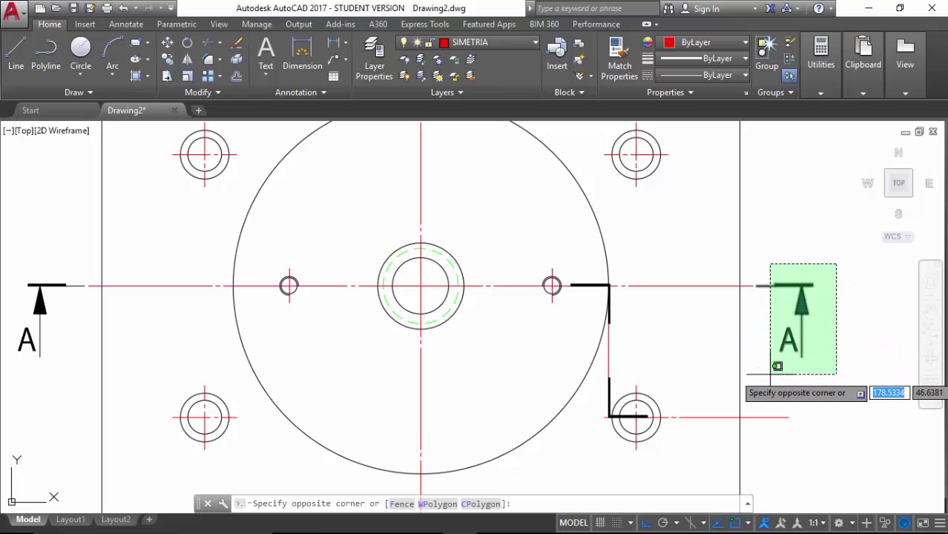
left_click(764, 377)
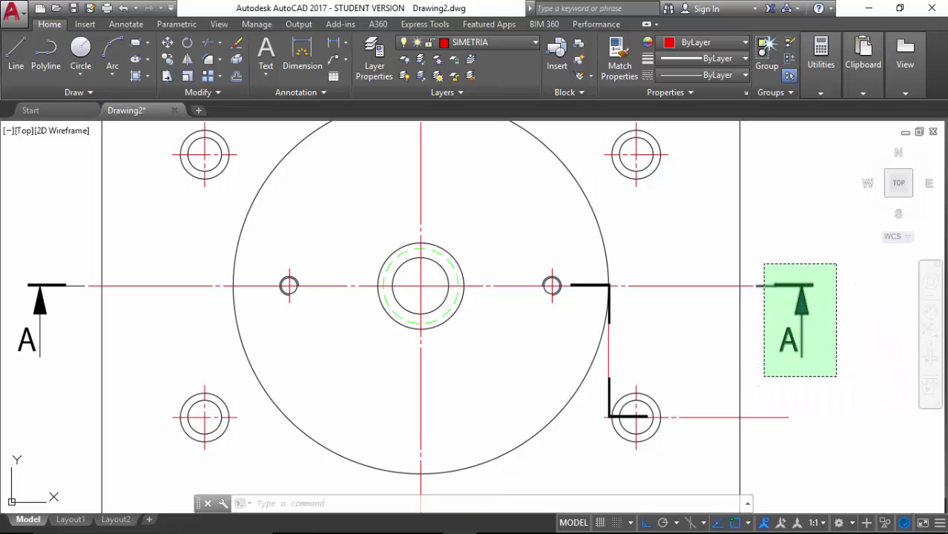
right_click(764, 376)
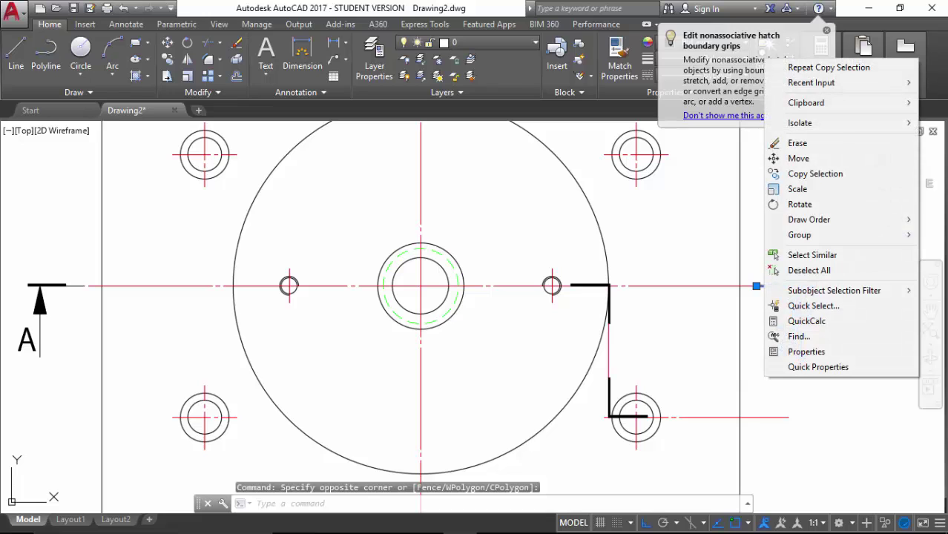
left_click(776, 158)
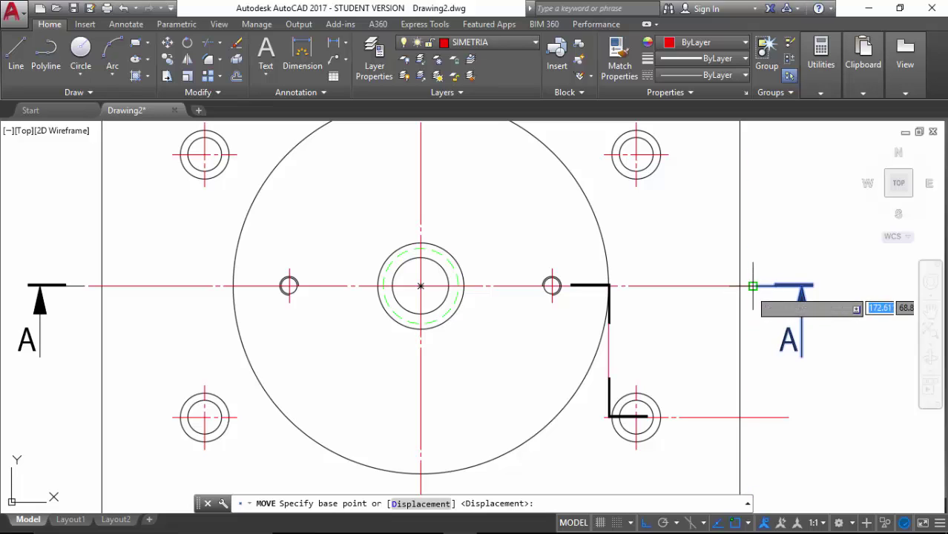
left_click(753, 285)
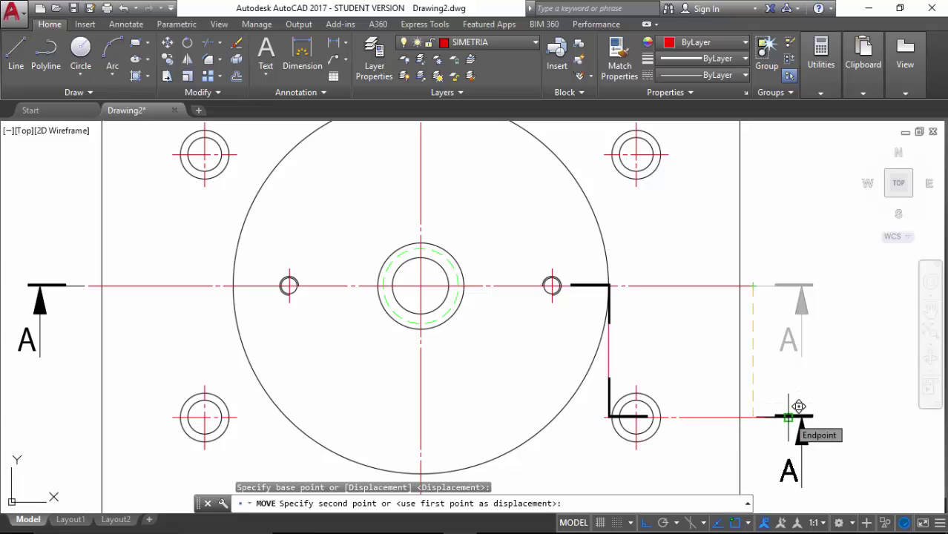
left_click(788, 417)
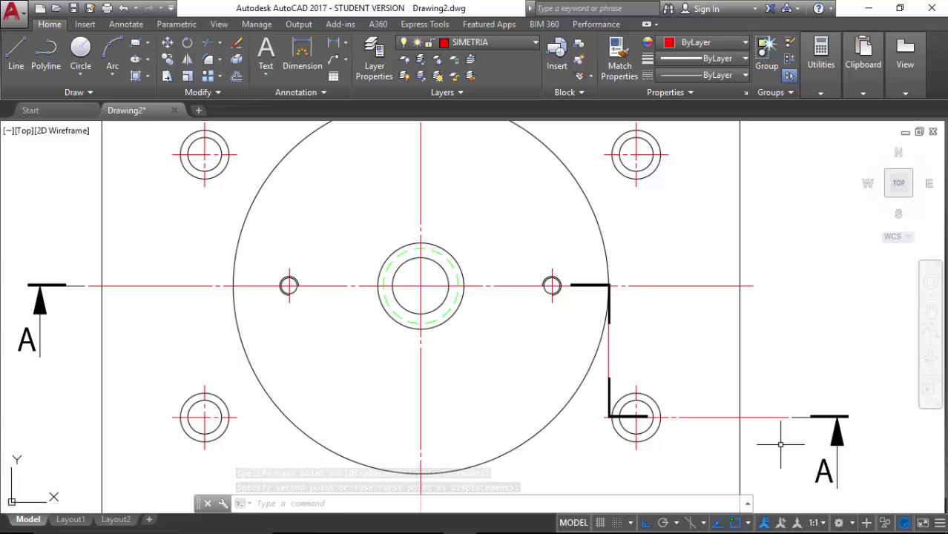
Step: On the CONTORNO layer, draw a 170 by 18 rectangle with its lower-left corner 24.27 above the plate's upper-left corner
key("Return")
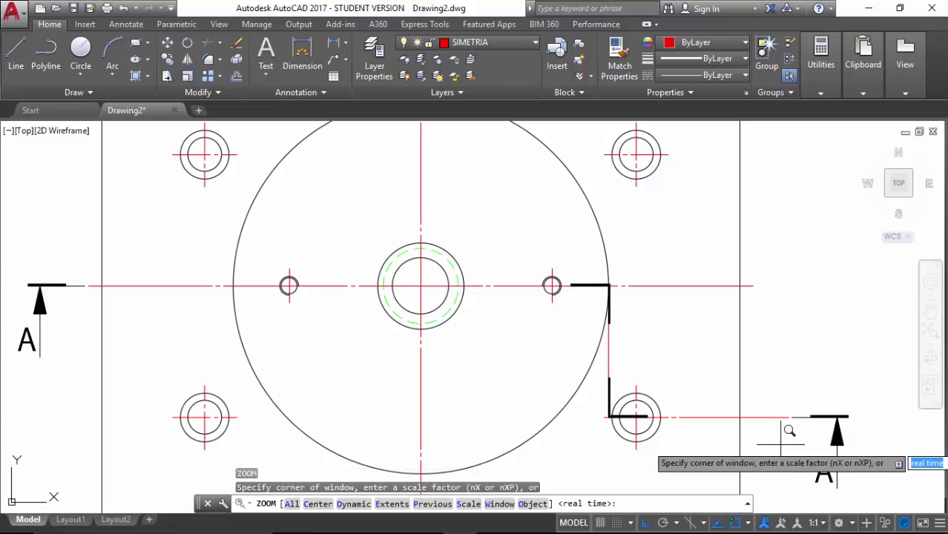
type("E")
key("Return")
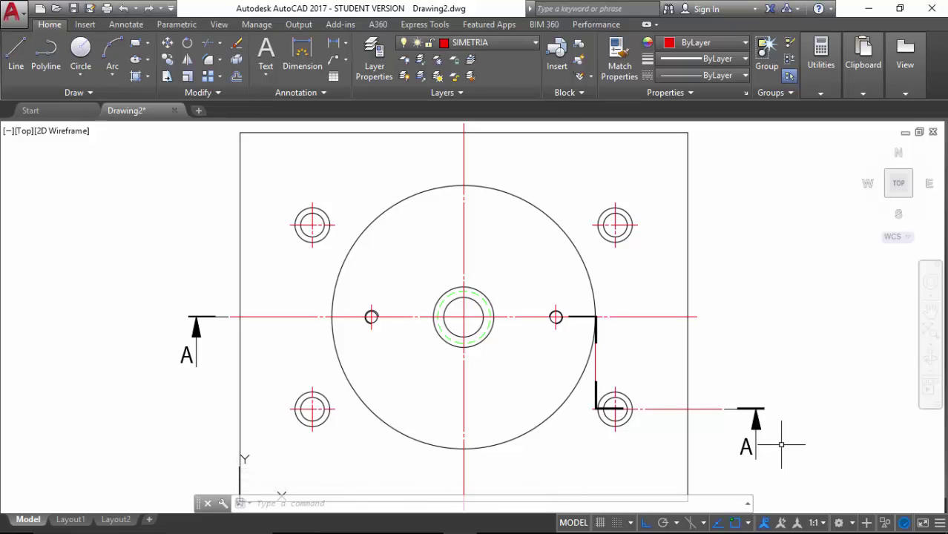
middle_click_drag(560, 188, 556, 374)
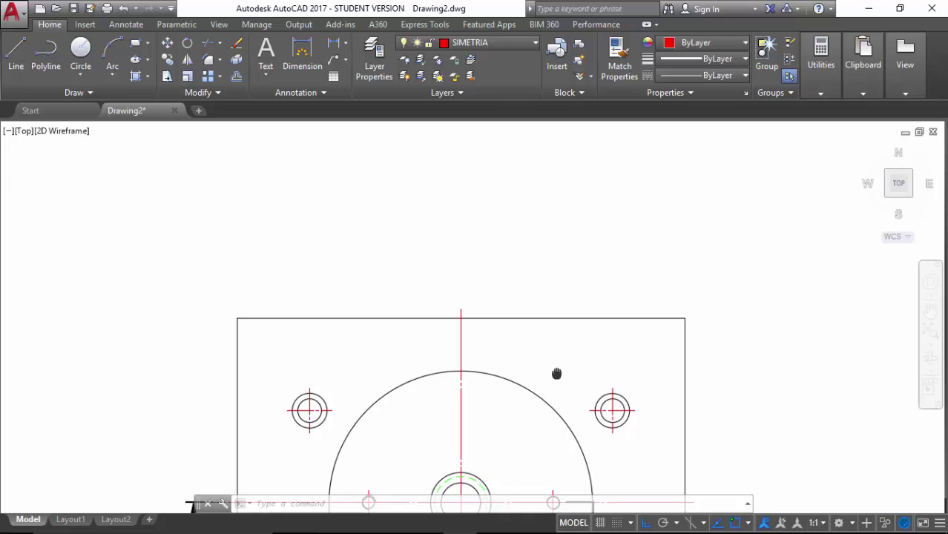
left_click(535, 44)
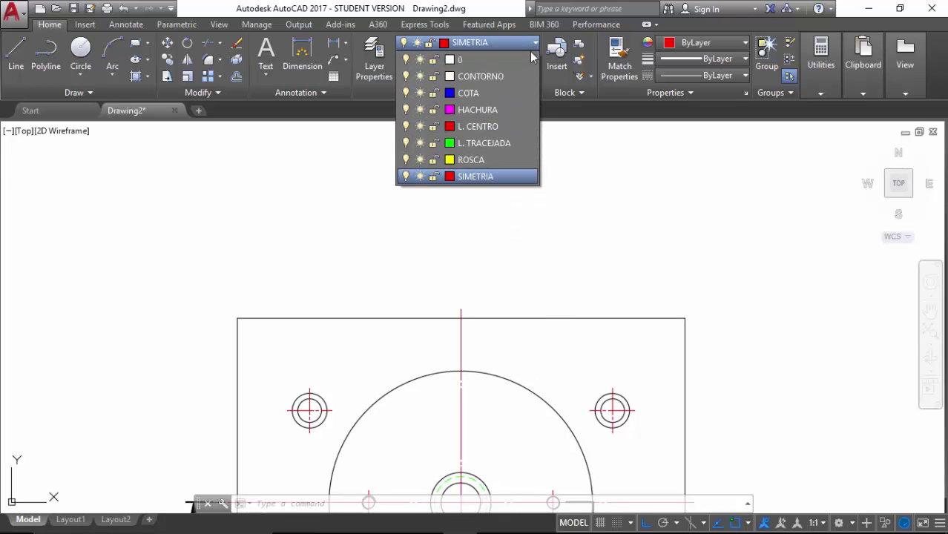
left_click(502, 75)
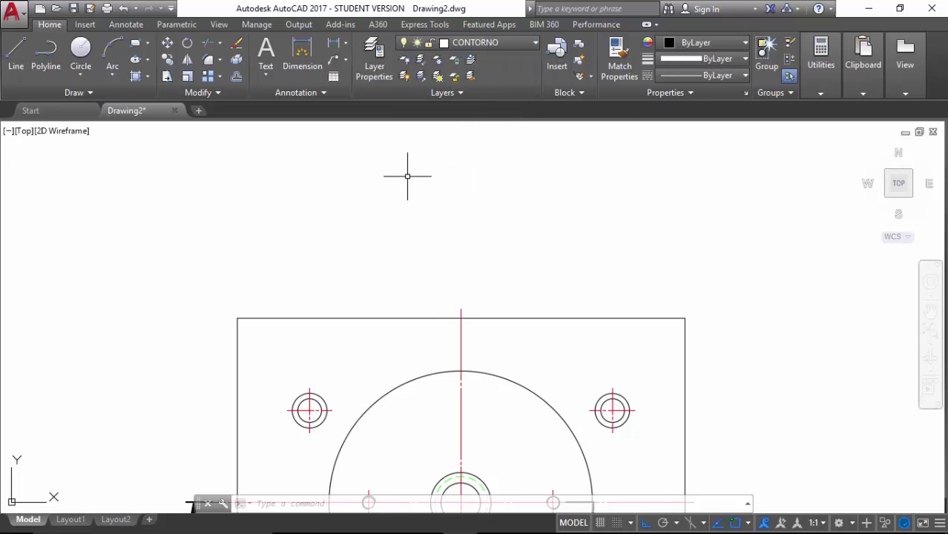
scroll(408, 176, "up", 2)
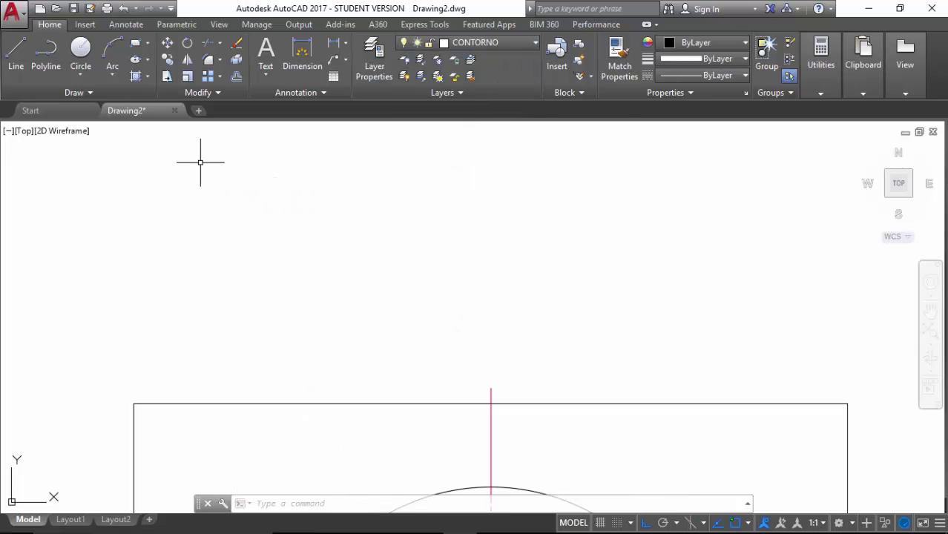
left_click(136, 47)
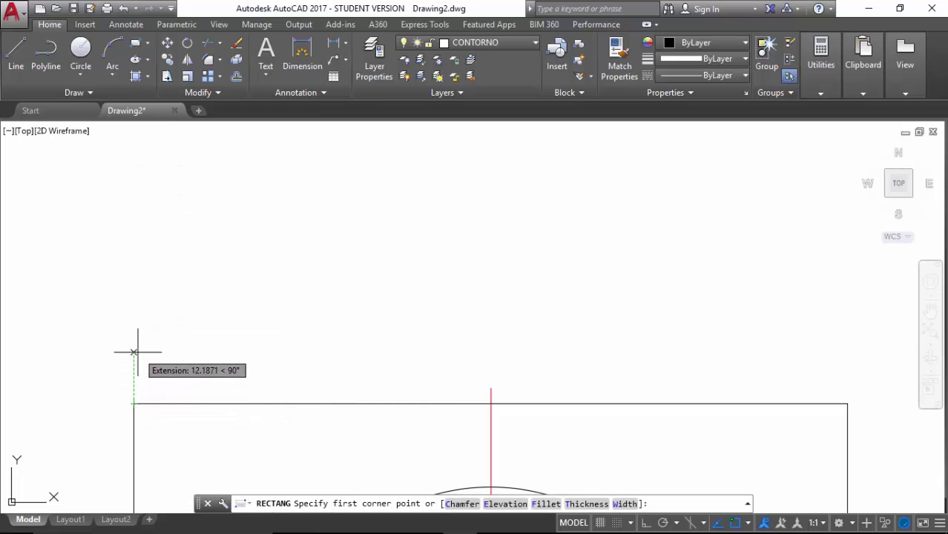
type("2")
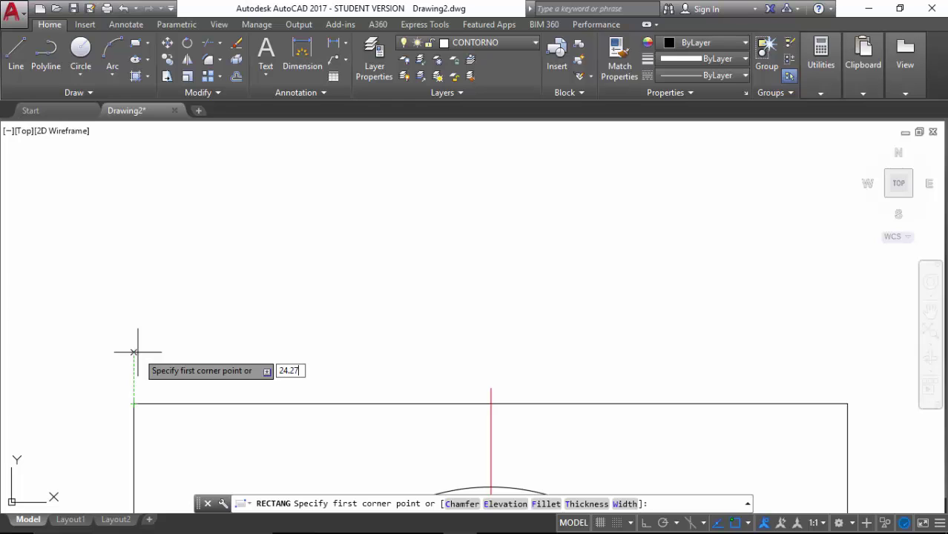
type("4.27")
key("Return")
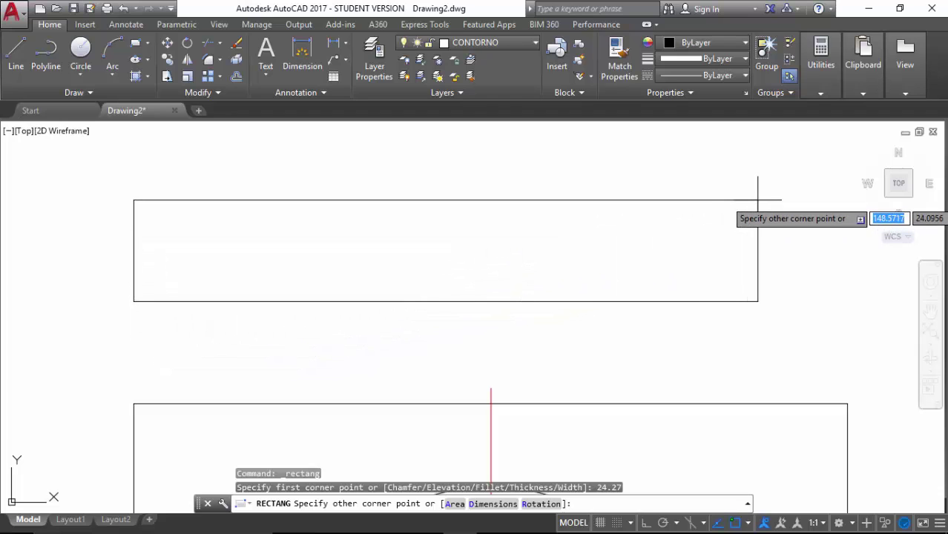
type("17")
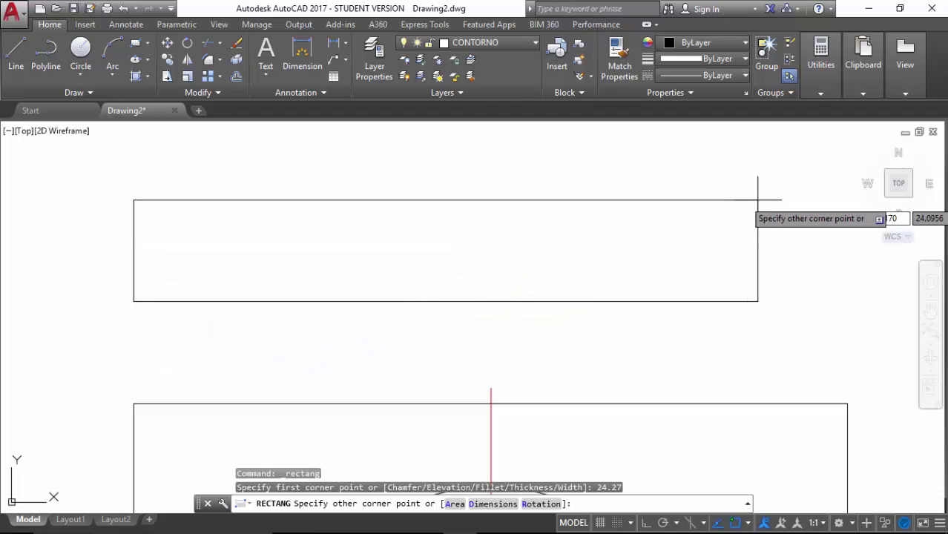
key("Tab")
type("18")
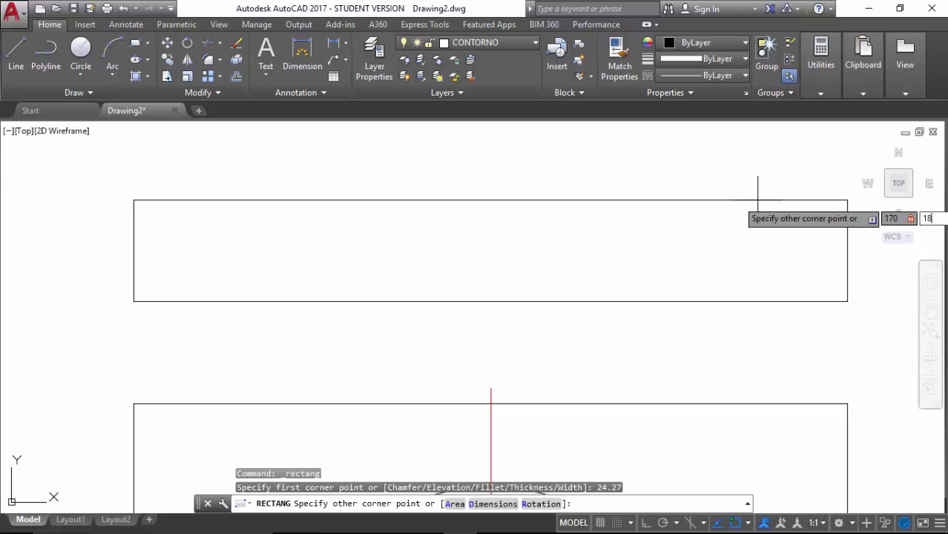
key("Return")
Step: Draw a recess 100 wide and 2 deep in the rectangle's top edge, starting 35 from its upper-left corner
type("l")
key("Return")
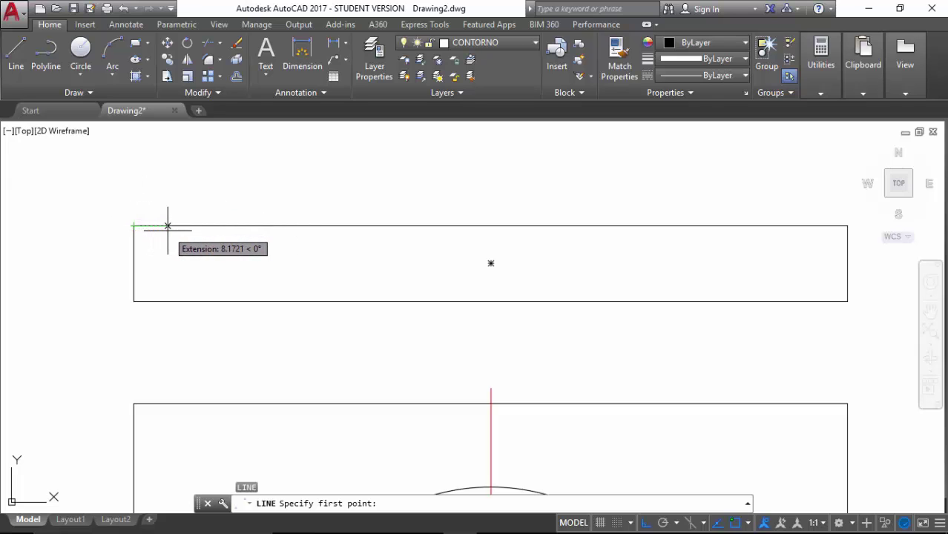
type("3")
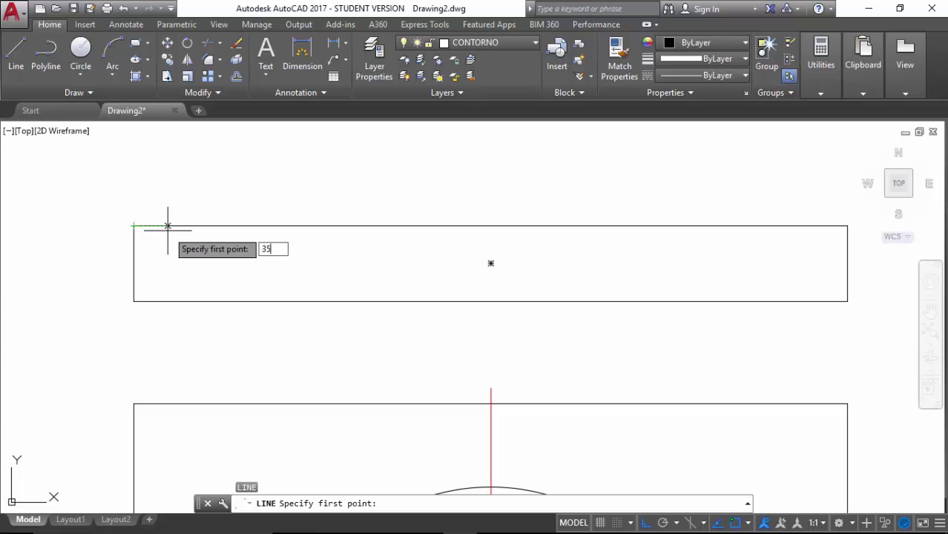
type("5")
key("Return")
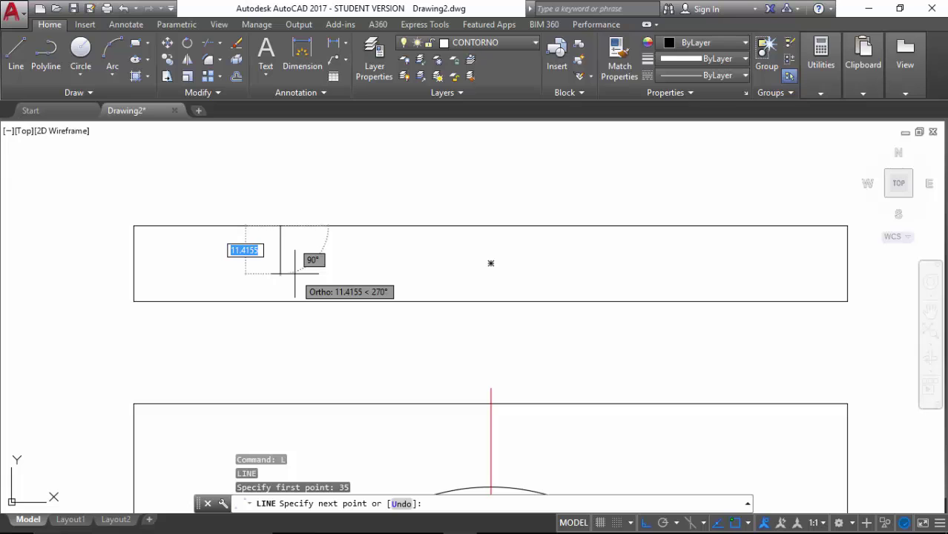
type("2")
key("Return")
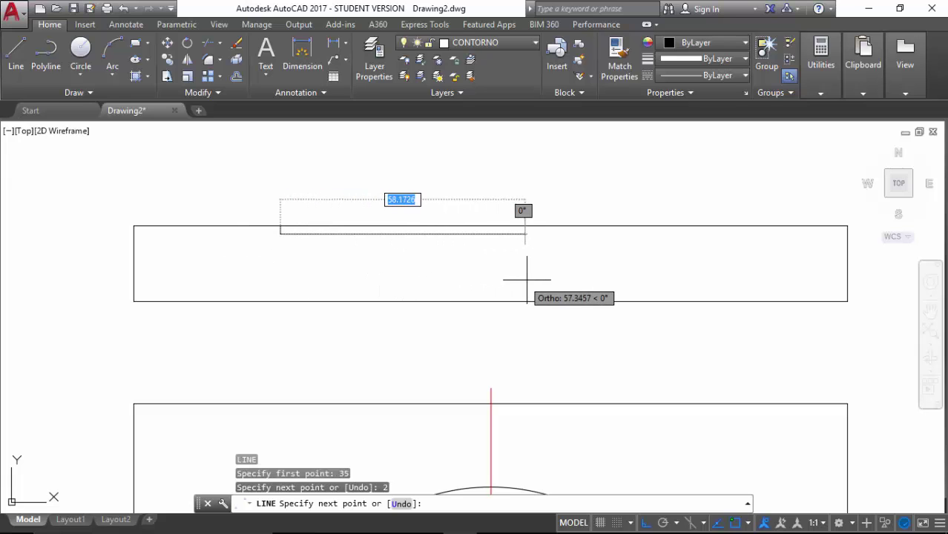
type("1")
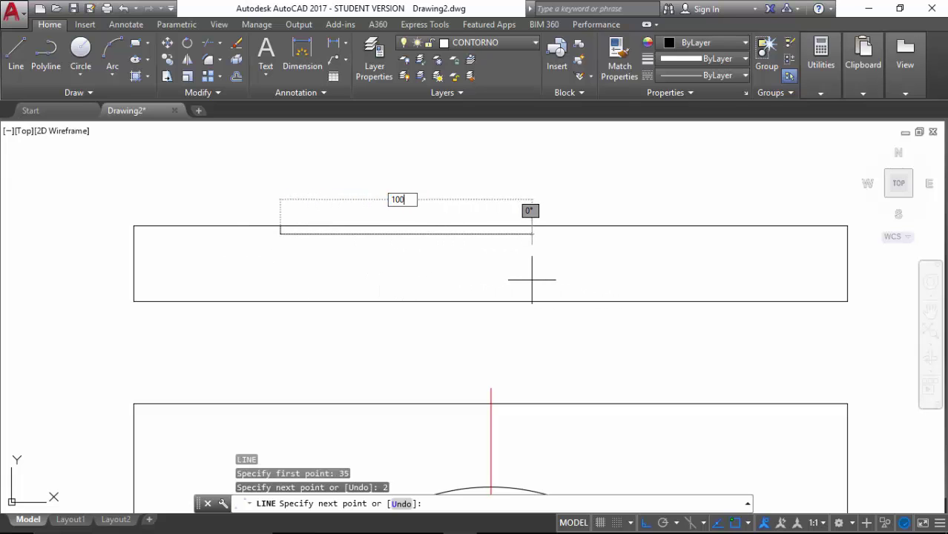
type("00")
key("Return")
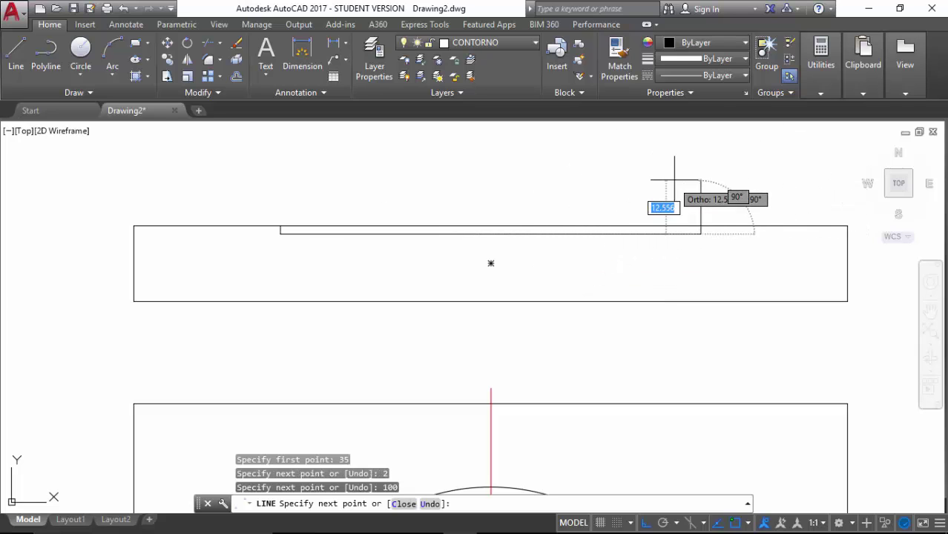
type("2")
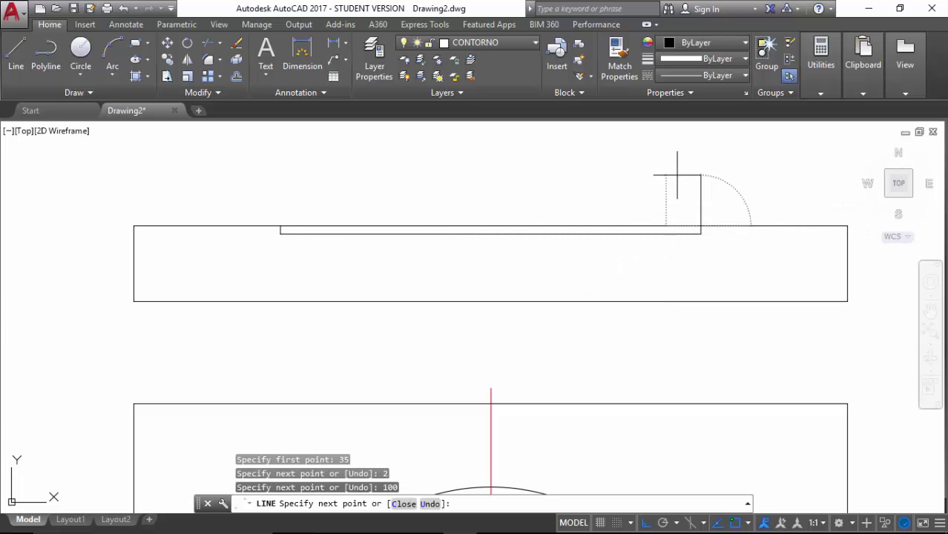
key("Return")
key("Escape")
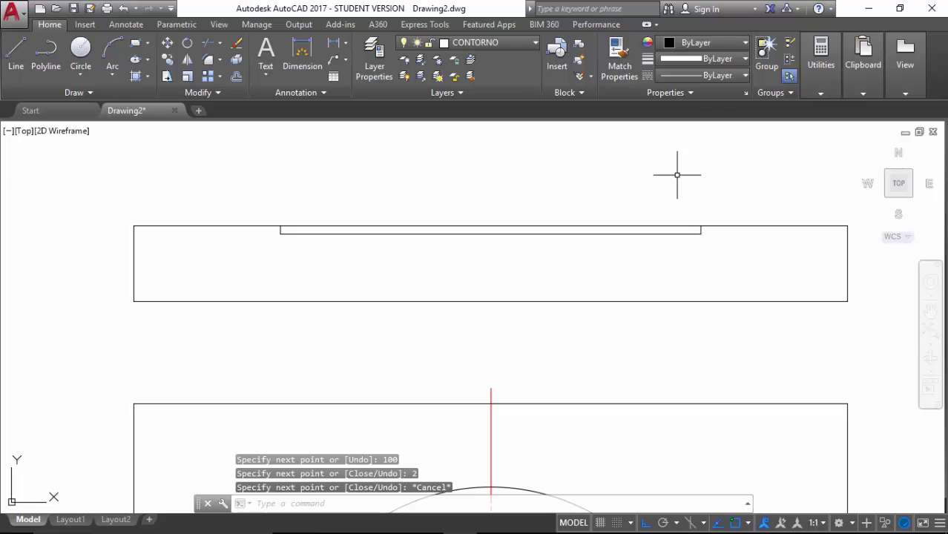
Step: On the SIMETRIA layer, draw an 11-unit line downward, starting 3.5 above the midpoint of the rectangle's top edge
left_click(535, 44)
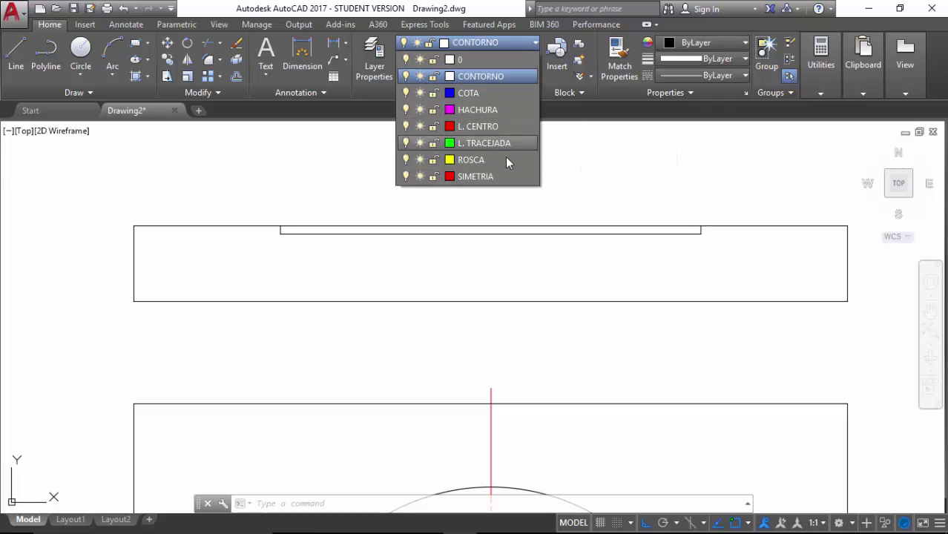
left_click(476, 177)
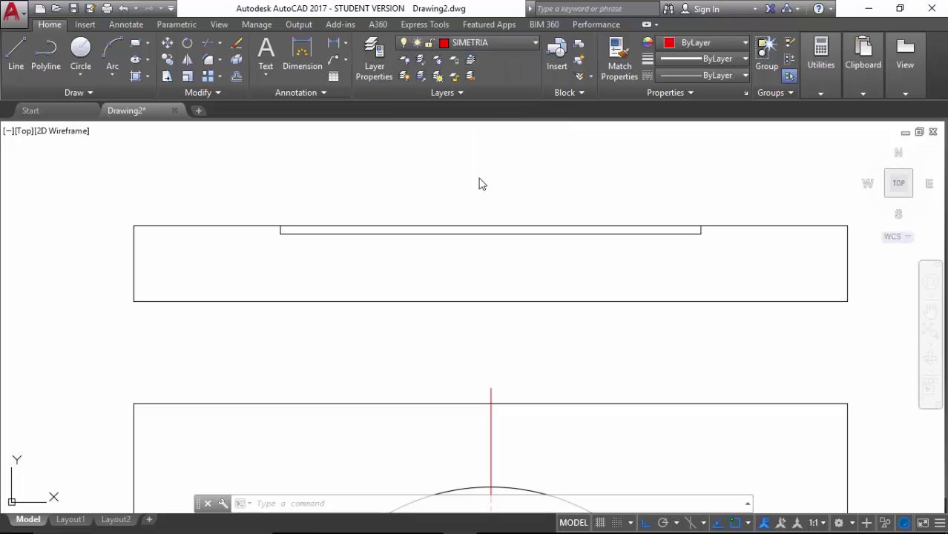
type("l")
key("Return")
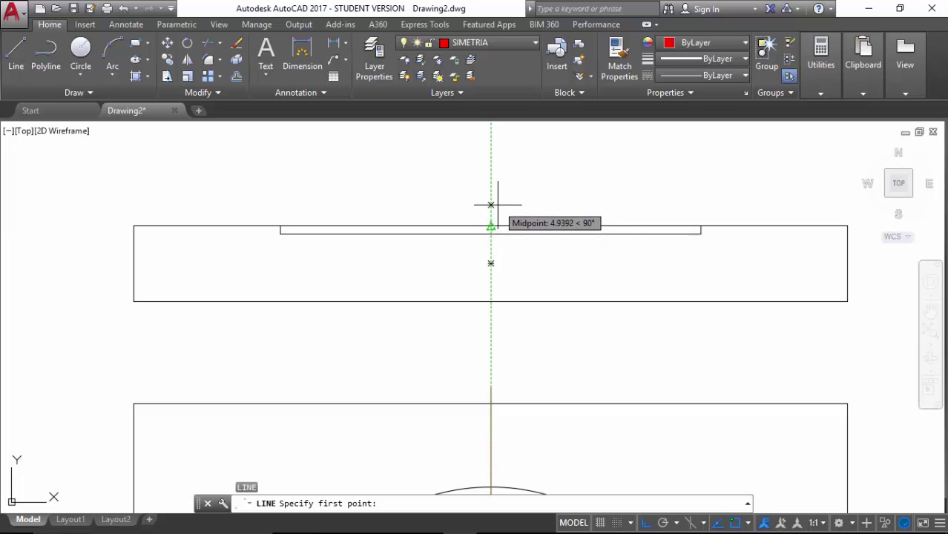
type("3.5")
key("Return")
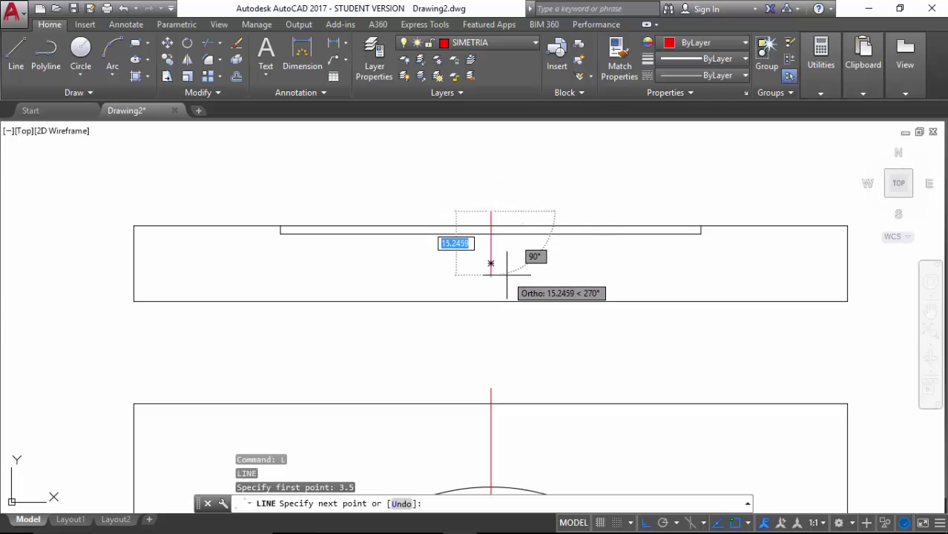
type("11")
key("Return")
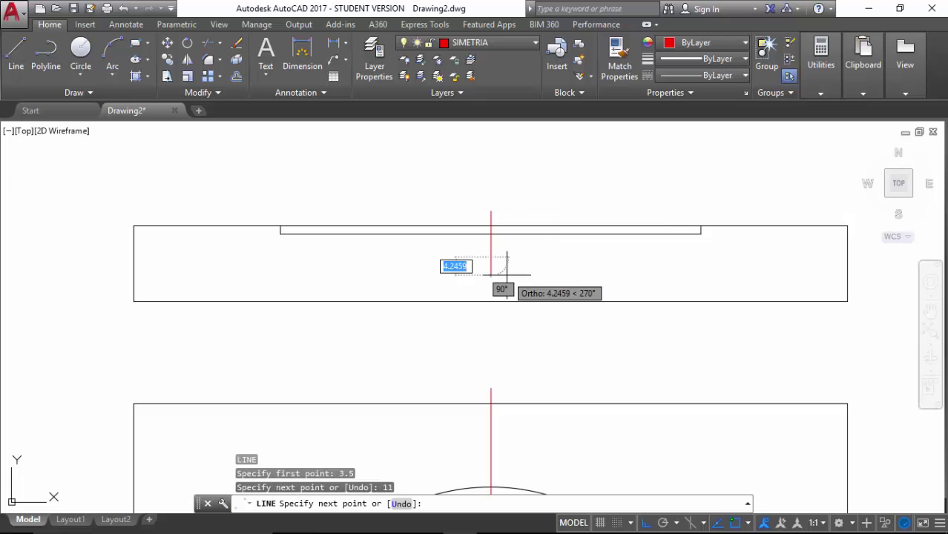
key("Escape")
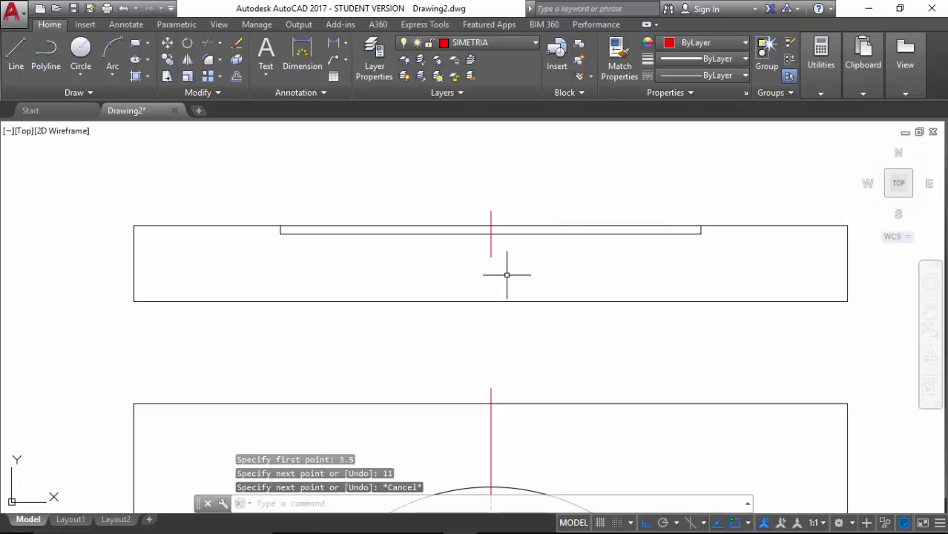
Step: Draw a 1-unit vertical dash downward, starting 1 unit below the lower end of the 11-unit centreline segment
type("l")
key("Return")
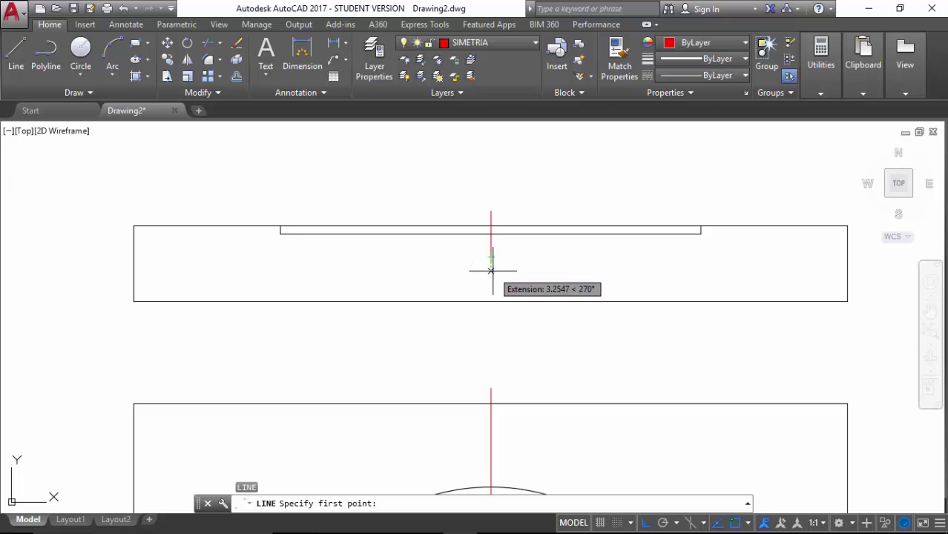
type("1")
key("Return")
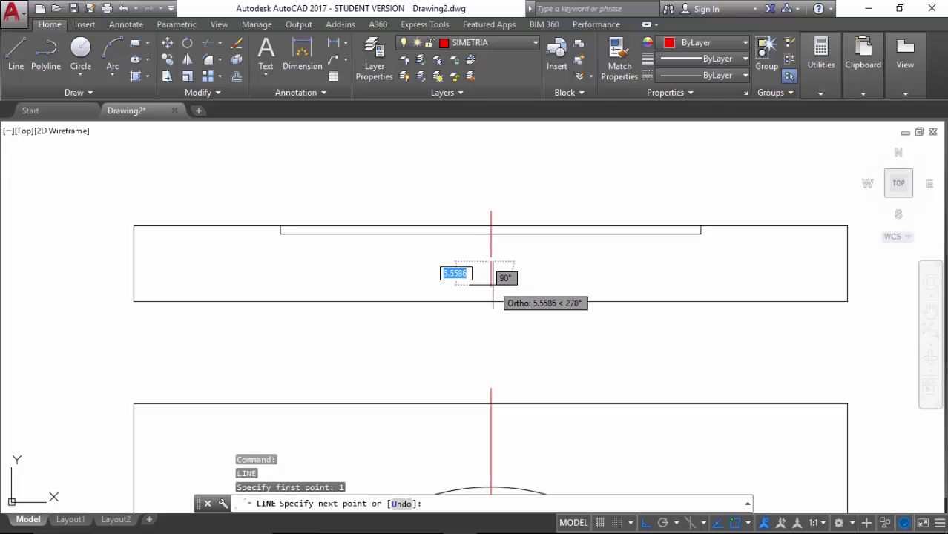
type("1")
key("Return")
key("Escape")
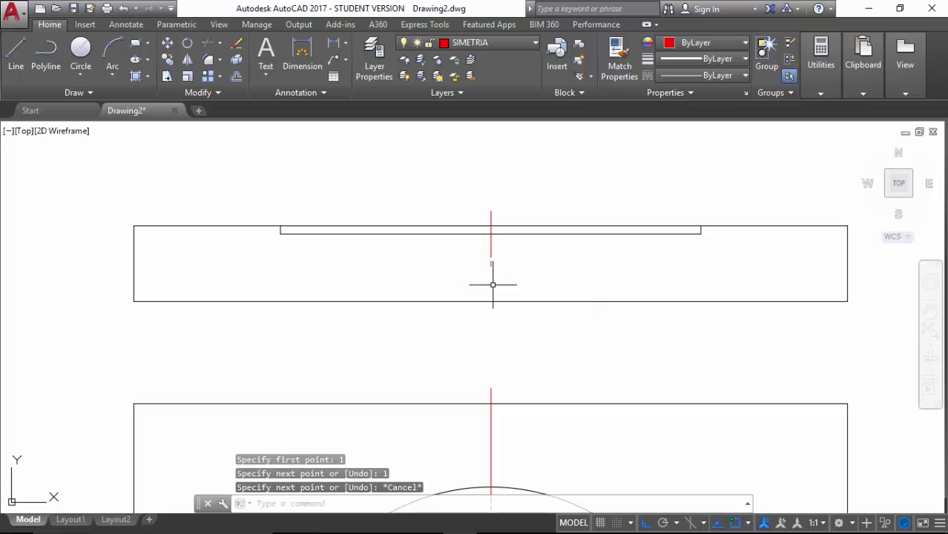
Step: Draw a second 11-unit centreline segment downward, starting 1 unit below the short dash
type("l")
key("Return")
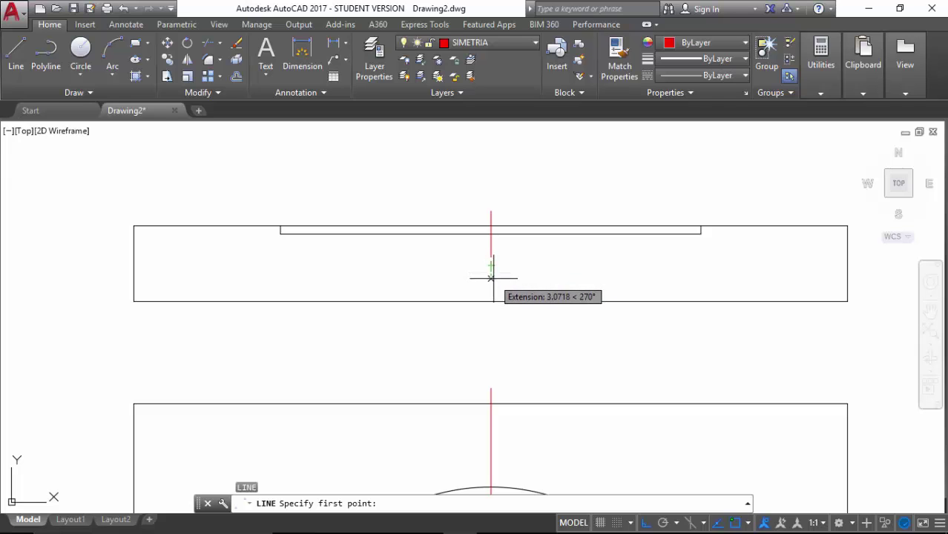
type("1")
key("Return")
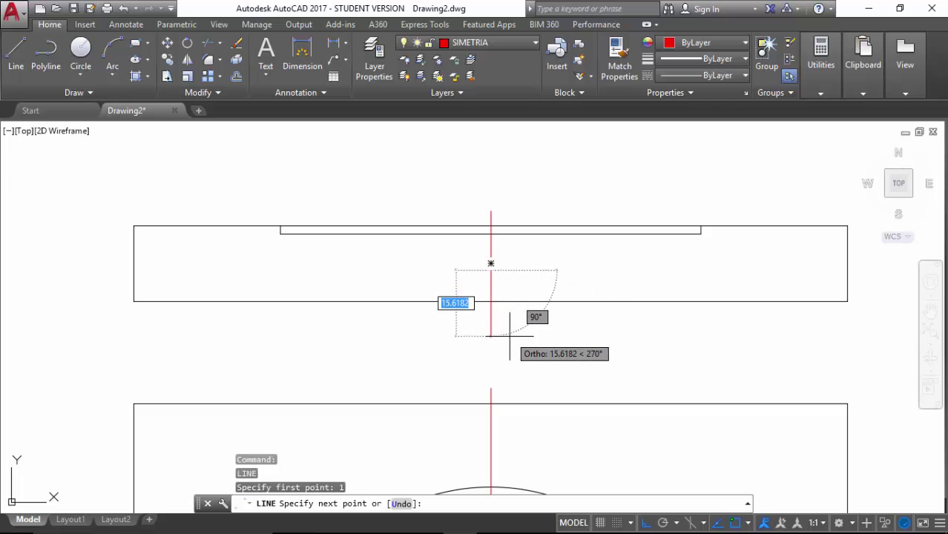
type("11")
key("Return")
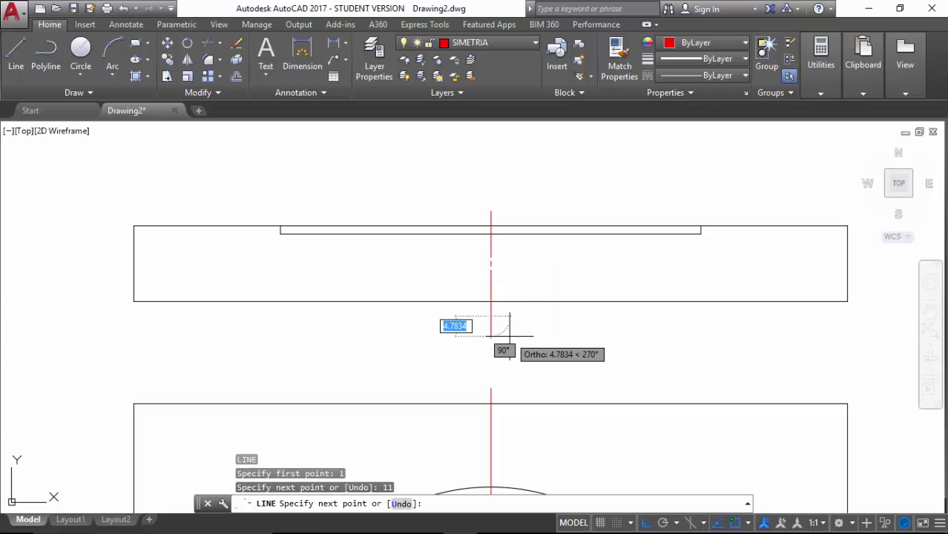
key("Escape")
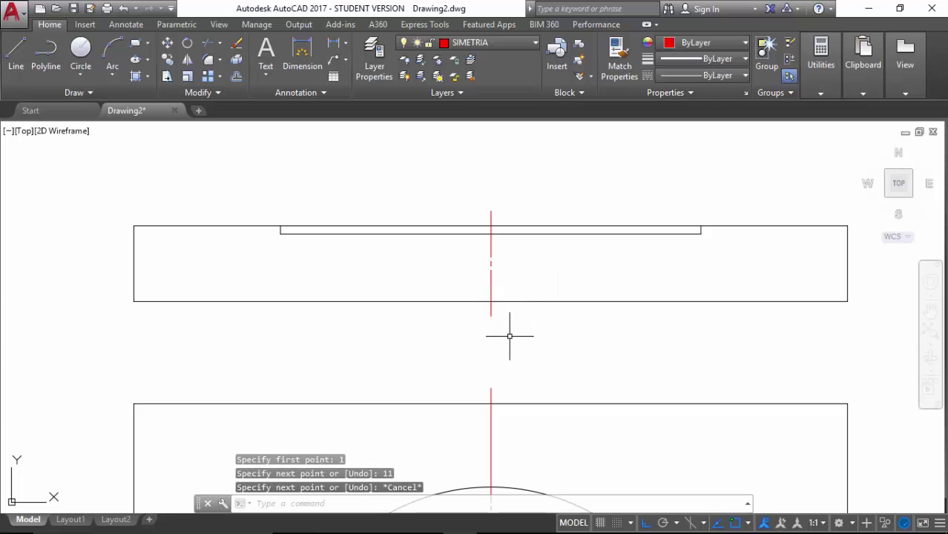
Step: Copy the section view's vertical centreline 57.5 to the right, using the midpoint of the bottom edge as base point
left_click(511, 247)
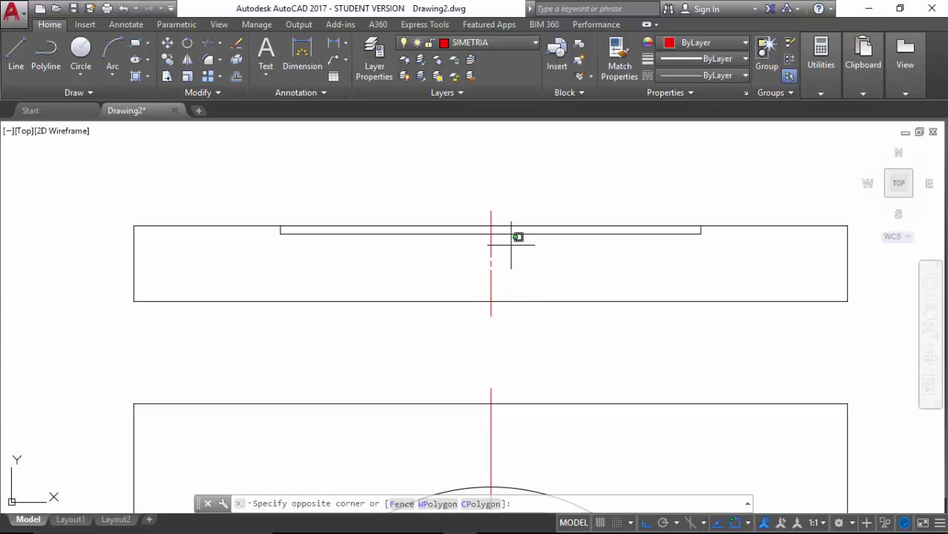
left_click(469, 286)
left_click(470, 285)
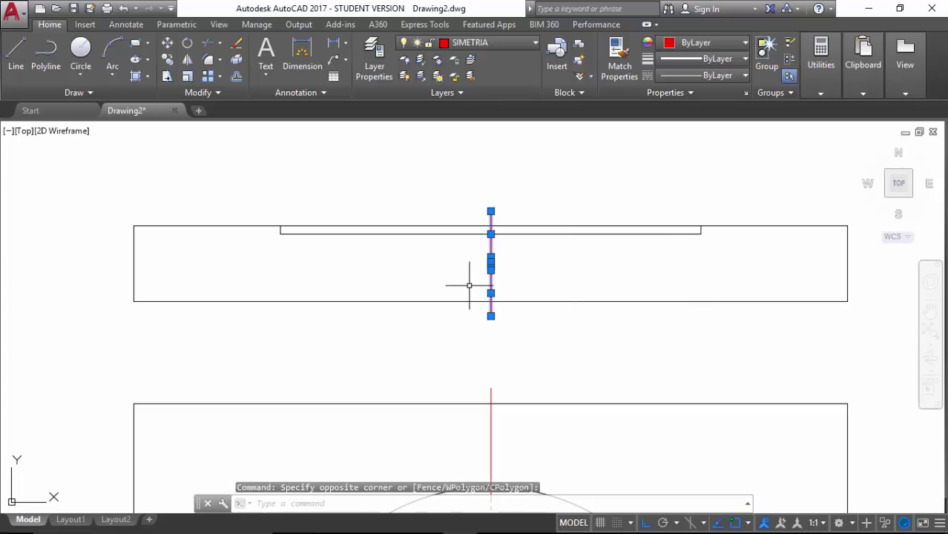
right_click(470, 286)
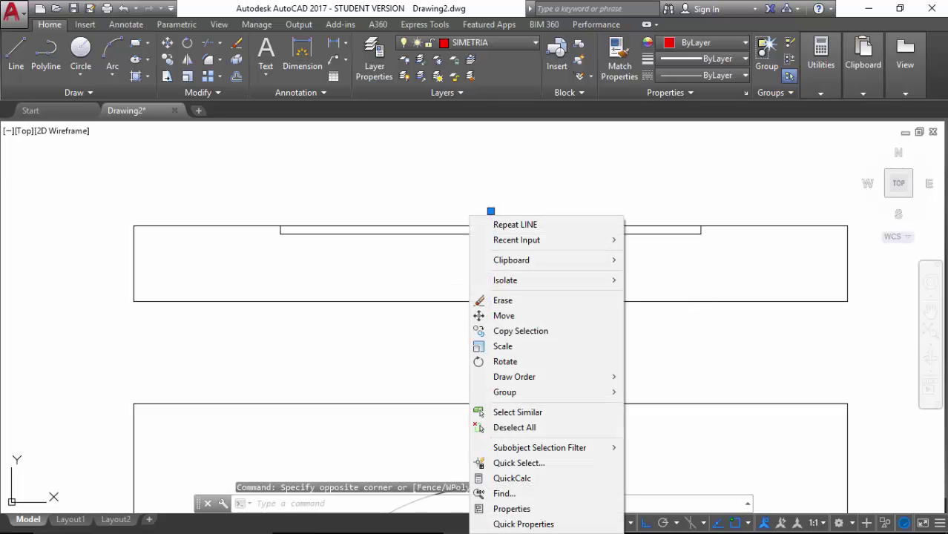
left_click(496, 331)
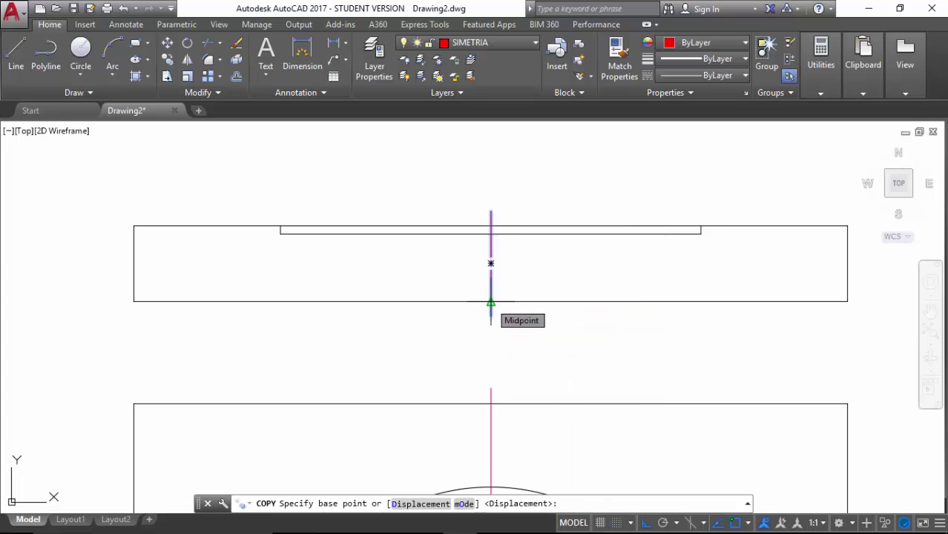
left_click(490, 302)
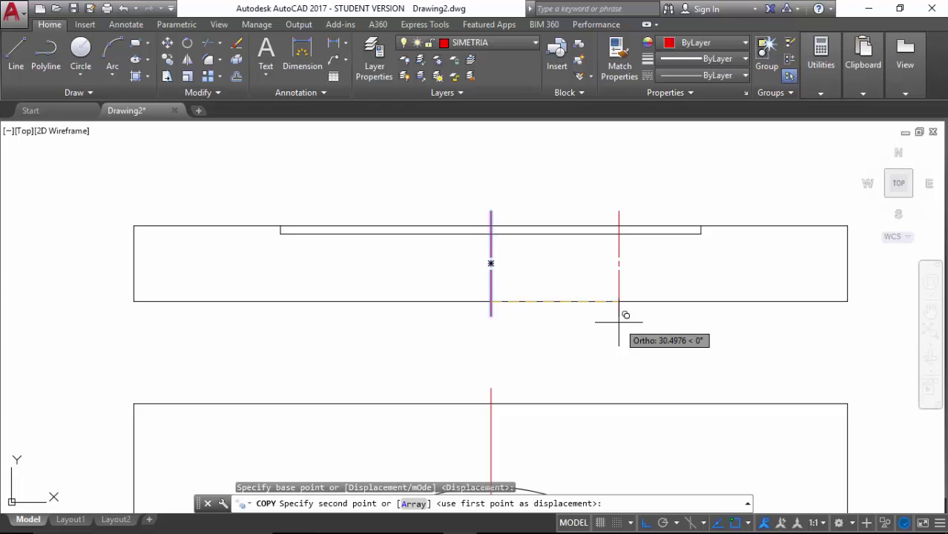
type("57")
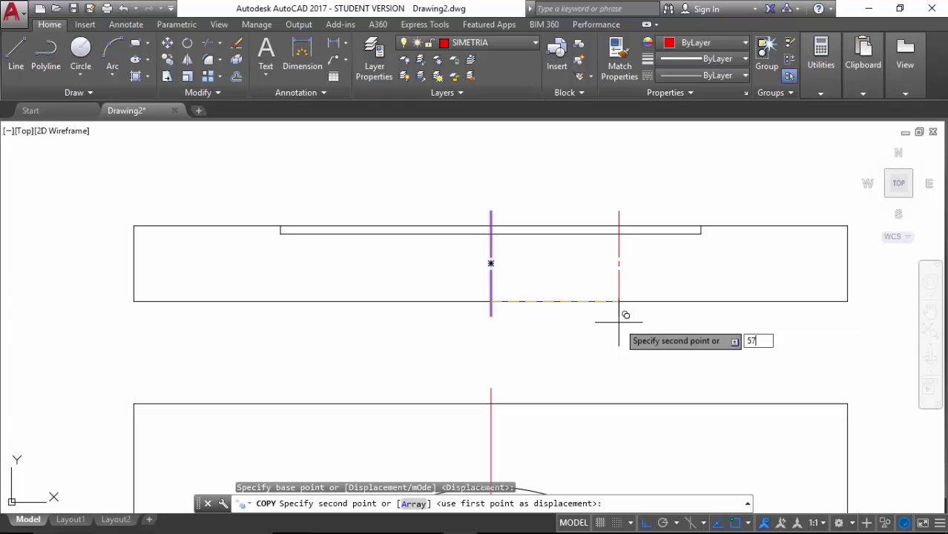
type(".5")
key("Return")
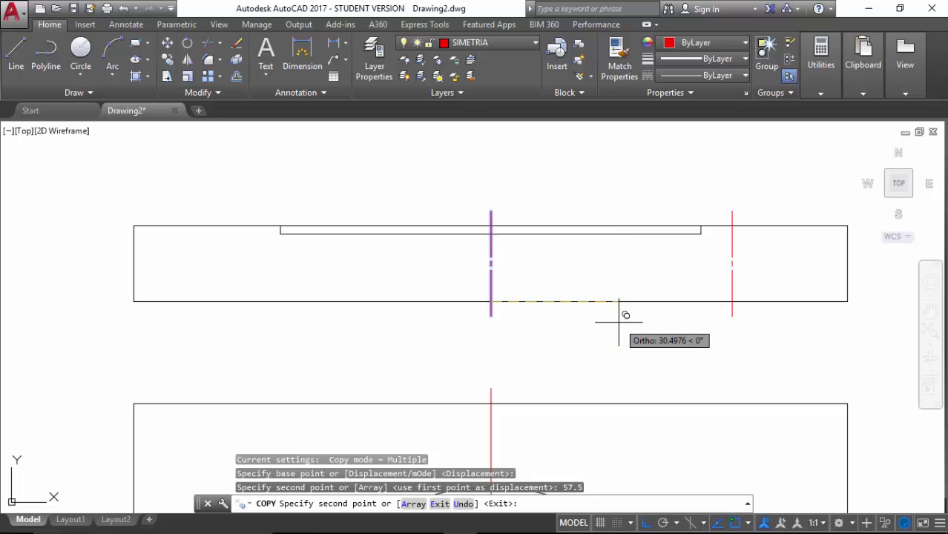
key("Escape")
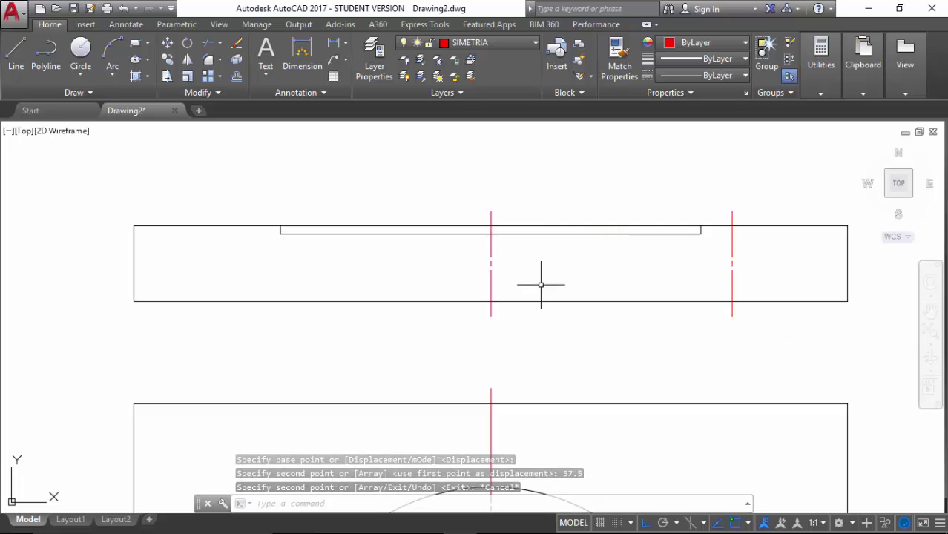
Step: Copy the section view's middle centreline 35 to the left, using the midpoint of the bottom edge as base point
left_click(513, 245)
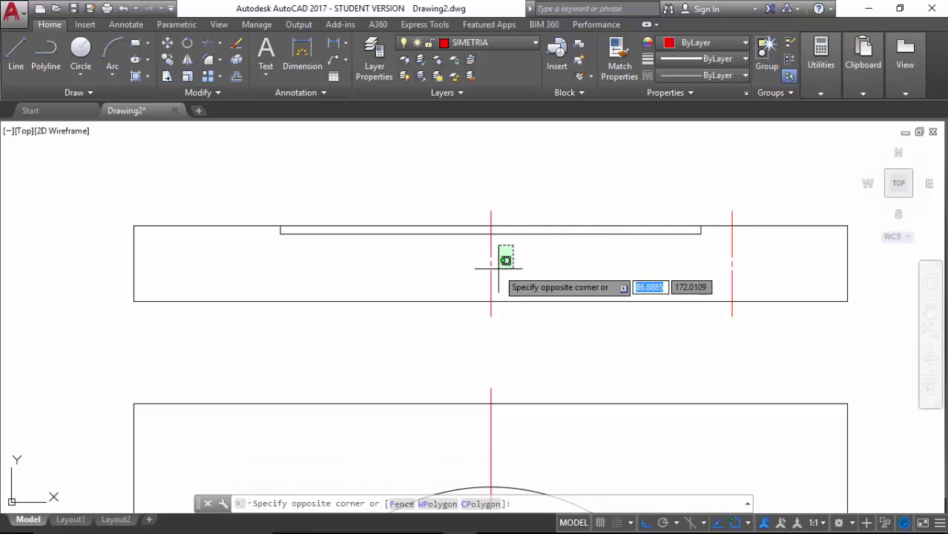
left_click(465, 285)
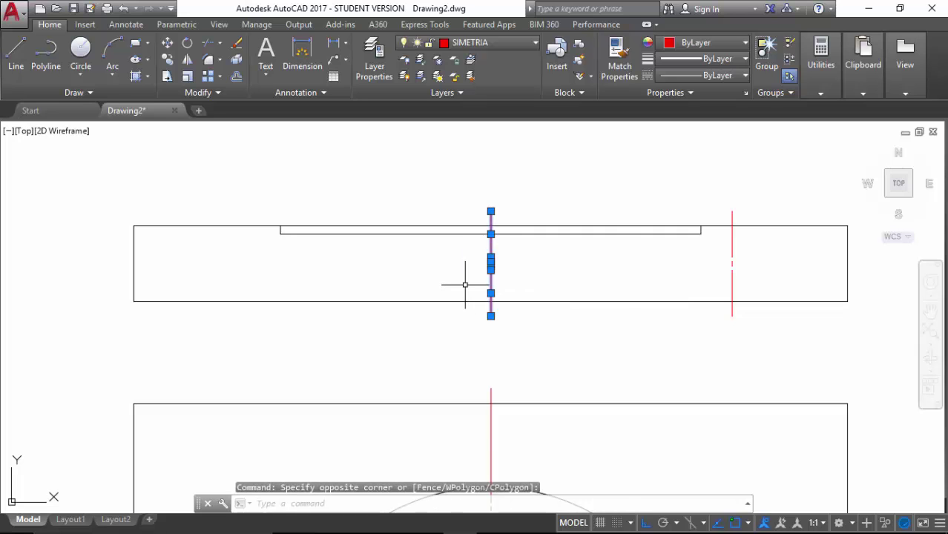
right_click(466, 285)
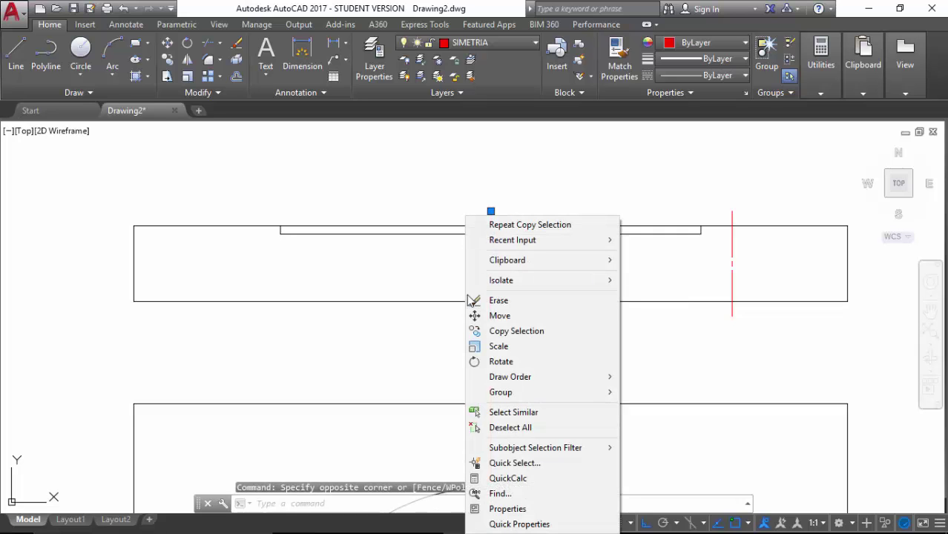
left_click(473, 331)
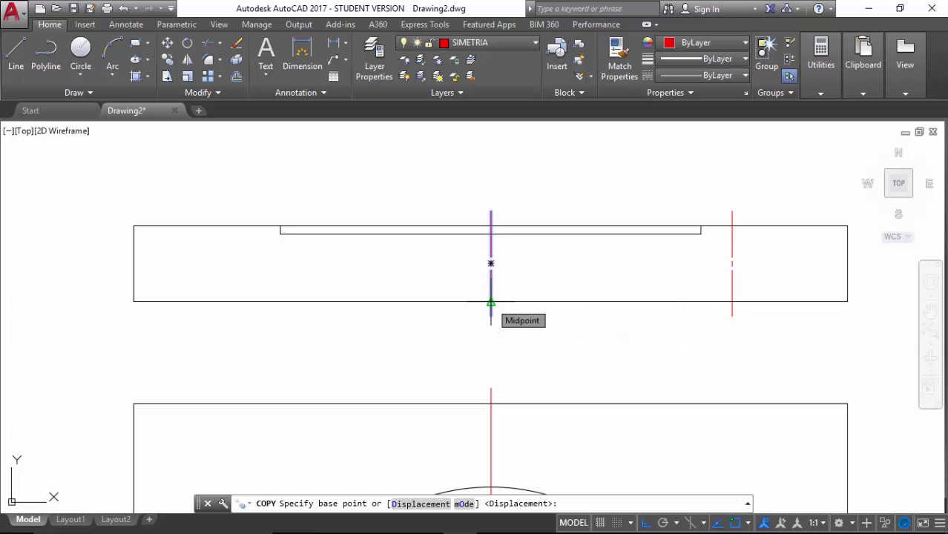
left_click(491, 302)
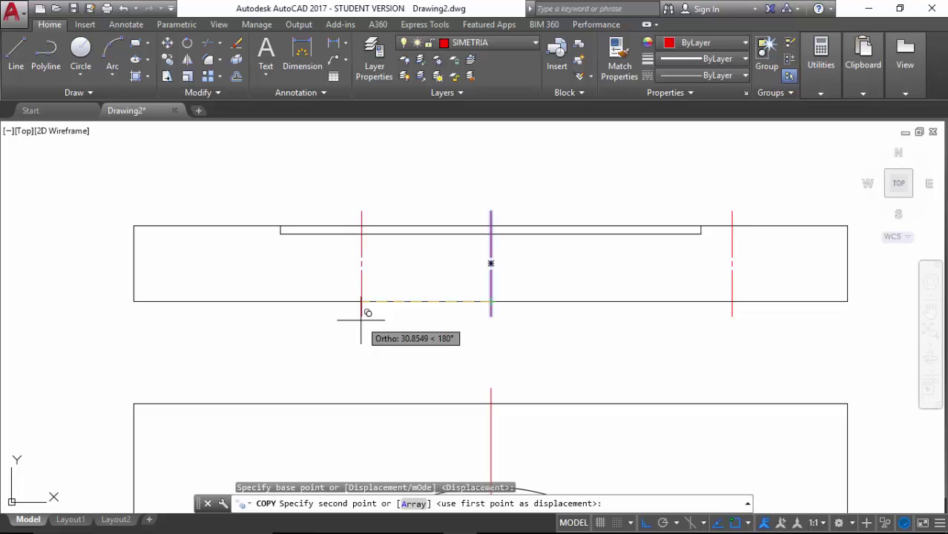
type("35")
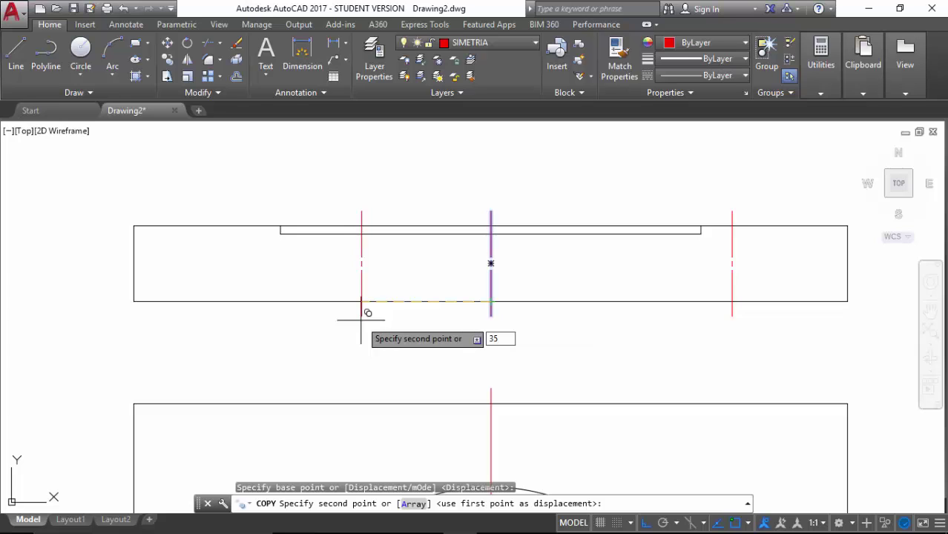
key("Return")
key("Escape")
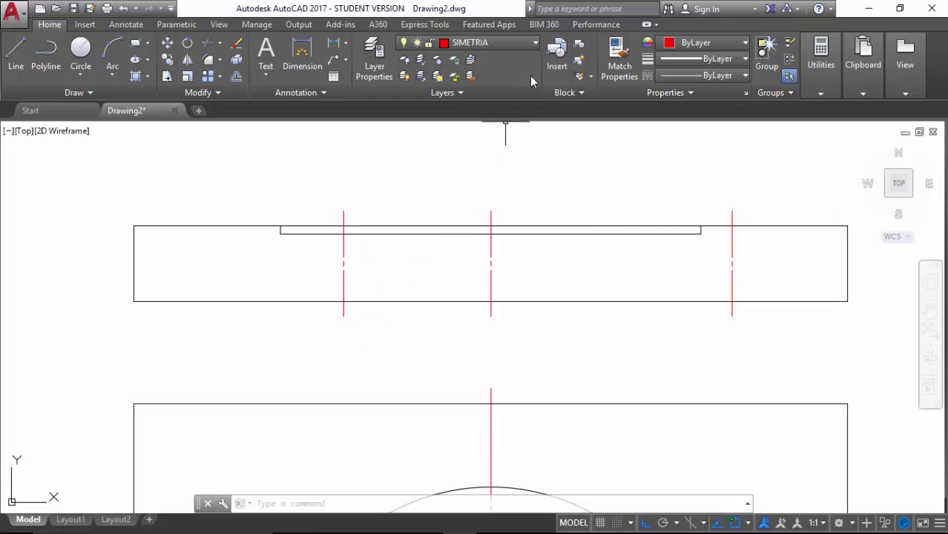
Step: On the CONTORNO layer, draw a pocket outline 20 wide and 10 high, starting 10 left of the bottom edge's midpoint
left_click(536, 42)
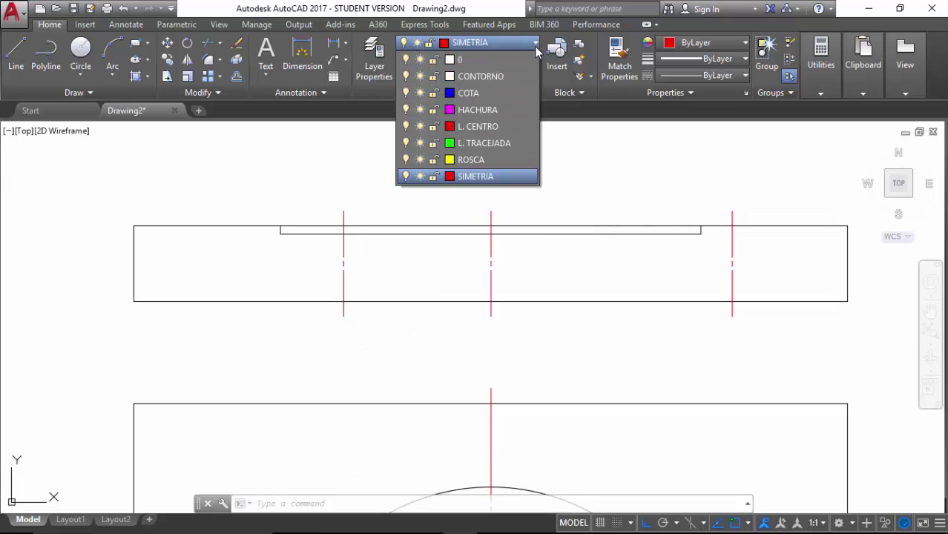
left_click(506, 77)
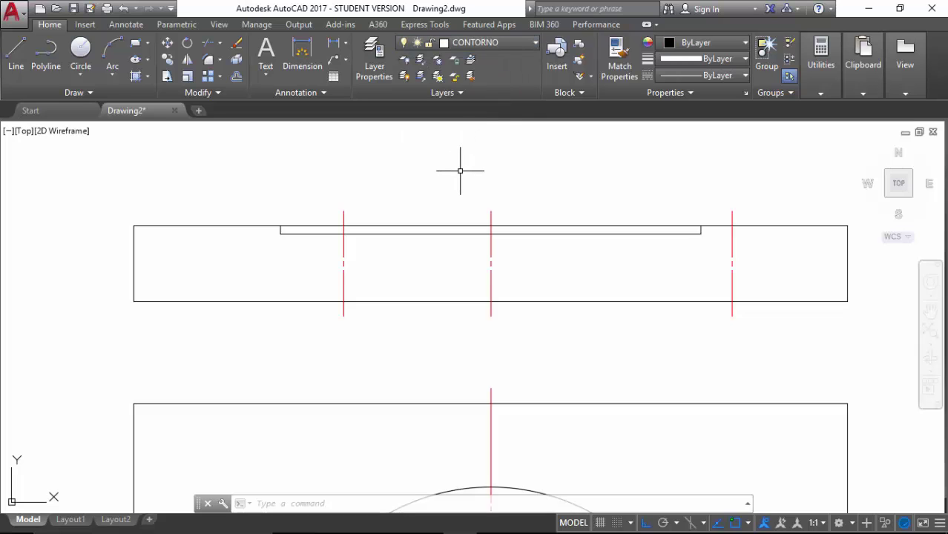
type("l")
key("Return")
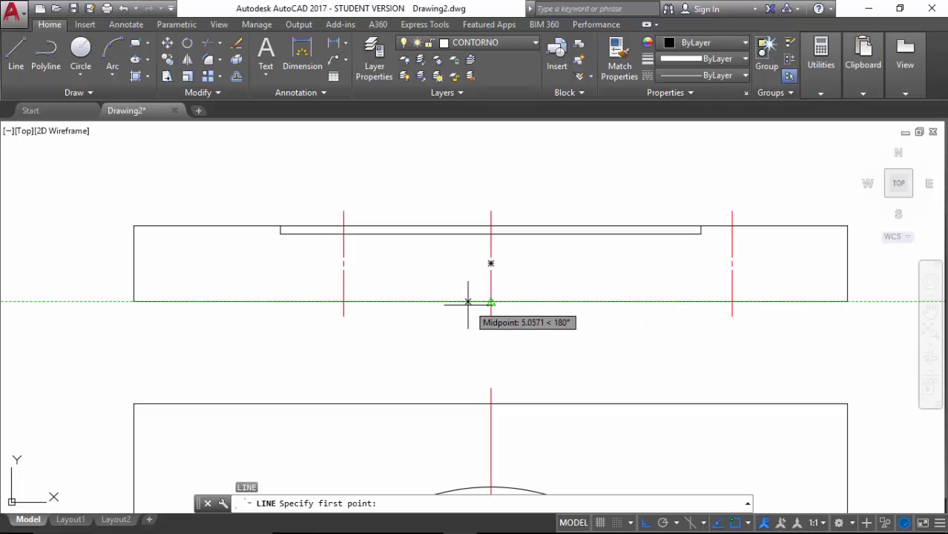
type("10")
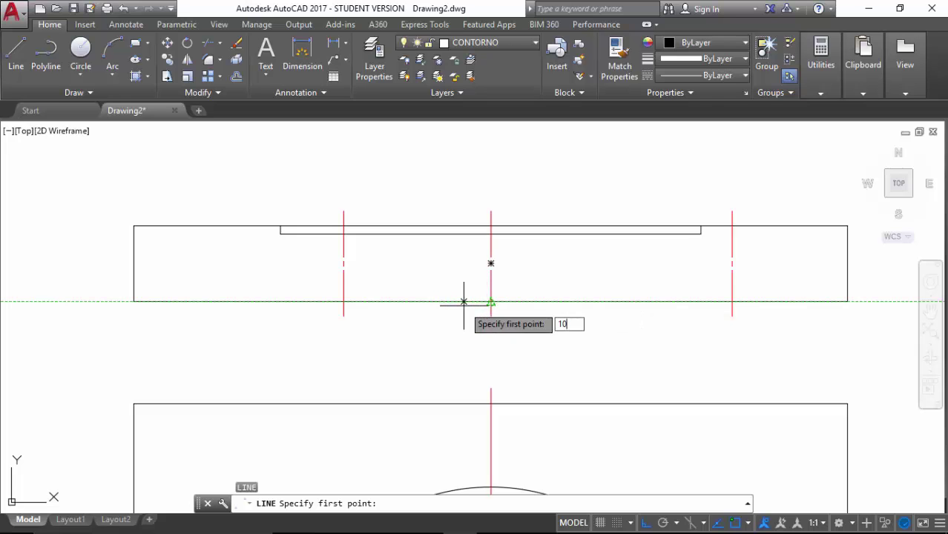
key("Return")
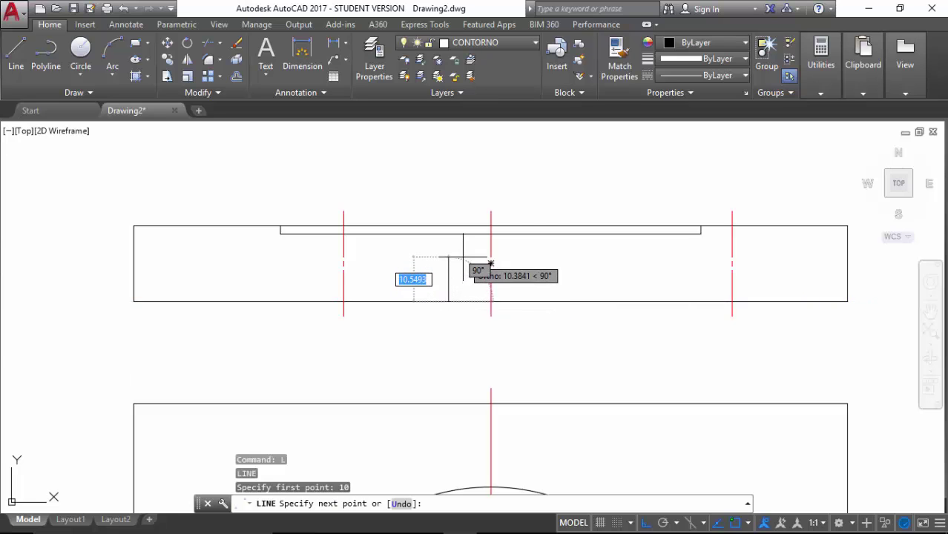
type("1")
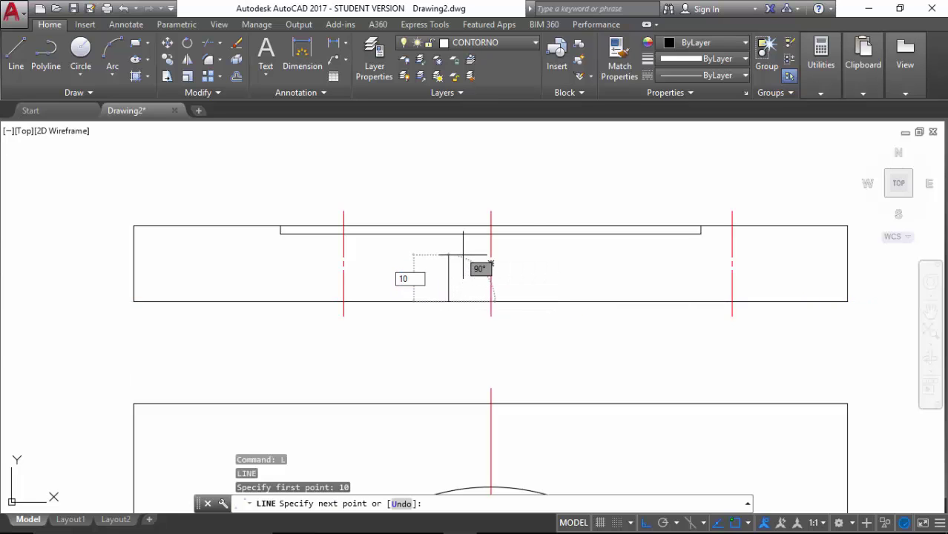
type("0")
key("Return")
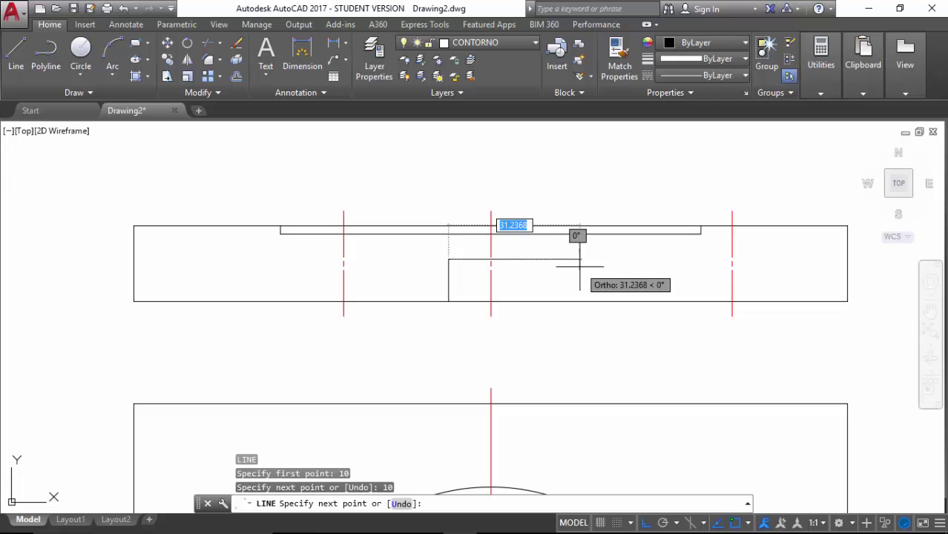
type("20")
key("Return")
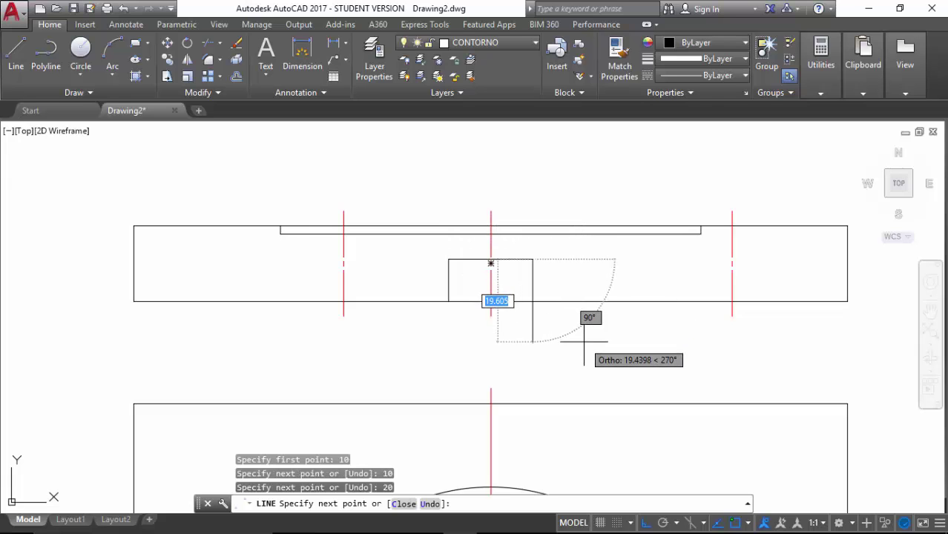
type("10")
key("Return")
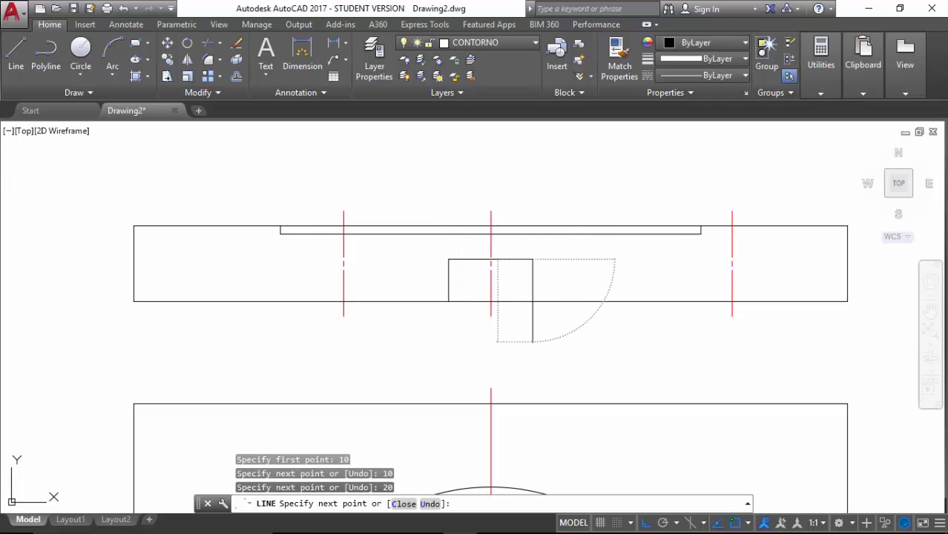
key("Return")
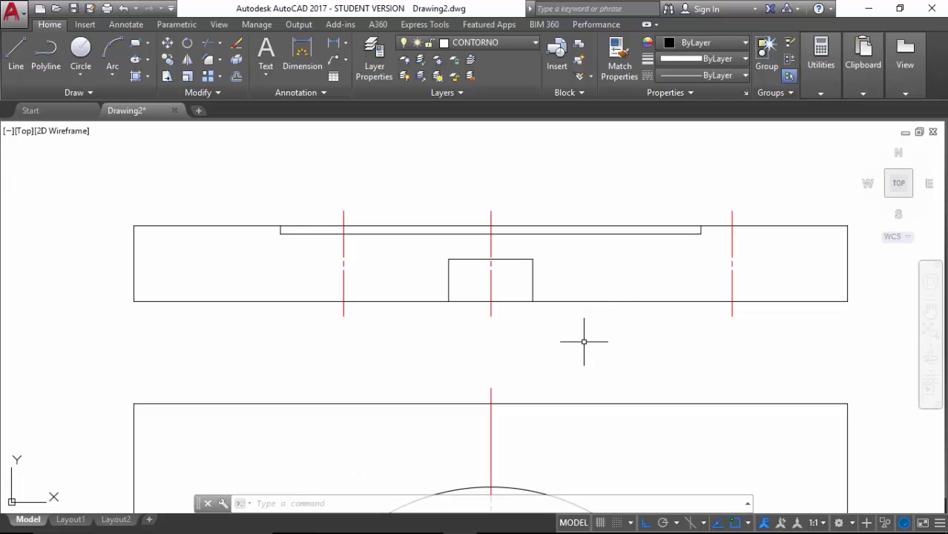
Step: Draw a step 15 wide and 2 high on top of the pocket, starting 2.5 left of its upper-right corner
key("Return")
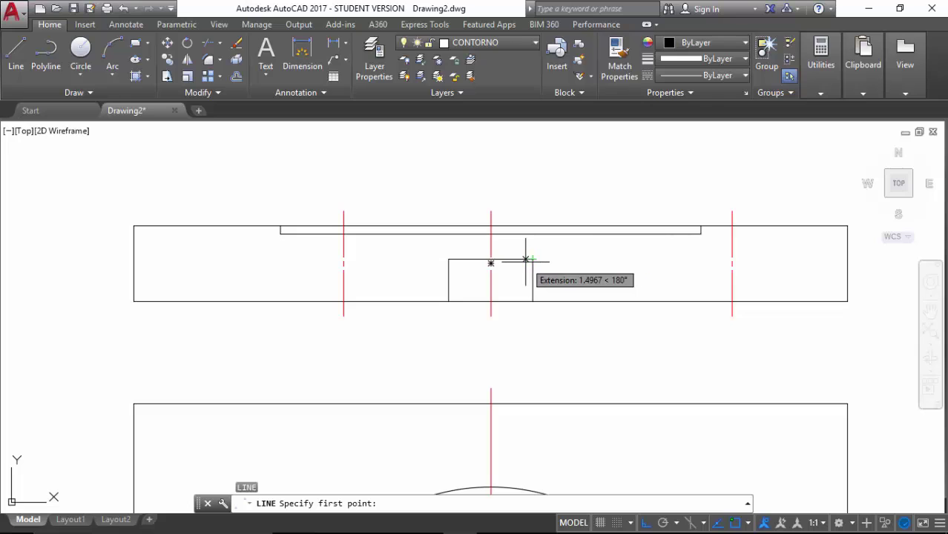
type("2")
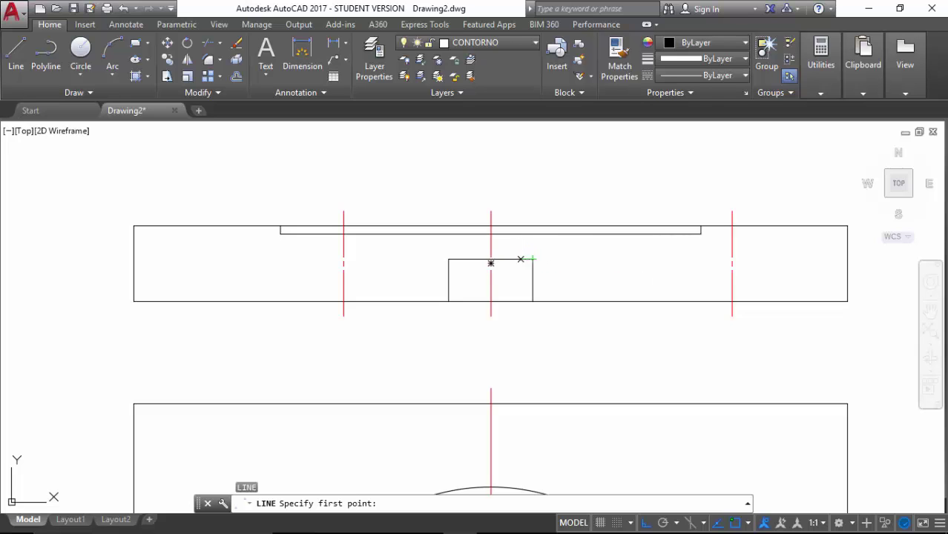
key("Return")
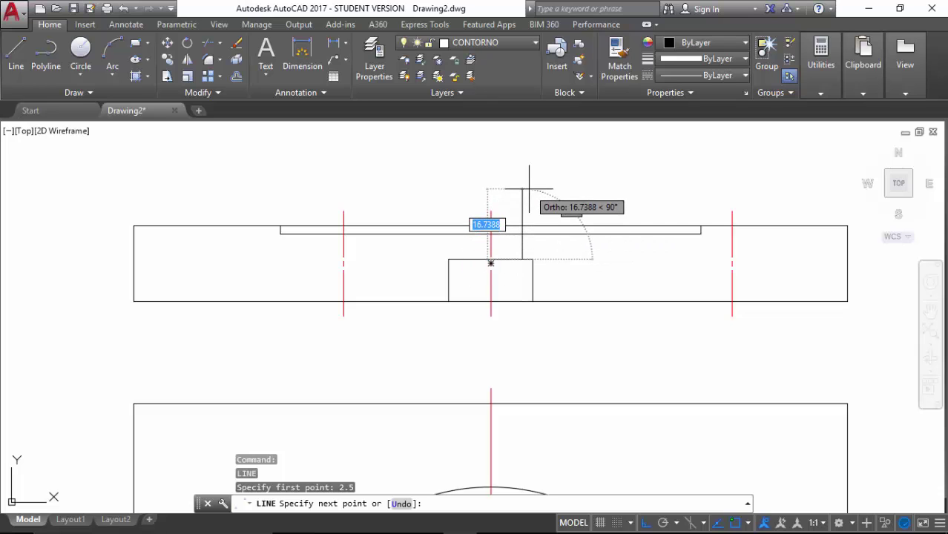
type("2")
key("Return")
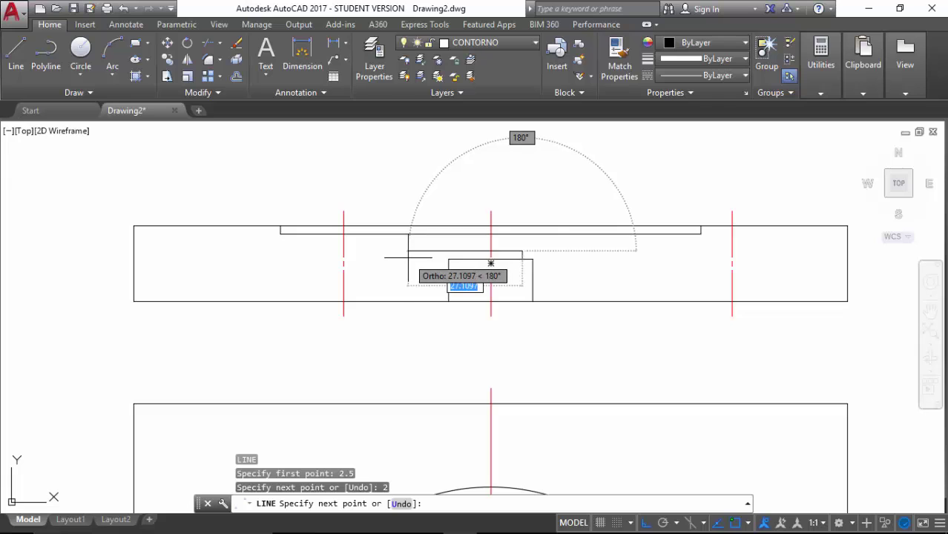
type("1")
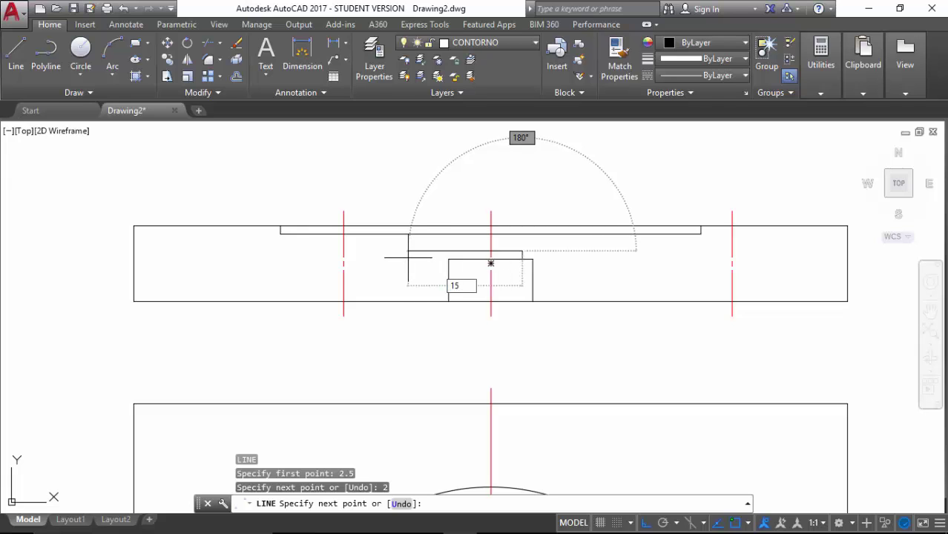
type("5")
key("Return")
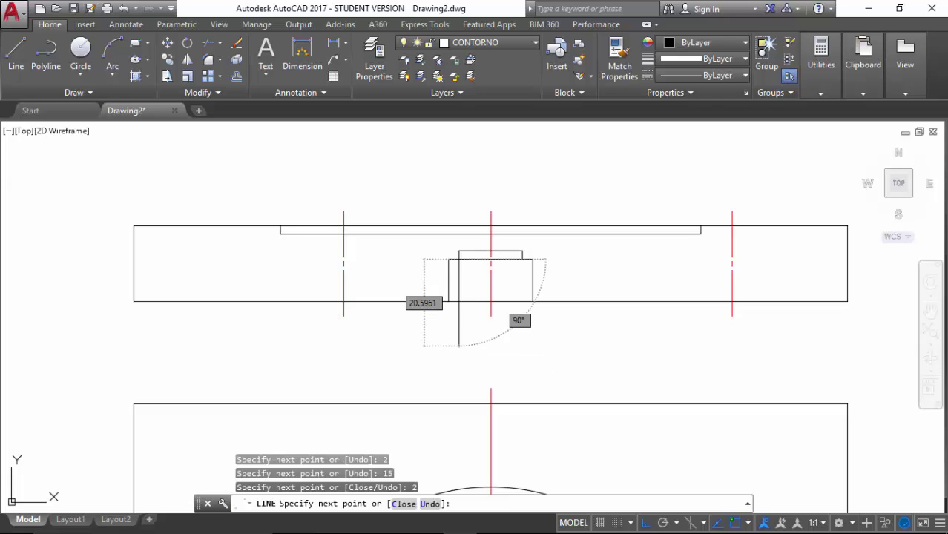
key("Escape")
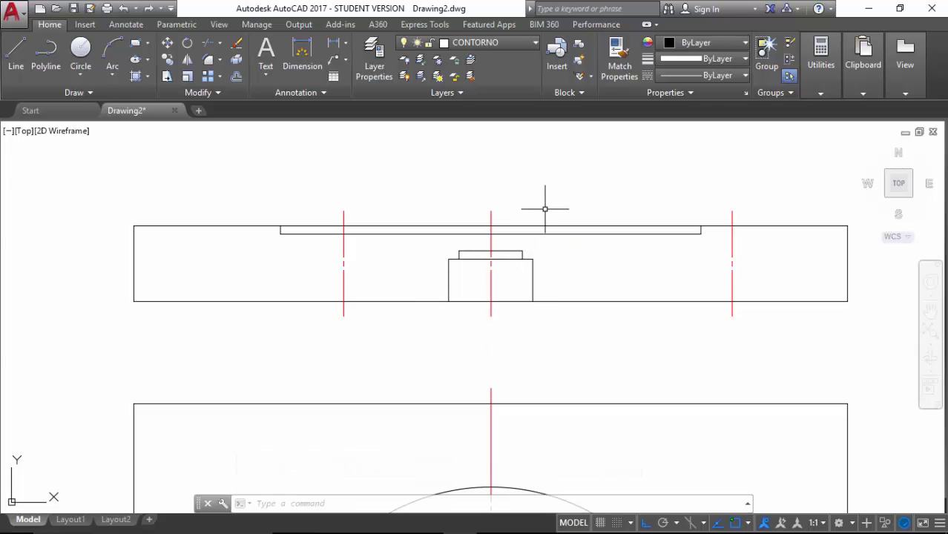
Step: With Ortho off, draw a line 7 long at 45° from the upper-right corner of the pocket's 15-wide step
scroll(546, 209, "up", 2)
middle_click_drag(545, 210, 469, 229)
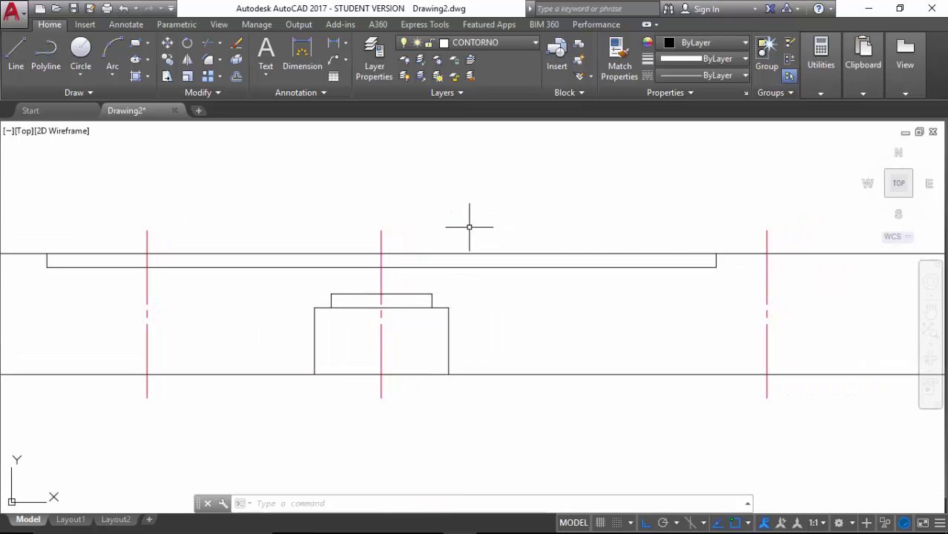
left_click(645, 523)
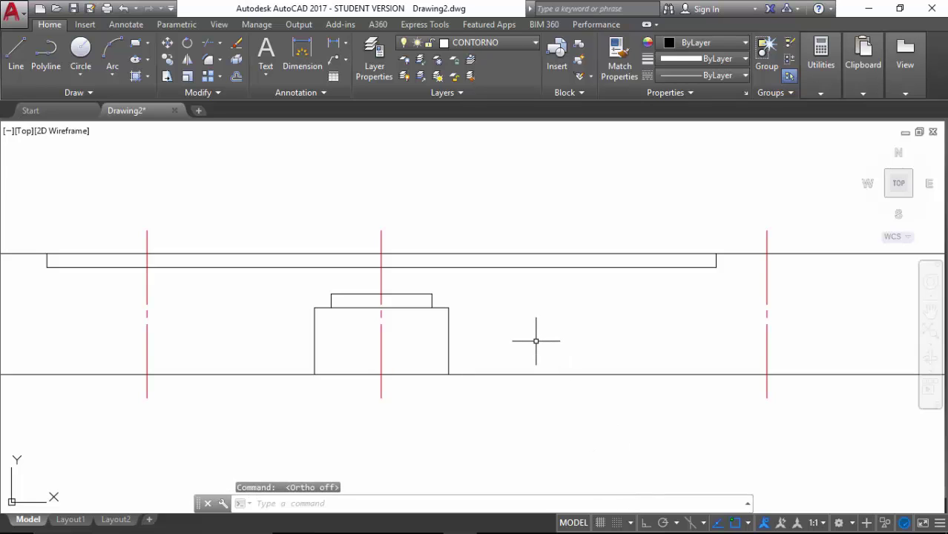
type("l")
key("Return")
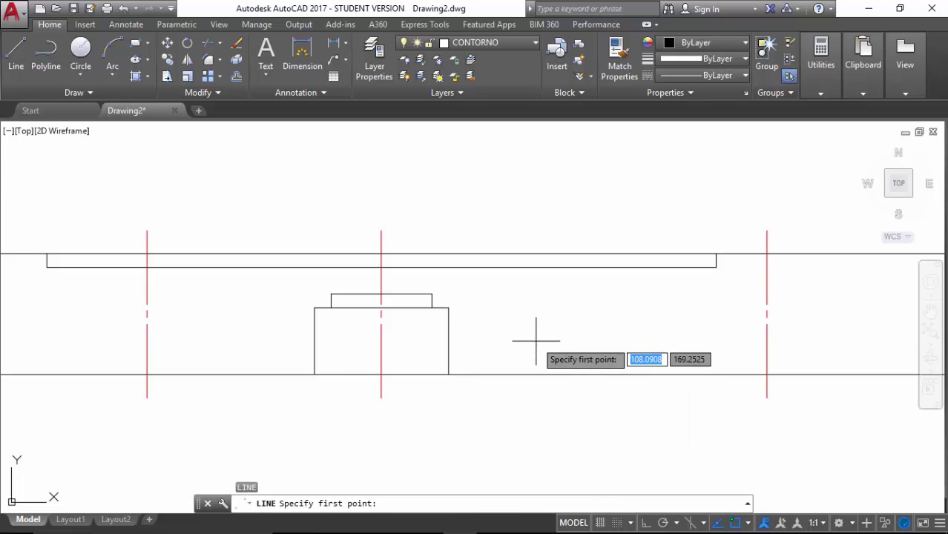
left_click(432, 295)
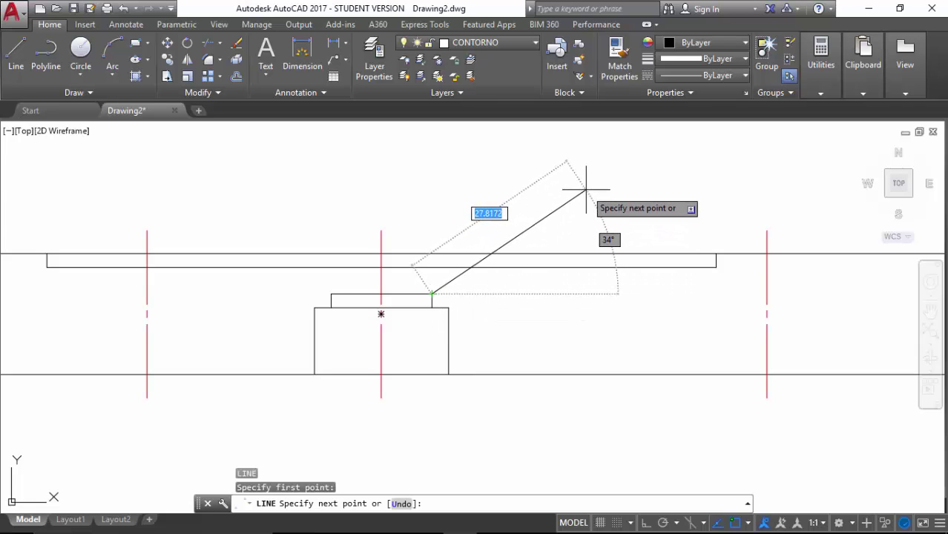
type("7")
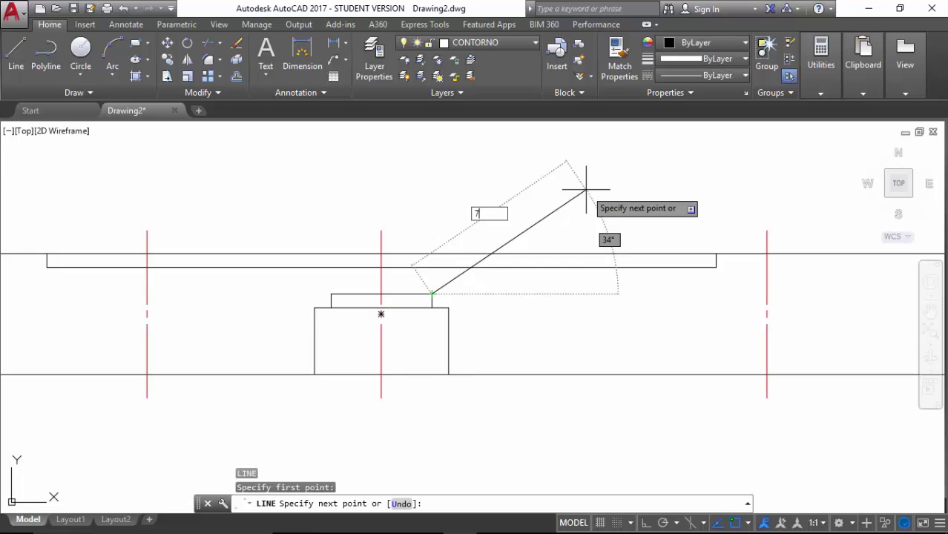
type("<")
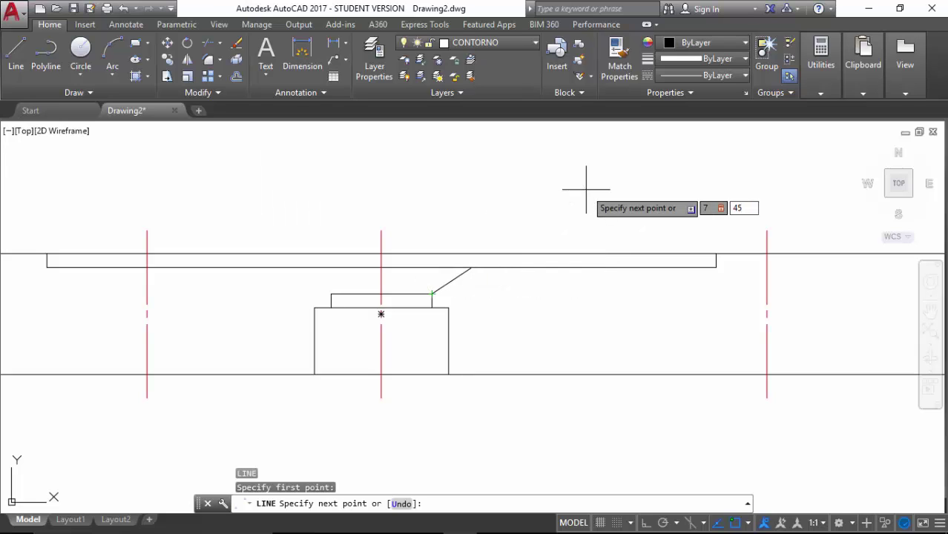
key("Return")
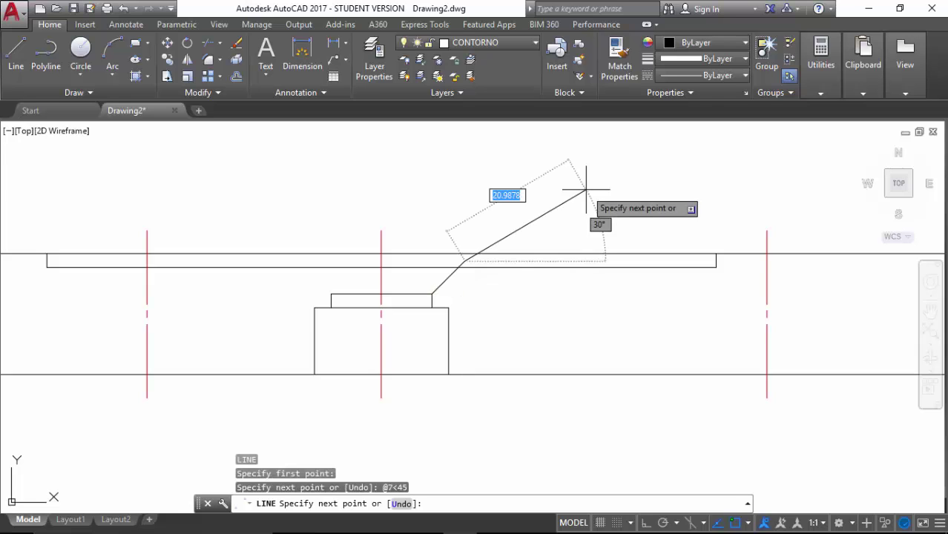
key("Escape")
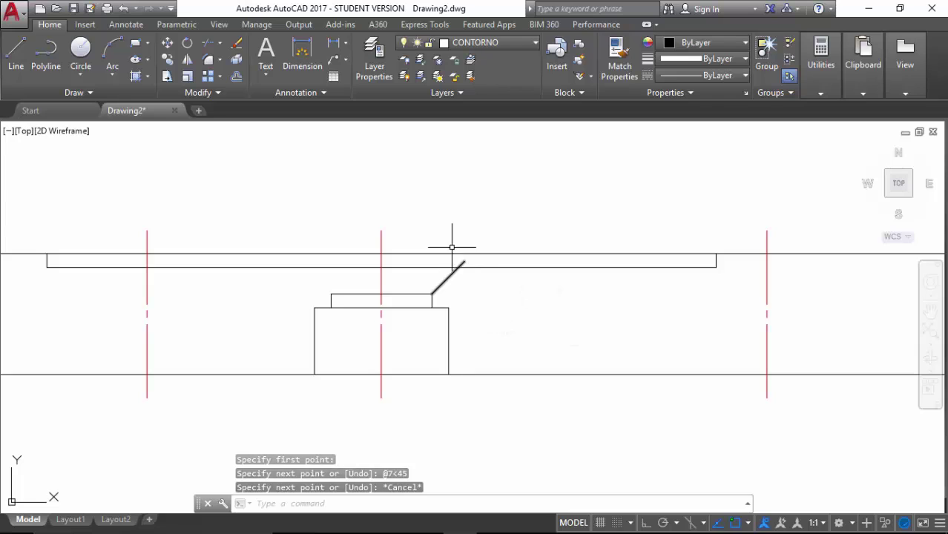
Step: Trim the part of the 45° line that extends above the bottom edge of the top recess
left_click(208, 42)
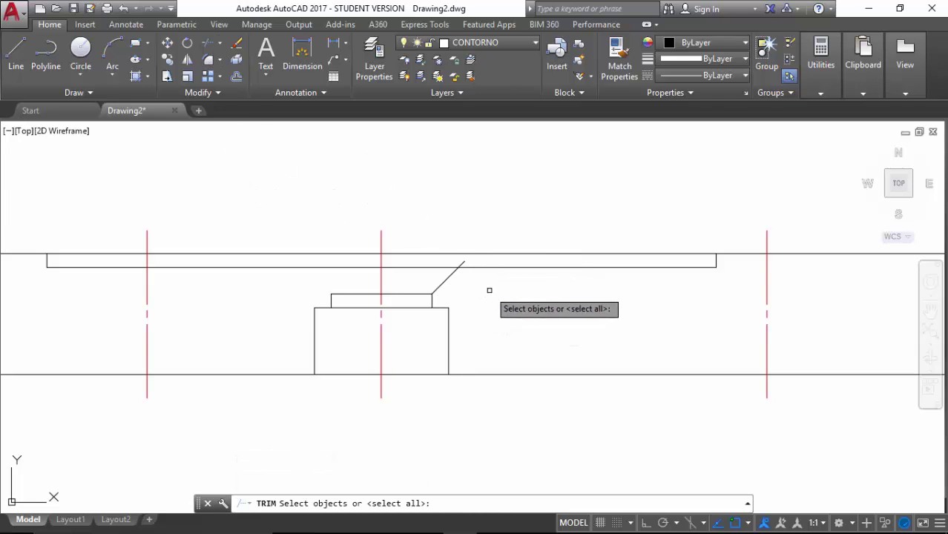
left_click(500, 268)
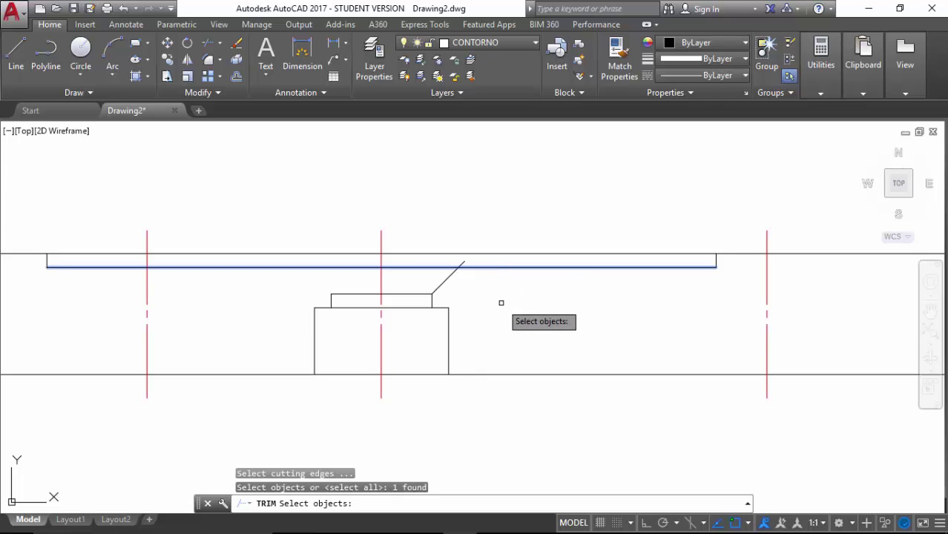
key("Return")
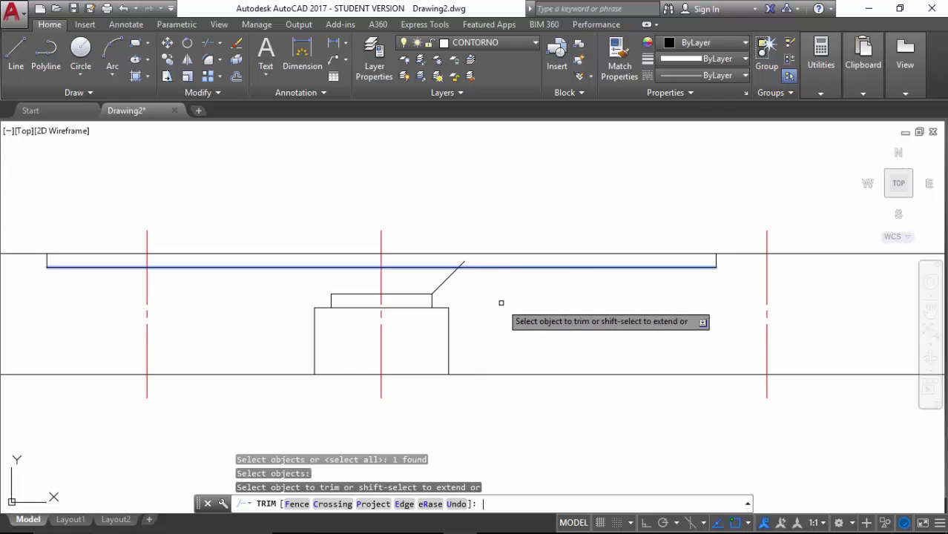
left_click(464, 259)
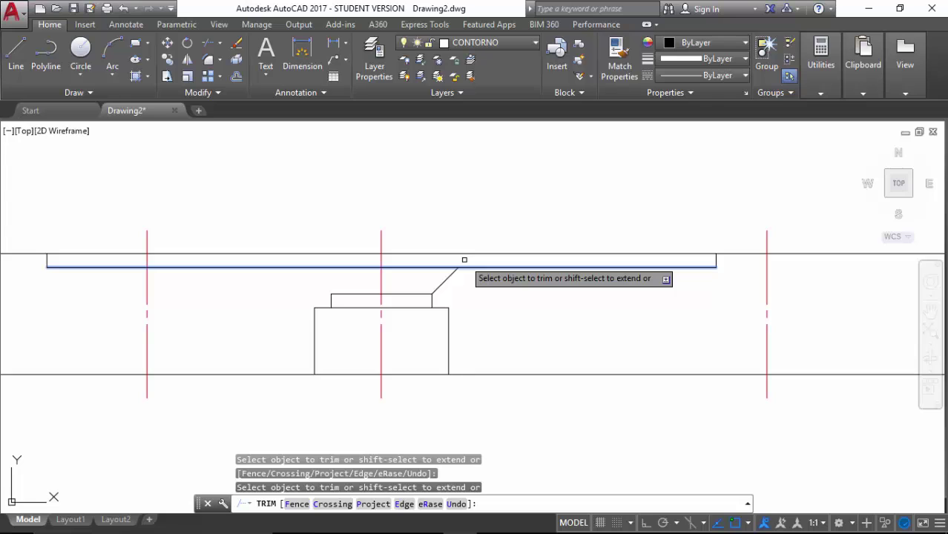
key("Return")
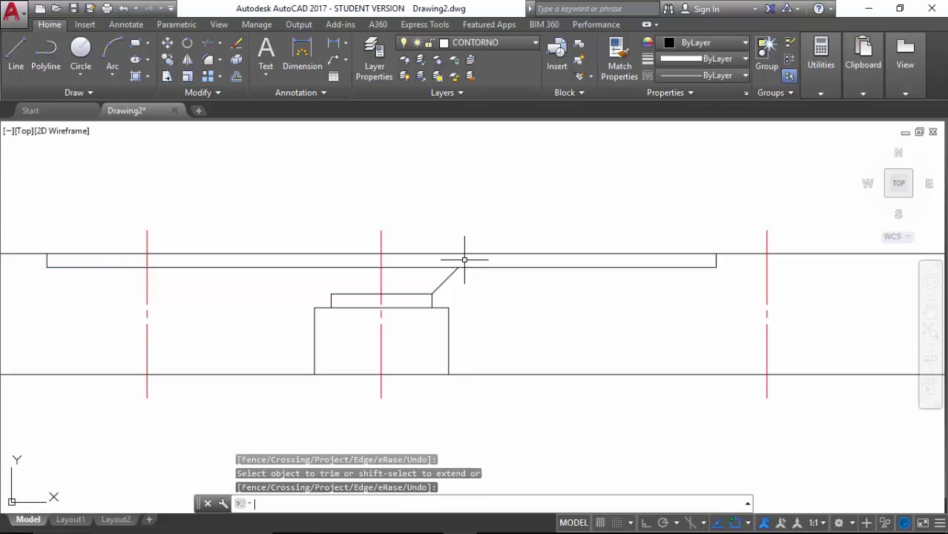
Step: Mirror the 45° line about the pocket's vertical centreline, keeping the source line
left_click(187, 59)
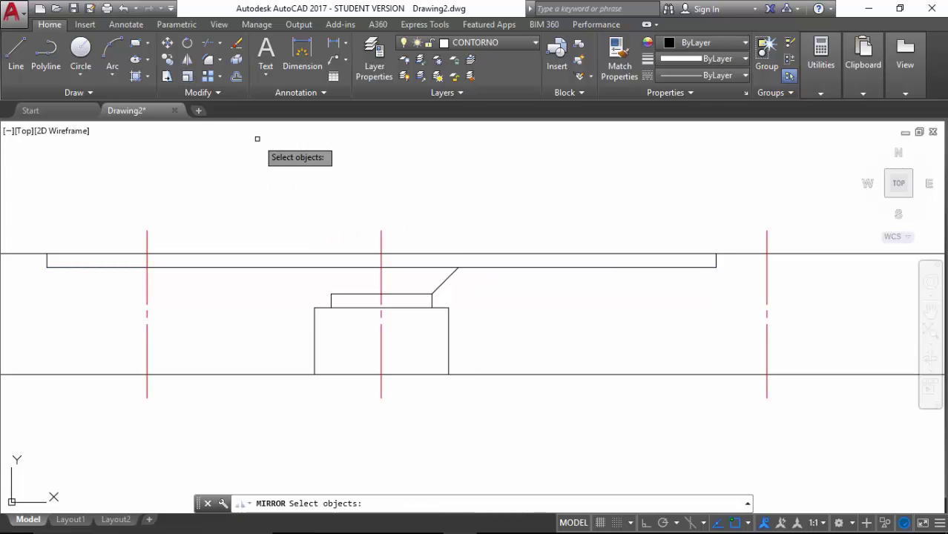
left_click(442, 280)
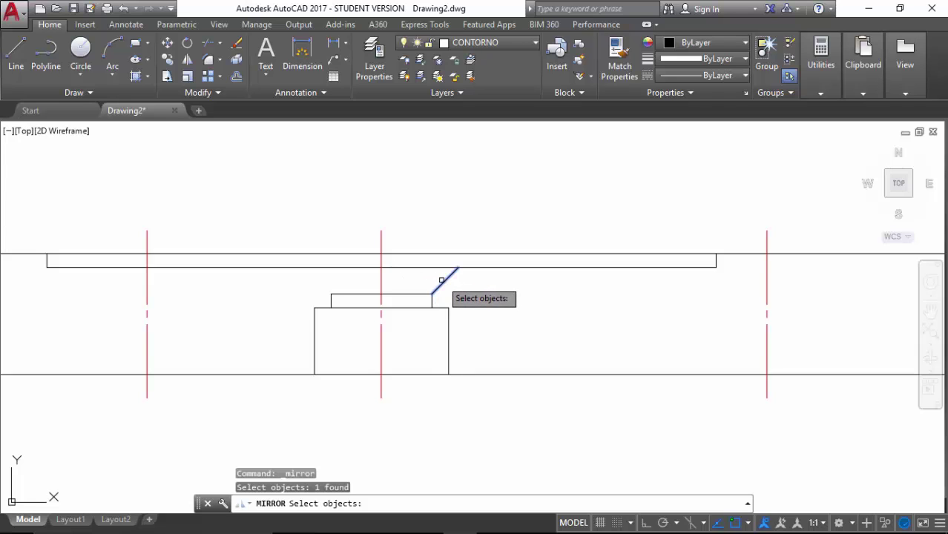
key("Return")
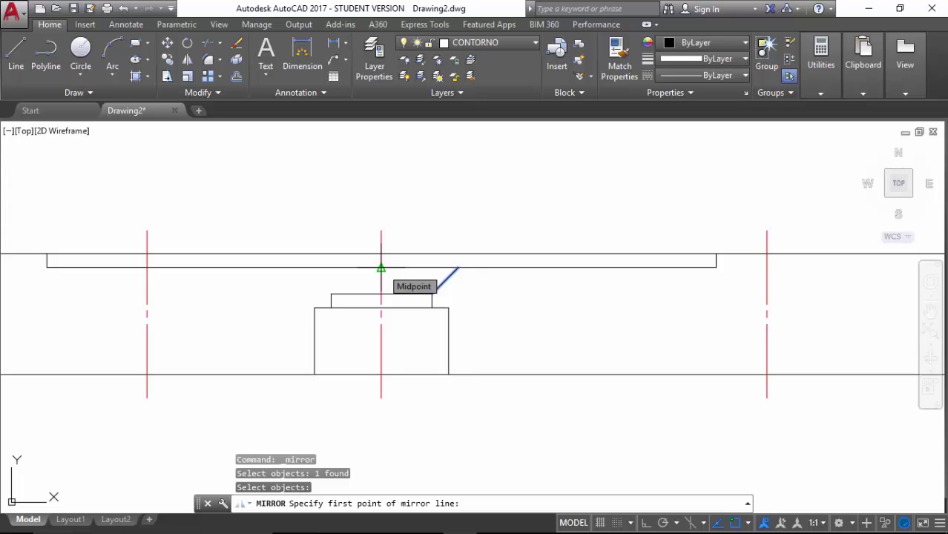
left_click(381, 267)
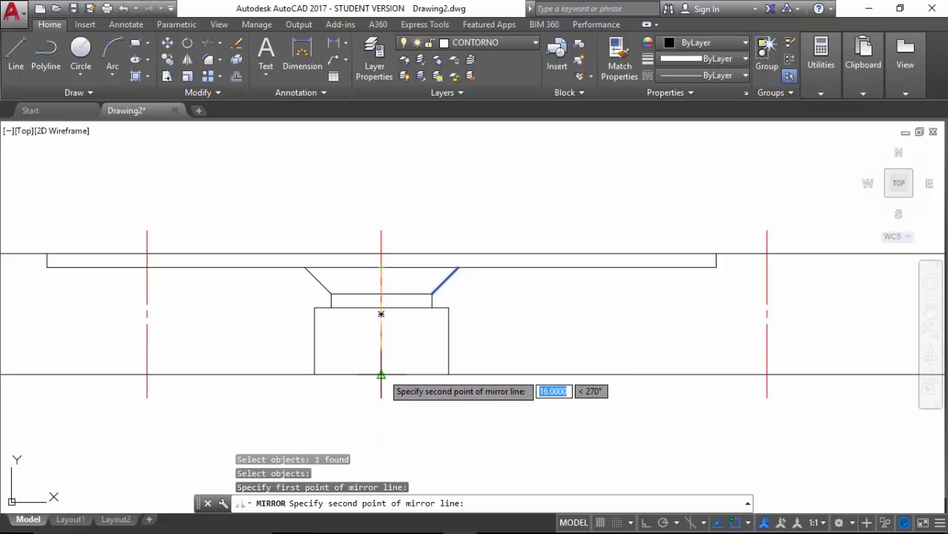
left_click(380, 375)
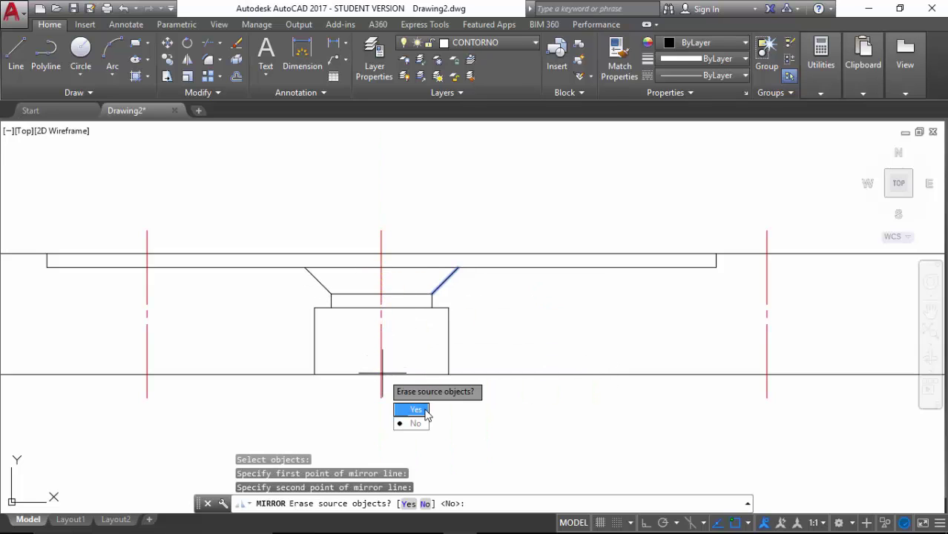
left_click(416, 425)
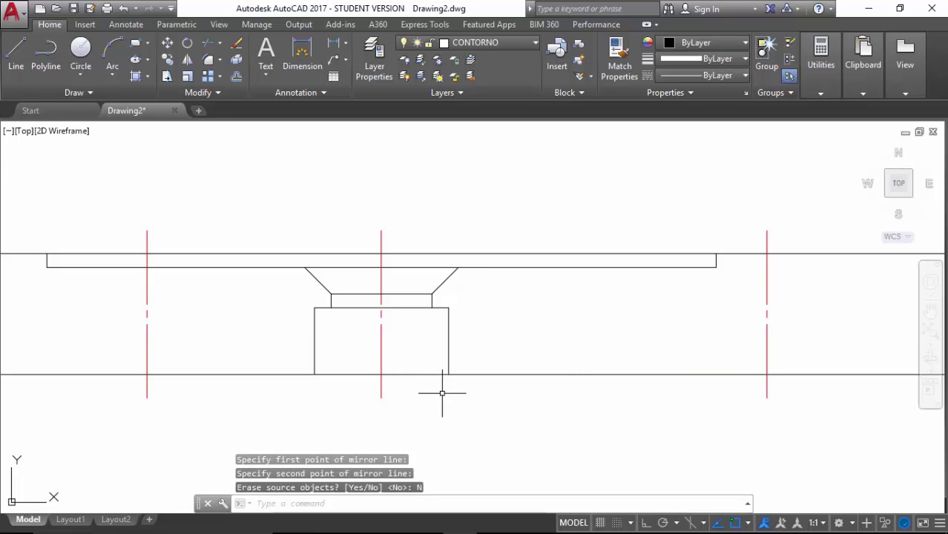
Step: Start a line on the section's top edge, 6.5 to the right of the rightmost hole centreline
type("L")
key("Return")
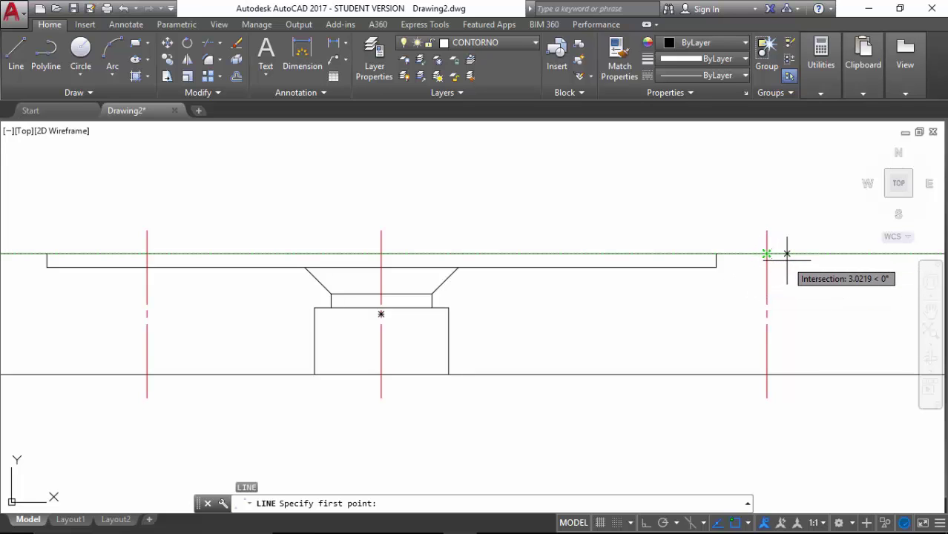
type("6.5")
key("Return")
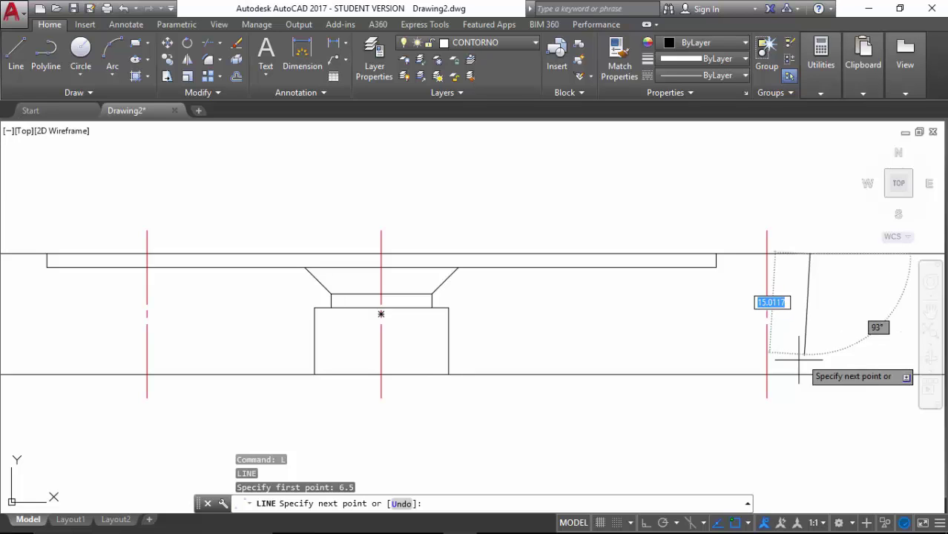
Step: With Ortho on, complete the counterbore outline around the right-hand centerline with segments 9 down, 13 left and 9 up
left_click(644, 524)
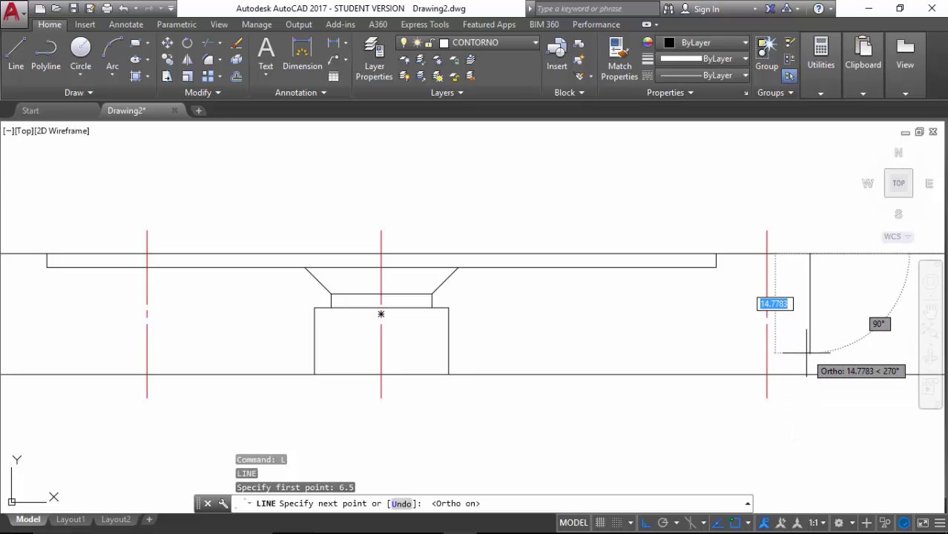
type("9")
key("Return")
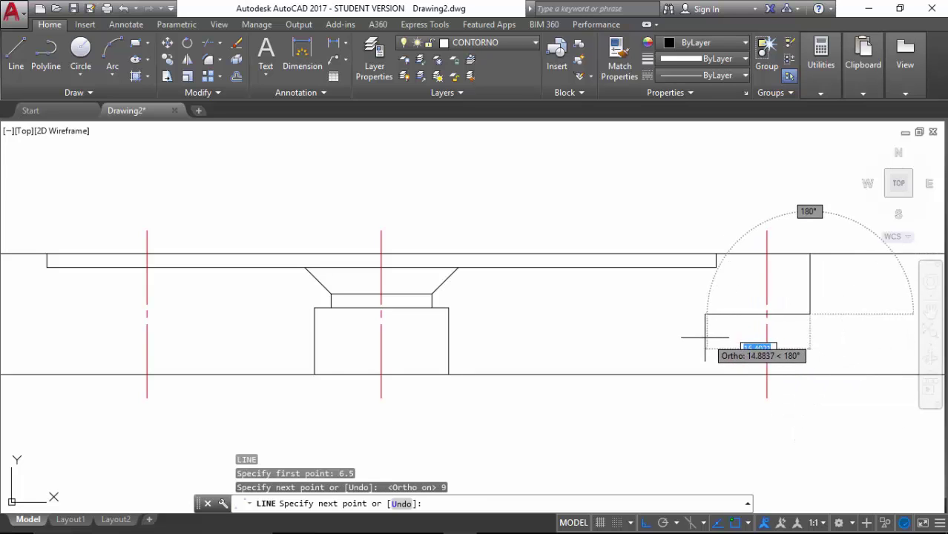
type("1")
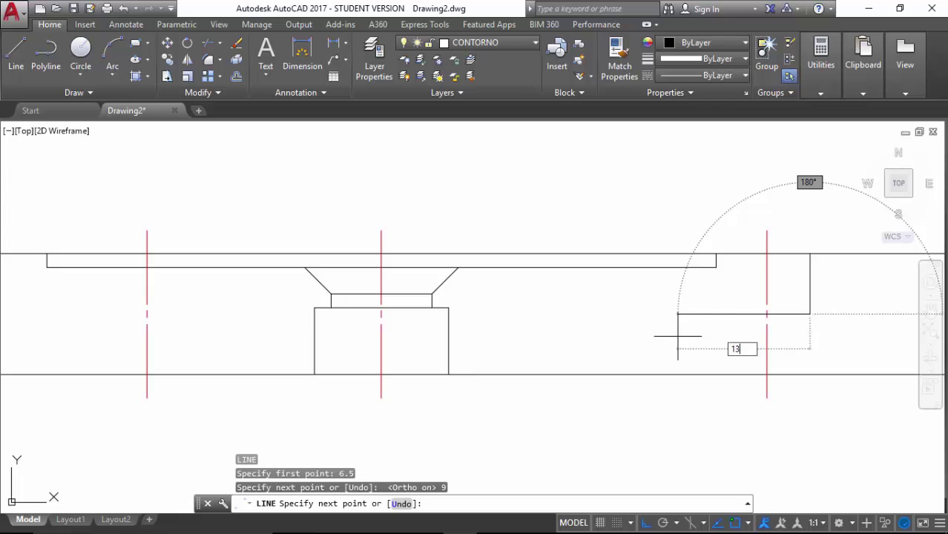
type("3")
key("Return")
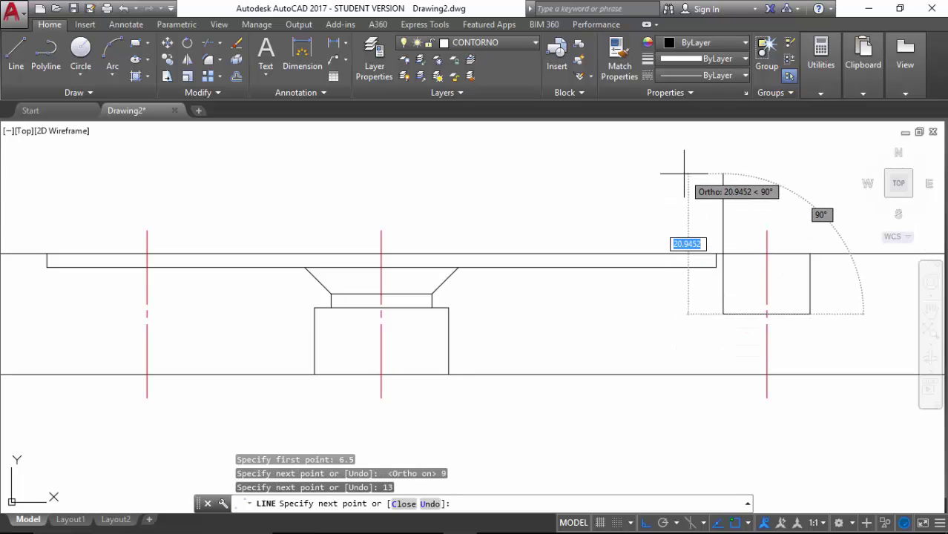
type("9")
key("Return")
key("Escape")
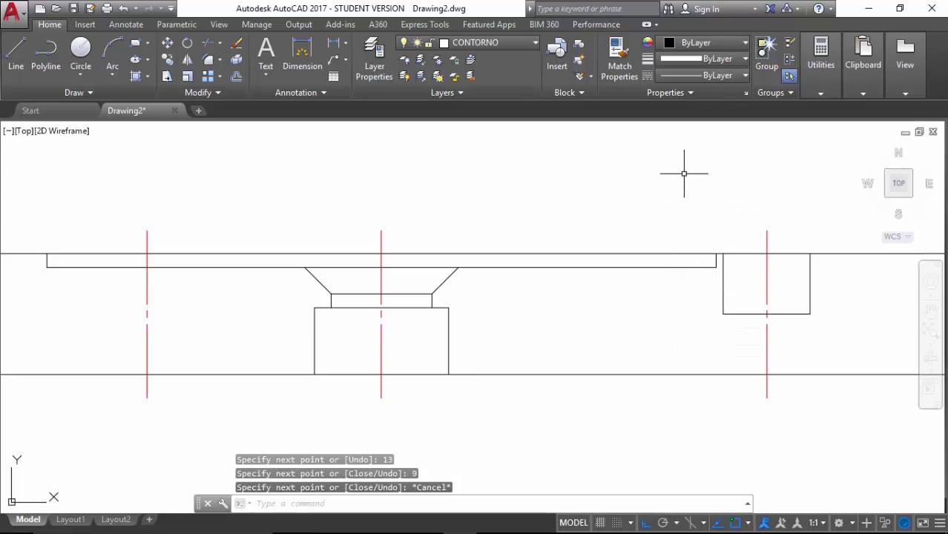
Step: Draw a 9-unit vertical line up from the part's lower edge, starting 4.5 left of the right-hand centerline
key("Return")
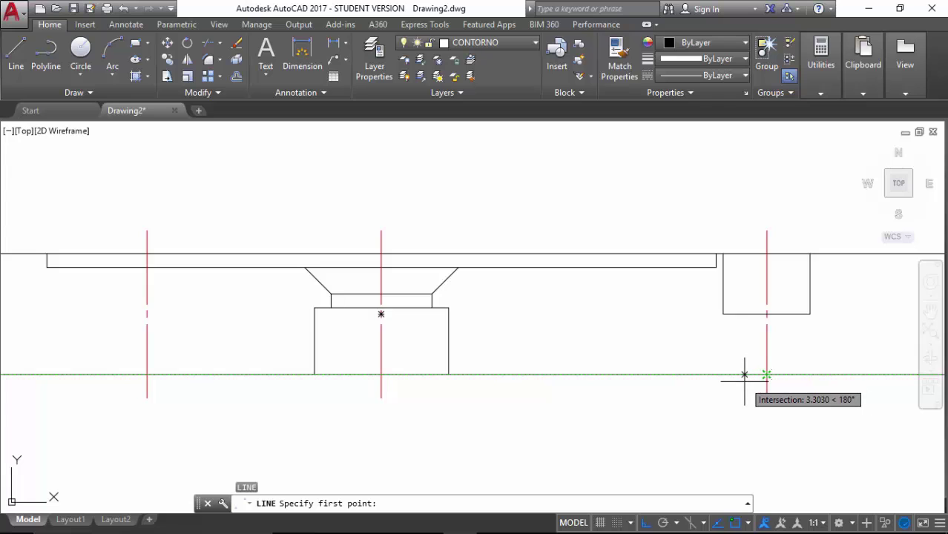
type("4")
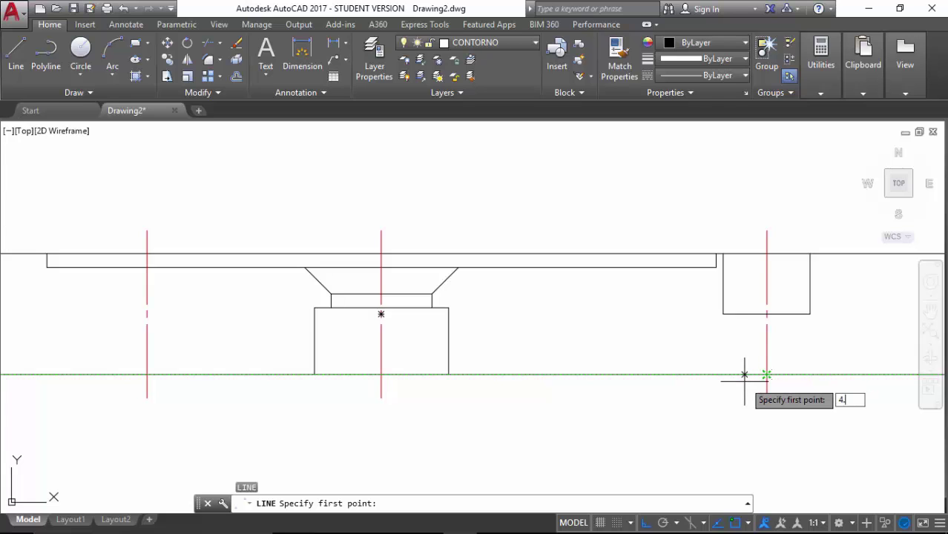
type(".5")
key("Return")
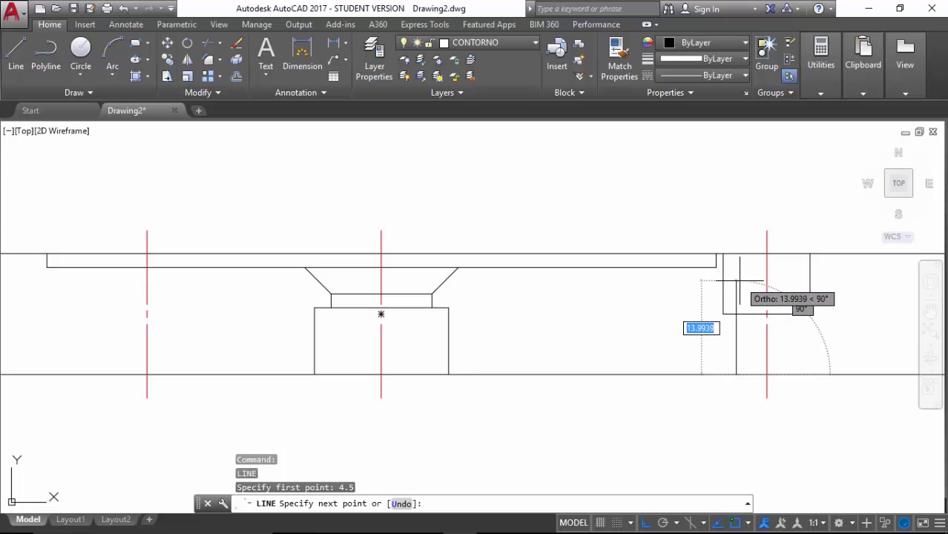
type("9")
key("Return")
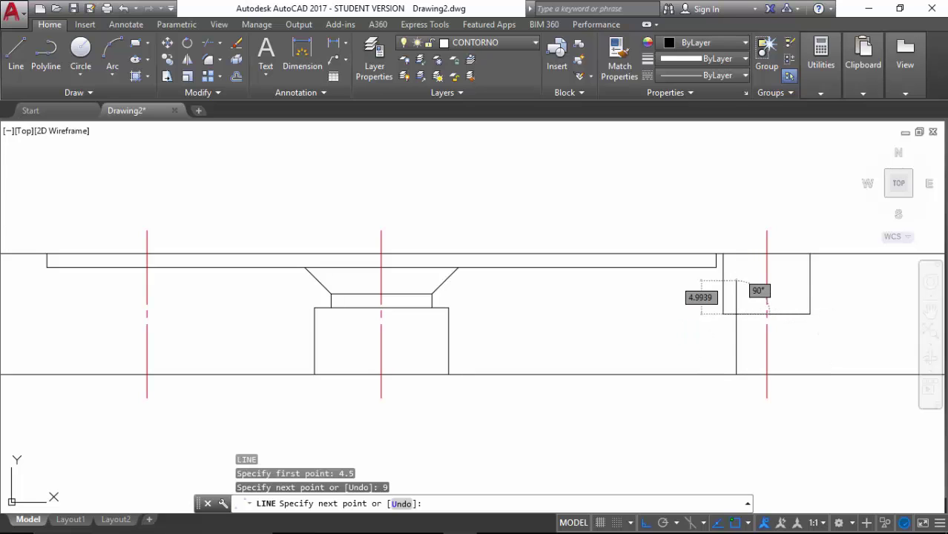
key("Escape")
Step: Draw the matching 9-unit vertical line up from the lower edge, starting 4.5 right of the right-hand centerline
key("Return")
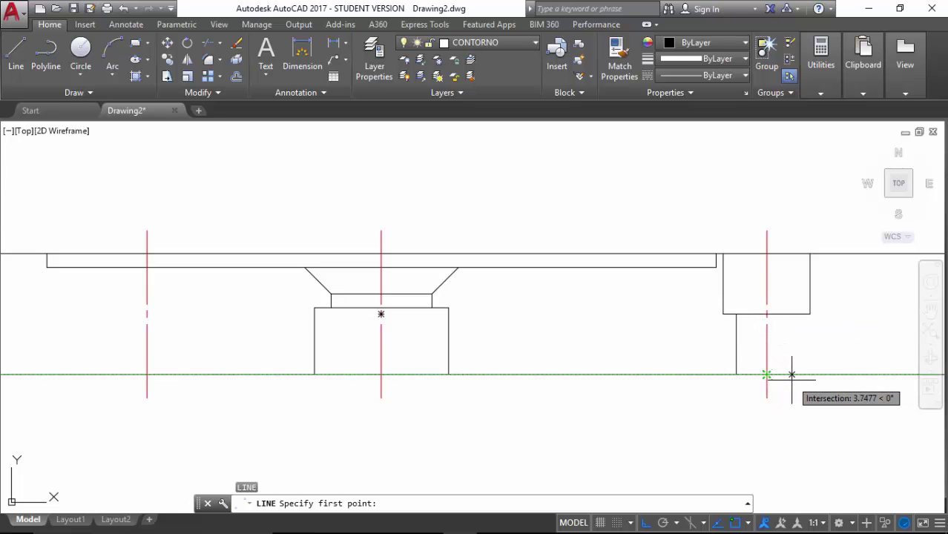
type("4")
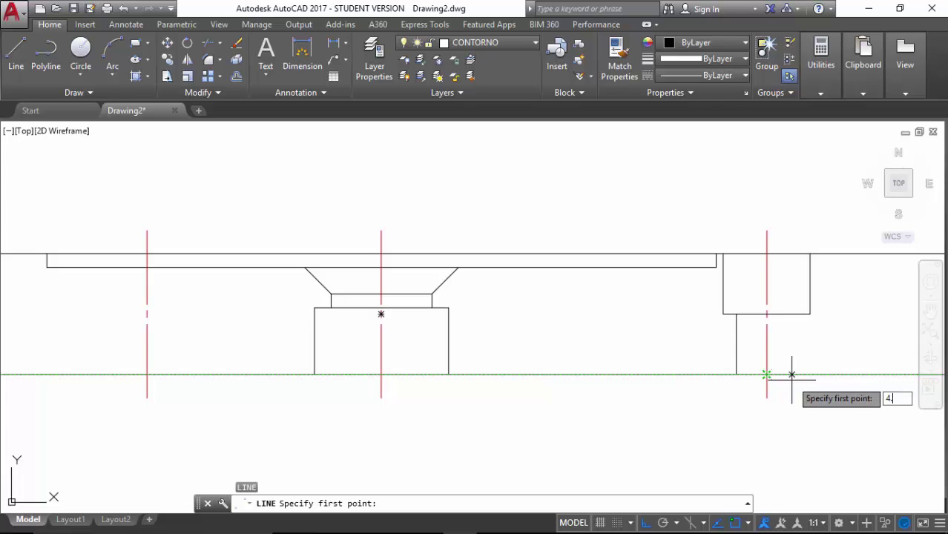
type(".5")
key("Return")
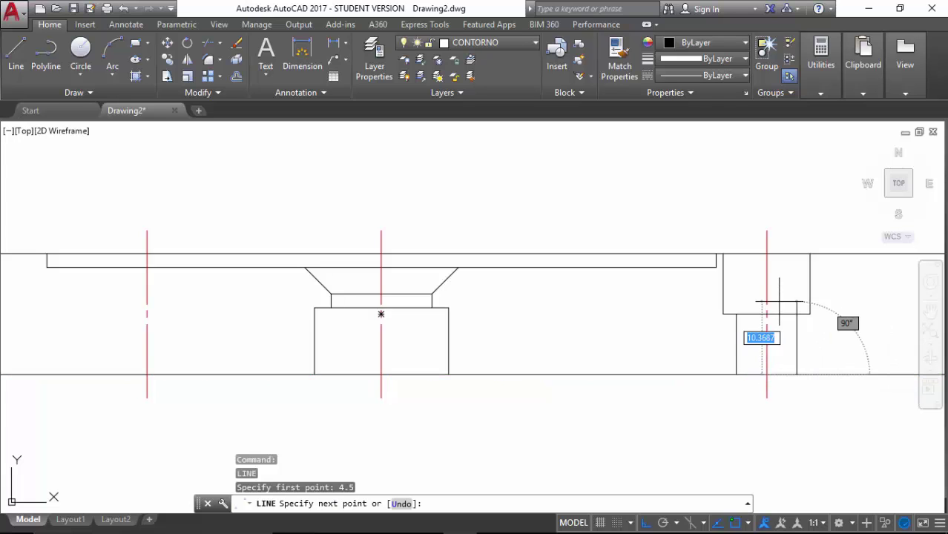
type("9")
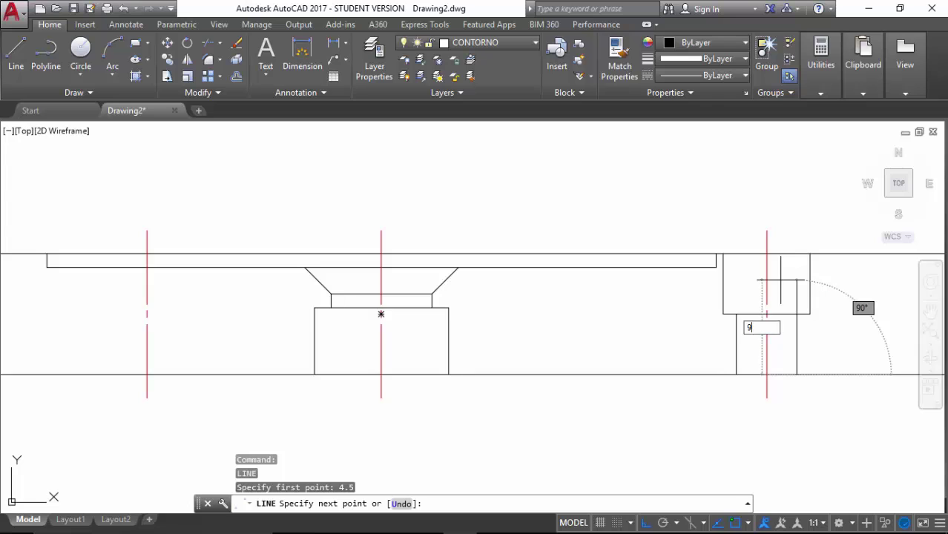
key("Return")
key("Escape")
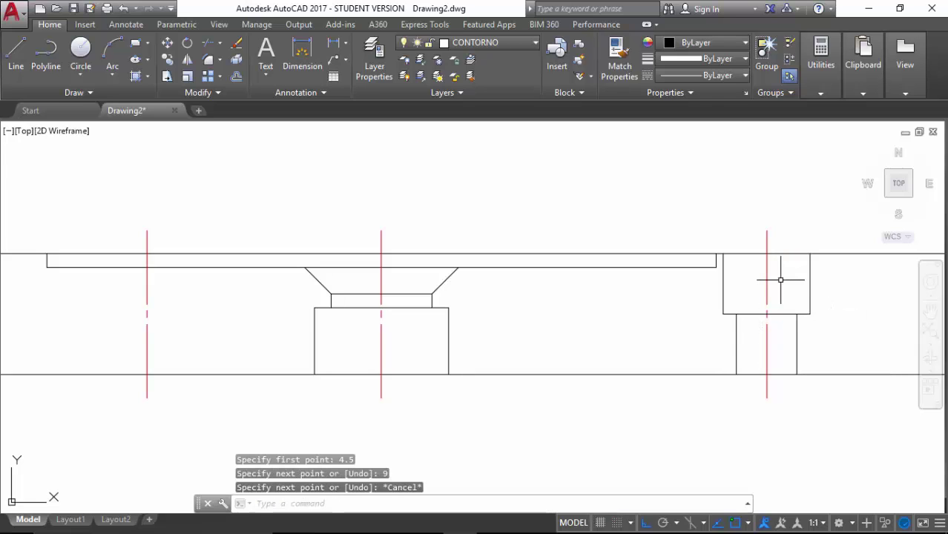
Step: Draw a 13-unit line down from the recess floor, starting 2.165 right of the left-hand centerline
type("l")
key("Return")
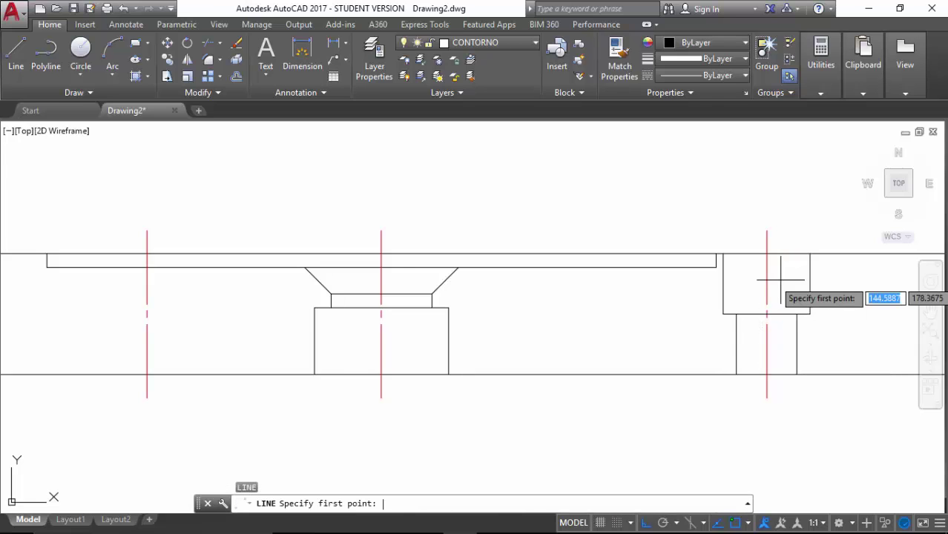
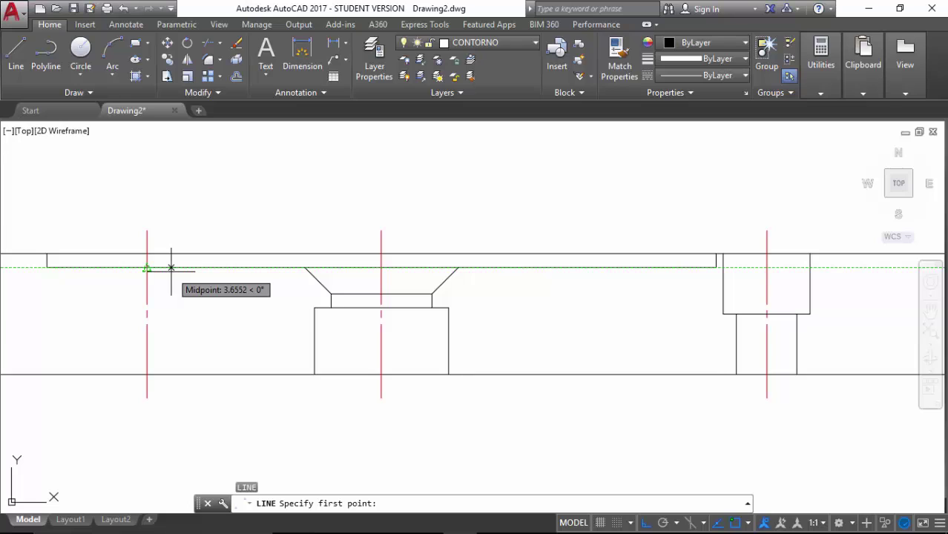
type("2")
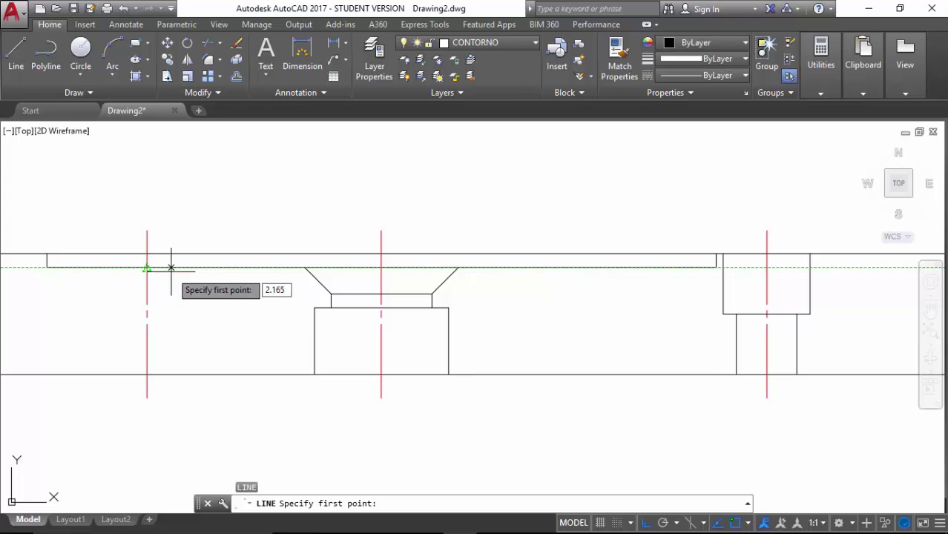
type(".165")
key("Return")
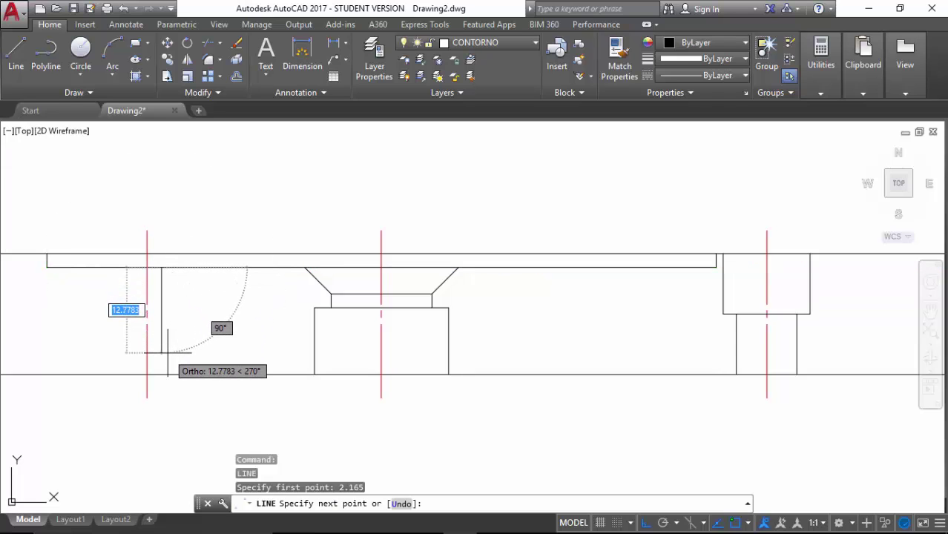
type("13")
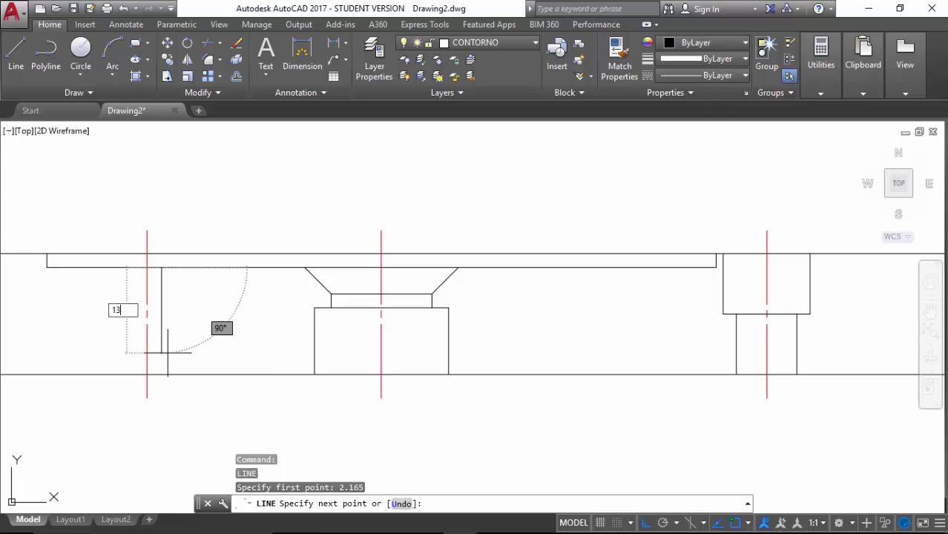
key("Return")
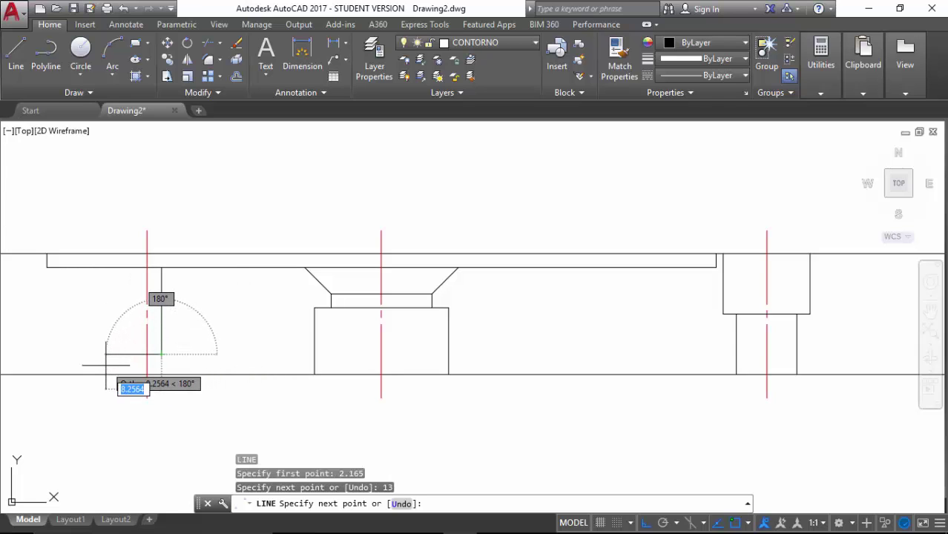
Step: Continue the hole wall with a sloped tip segment 5 units long at 209.5°, and end the line
type("5")
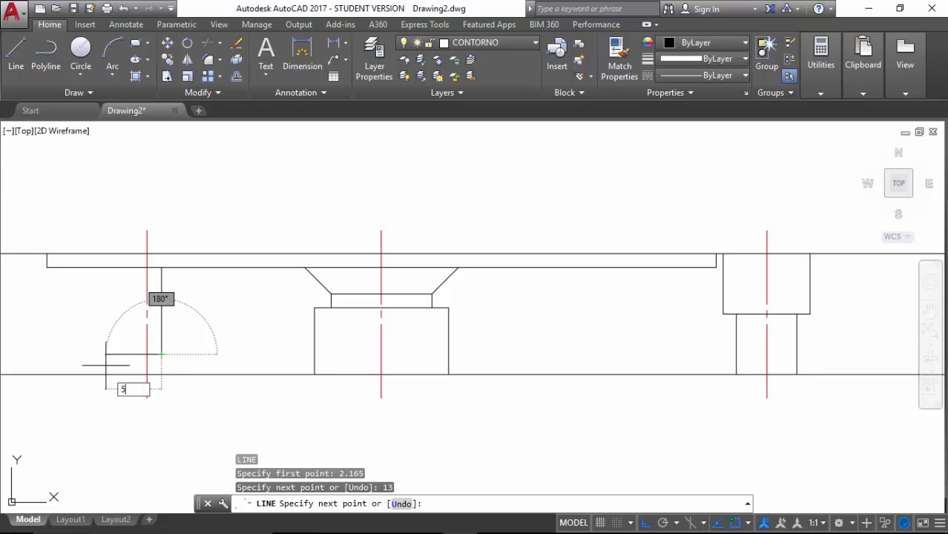
type("< 180°")
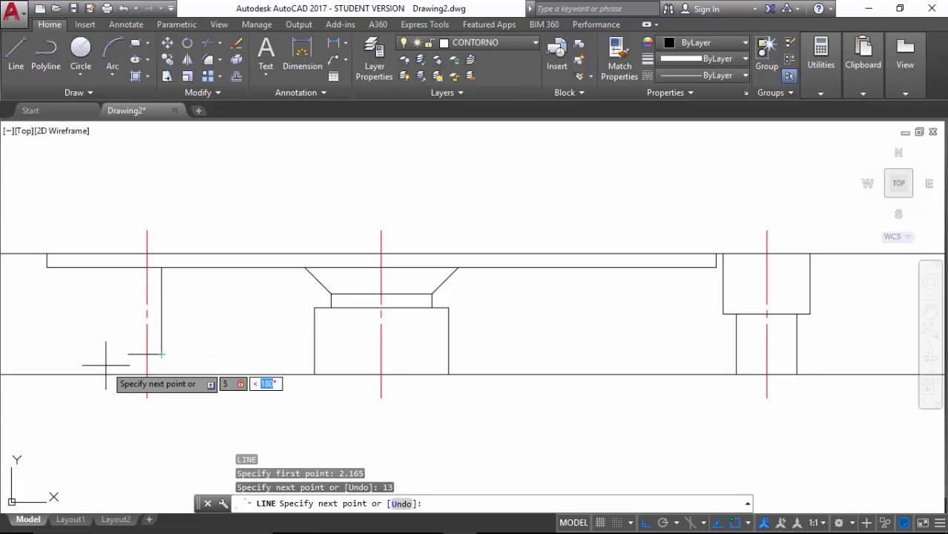
type("209.5")
key("Return")
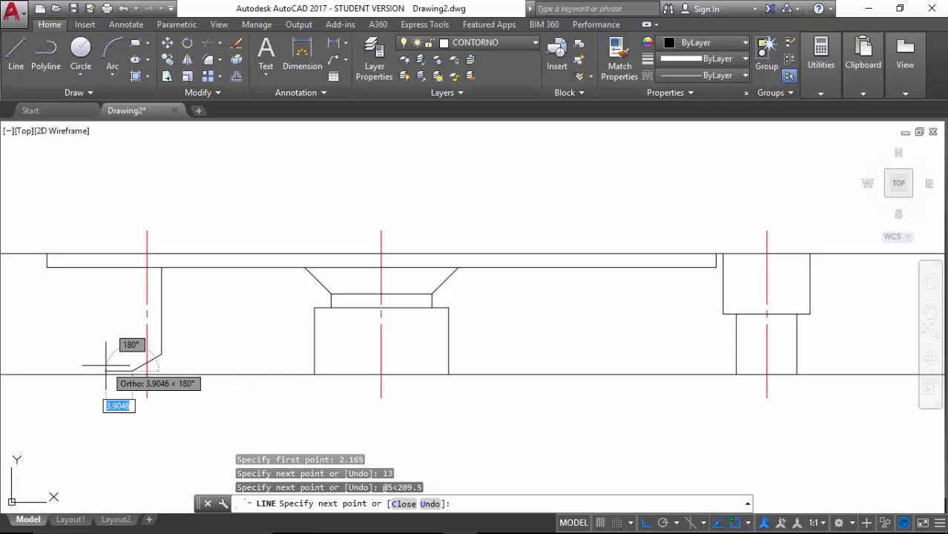
key("Escape")
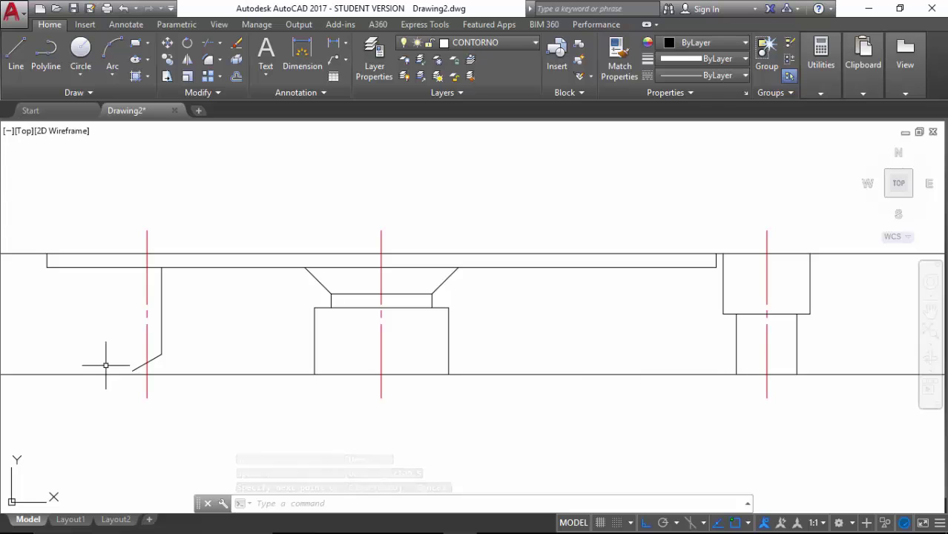
Step: Trim the part of the sloped tip line that extends left past the left-hand centerline
left_click(210, 42)
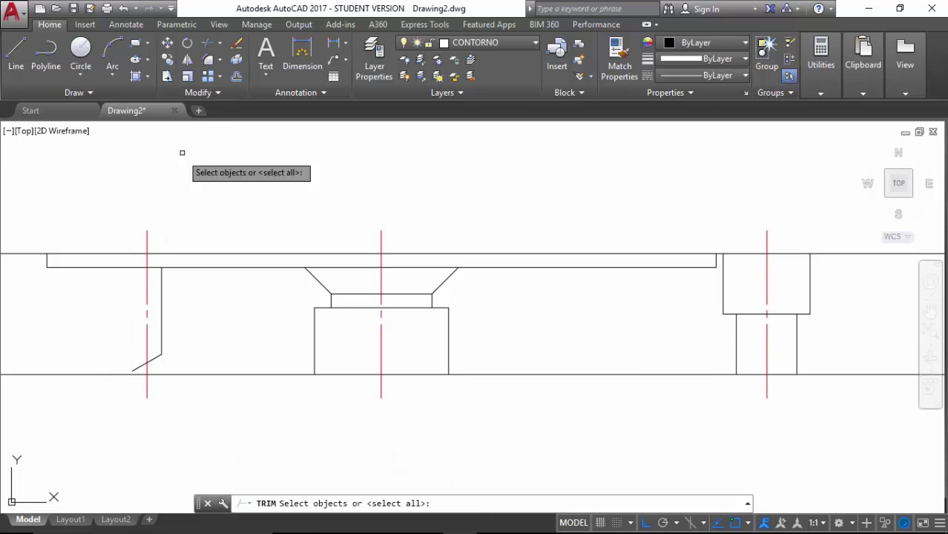
left_click(146, 339)
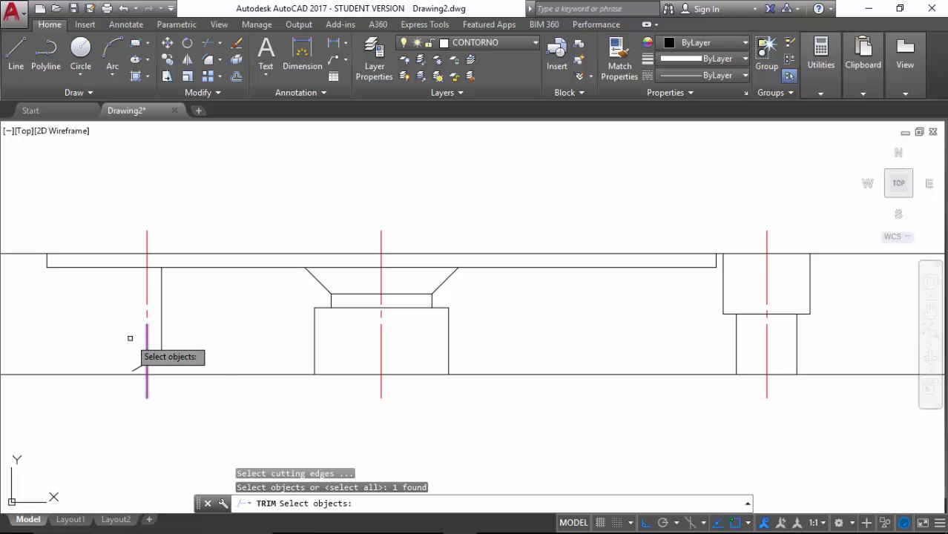
key("Return")
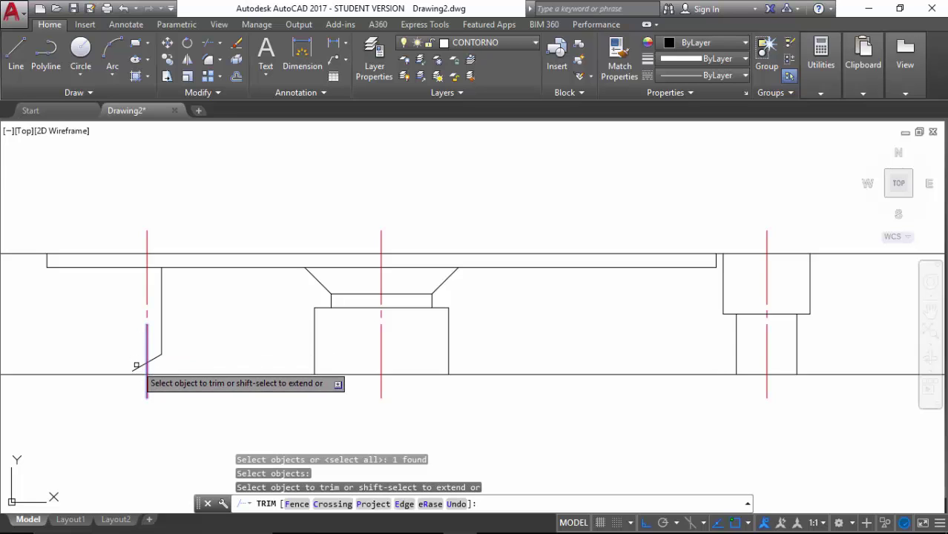
left_click(138, 366)
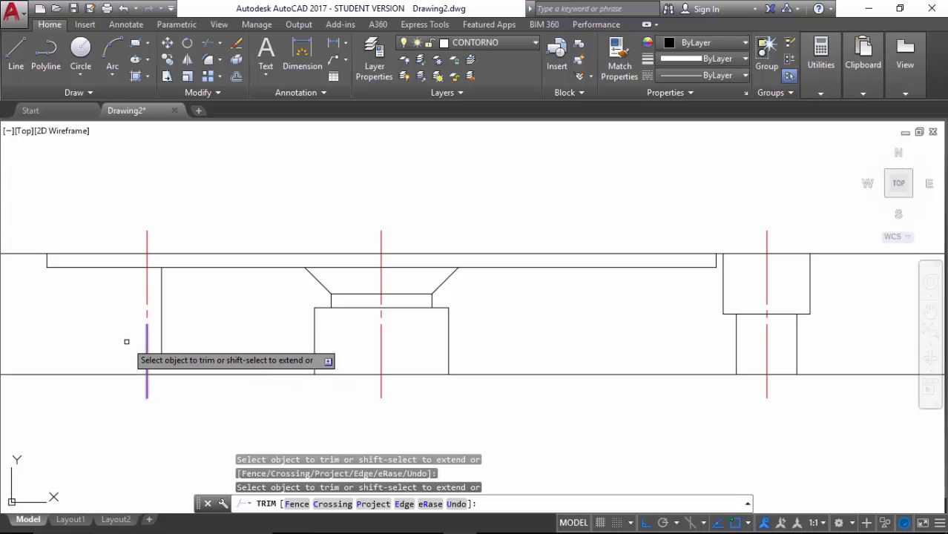
key("ctrl+z")
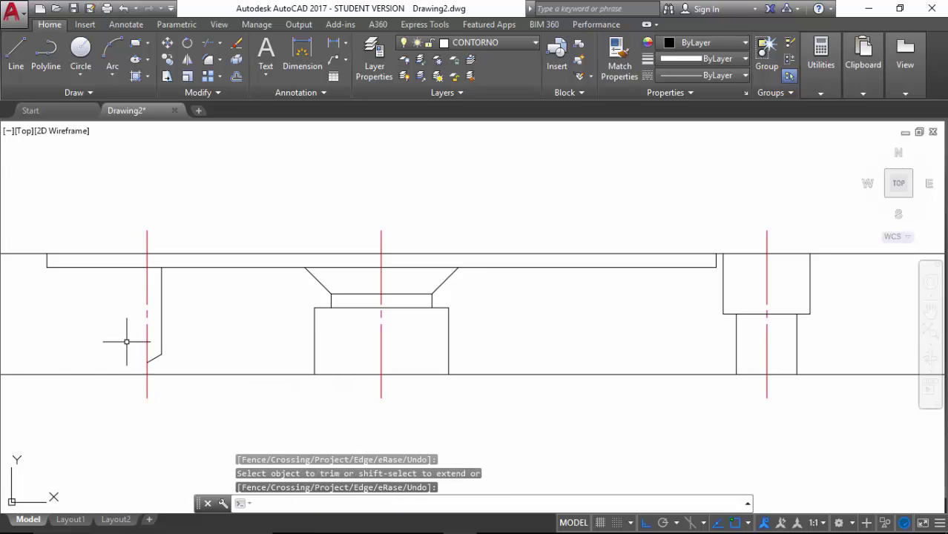
Step: Mirror the hole wall and sloped tip line about the left-hand centerline, keeping the source objects
left_click(187, 61)
left_click(185, 314)
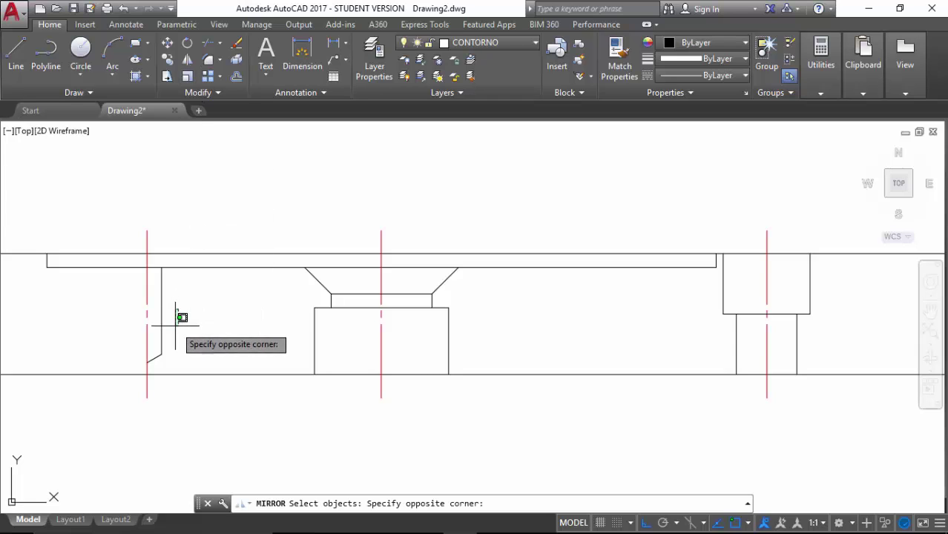
left_click(159, 359)
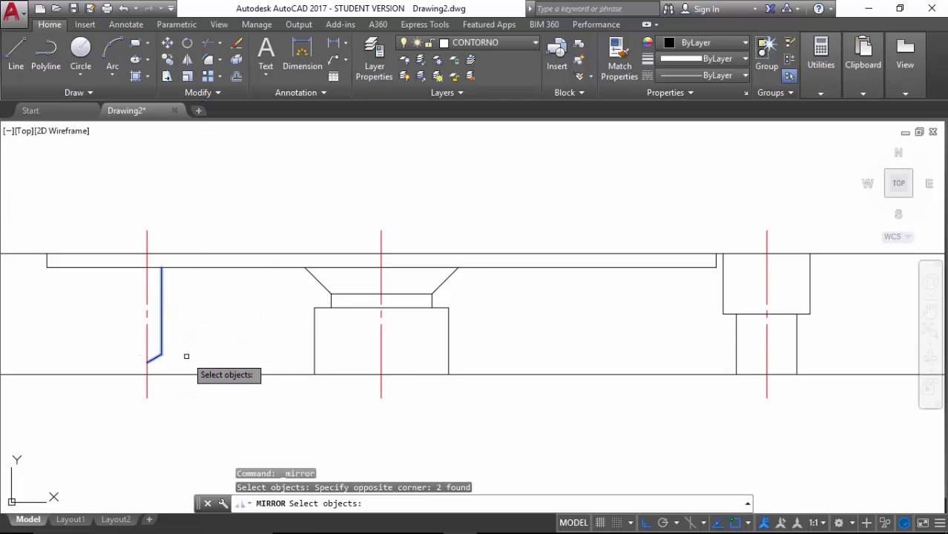
key("Return")
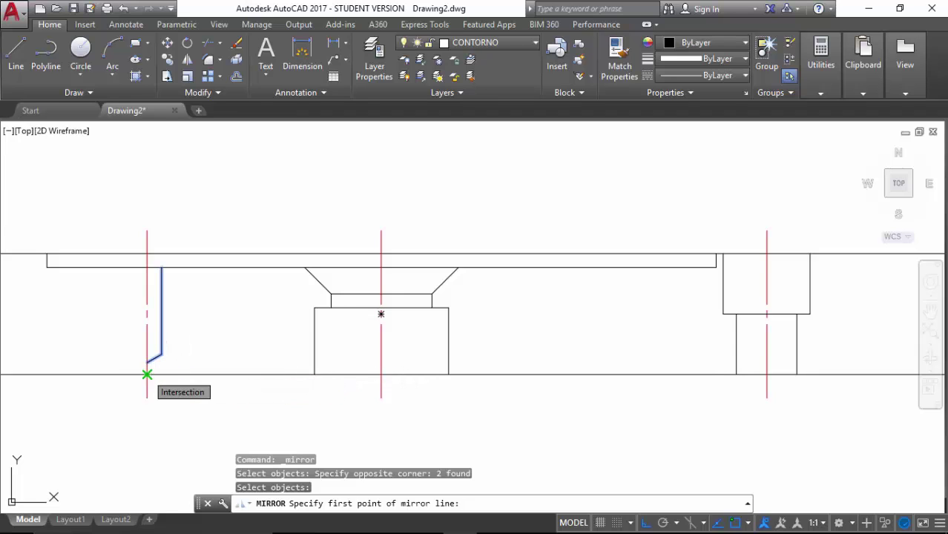
left_click(147, 375)
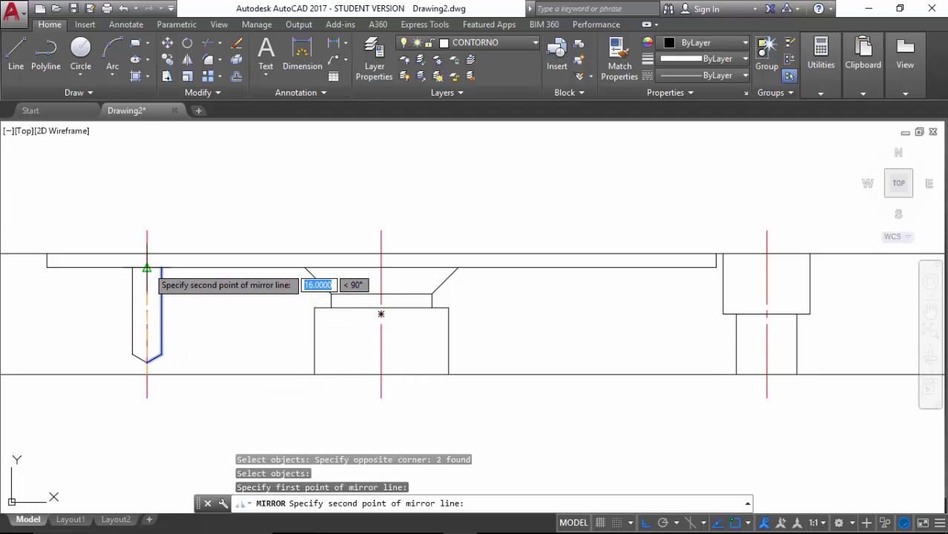
left_click(147, 268)
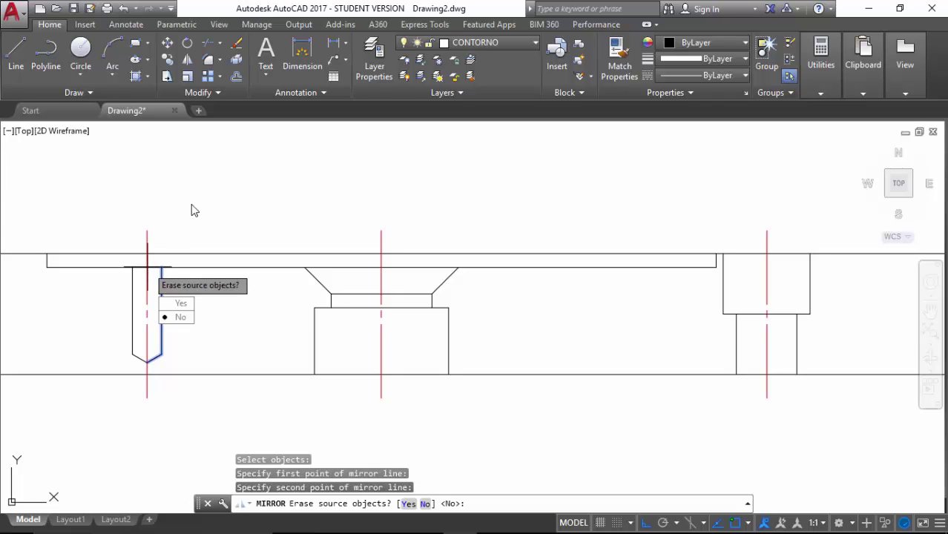
key("Return")
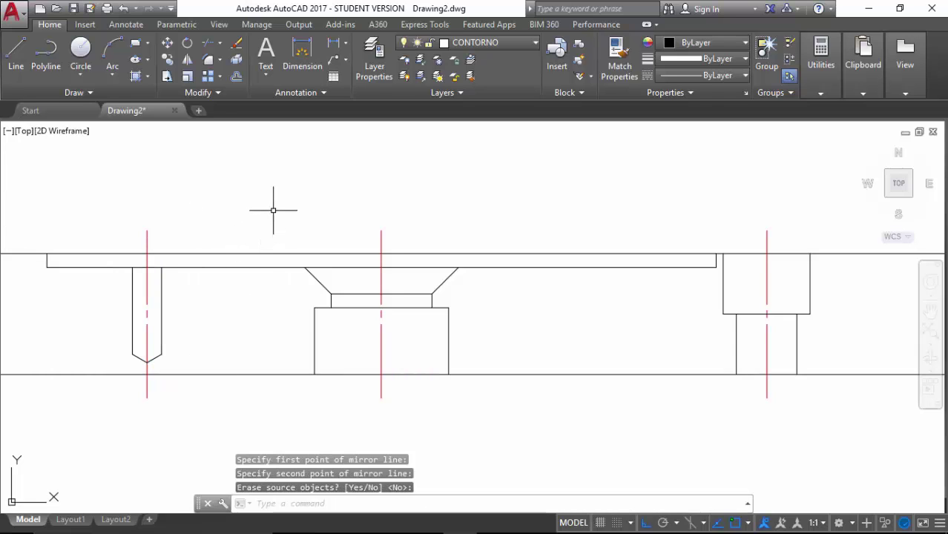
Step: On layer ROSCA, draw an 11-unit thread line down from the recess floor, starting 2.5 right of the left-hand centerline
left_click(535, 44)
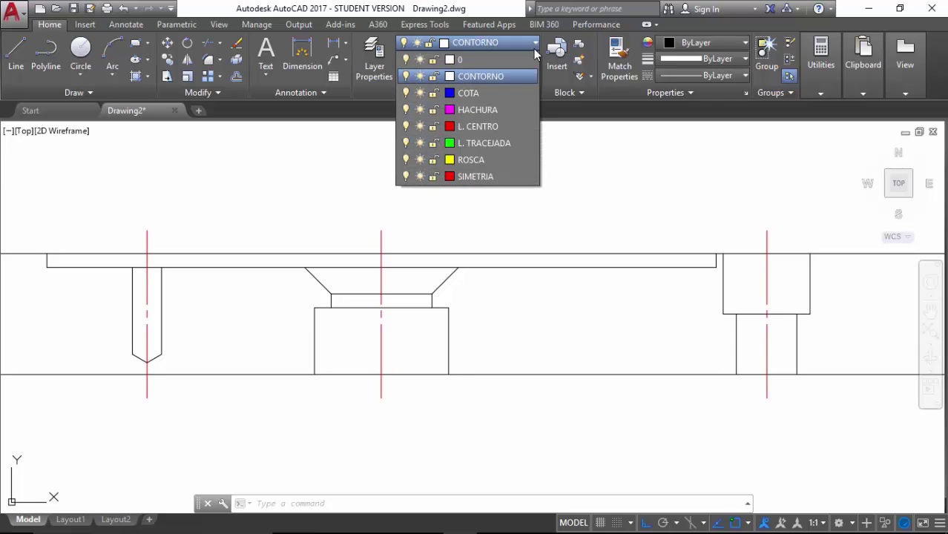
left_click(478, 161)
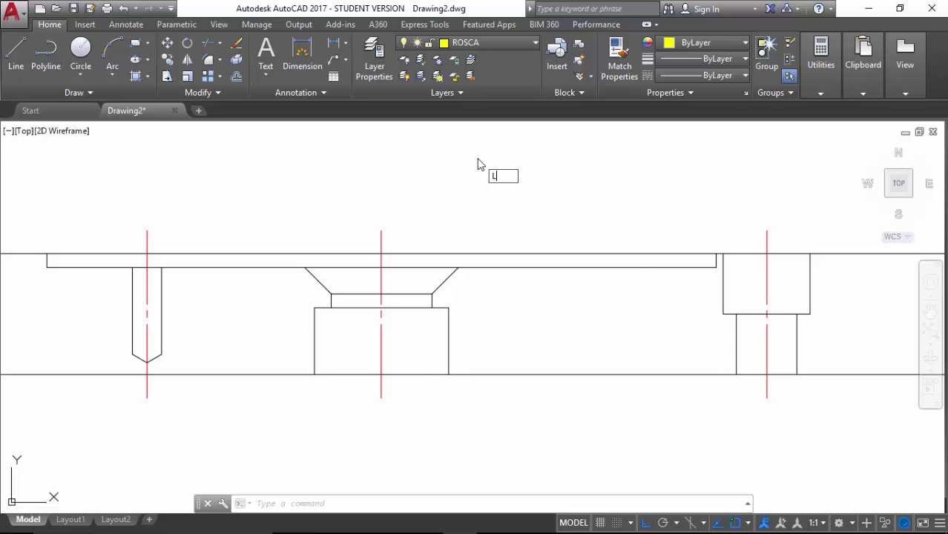
key("Return")
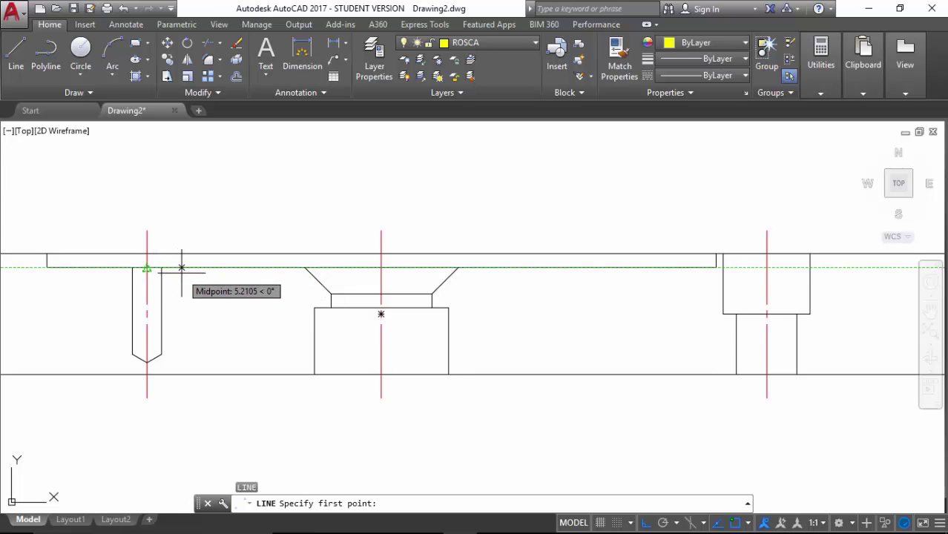
type("2")
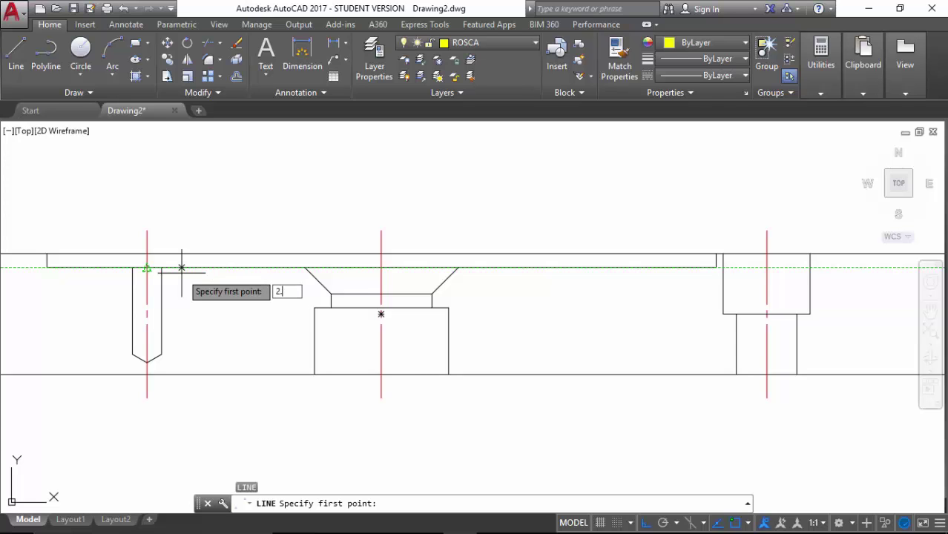
type(".5")
key("Return")
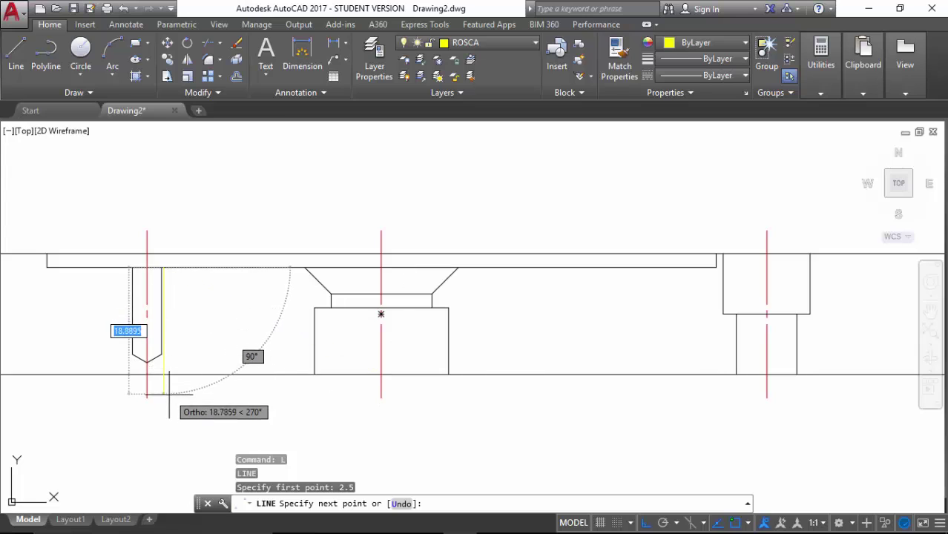
type("11")
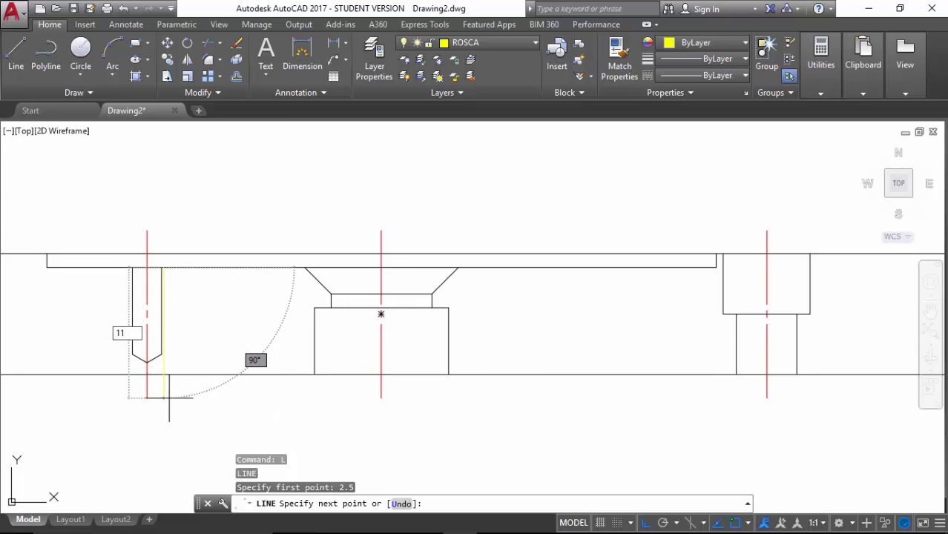
key("Return")
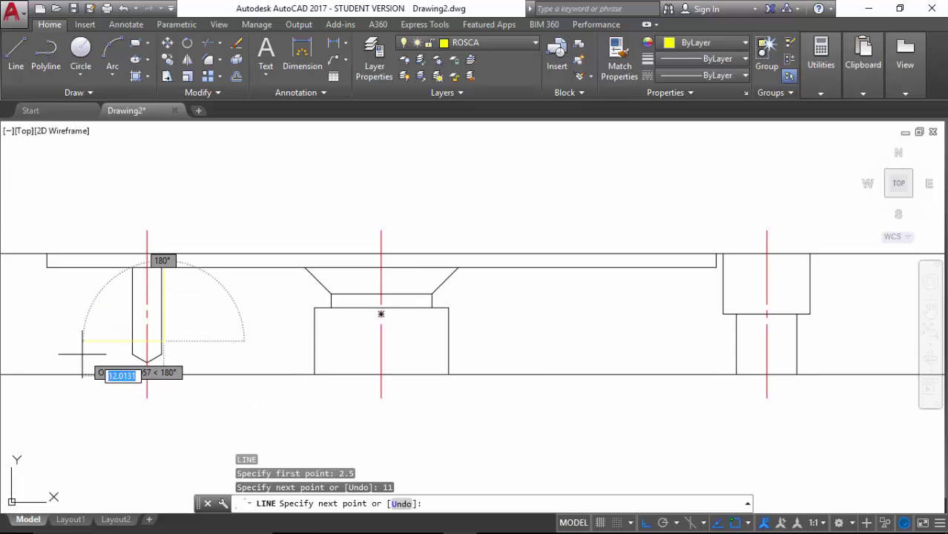
Step: Continue the thread outline 5 units left and 11 units up to the recess floor, and end the line
type("5")
key("Return")
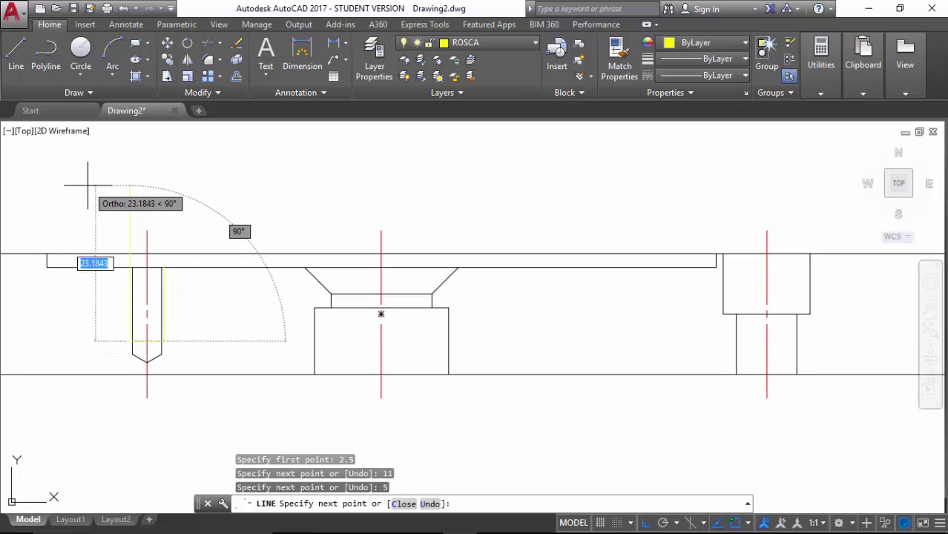
type("11")
key("Return")
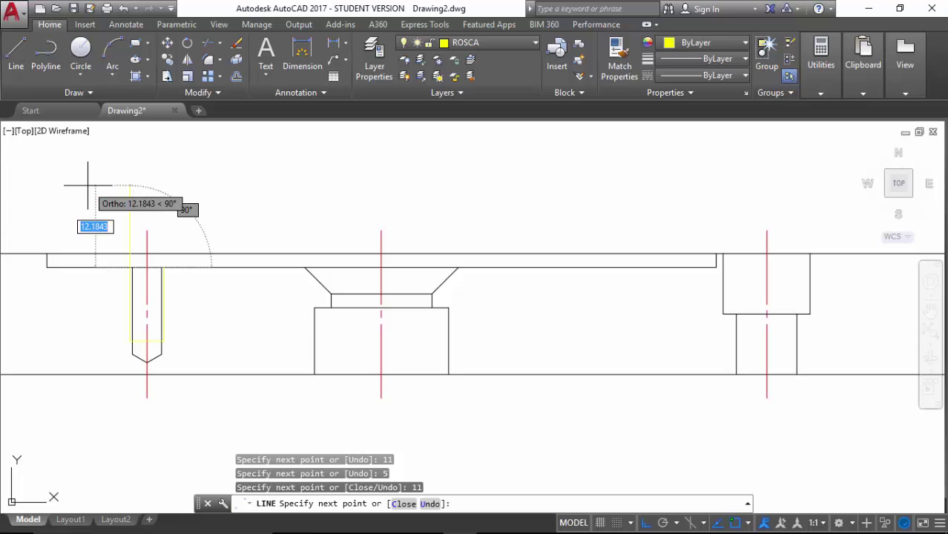
key("Escape")
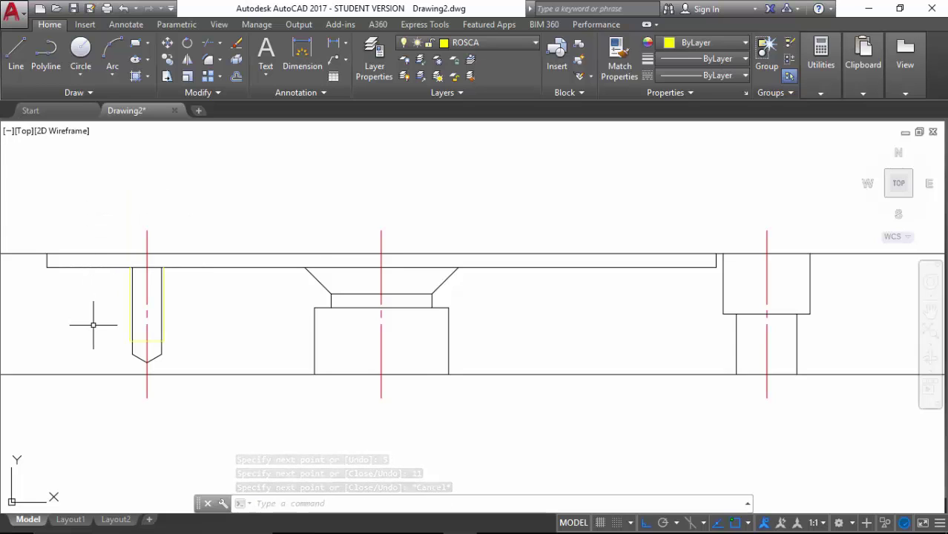
Step: Make COTA the current layer for dimensioning the section view
scroll(94, 324, "up", 1)
scroll(94, 325, "up", 1)
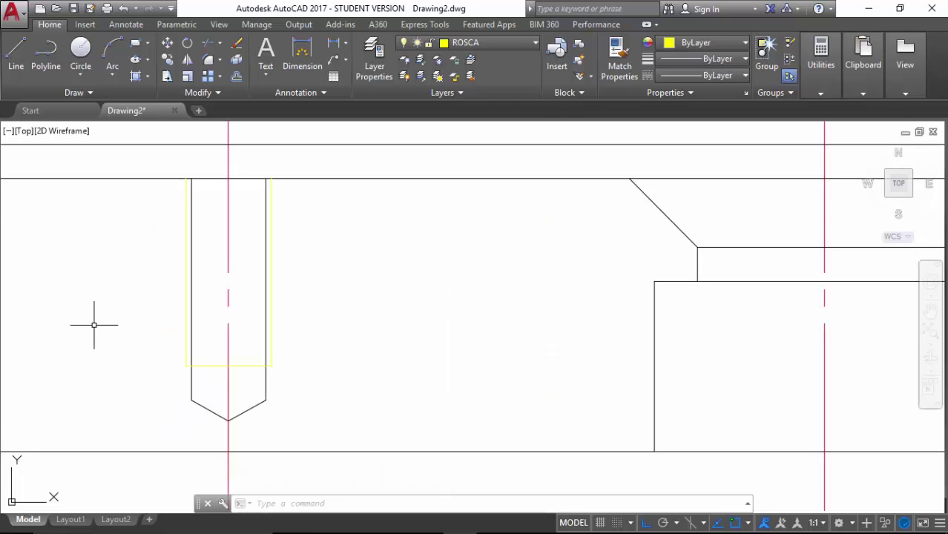
middle_click_drag(93, 325, 202, 355)
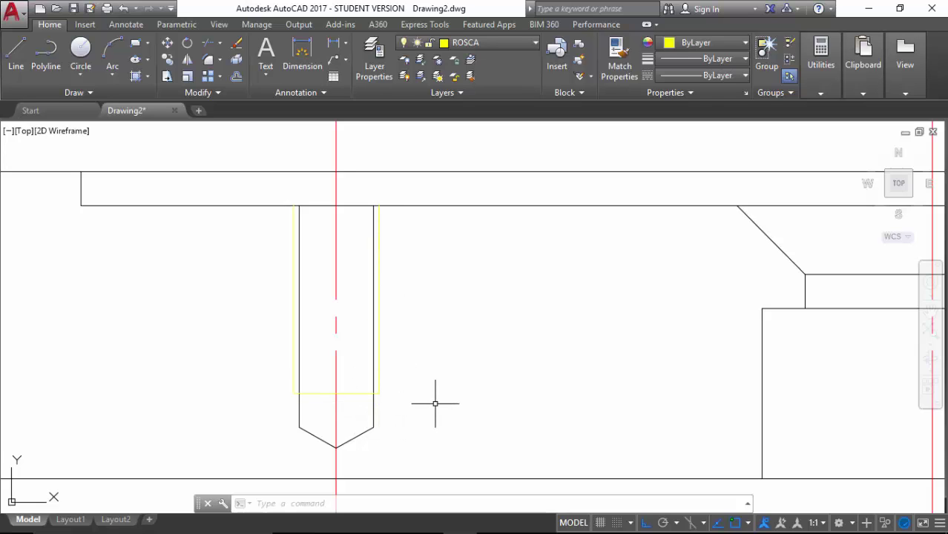
scroll(436, 404, "up", 2)
scroll(436, 404, "down", 6)
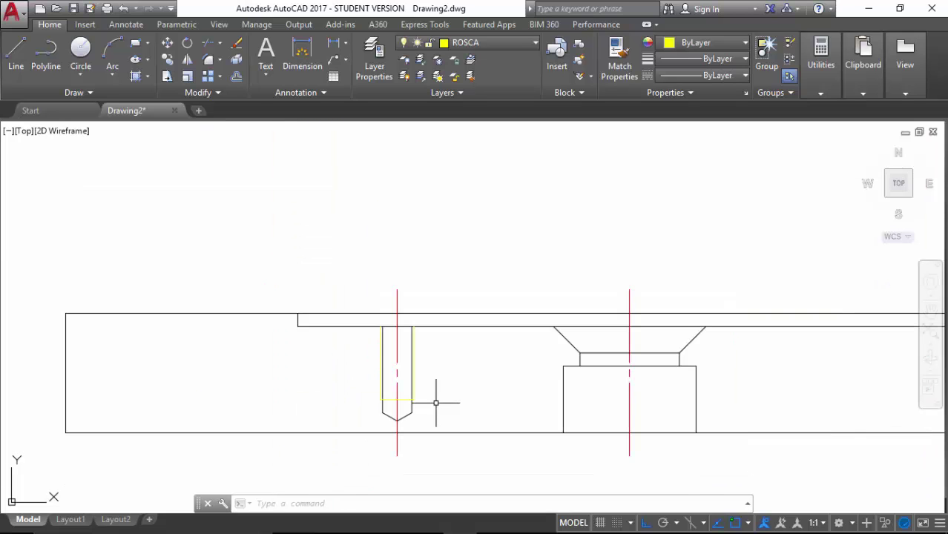
scroll(401, 337, "down", 4)
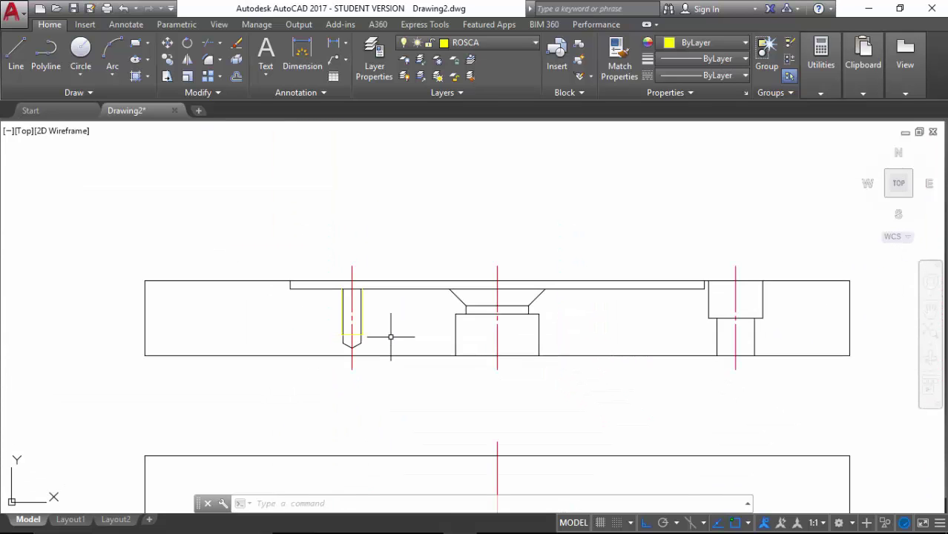
middle_click_drag(411, 404, 385, 335)
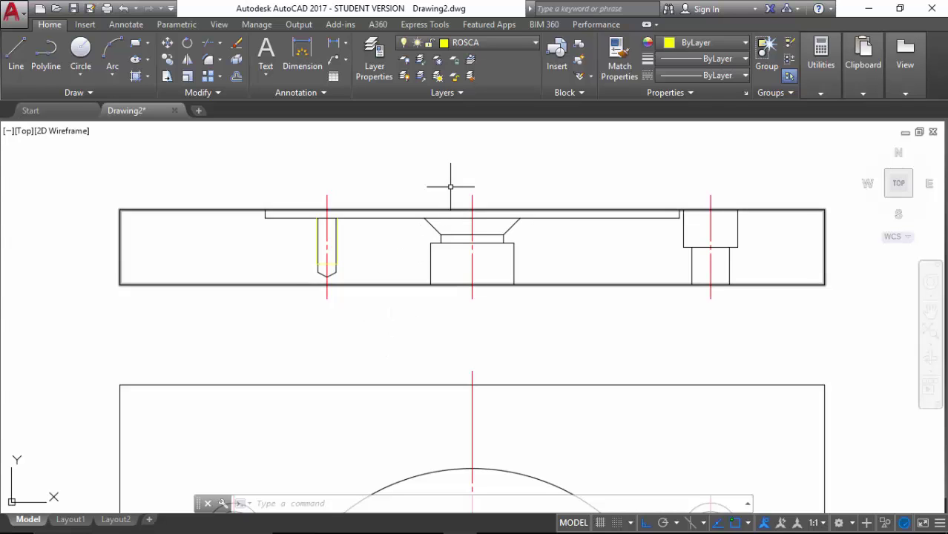
left_click(536, 45)
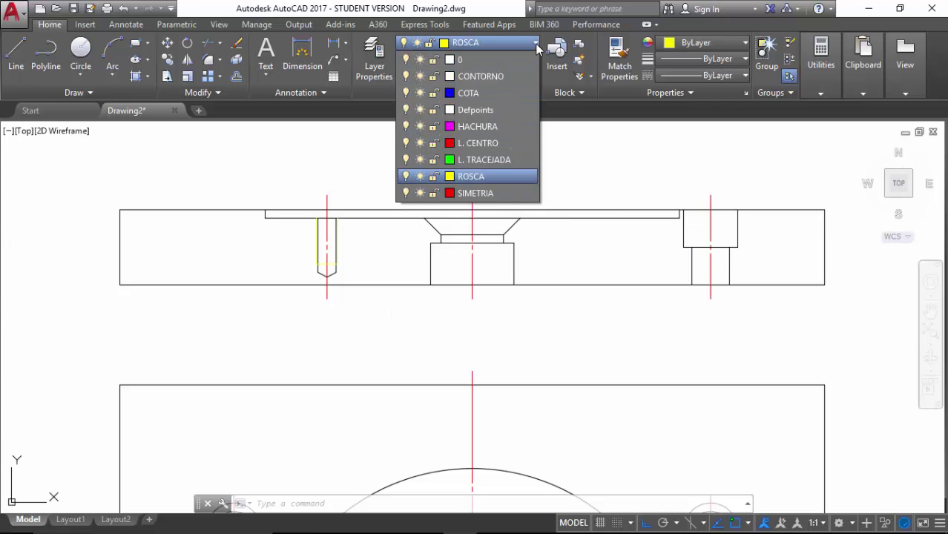
left_click(479, 92)
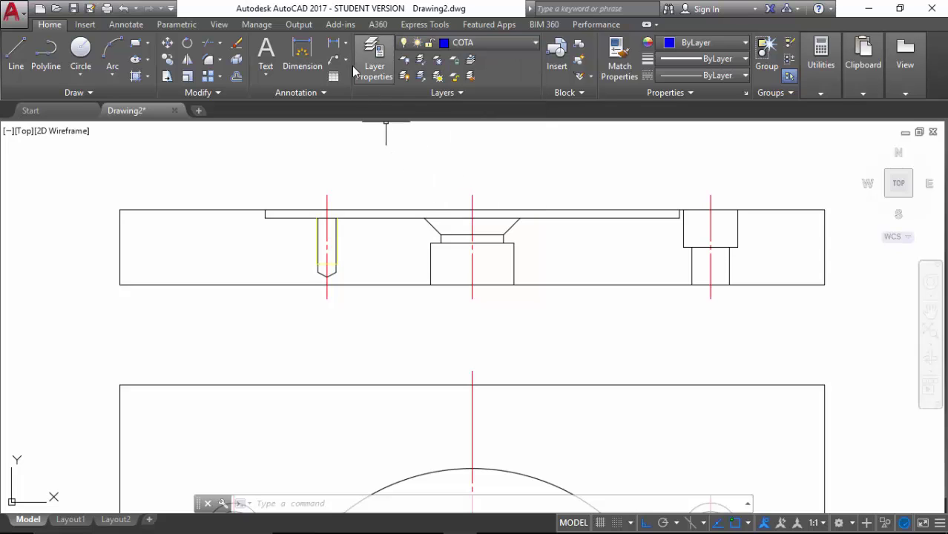
Step: Add a vertical linear dimension for the left-hand hole's thread depth, placing its dimension line 10 units right of the thread
left_click(334, 47)
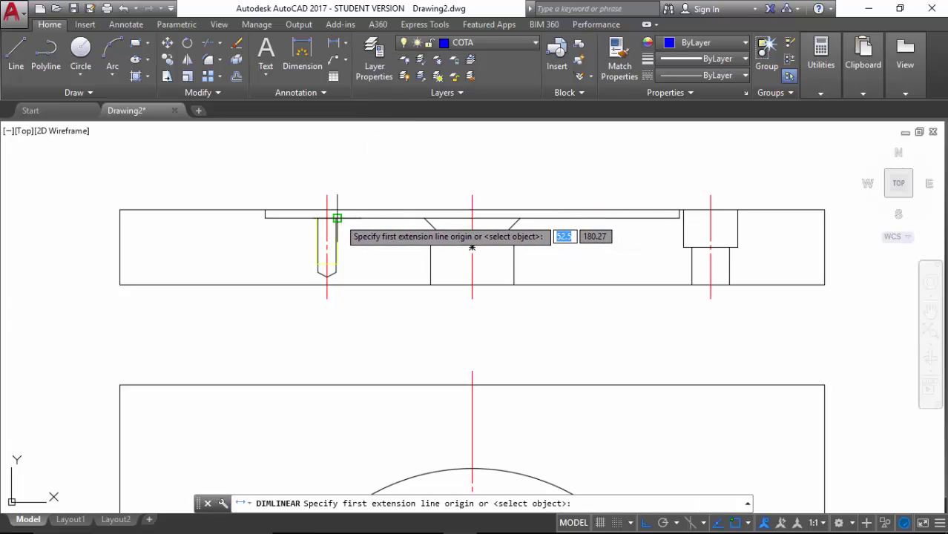
left_click(337, 218)
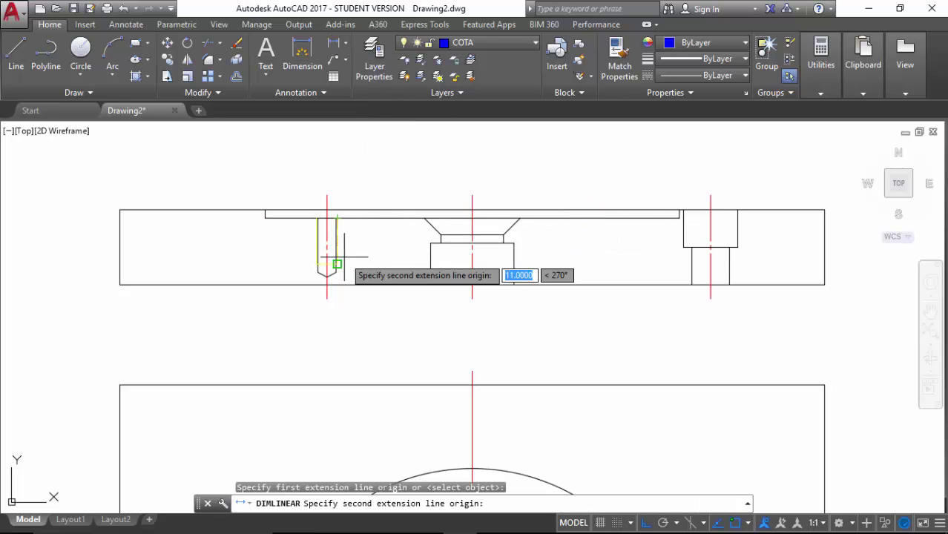
left_click(337, 264)
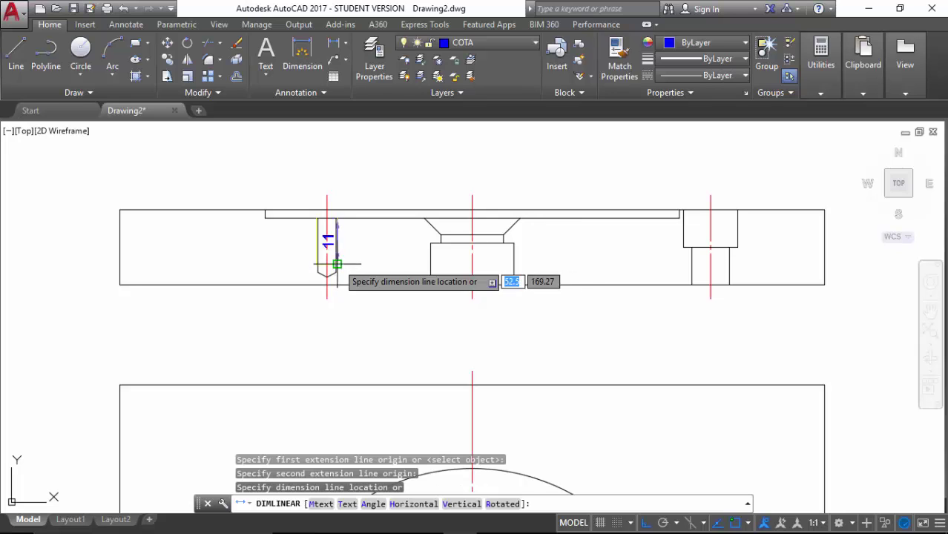
type("10")
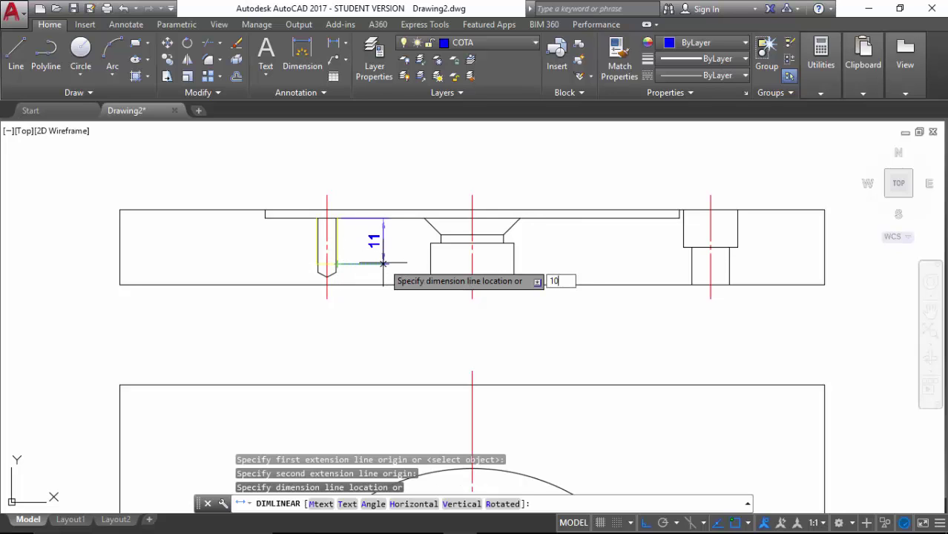
key("Return")
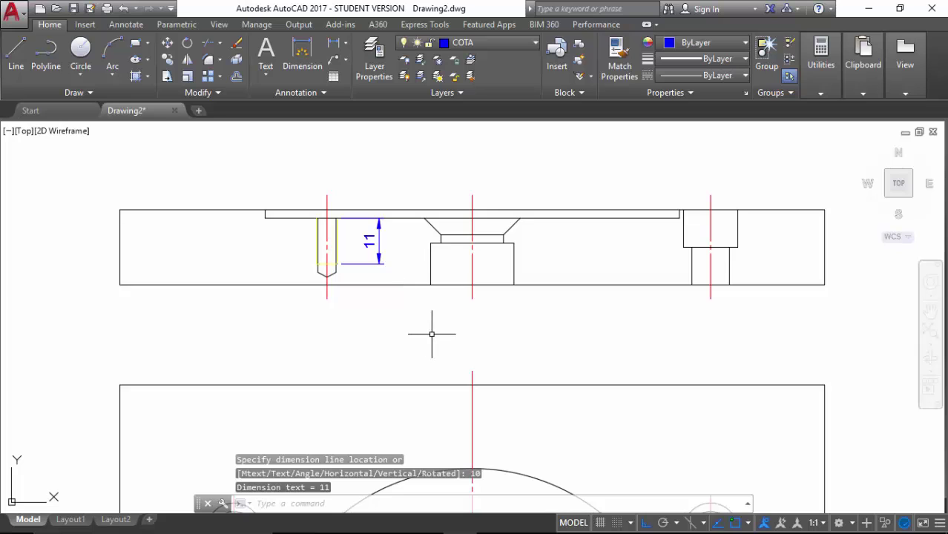
Step: Dimension the width of the central hole's lower bore, placing the dimension line 13.5 units below the part's bottom edge
key("Return")
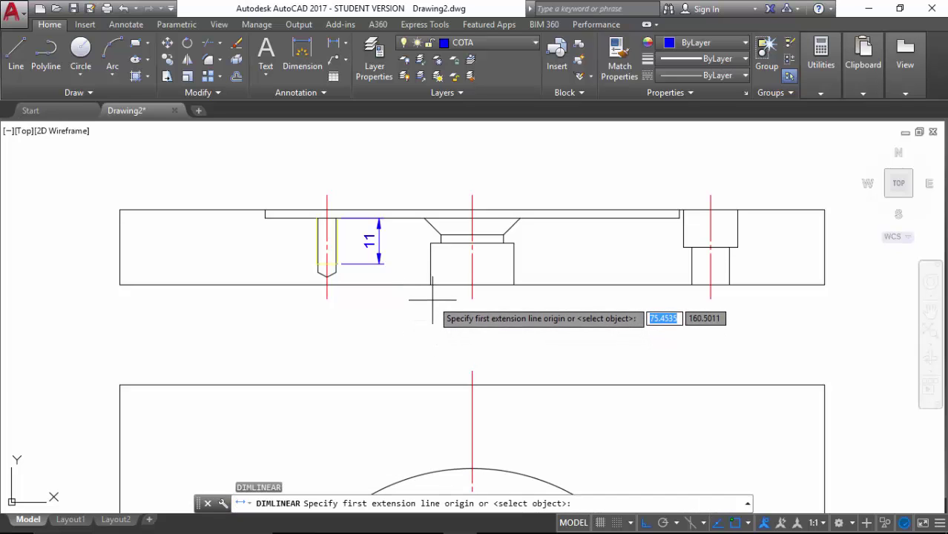
left_click(430, 284)
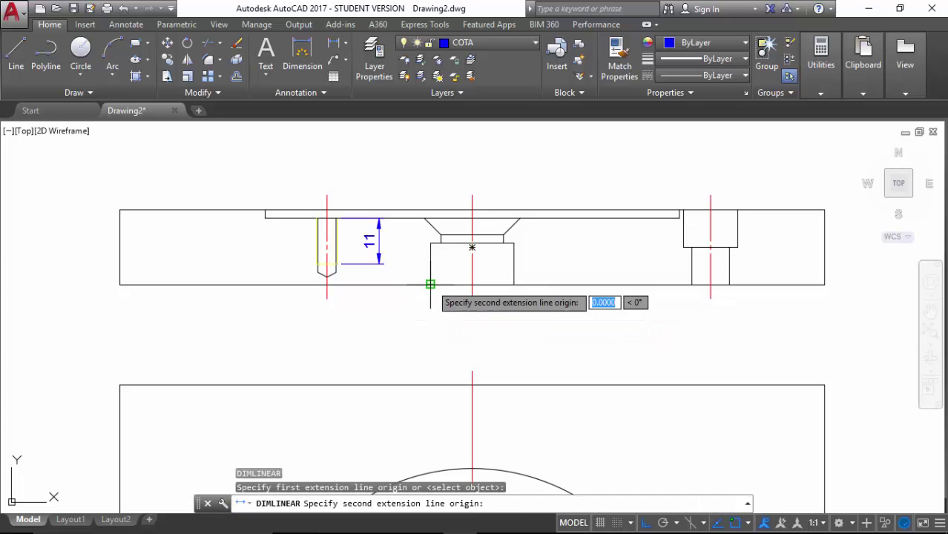
left_click(514, 284)
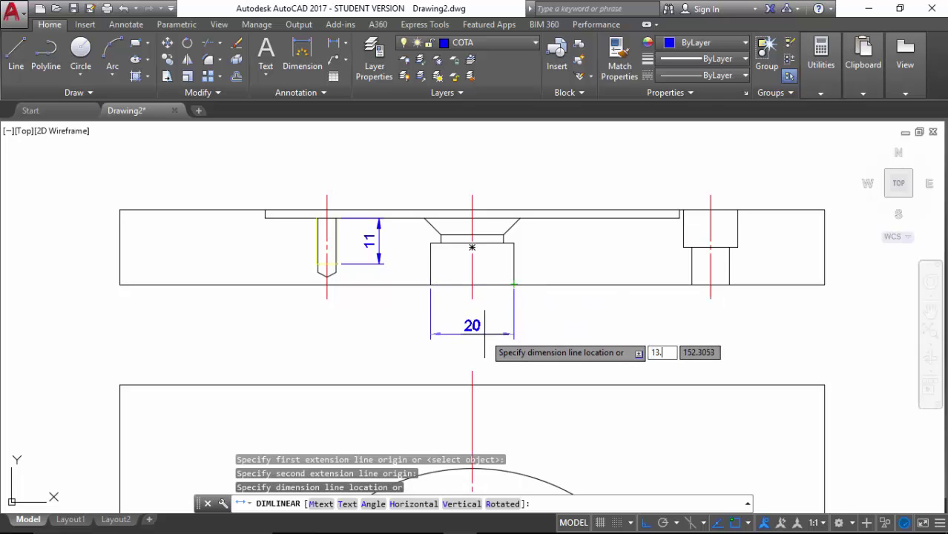
type("13.5")
key("Return")
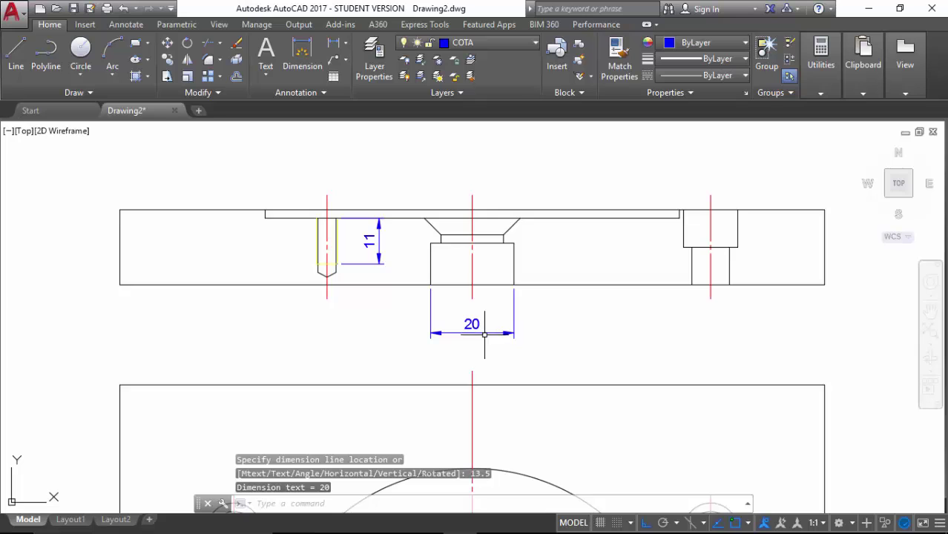
Step: Dimension the depth of the right-hand hole's counterbore, placing the dimension line 10 units to the right of its wall
key("Return")
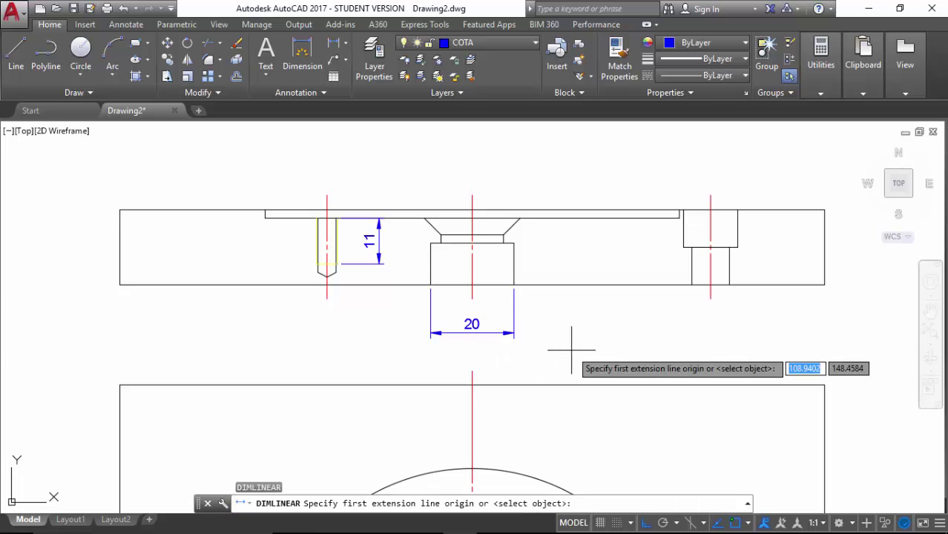
left_click(738, 247)
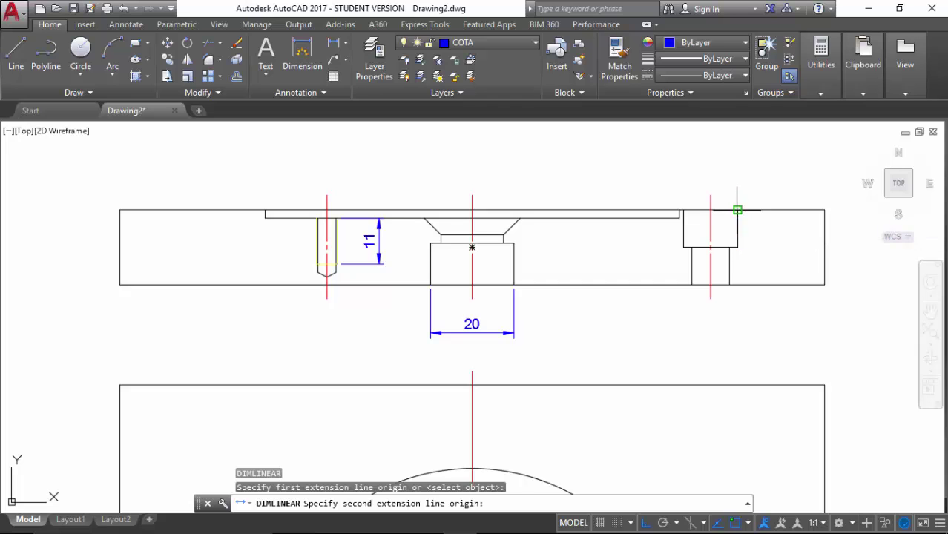
left_click(738, 211)
type("10")
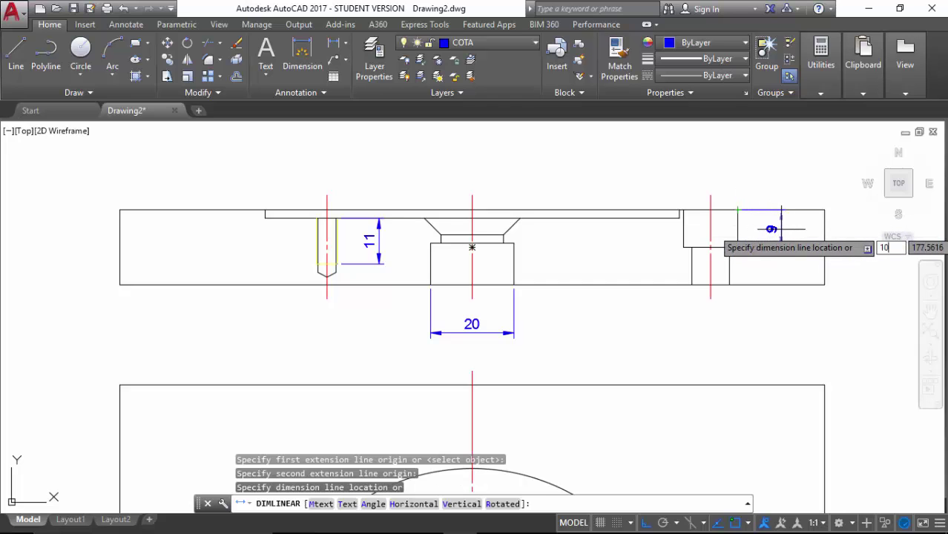
key("Return")
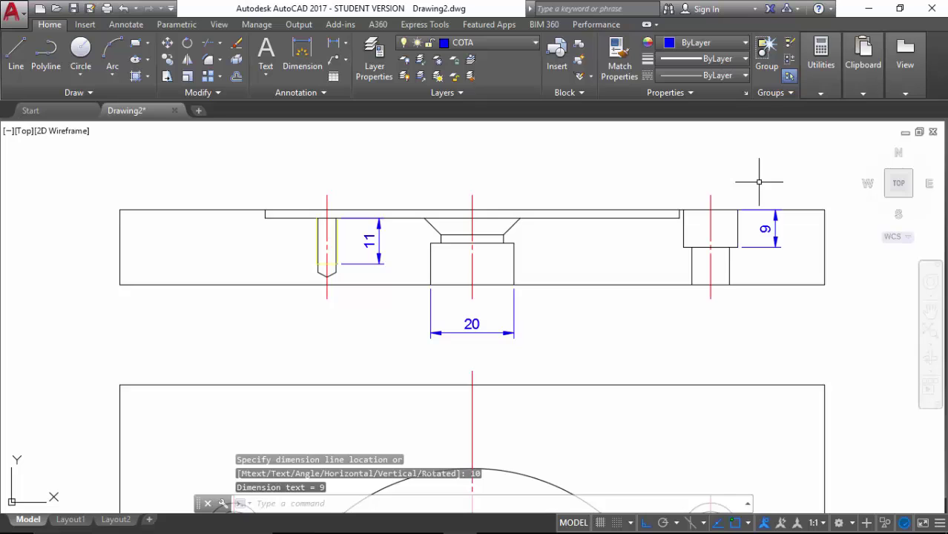
Step: Dimension the width of the right-hand hole's counterbore, placing the dimension line 13.5 units above the part's top edge
key("Return")
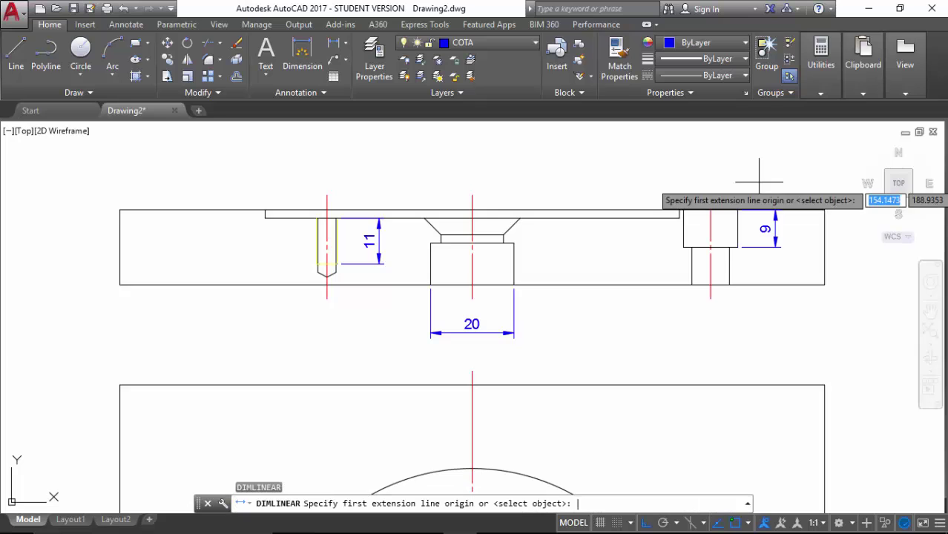
left_click(738, 210)
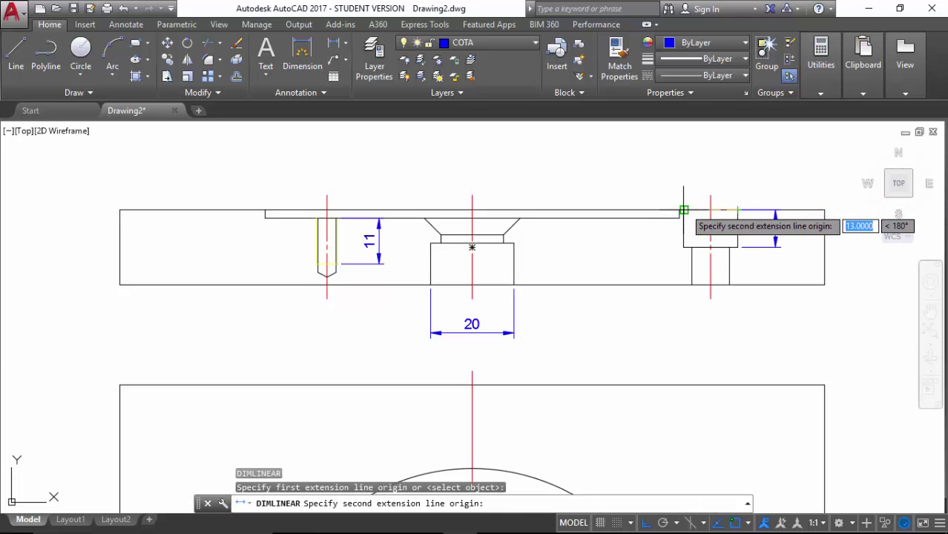
left_click(684, 210)
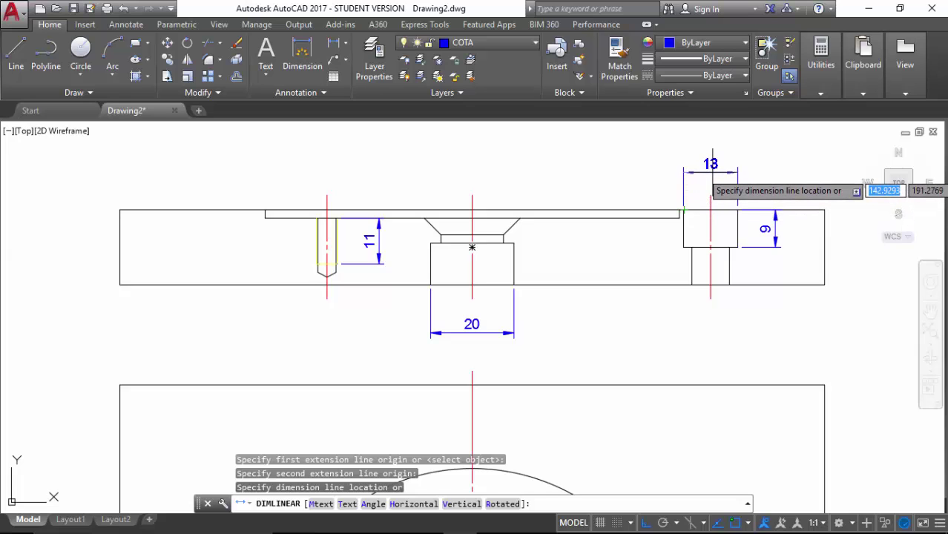
type("13.5")
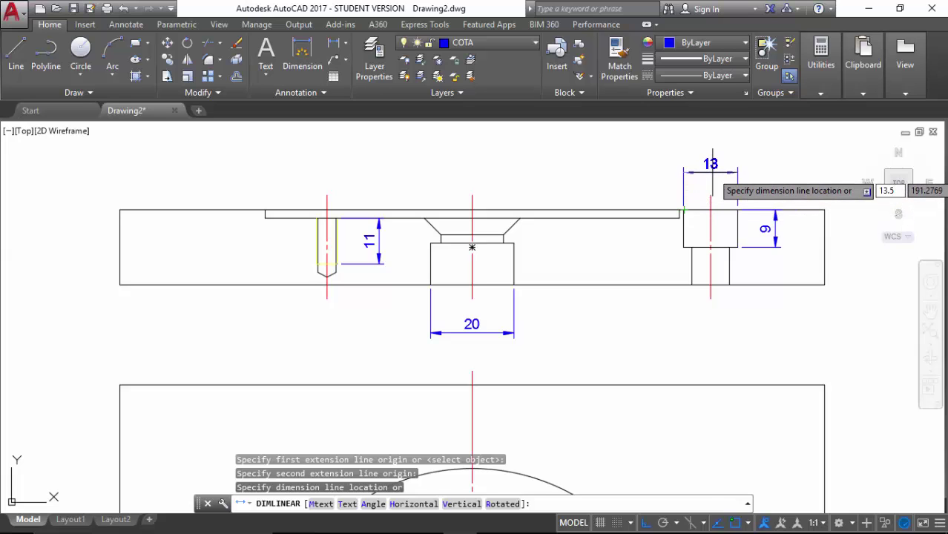
key("Return")
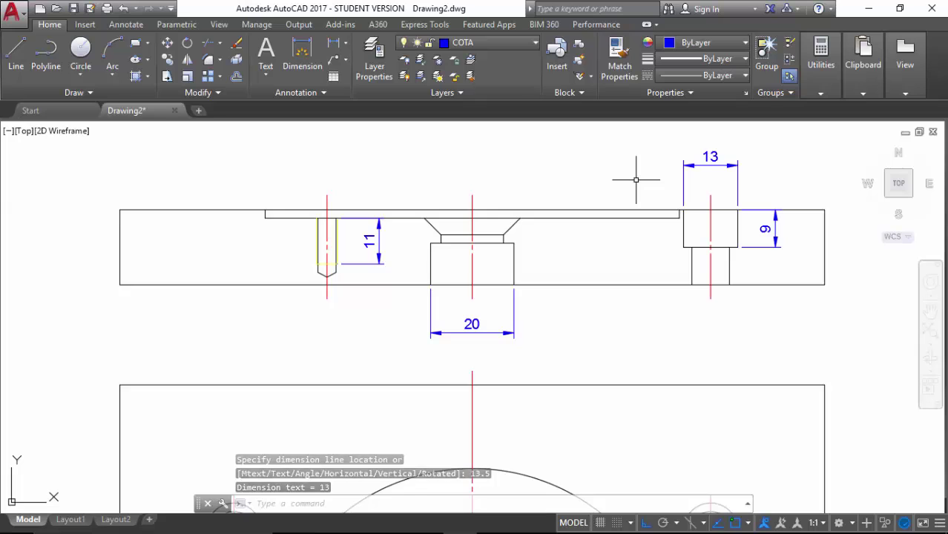
Step: Dimension the width of the central hole's narrow neck, aligning its dimension line with the right-hand counterbore's width dimension
key("Return")
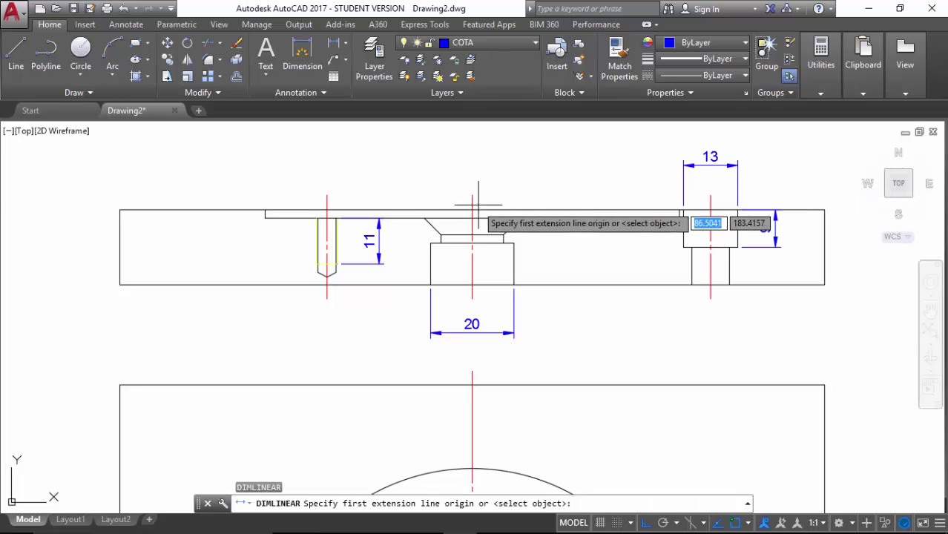
left_click(441, 235)
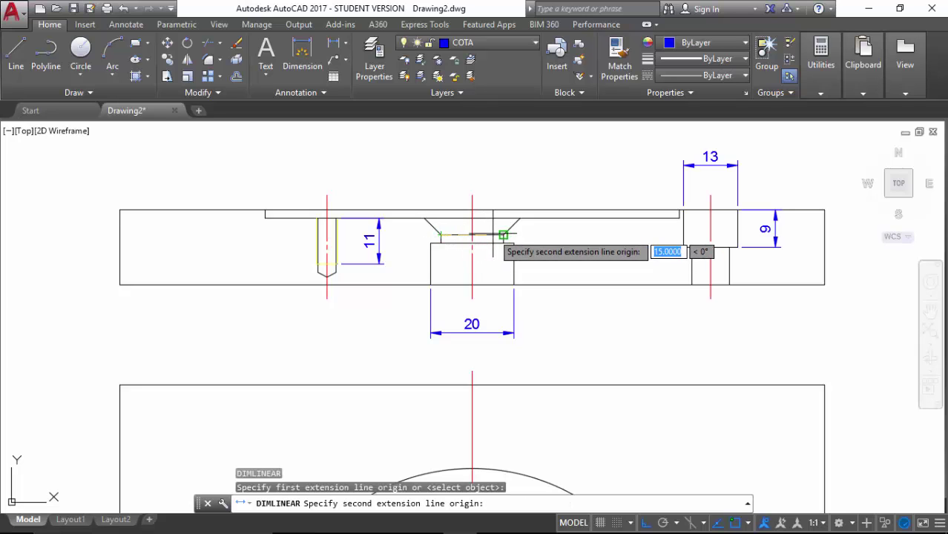
left_click(503, 234)
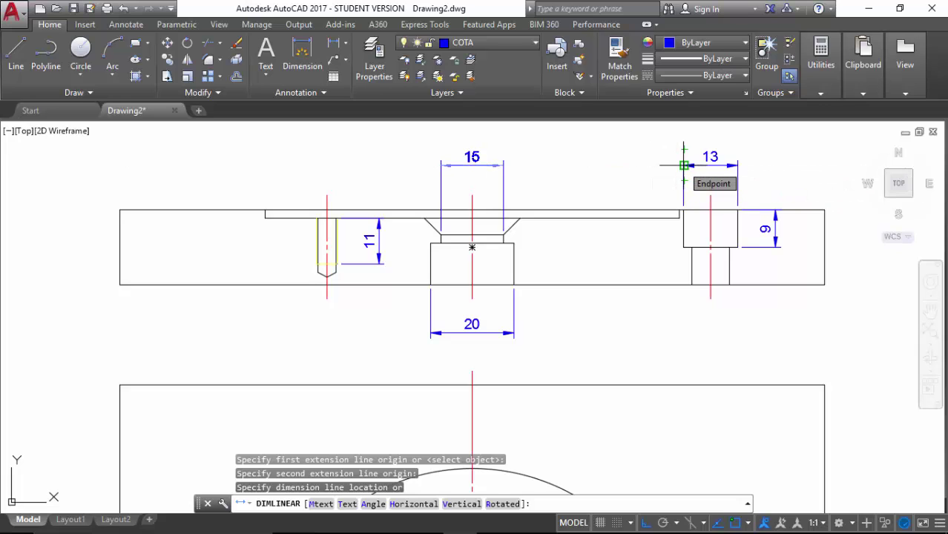
left_click(683, 165)
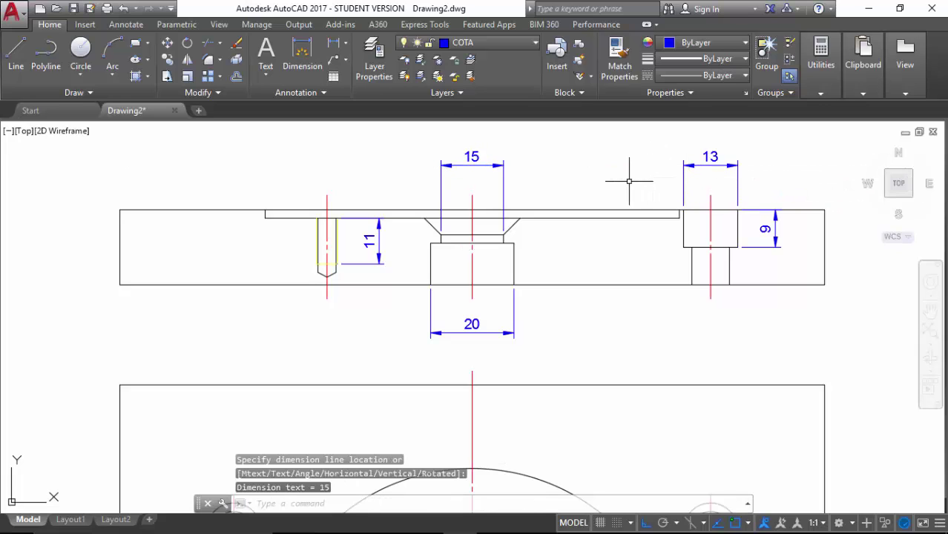
Step: Dimension the horizontal width of the central hole's right chamfer, placing the dimension line level with the neck's width dimension
key("Return")
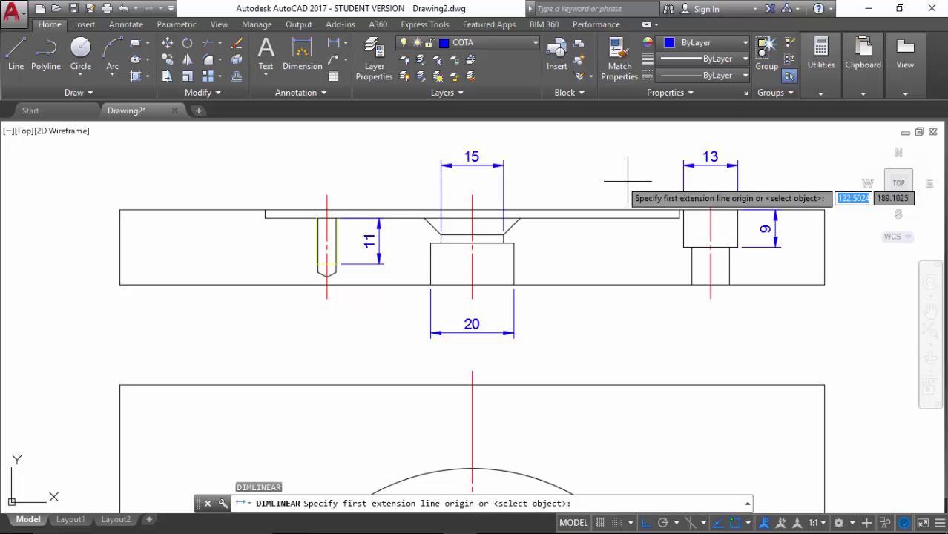
left_click(504, 235)
left_click(520, 217)
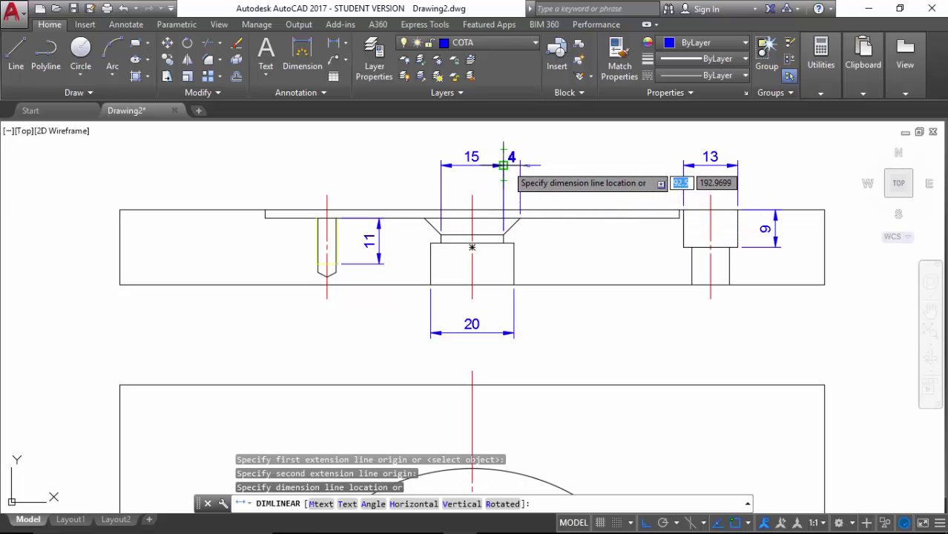
left_click(503, 165)
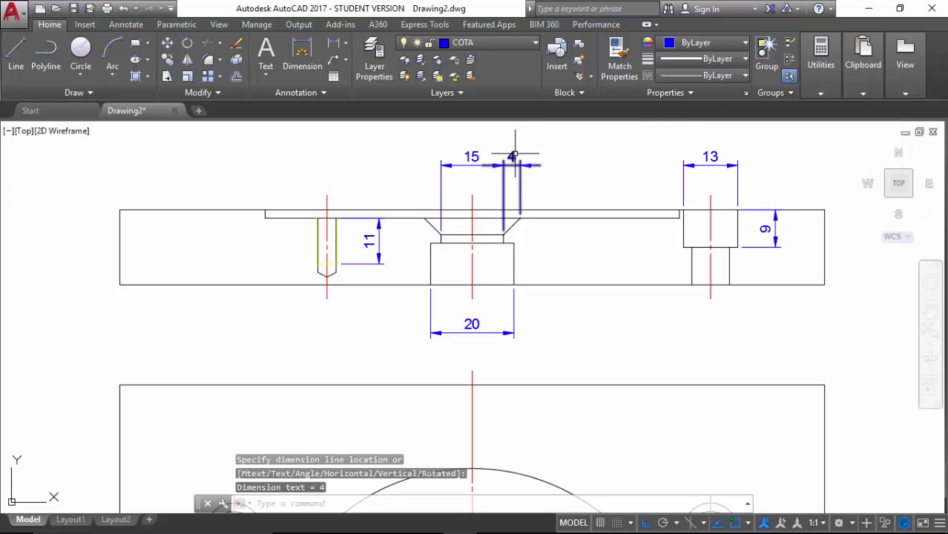
Step: Extend the chamfer dimension's text to read 4x45°, using the degree symbol
double_click(512, 157)
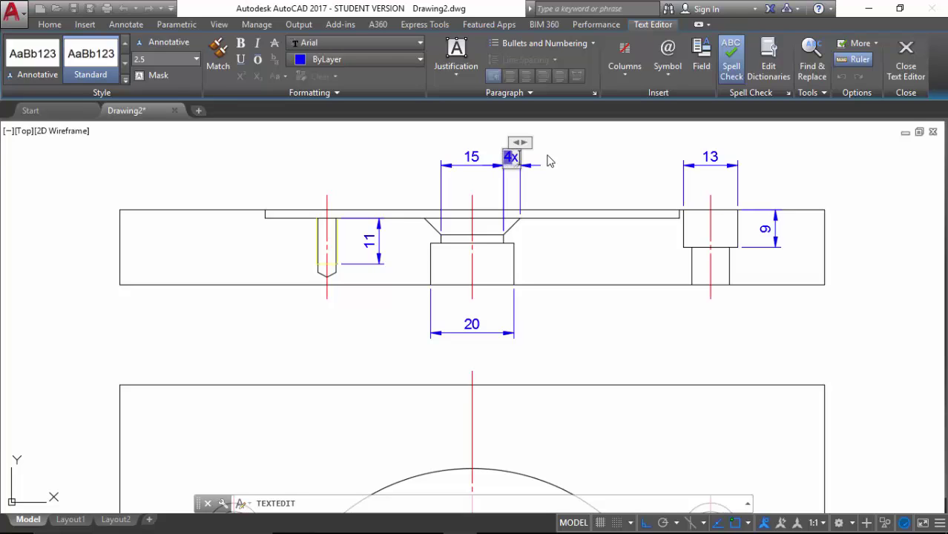
type("x45")
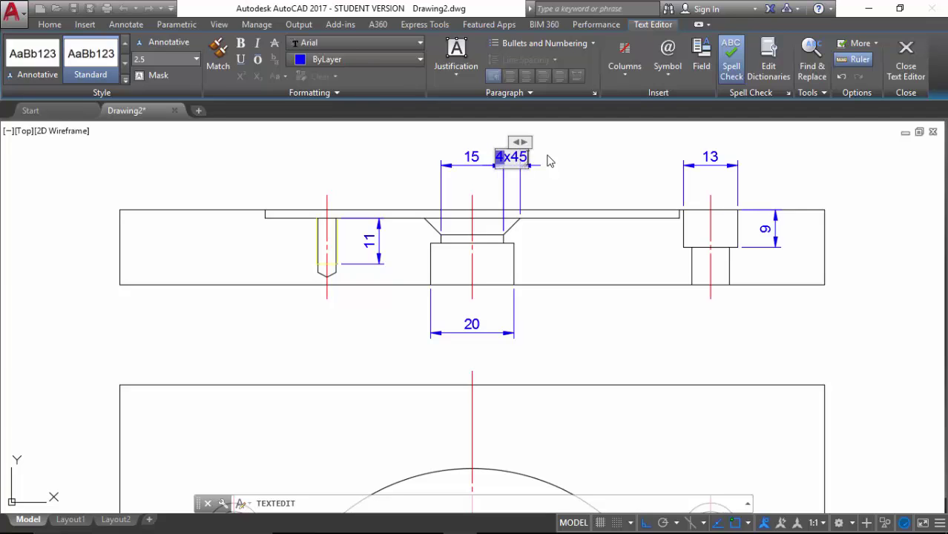
left_click(666, 79)
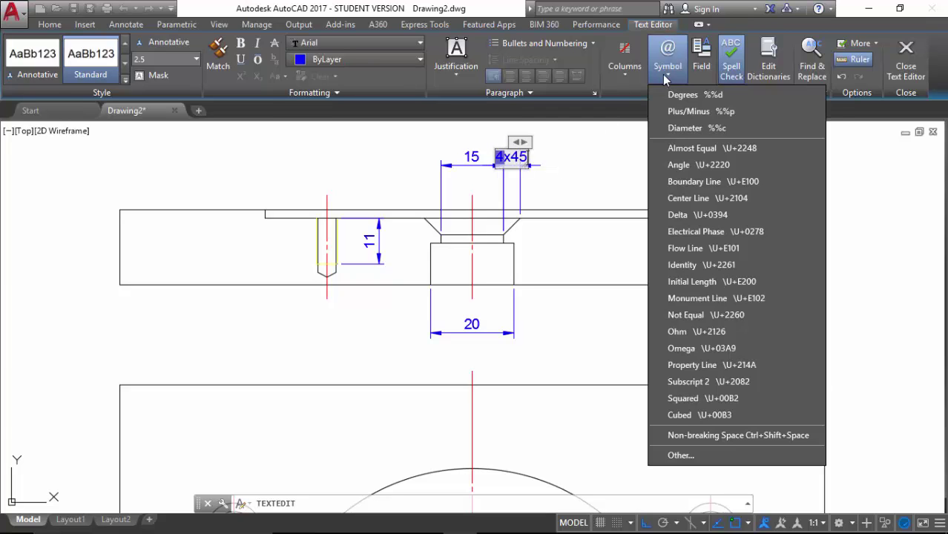
left_click(695, 95)
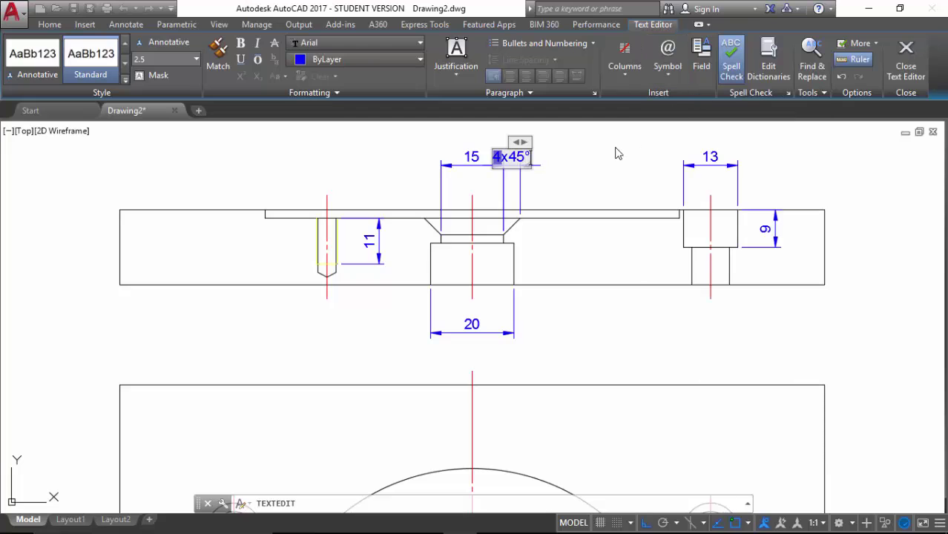
left_click(613, 171)
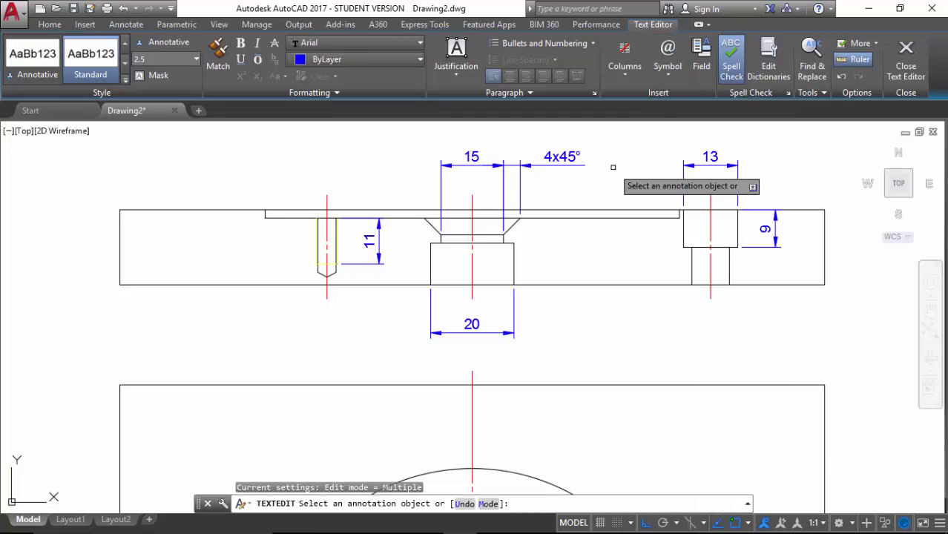
key("Escape")
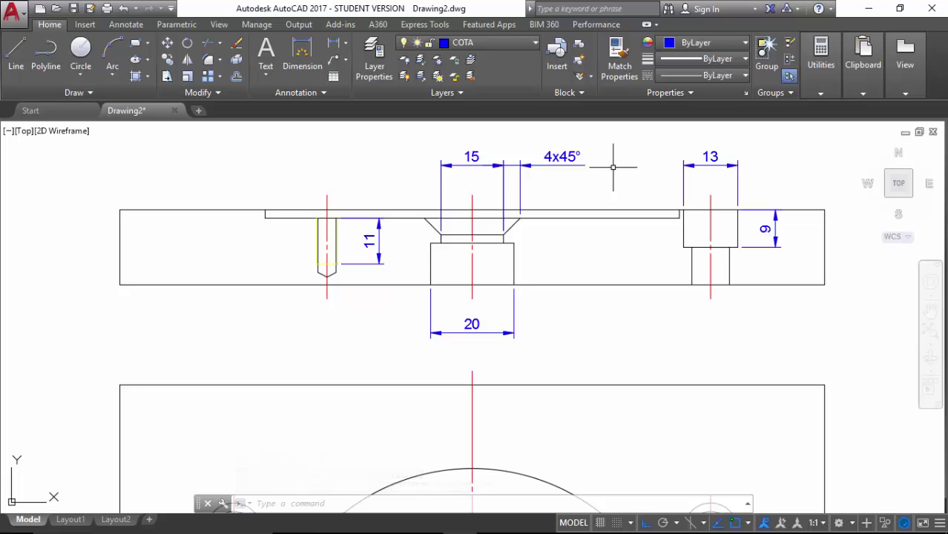
Step: Dimension the depth of the central hole's lower bore, placing the dimension line 10 units to the right of its wall
type("dim")
key("Return")
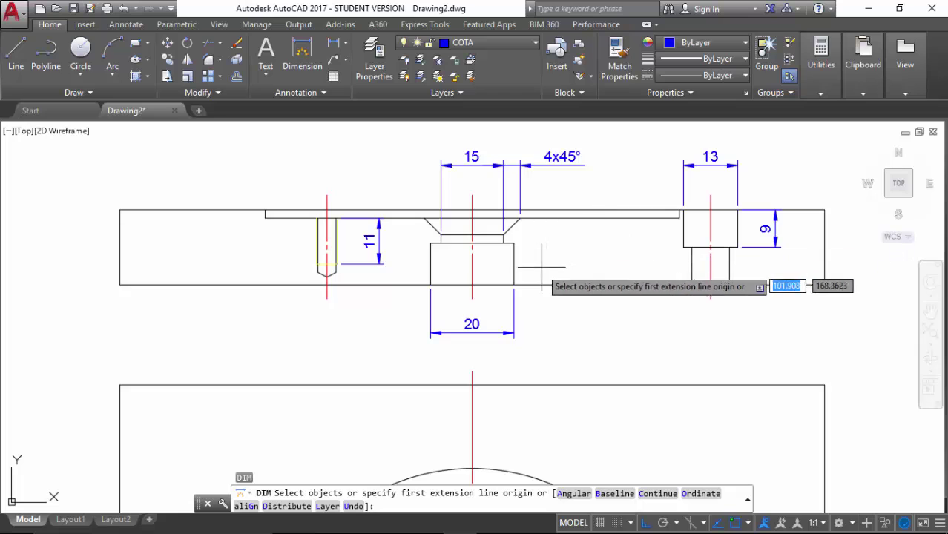
left_click(513, 285)
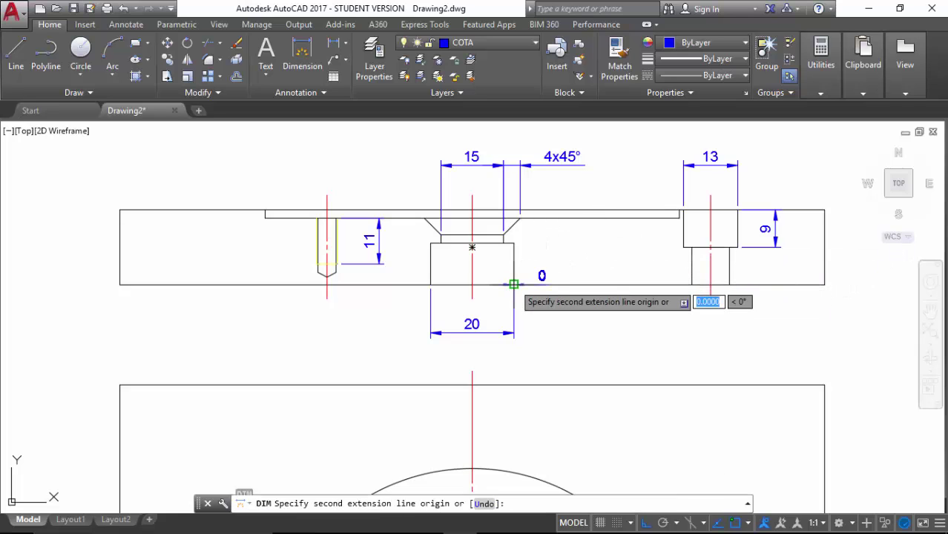
left_click(514, 242)
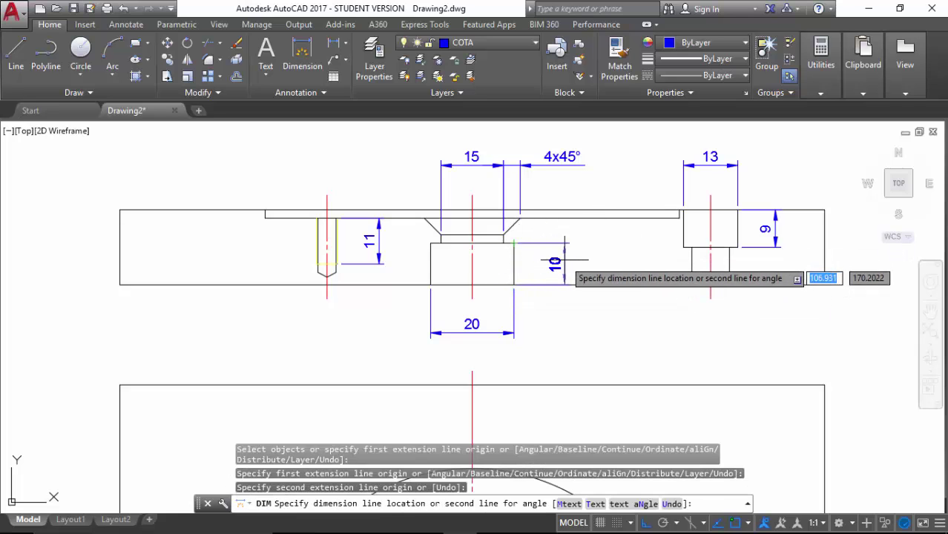
type("10")
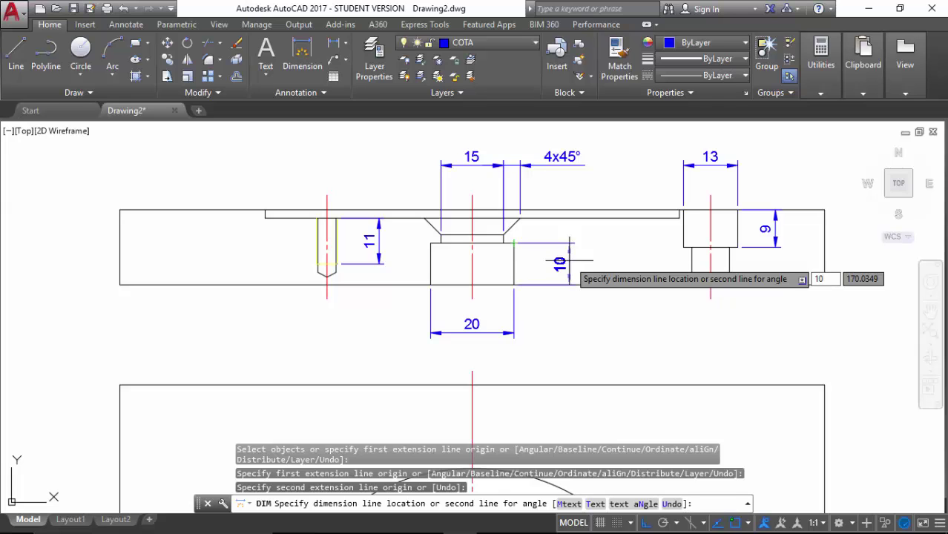
key("Return")
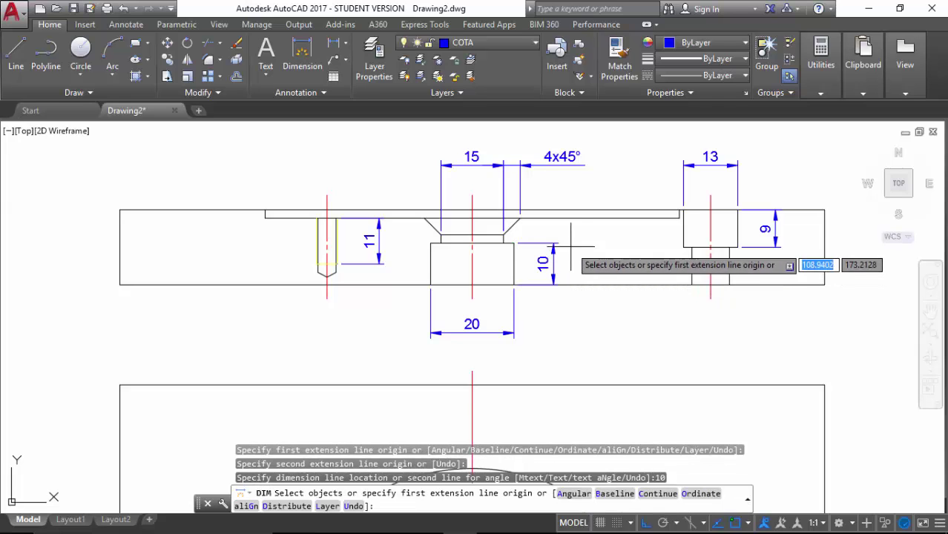
Step: Dimension the height of the central hole's narrow neck, aligning its dimension line with the lower bore's depth dimension
left_click(512, 242)
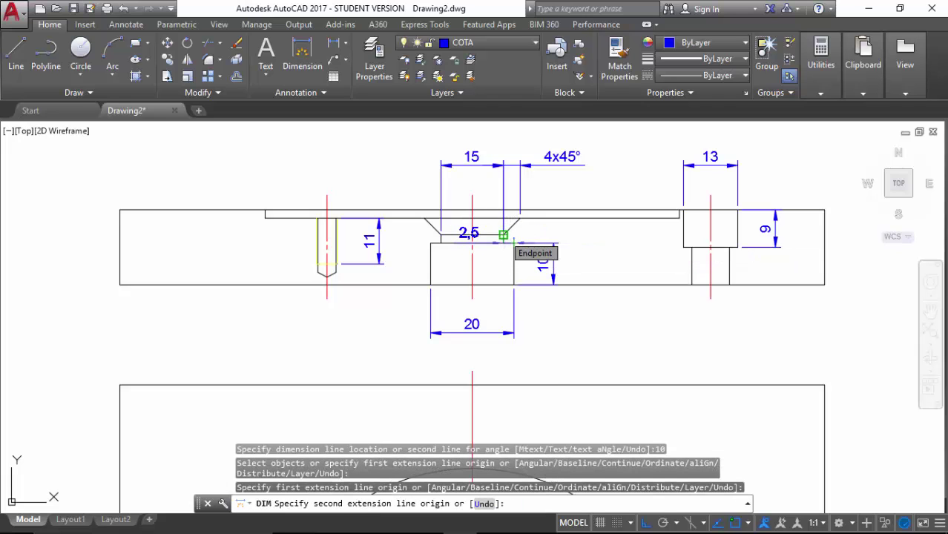
left_click(503, 236)
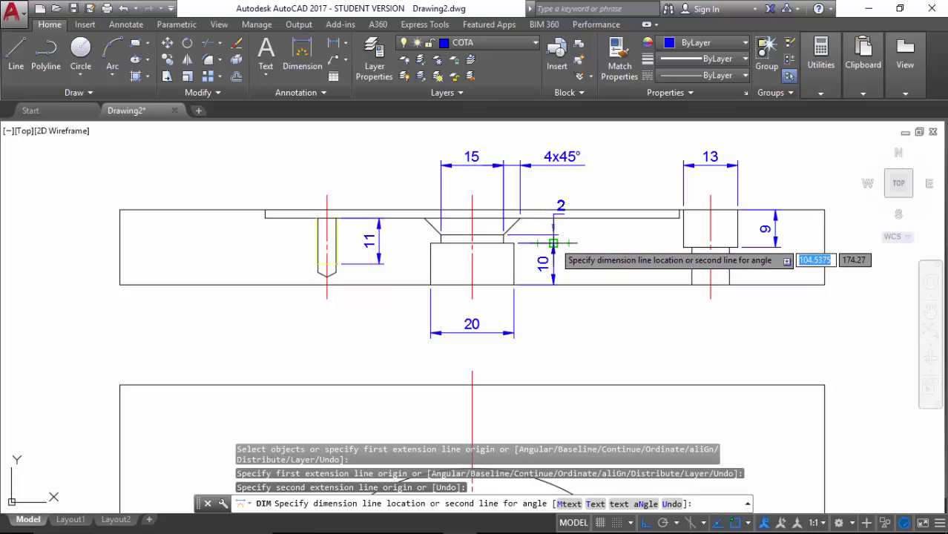
left_click(554, 241)
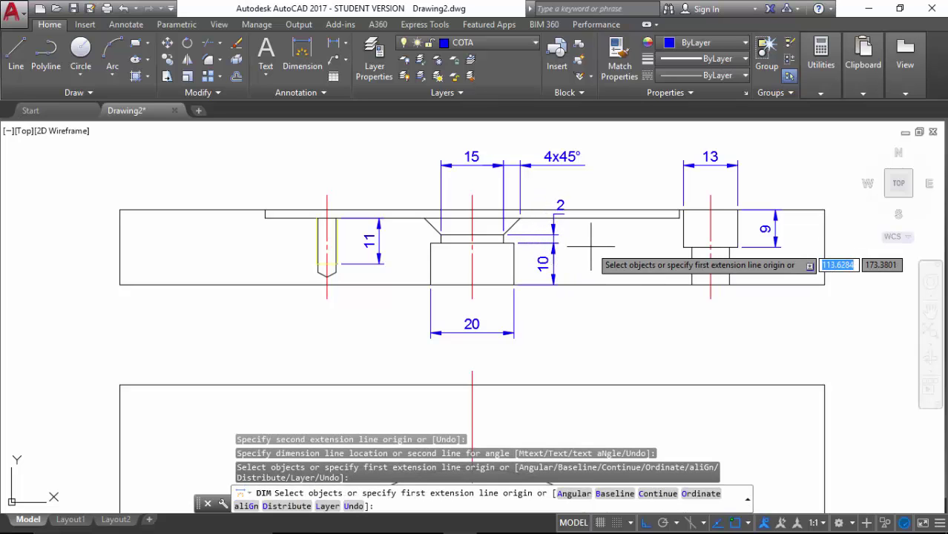
key("Escape")
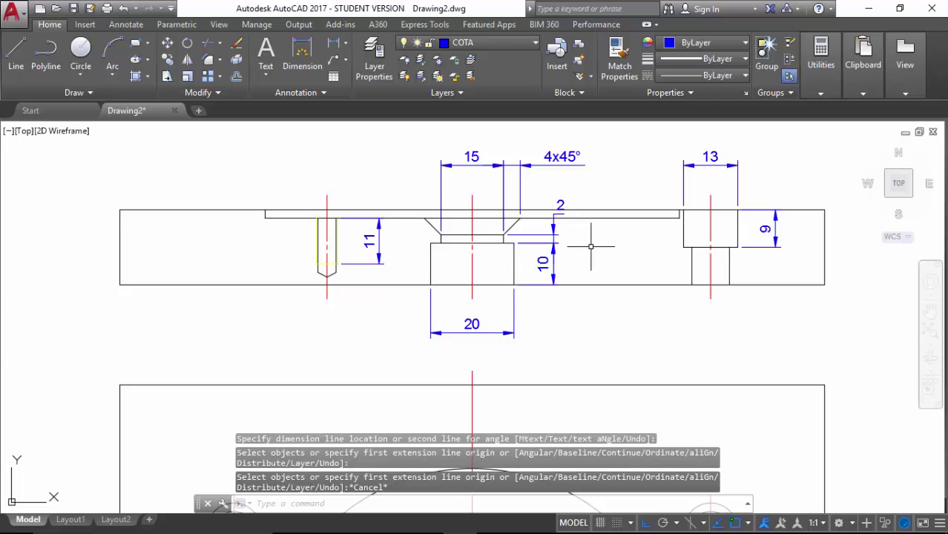
Step: Raise the neck height dimension's text by setting its vertical text position to 185
left_click(553, 223)
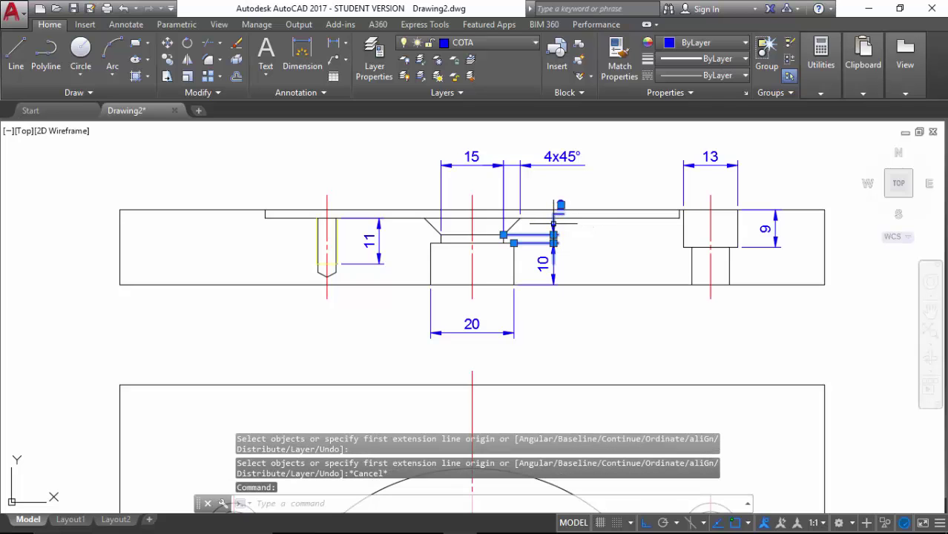
right_click(554, 223)
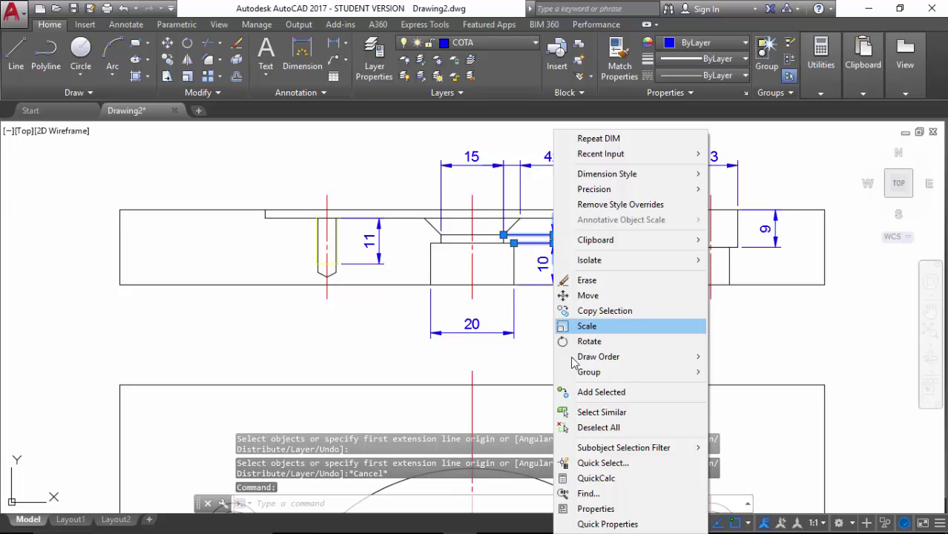
left_click(594, 509)
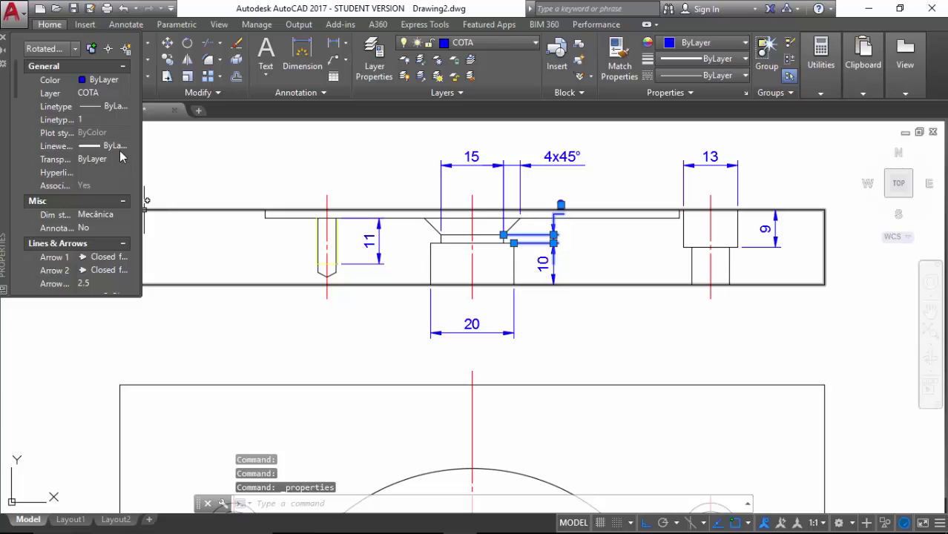
scroll(119, 160, "down", 4)
scroll(117, 166, "down", 5)
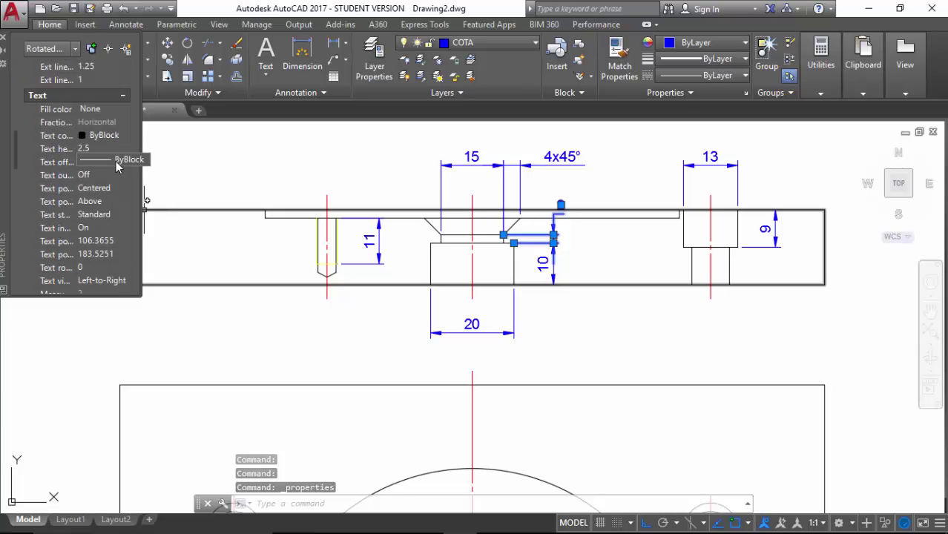
left_click(108, 256)
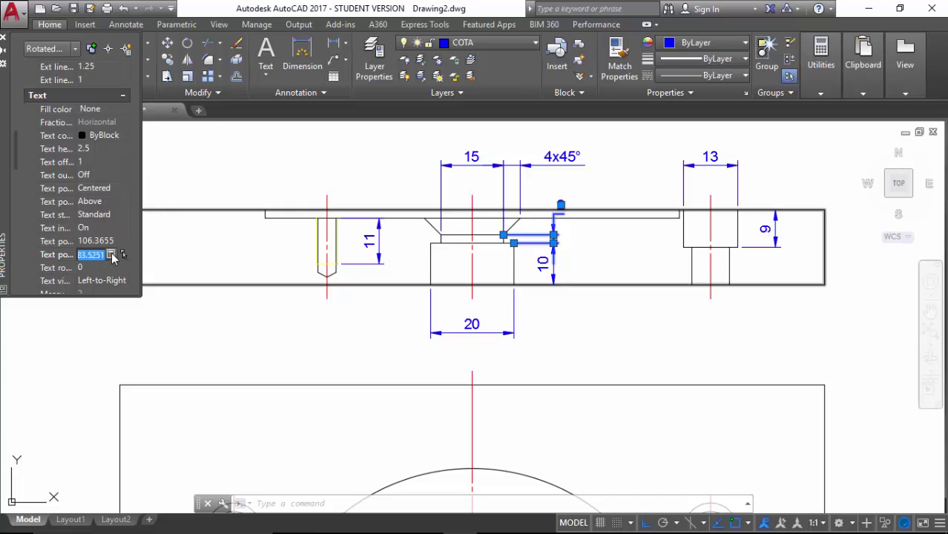
left_click(112, 255)
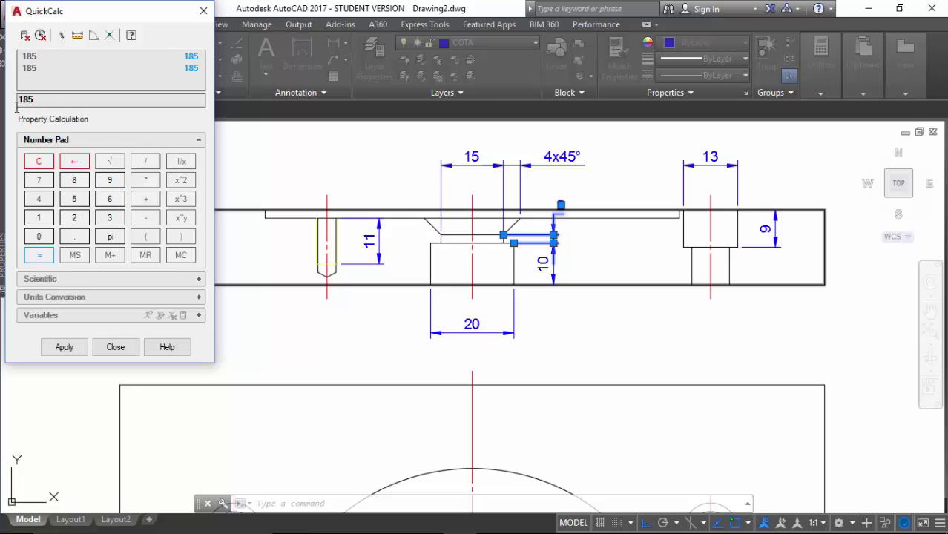
left_click(61, 347)
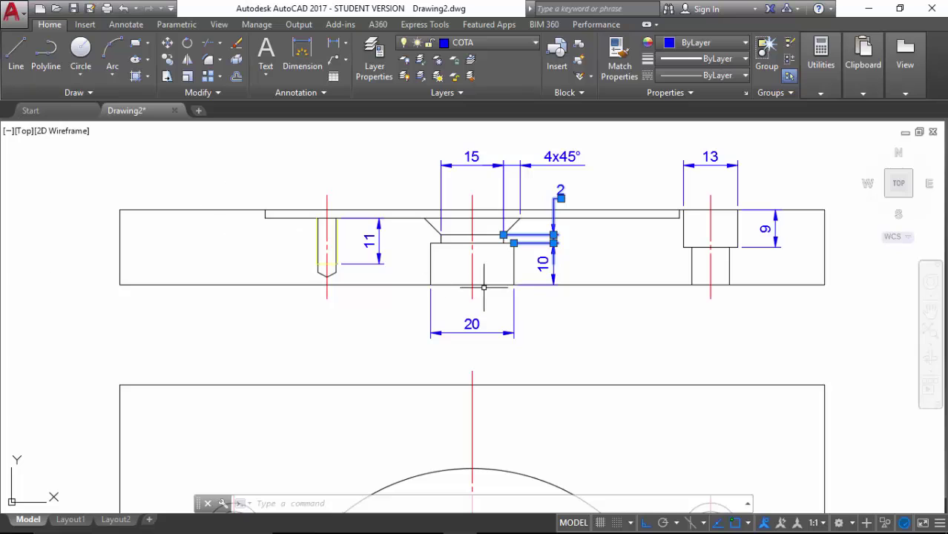
key("Escape")
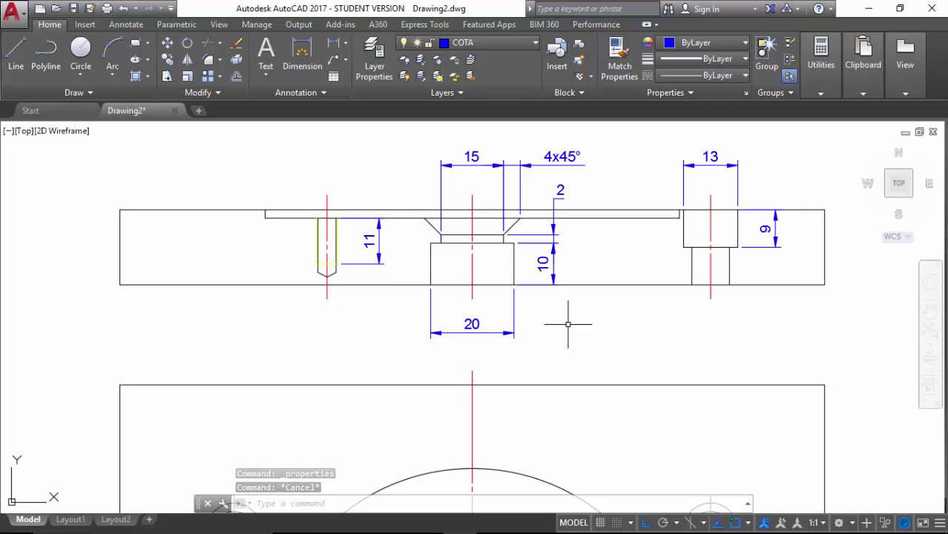
Step: Dimension the vertical spacing between the top view's two right-hand counterbored holes, placing the dimension line at the lower centerline's outer end
scroll(568, 324, "up", 2)
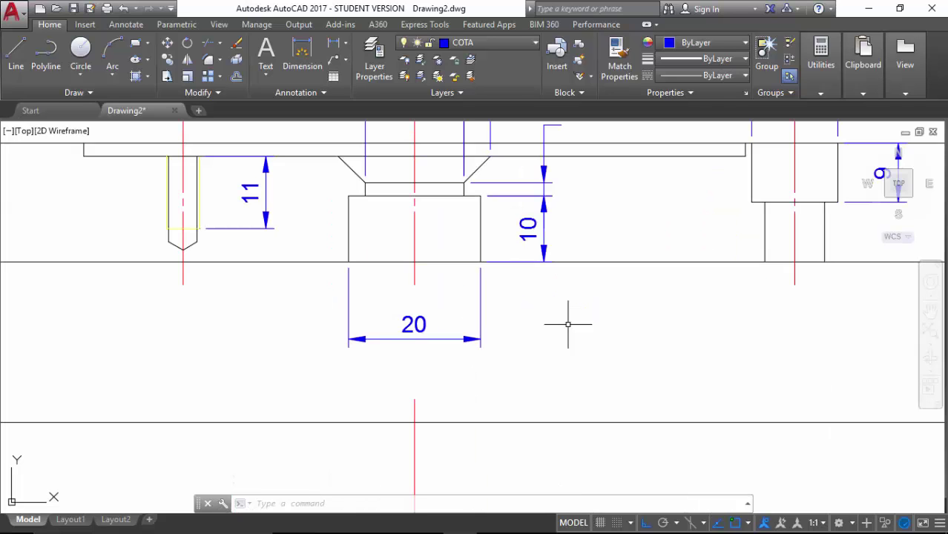
scroll(568, 324, "down", 4)
mouse_move(590, 397)
middle_mouse_down()
mouse_move(586, 248)
mouse_move(542, 165)
middle_mouse_up()
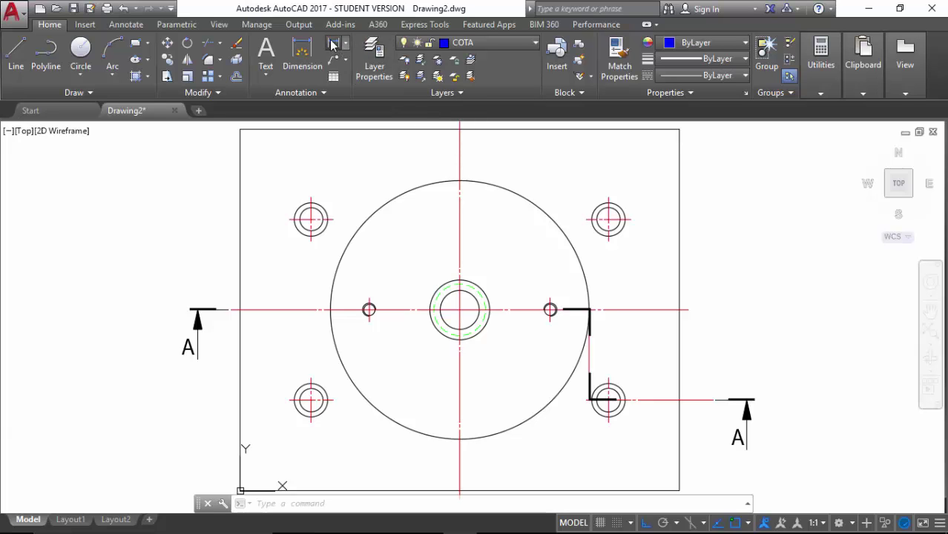
left_click(334, 45)
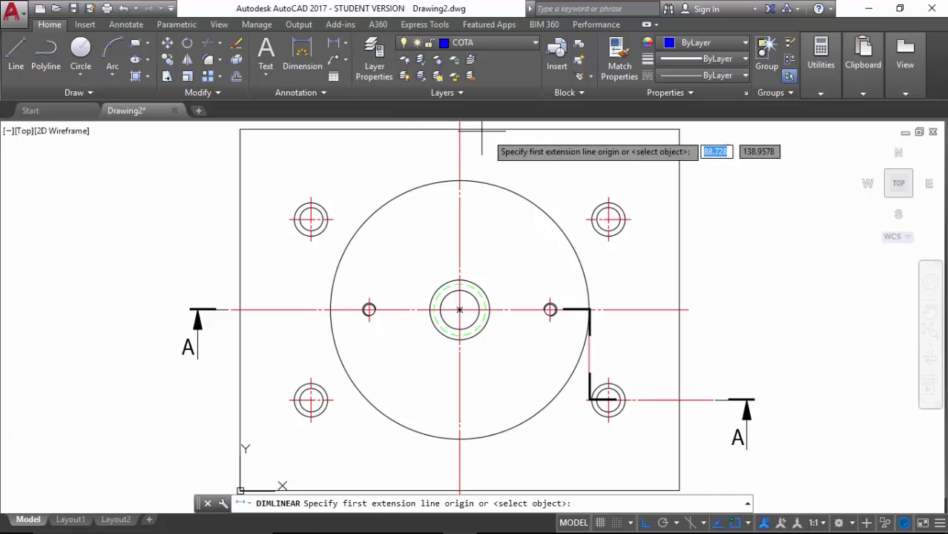
left_click(637, 219)
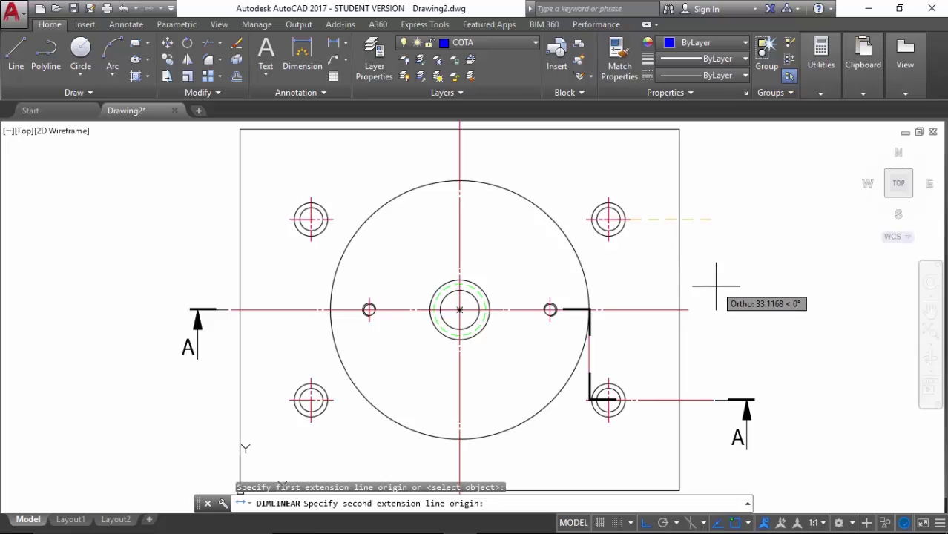
left_click(713, 400)
left_click(714, 400)
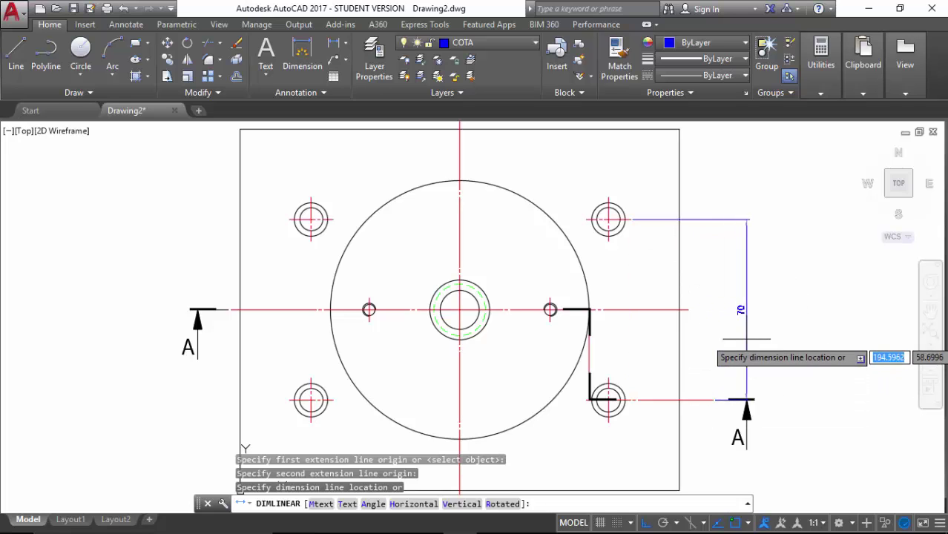
left_click(713, 400)
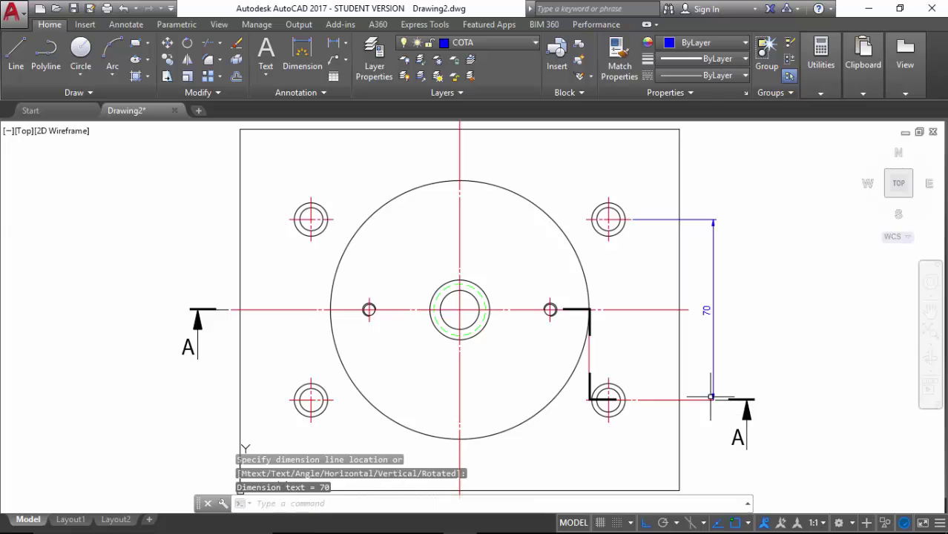
Step: Draw a horizontal helper line 10 units long to the right from the outer end of the lower section A mark
type("l")
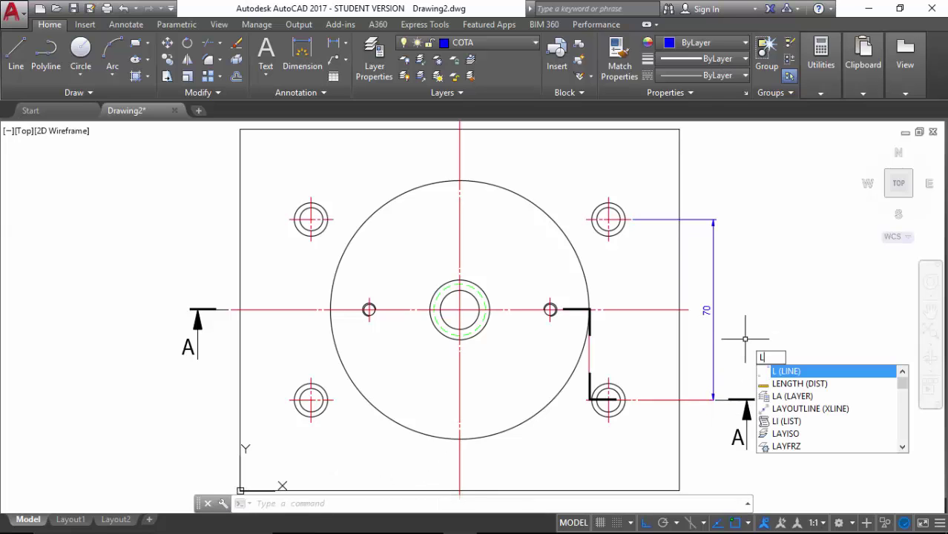
key("Return")
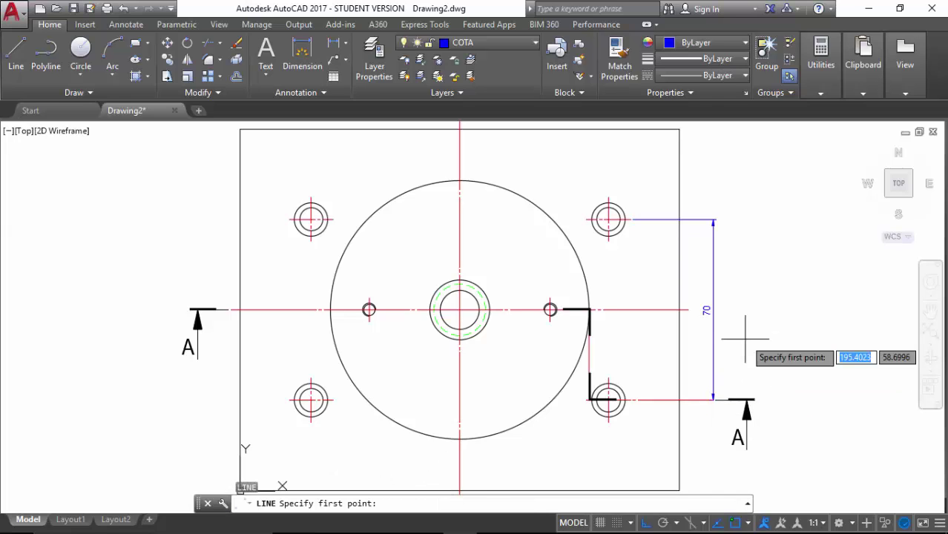
left_click(754, 399)
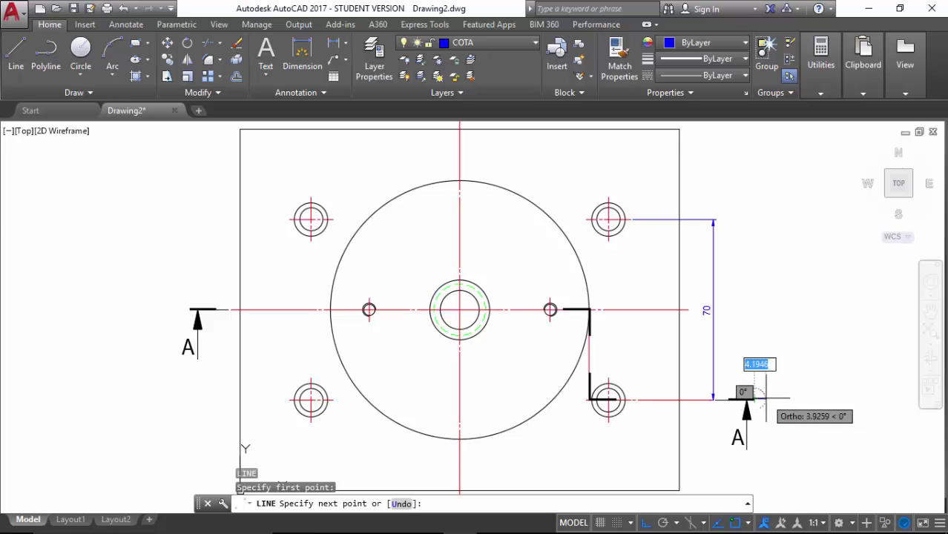
type("1")
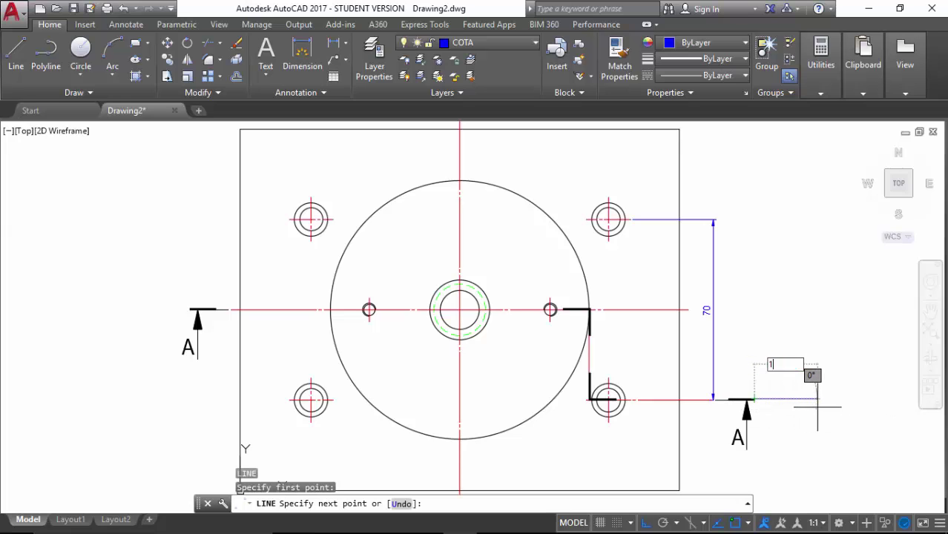
type("0")
key("Return")
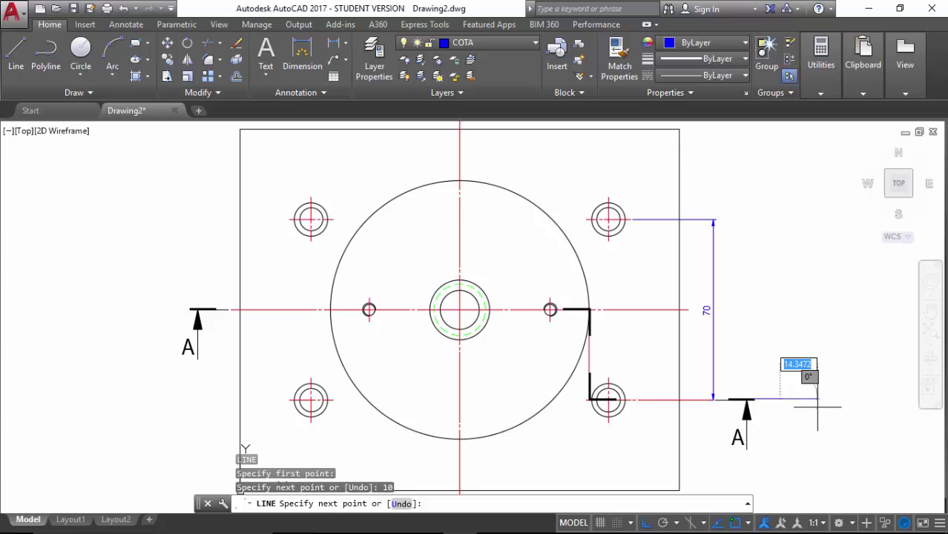
key("Escape")
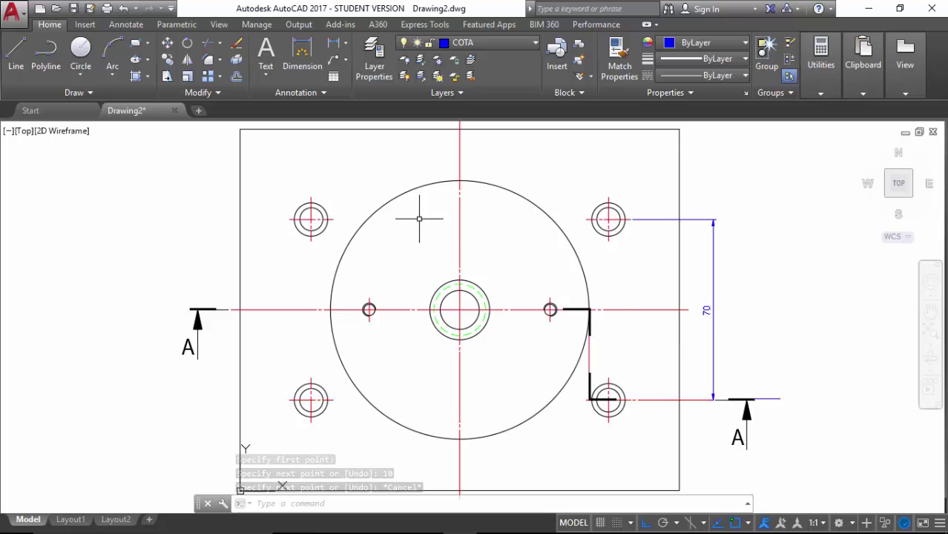
Step: Dimension the plate's full height from its right edge, placing it at the helper line's outer end, and delete that helper line
left_click(303, 54)
key("Return")
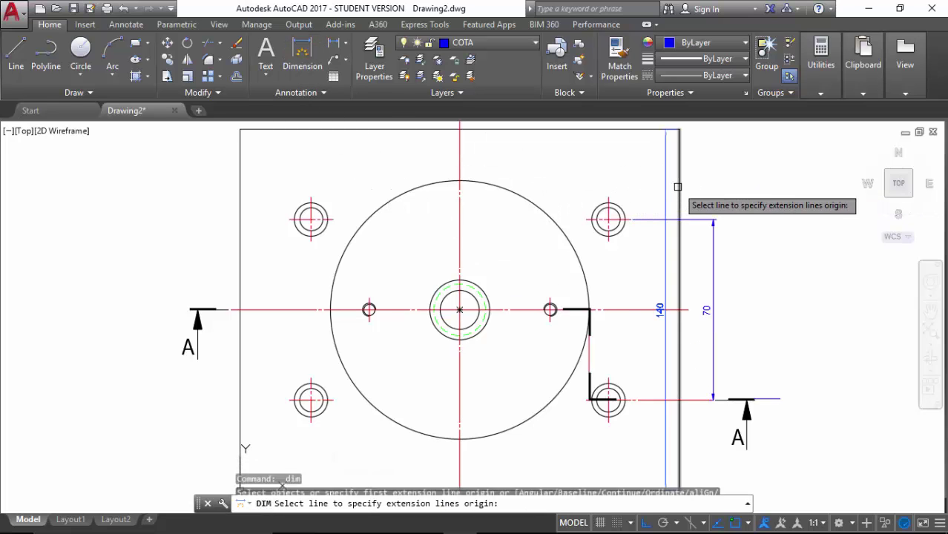
left_click(679, 186)
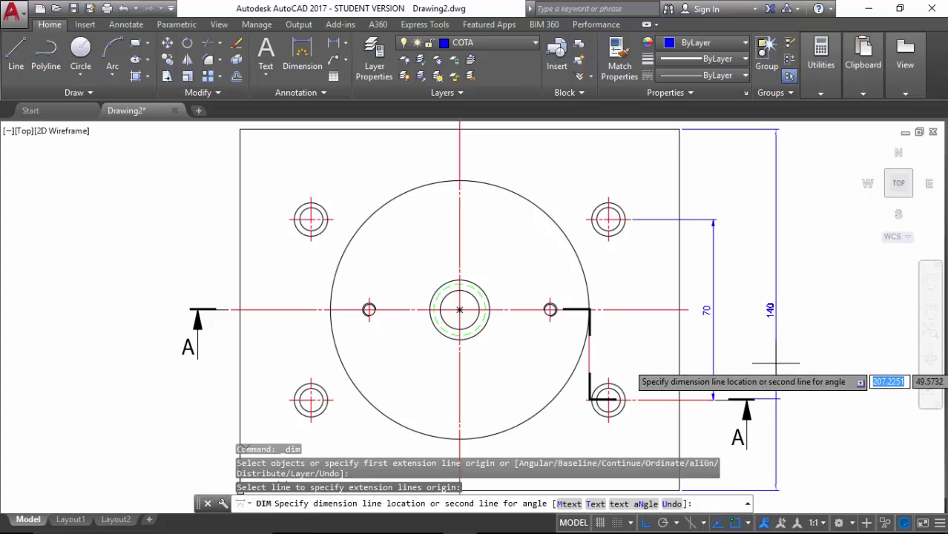
left_click(781, 400)
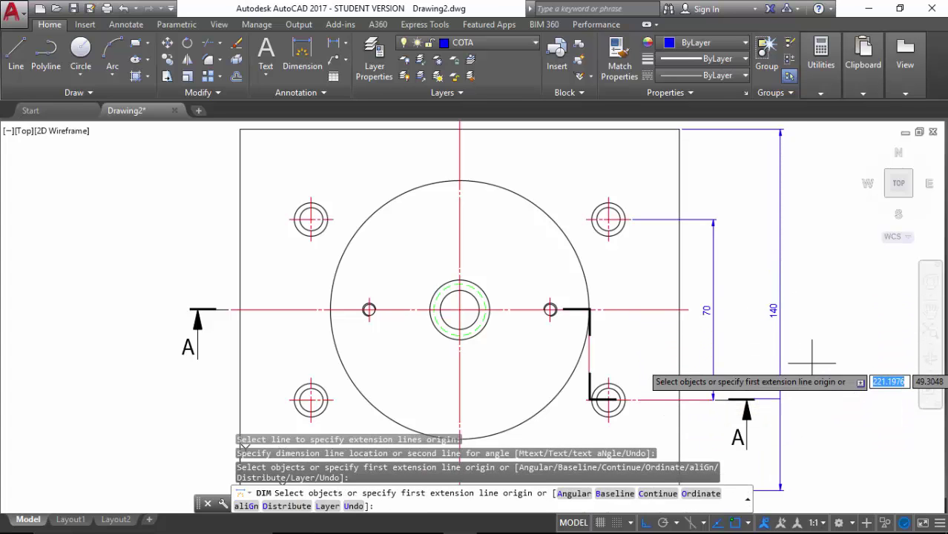
key("Escape")
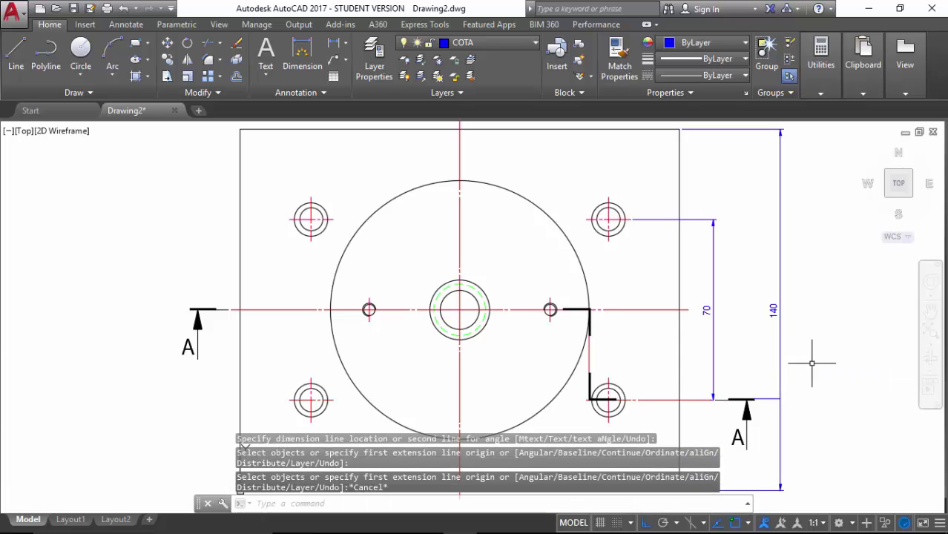
left_click(767, 399)
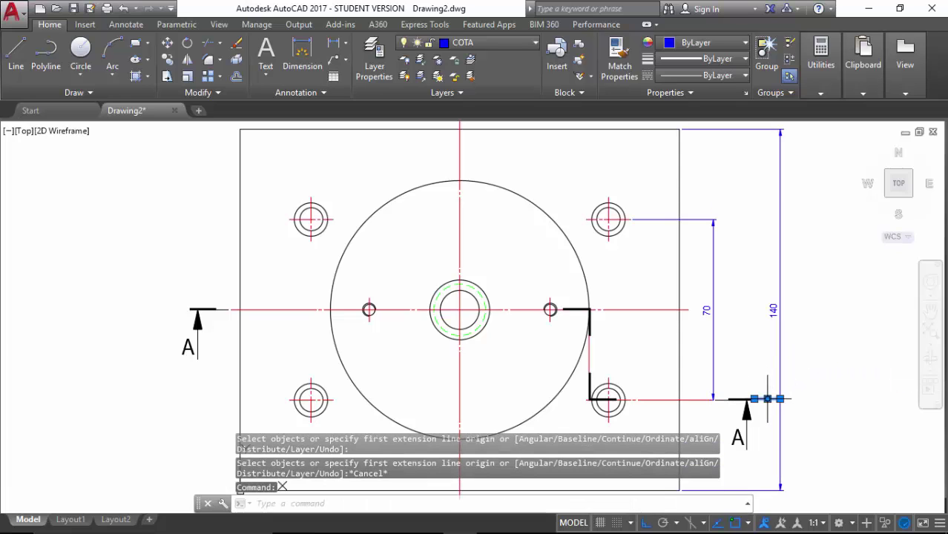
key("Delete")
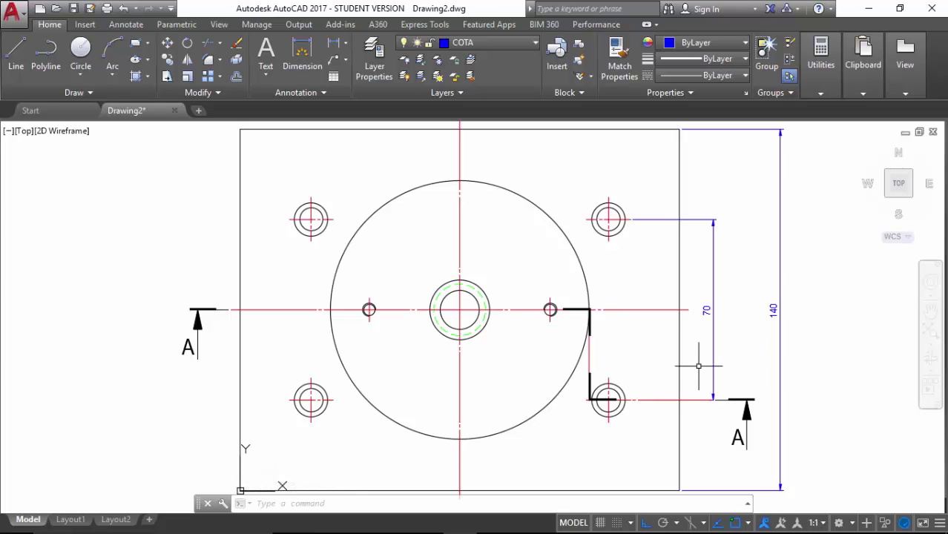
Step: Draw a vertical helper line 10 units long, starting 13.5 units below the midpoint of the plate's lower edge
mouse_move(536, 376)
middle_mouse_down()
mouse_move(546, 250)
mouse_move(523, 185)
mouse_move(515, 212)
middle_mouse_up()
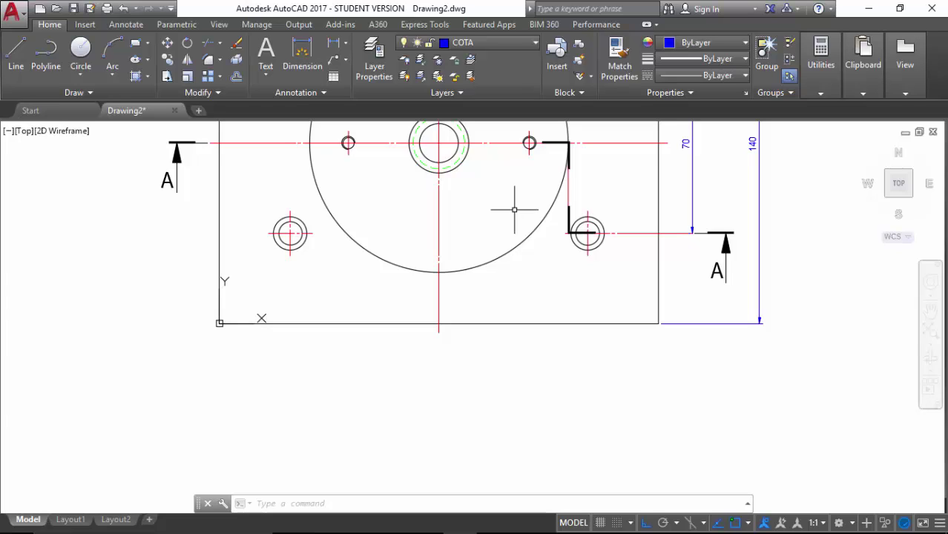
key("Return")
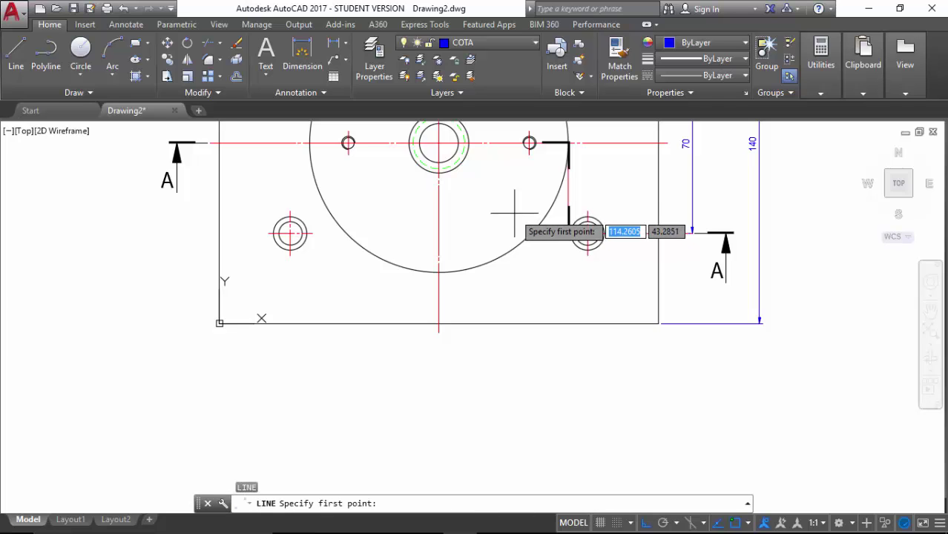
left_click(439, 323)
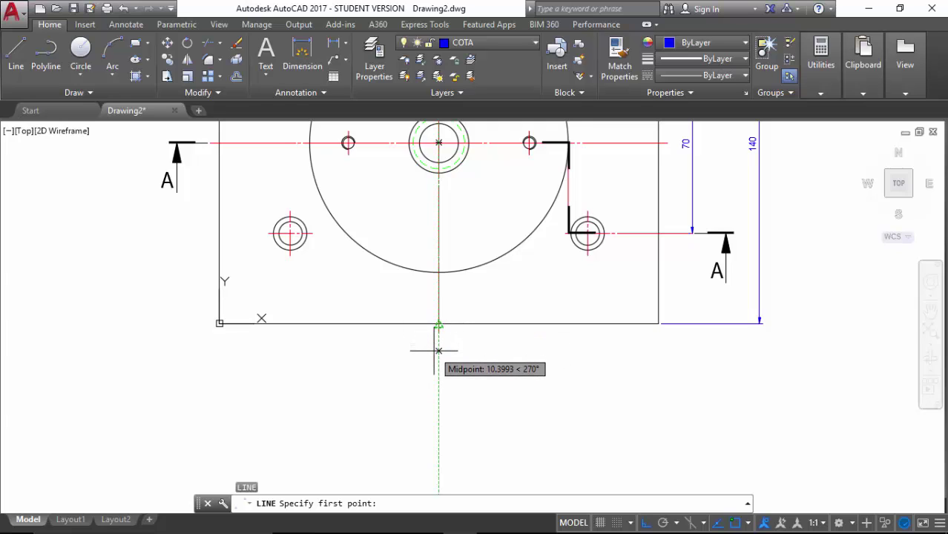
type("1")
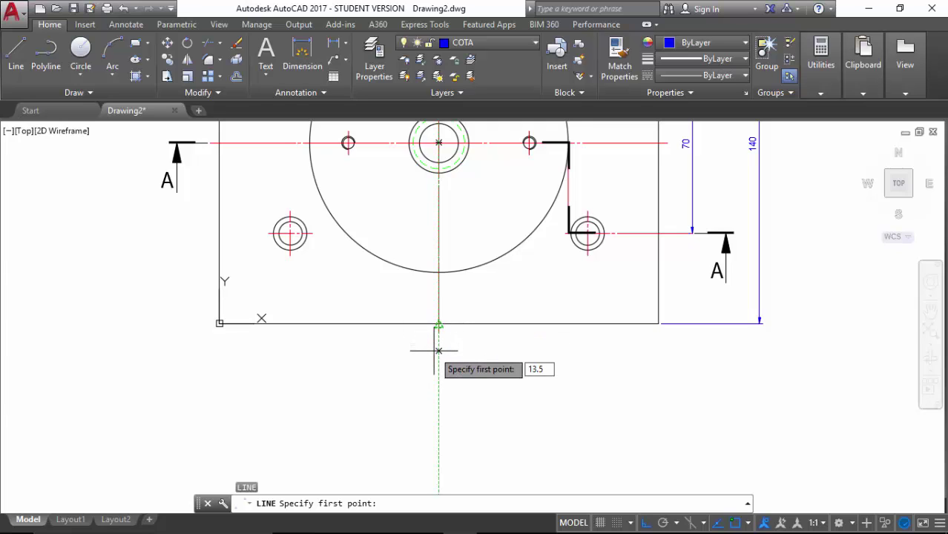
type("3.5")
key("Return")
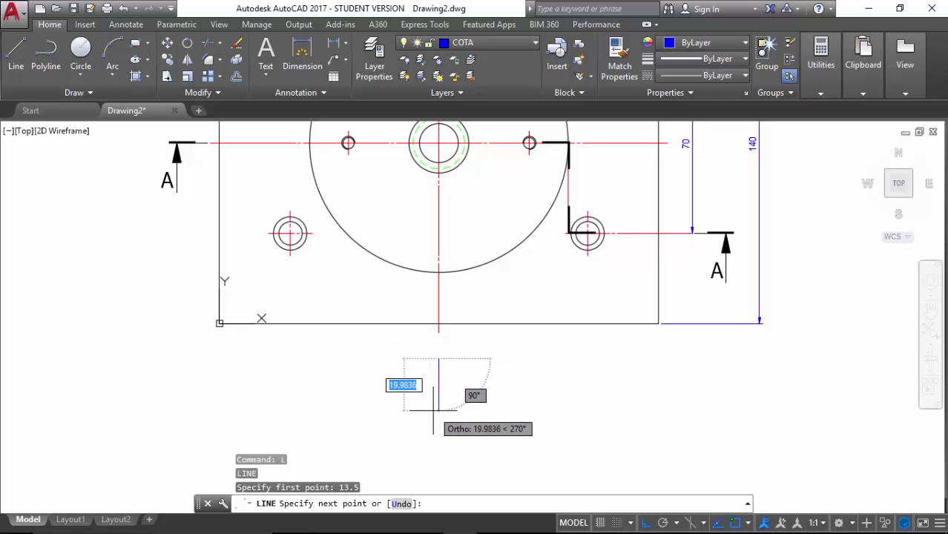
type("10")
key("Return")
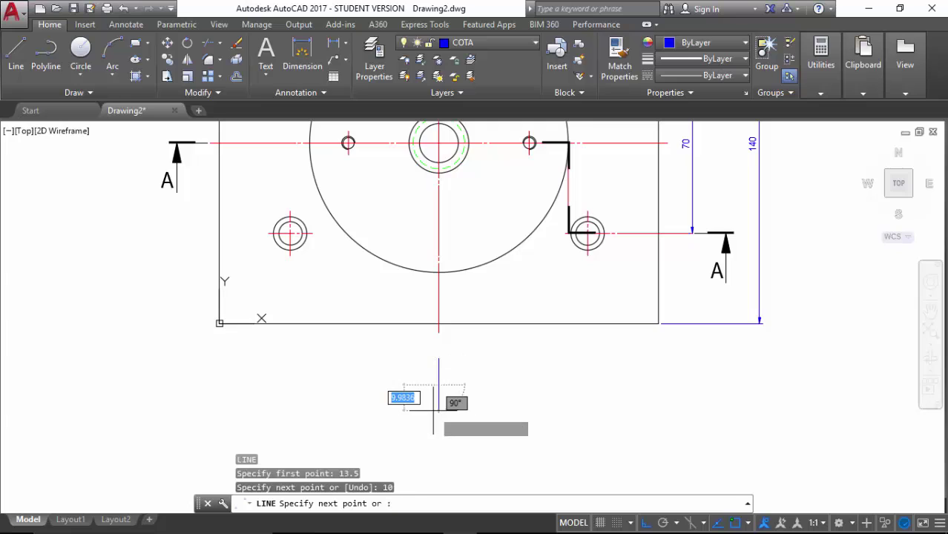
key("Escape")
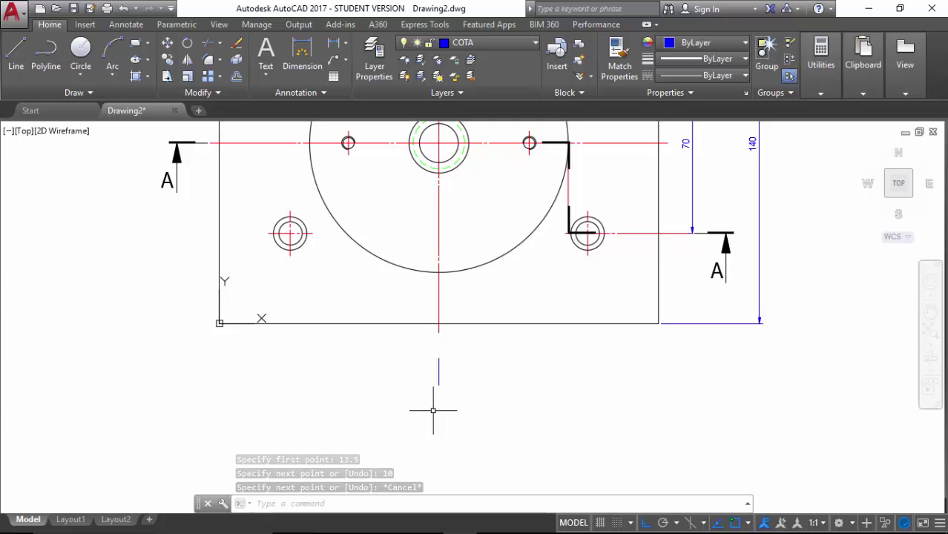
Step: Draw a second vertical helper line 10 units long, starting 10 units below the end of the first one
key("Return")
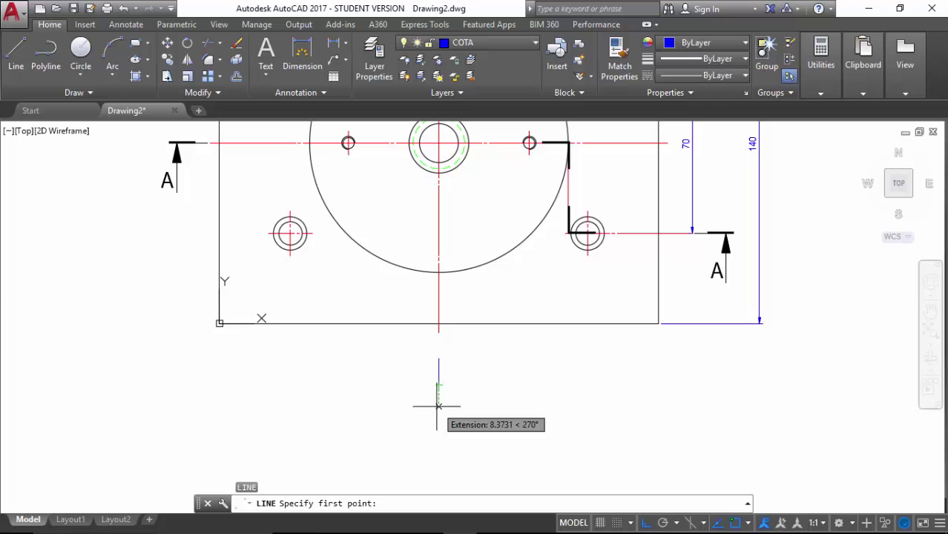
type("10")
key("Return")
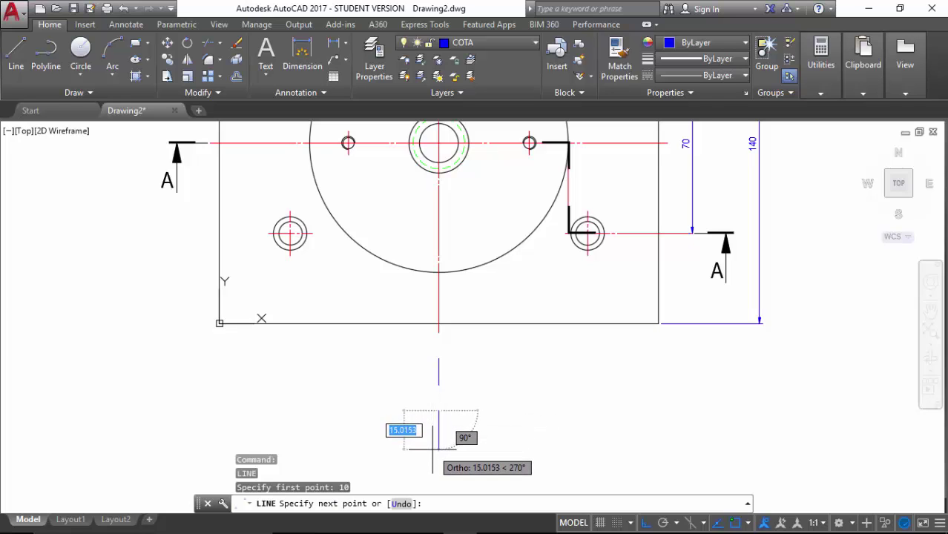
type("10")
key("Return")
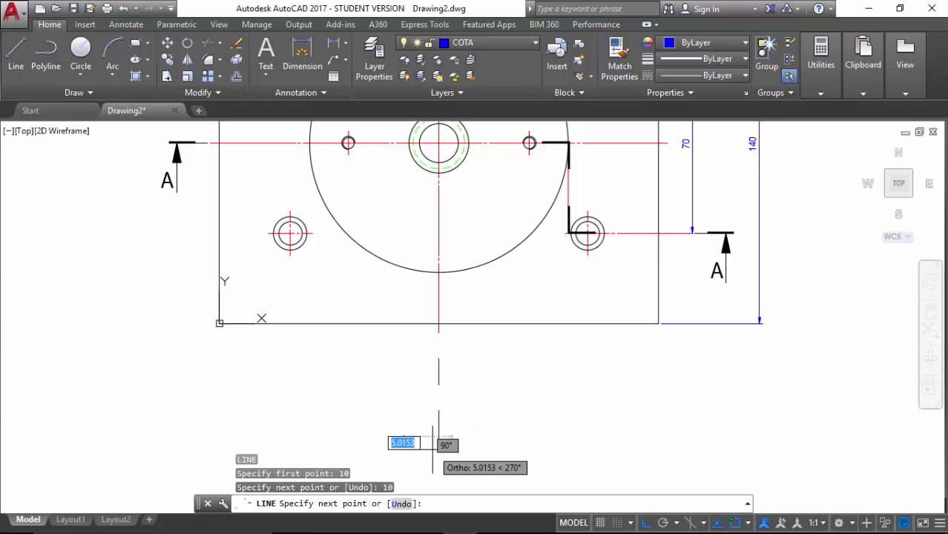
key("Escape")
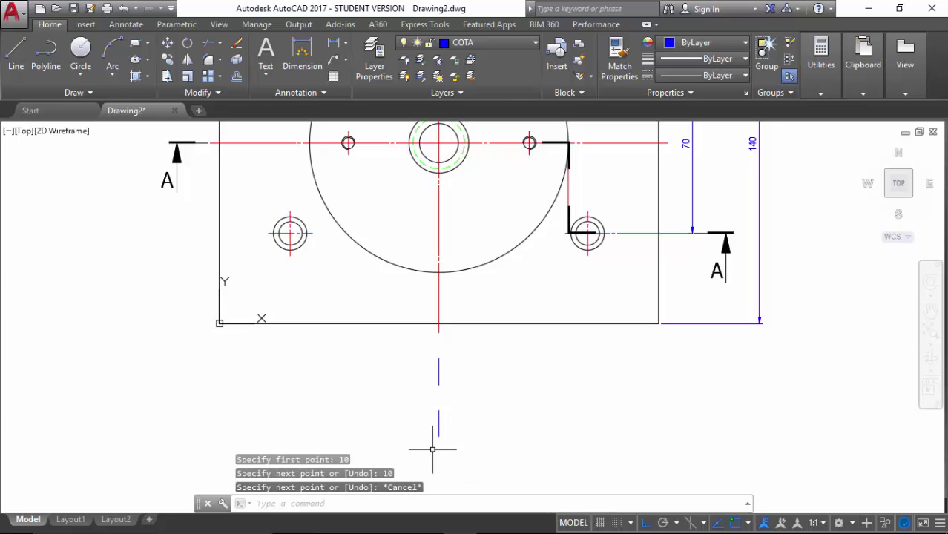
Step: Dimension the horizontal spacing between the two small holes, placing the dimension line at the upper end of the first helper line
left_click(301, 60)
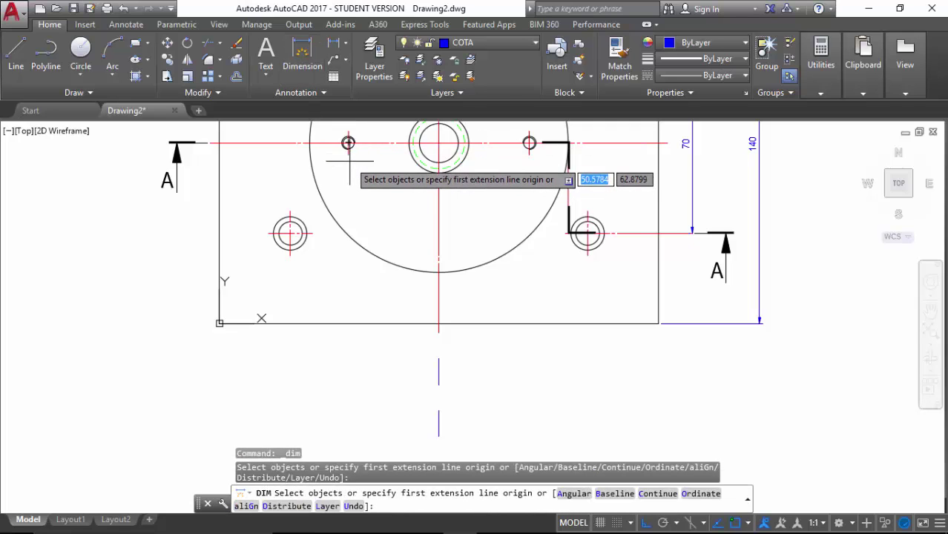
left_click(348, 154)
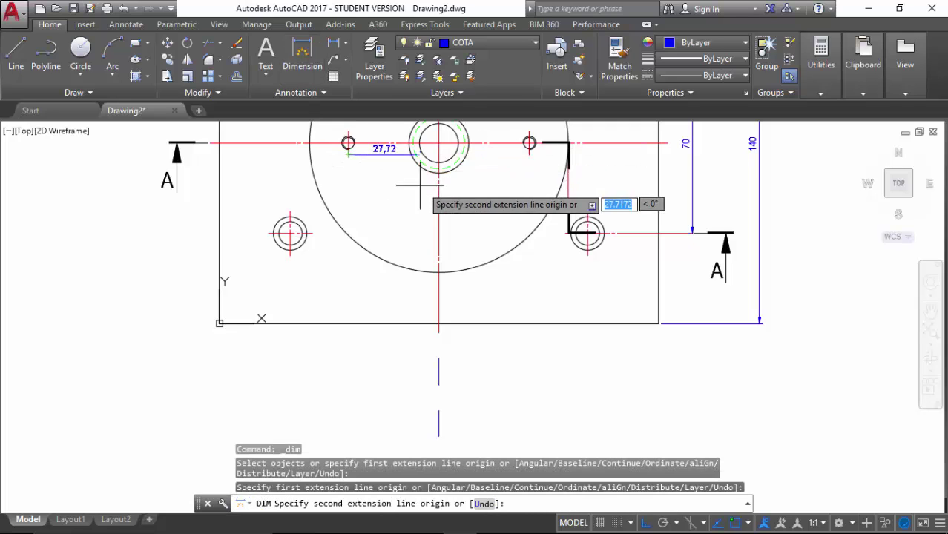
left_click(529, 155)
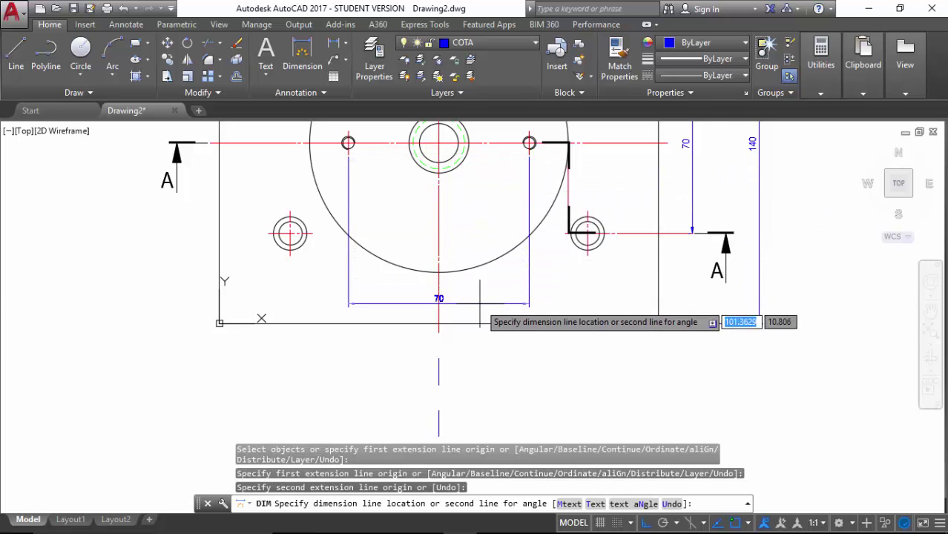
left_click(438, 359)
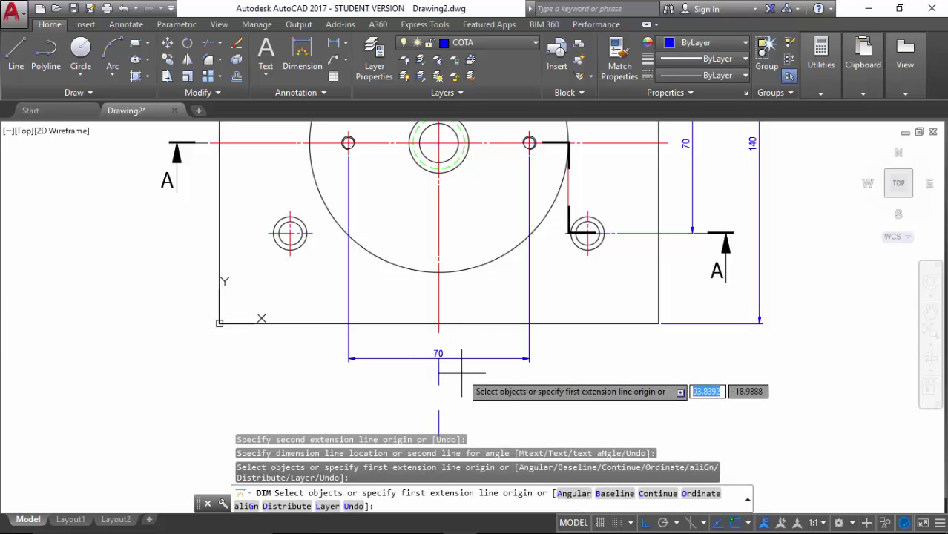
Step: Dimension the horizontal spacing between the two lower counterbored holes, placing the dimension line at the lower end of the first helper line
left_click(587, 255)
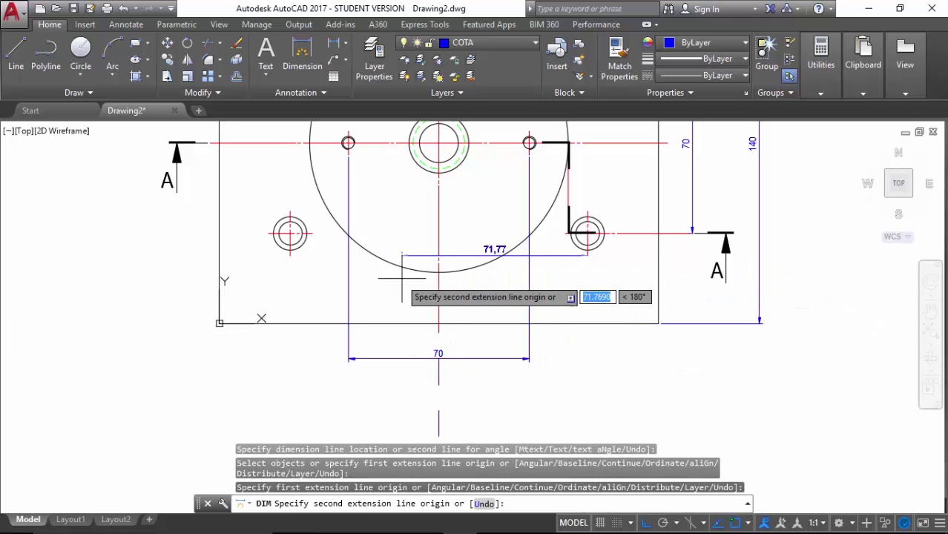
left_click(290, 255)
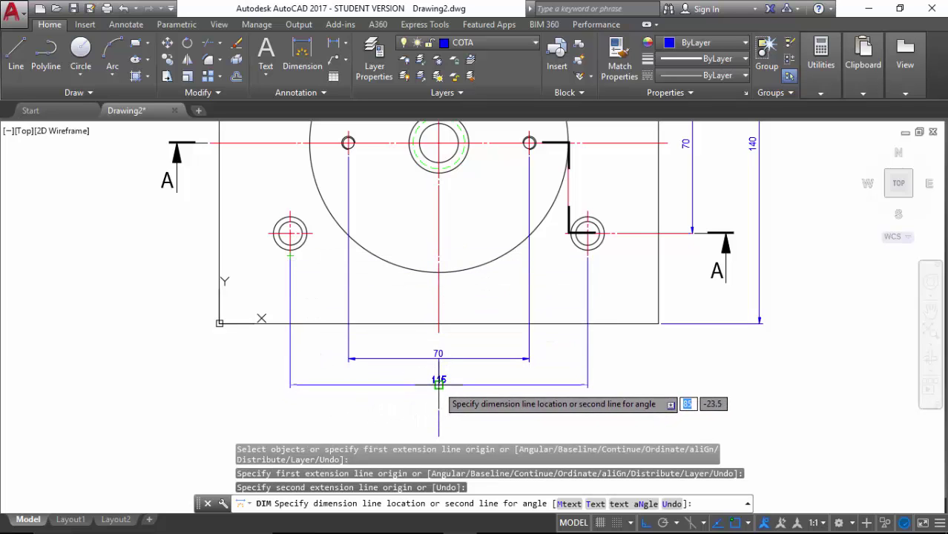
left_click(439, 384)
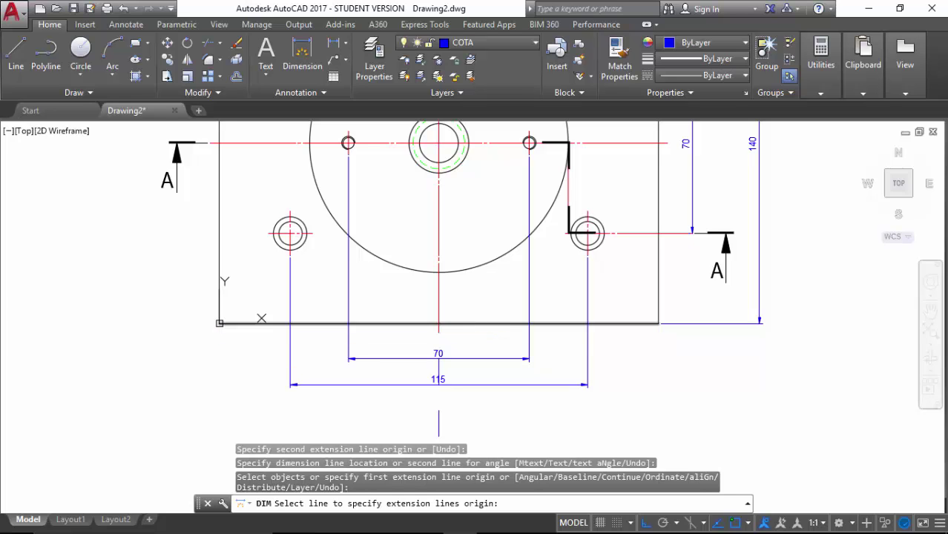
Step: Dimension the plate's full width from its lower edge, placing the dimension line at the upper end of the second helper line
left_click(492, 325)
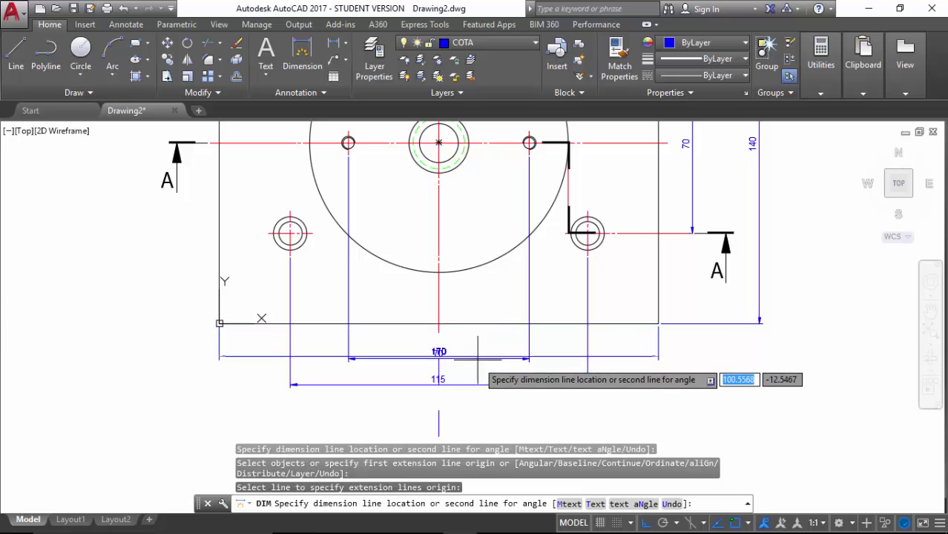
left_click(439, 409)
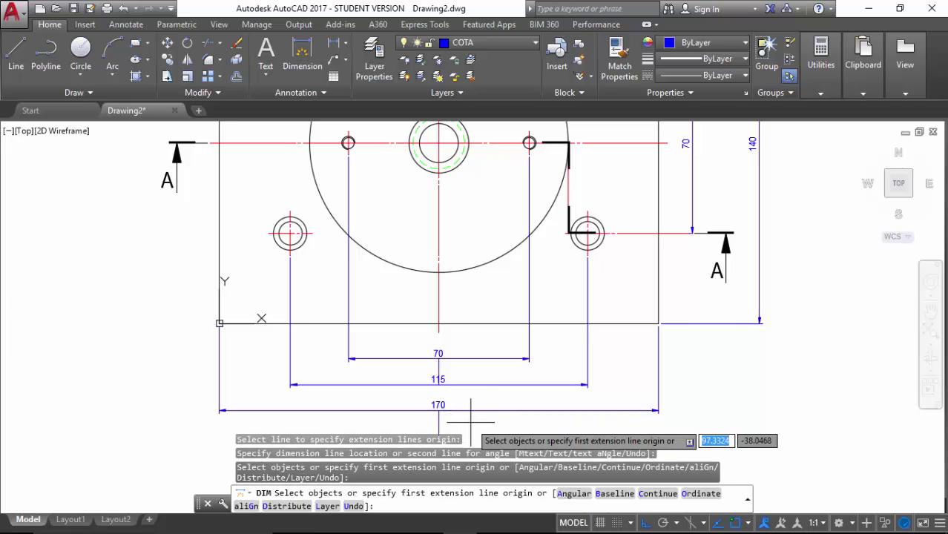
key("Escape")
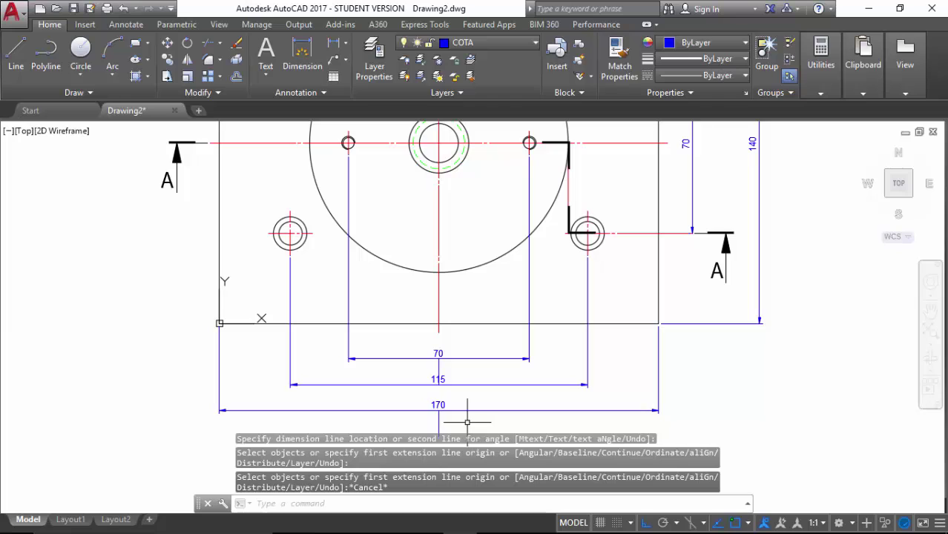
Step: Delete both vertical helper lines below the plate
left_click(439, 413)
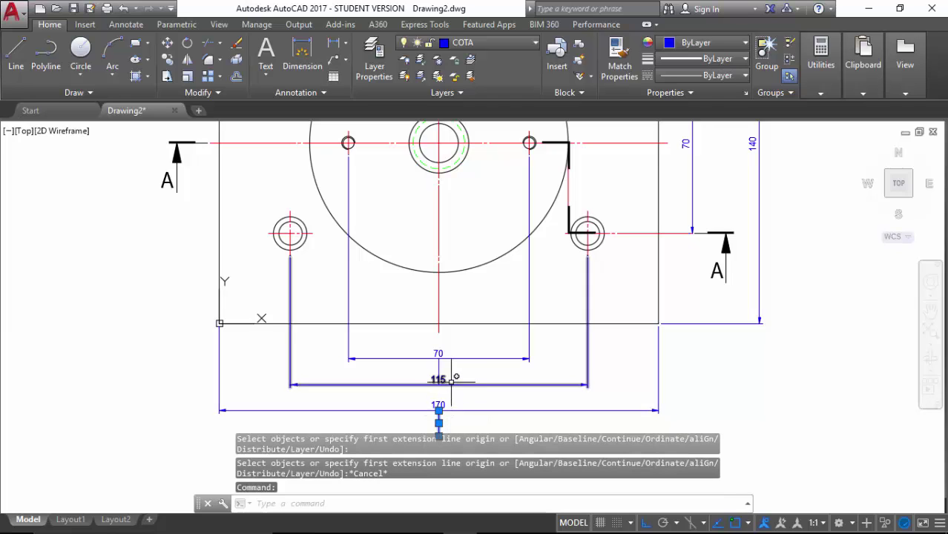
left_click(439, 367)
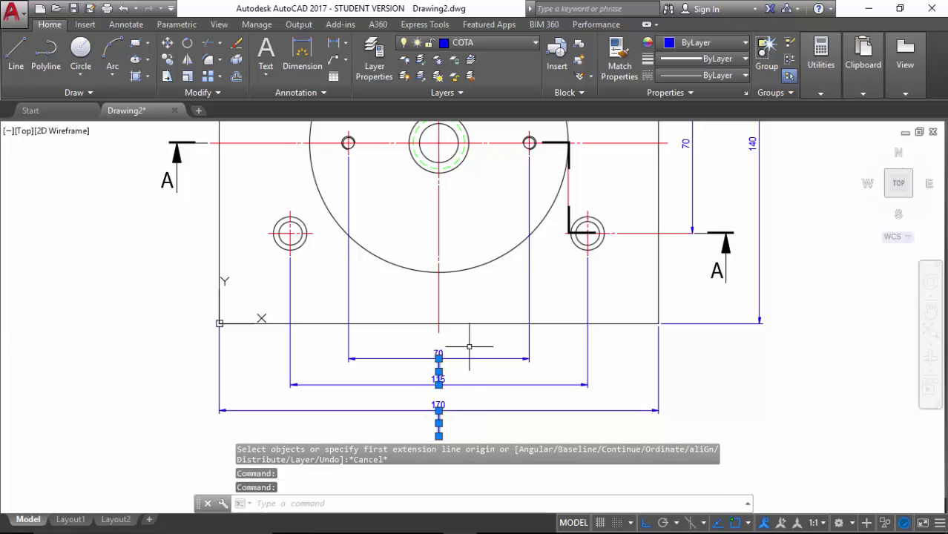
key("Delete")
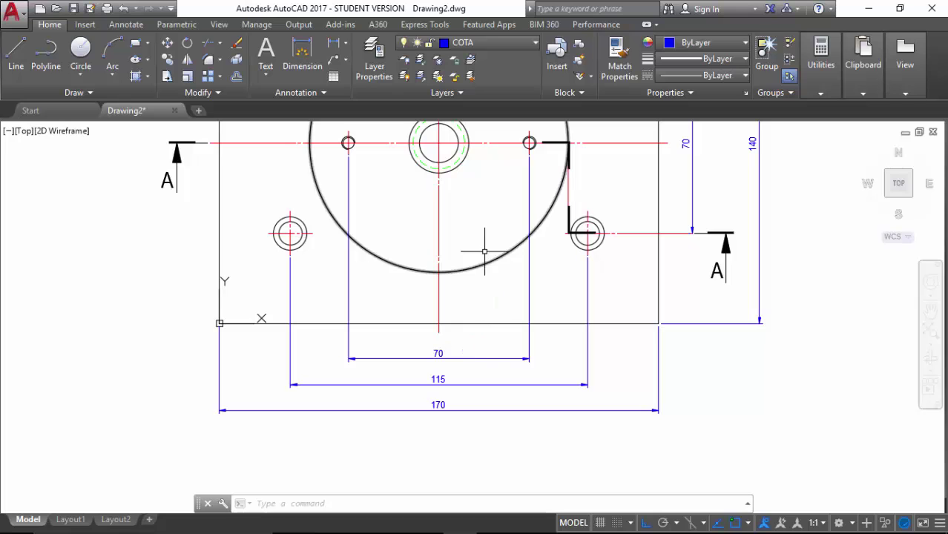
Step: Add a diameter dimension to the large circle in the top view, placing its text outside the circle at the upper right
middle_click_drag(482, 209, 482, 362)
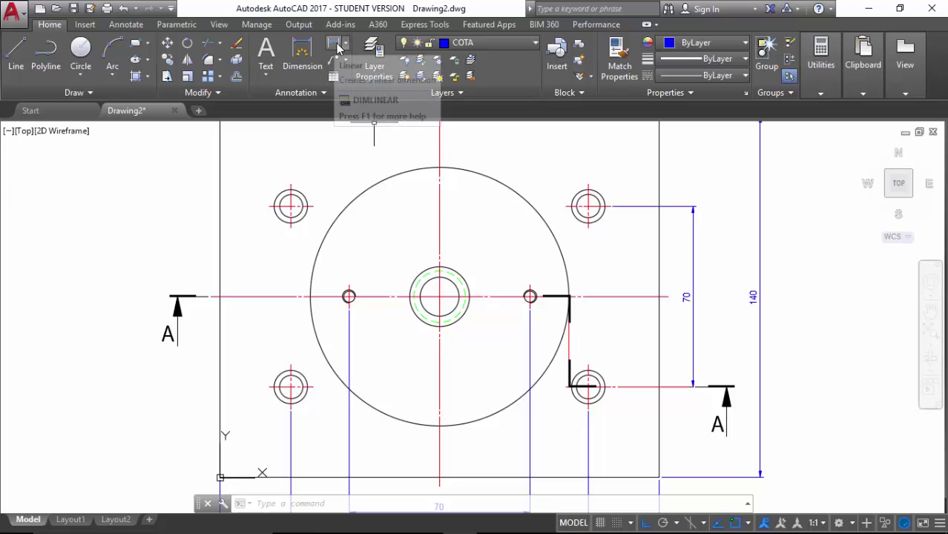
left_click(345, 47)
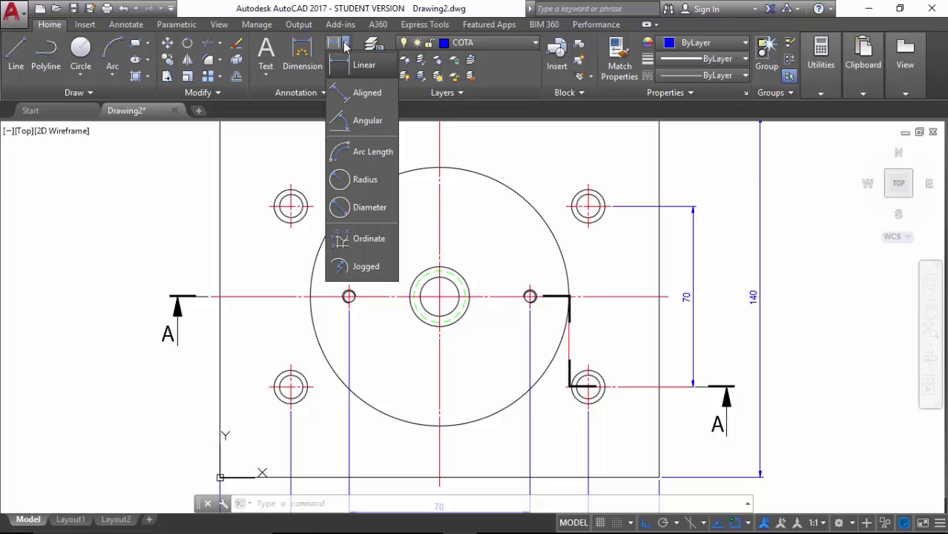
left_click(341, 207)
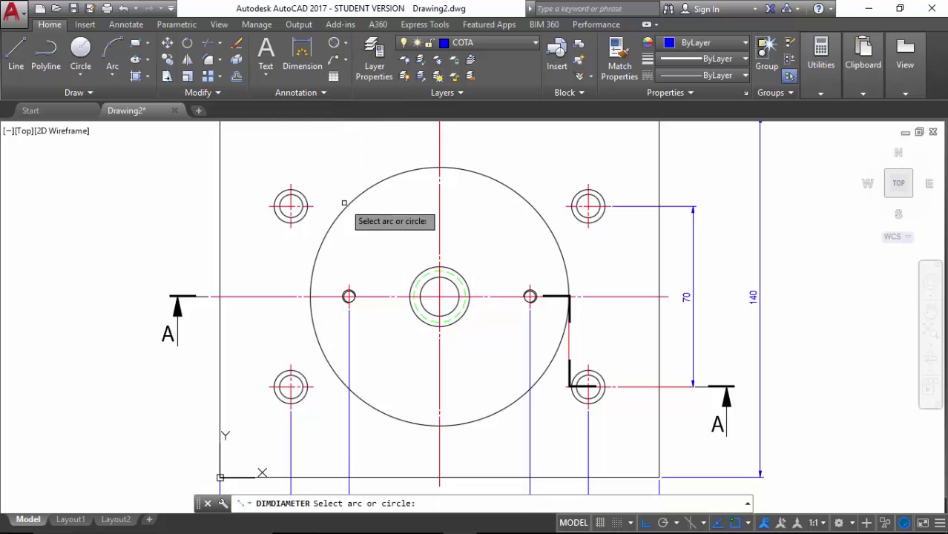
left_click(520, 196)
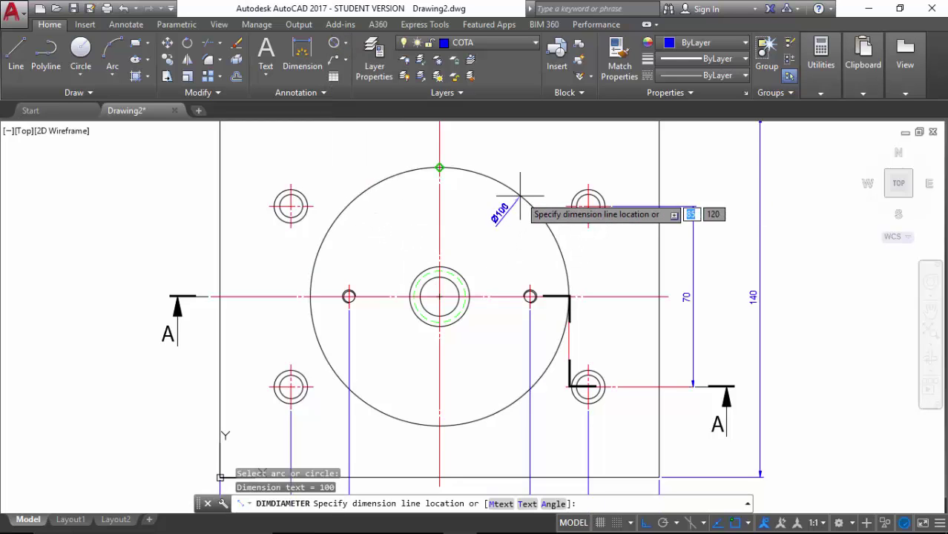
left_click(533, 155)
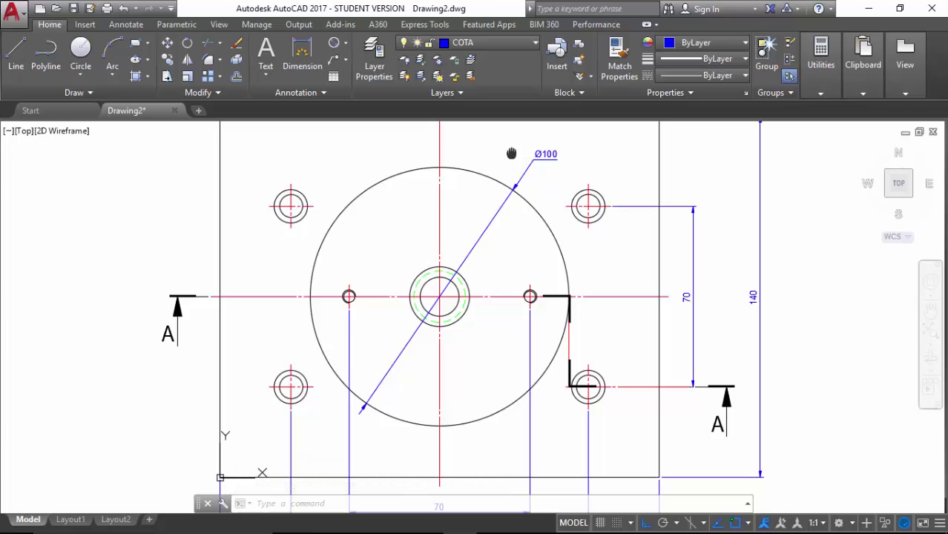
Step: Dimension the section view's full thickness at its right edge, aligning the dimension line with the top view's vertical hole-spacing dimension
middle_click_drag(511, 154, 443, 347)
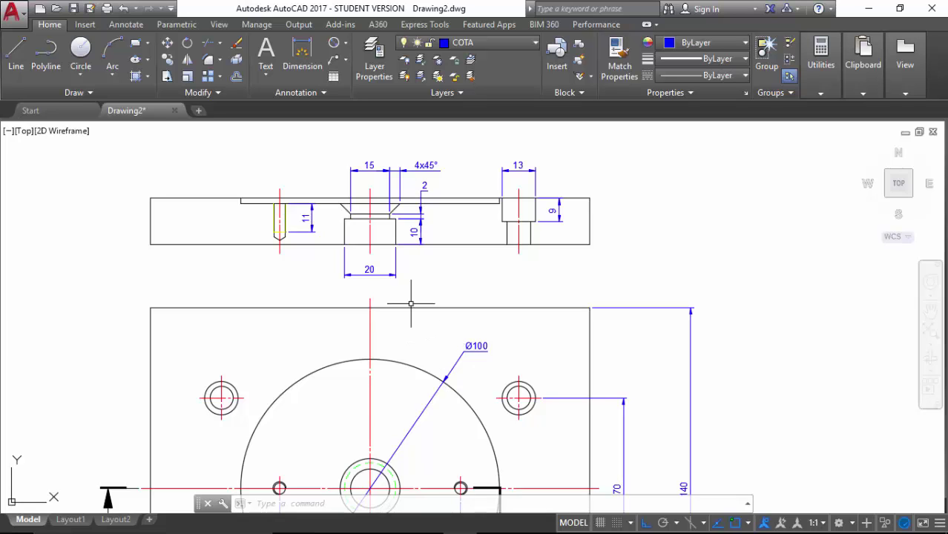
left_click(302, 53)
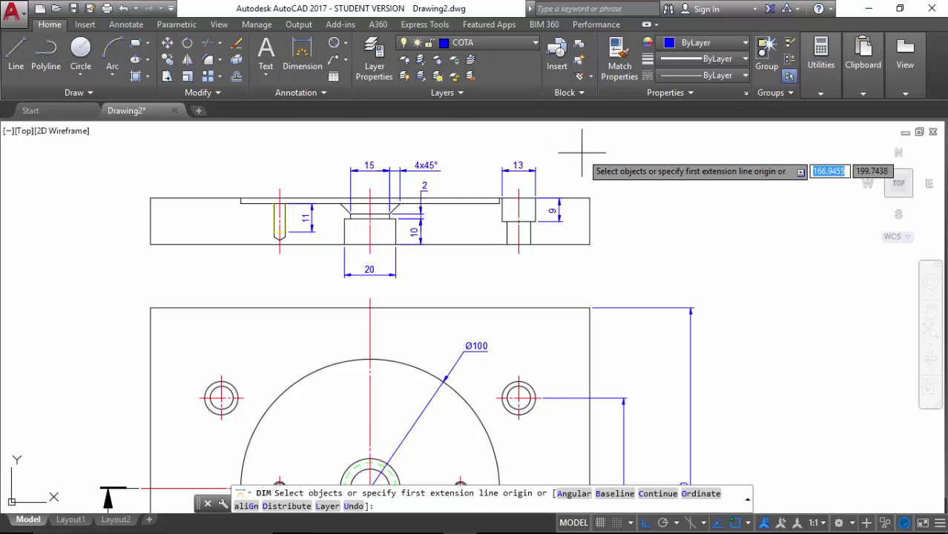
key("Return")
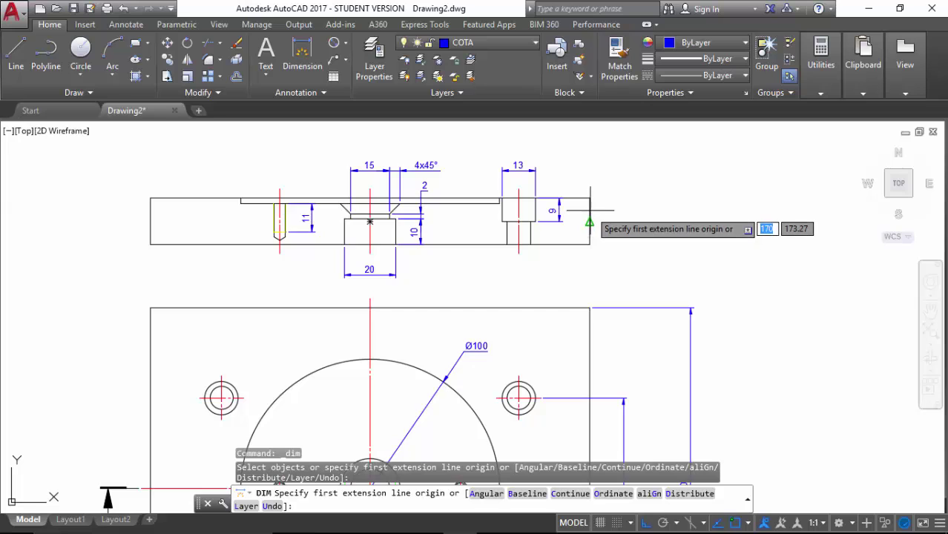
left_click(590, 199)
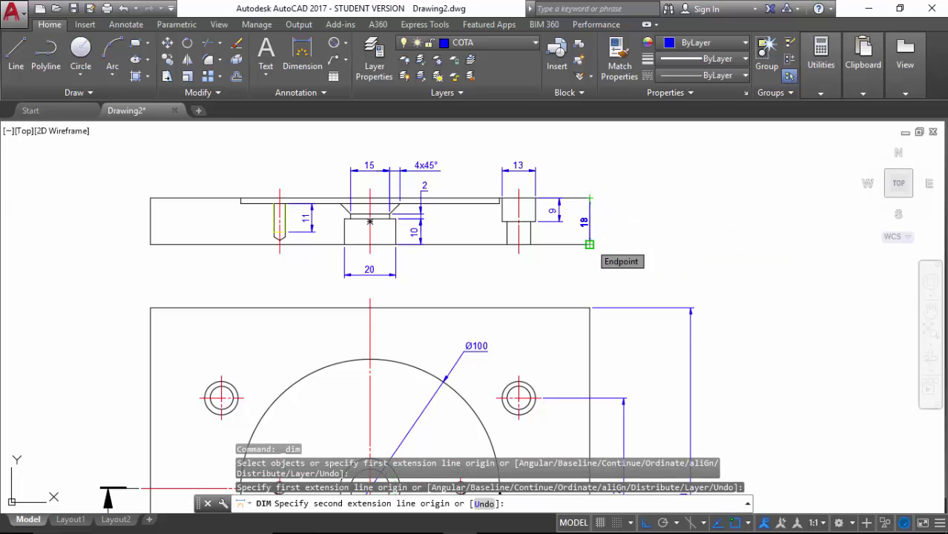
left_click(589, 244)
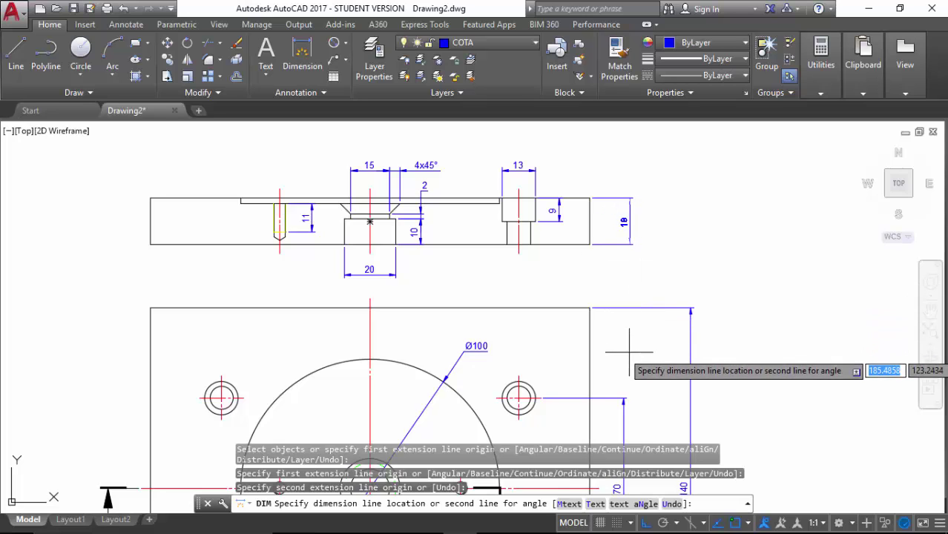
left_click(623, 398)
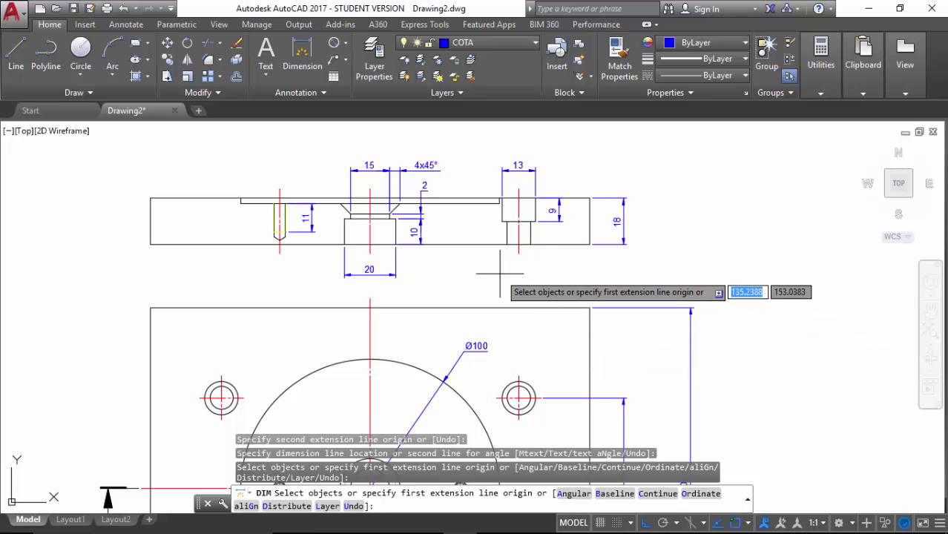
Step: Dimension the width of the counterbored hole's narrow lower part in the section view, aligning it with the 20 dimension
scroll(500, 273, "up", 2)
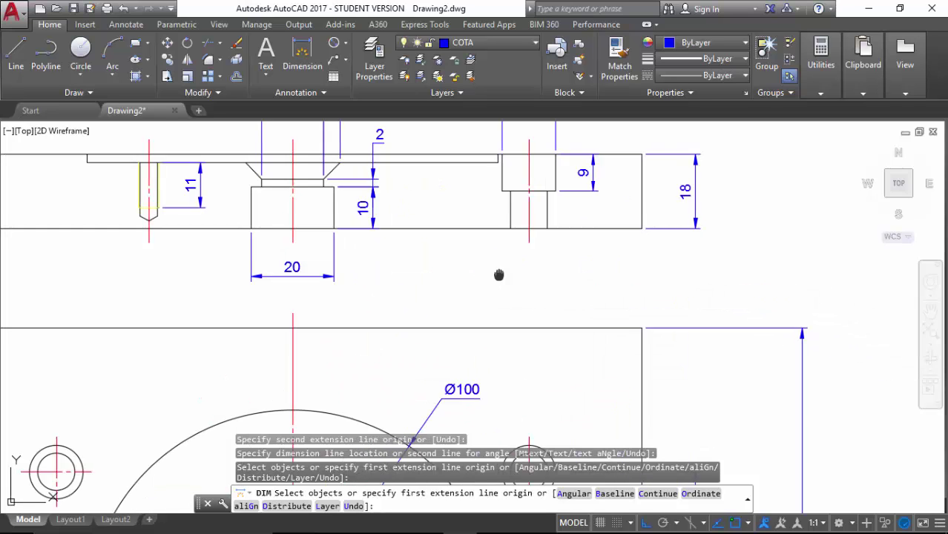
middle_click_drag(500, 275, 625, 324)
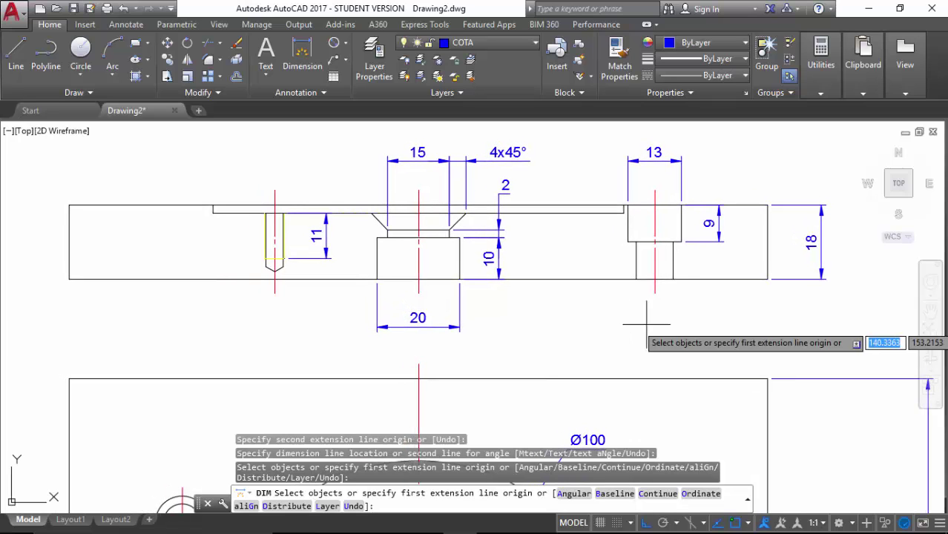
left_click(671, 272)
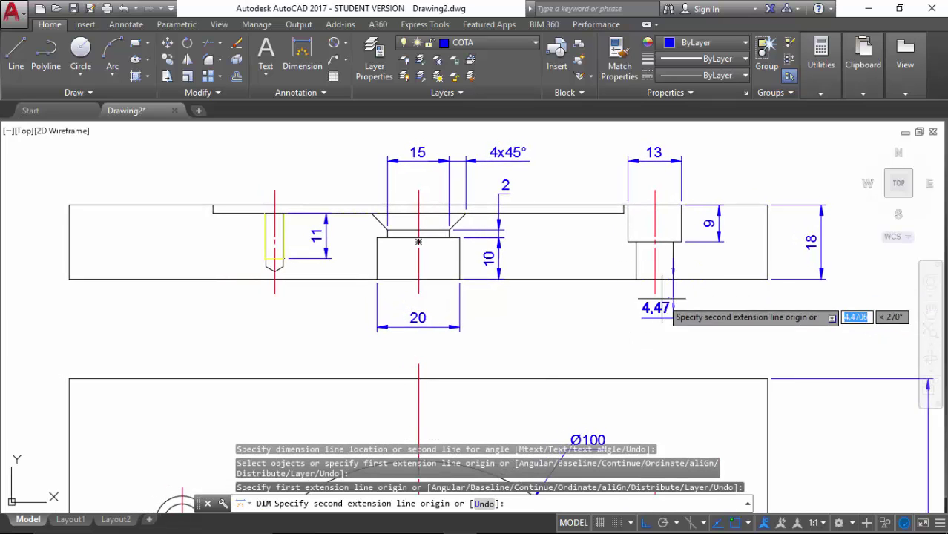
left_click(636, 279)
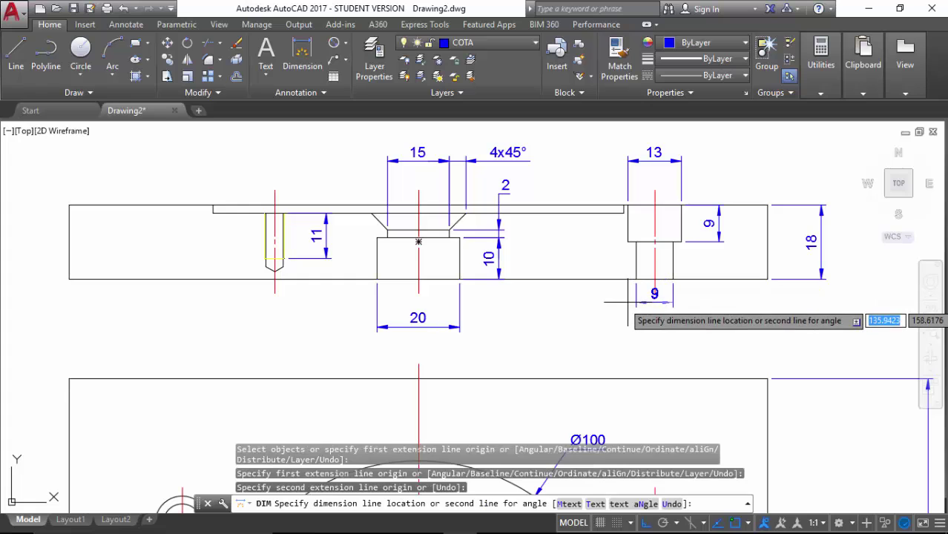
left_click(460, 326)
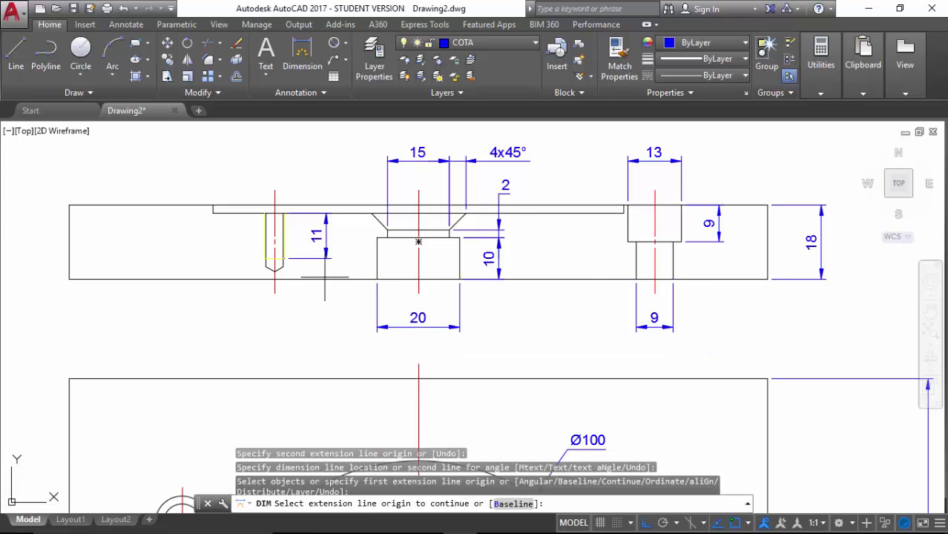
Step: Dimension the threaded hole's outer thread width in the section view, aligning the dimension line with the 15 dimension above the part
scroll(239, 238, "up", 3)
middle_click_drag(239, 238, 268, 307)
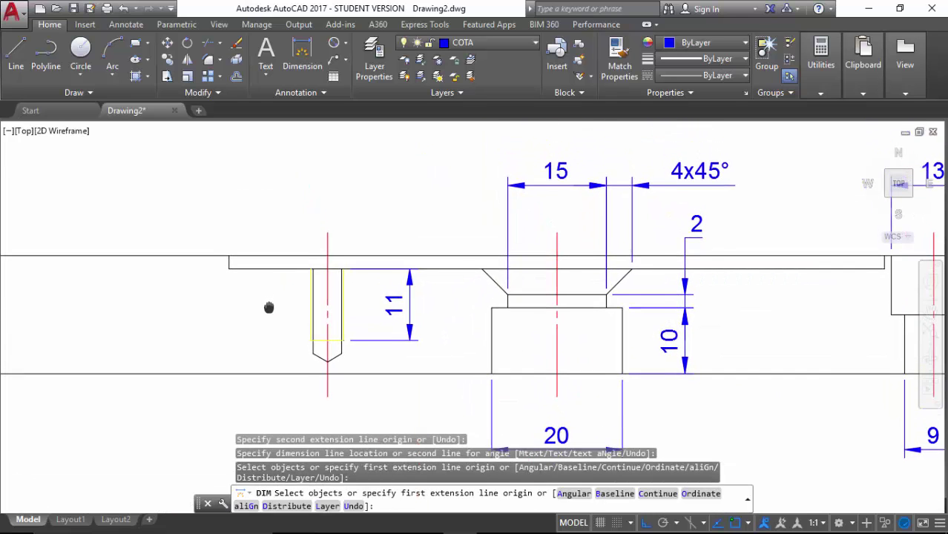
scroll(282, 301, "up", 3)
scroll(267, 292, "up", 3)
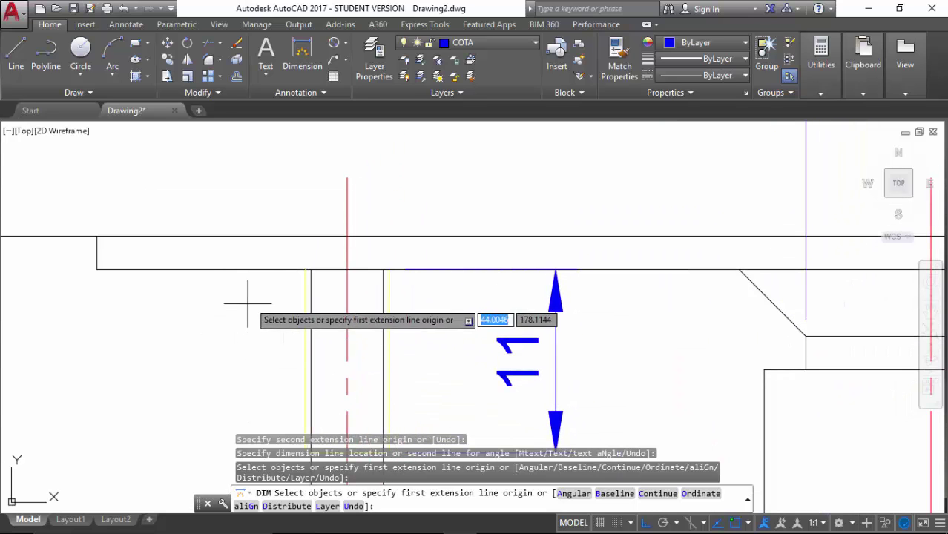
left_click(305, 269)
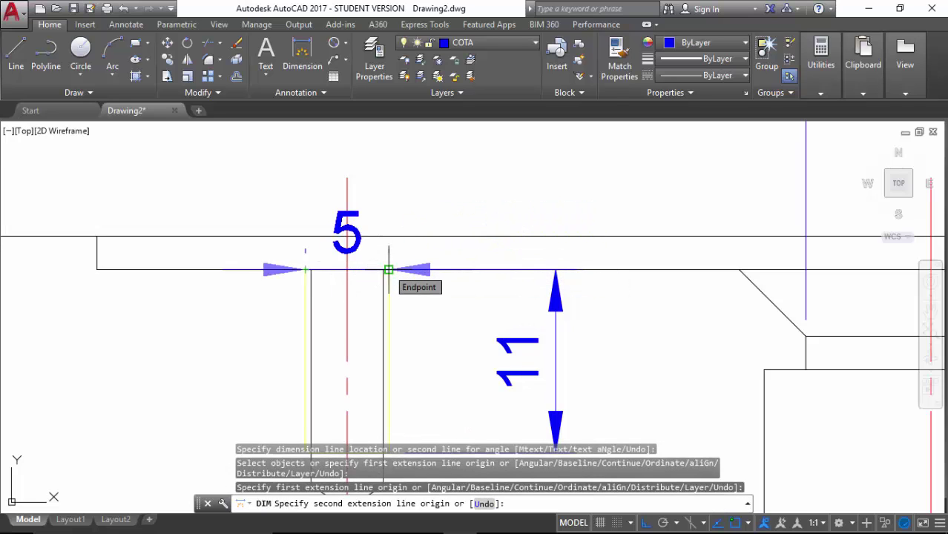
left_click(389, 269)
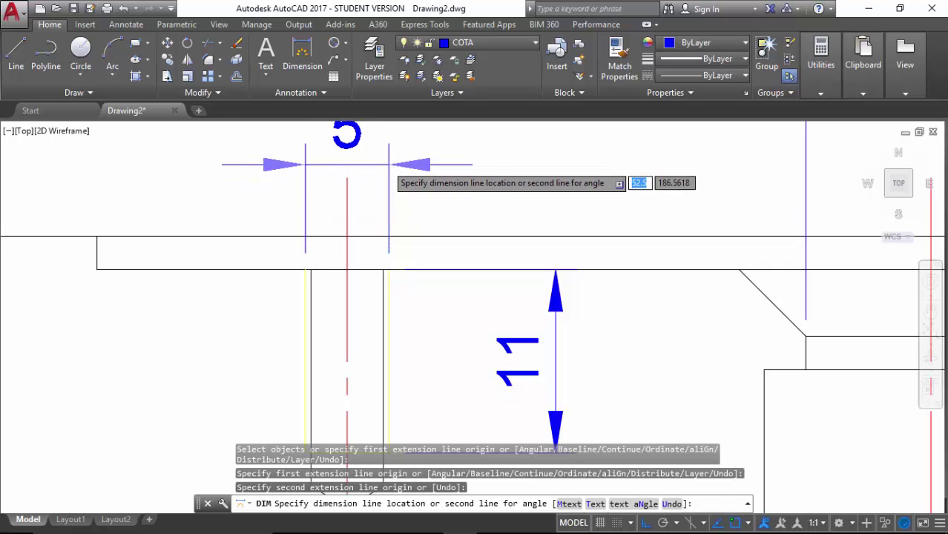
scroll(388, 163, "down", 2)
scroll(386, 165, "down", 2)
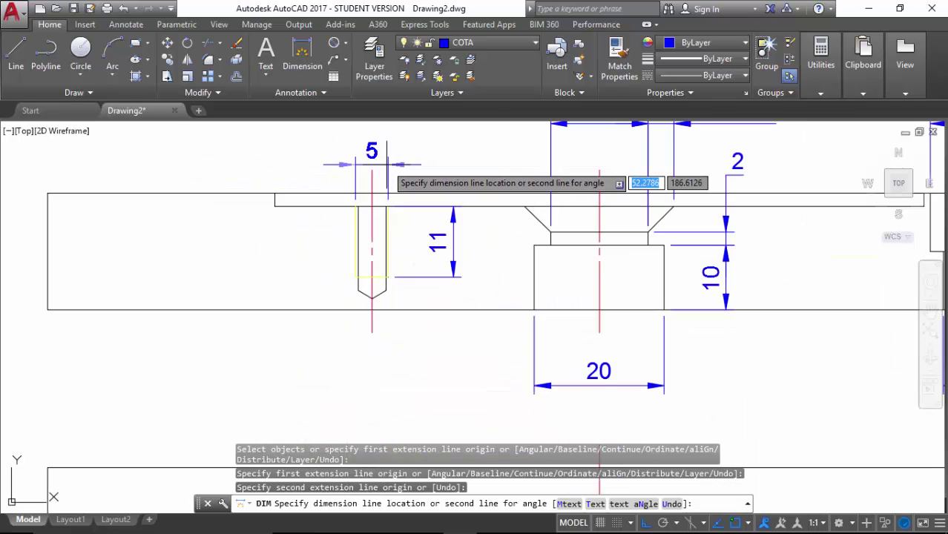
middle_click_drag(383, 167, 296, 265)
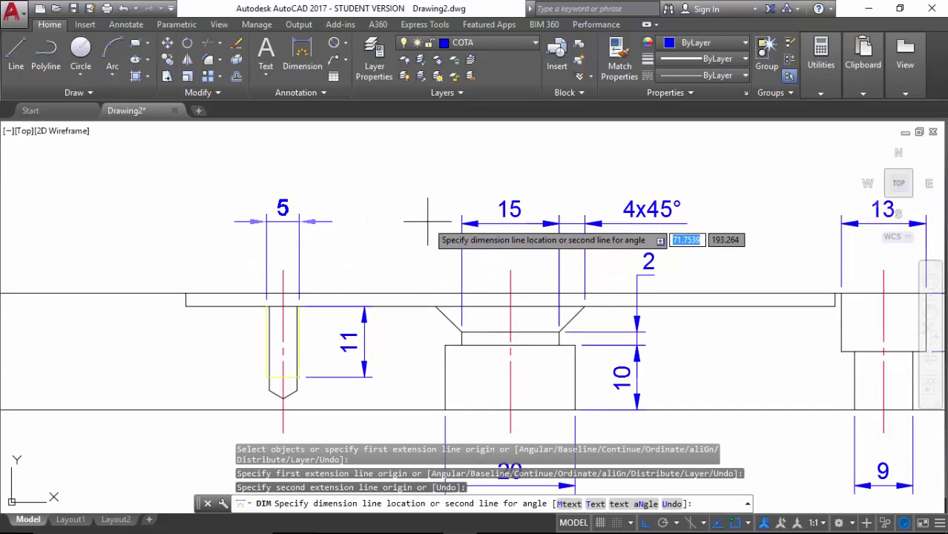
left_click(461, 224)
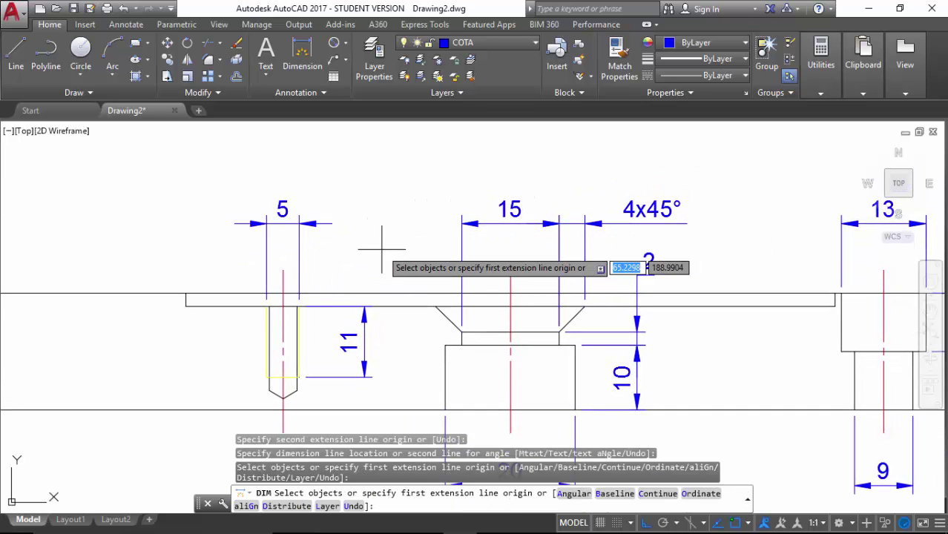
key("Escape")
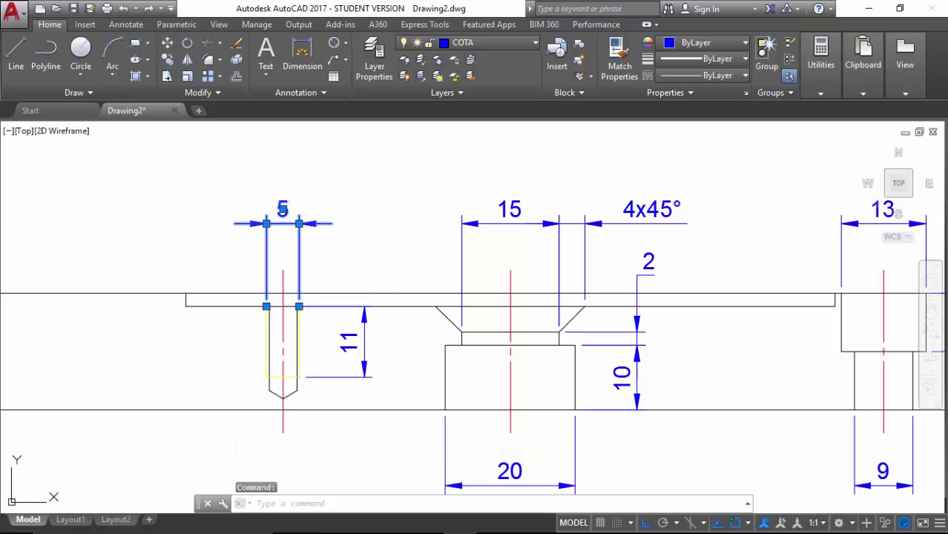
Step: Add the thread prefix M to the threaded hole's width dimension in the section view so it reads M5
double_click(283, 211)
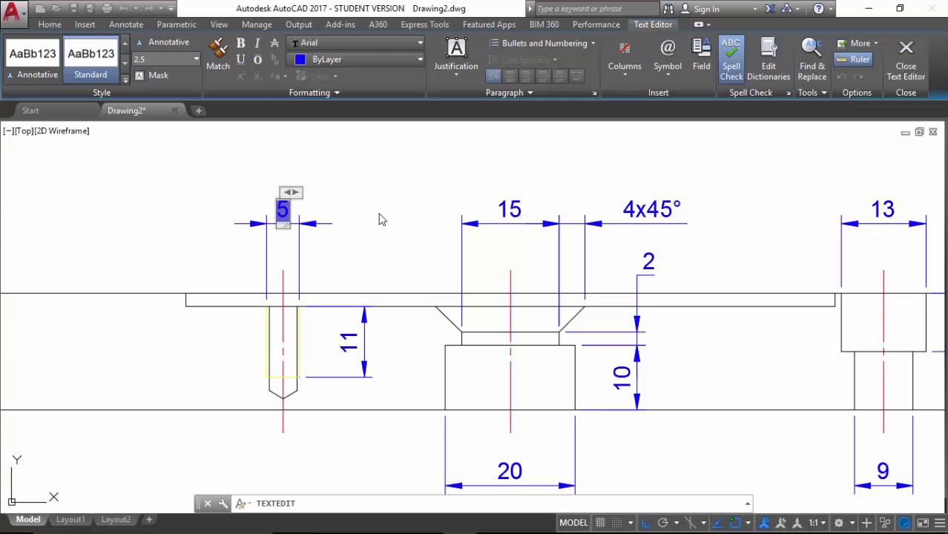
type("M")
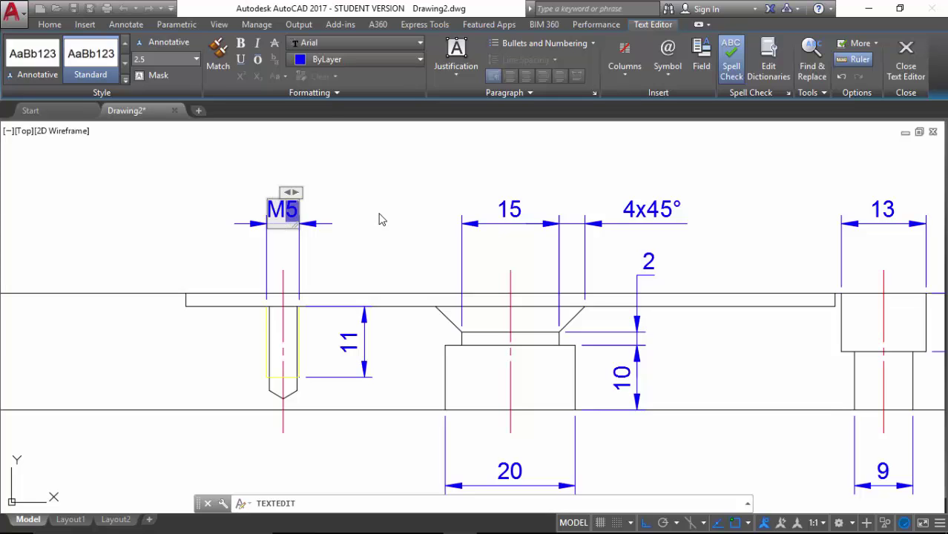
left_click(379, 218)
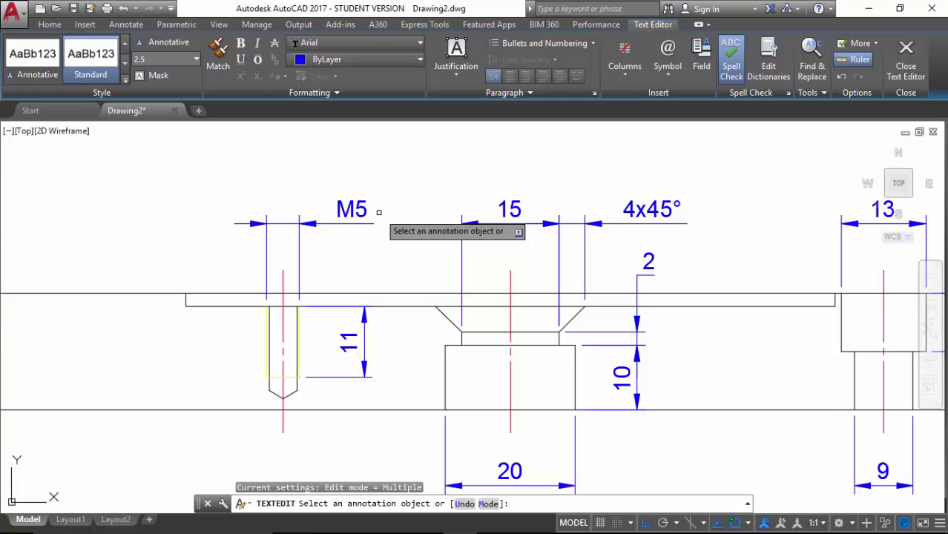
key("Escape")
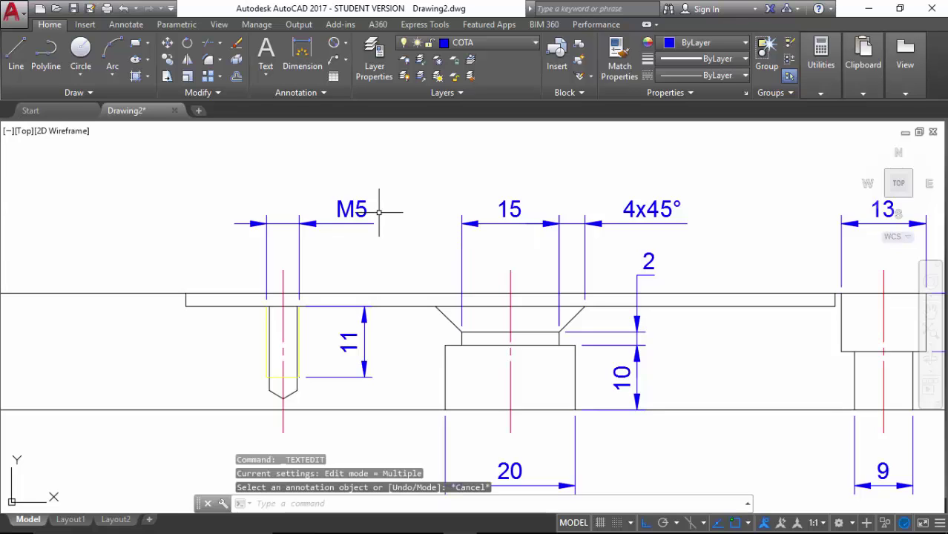
Step: Add a diameter symbol before the 15 dimension above the central hole in the section view
double_click(519, 209)
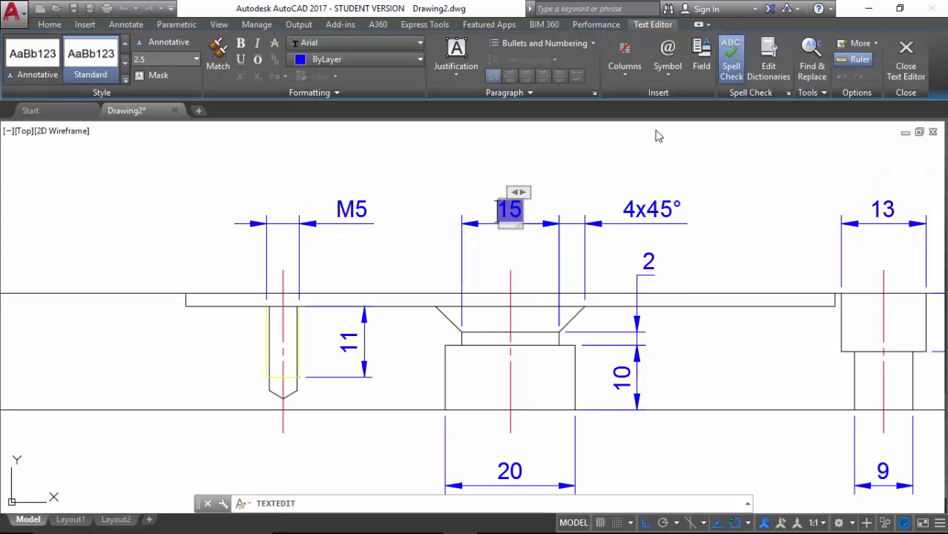
left_click(668, 70)
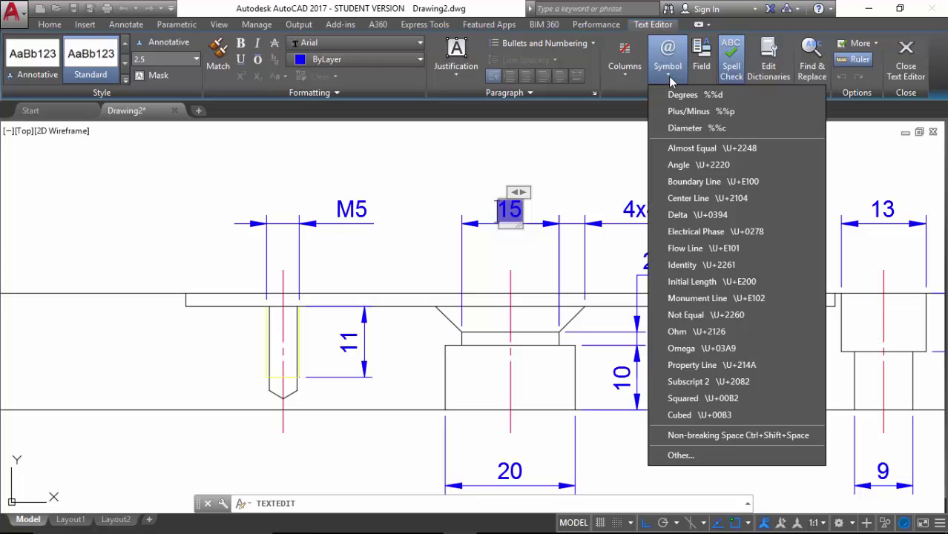
left_click(682, 130)
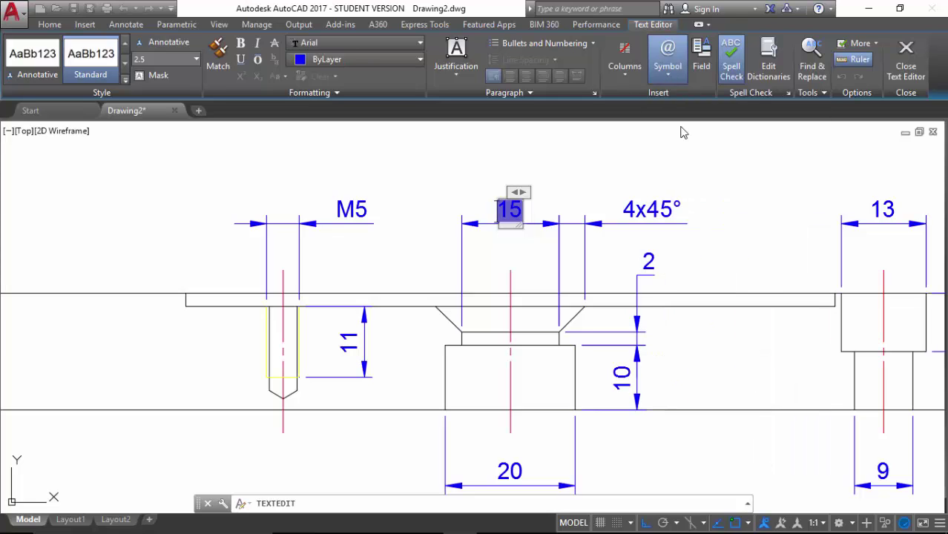
left_click(625, 162)
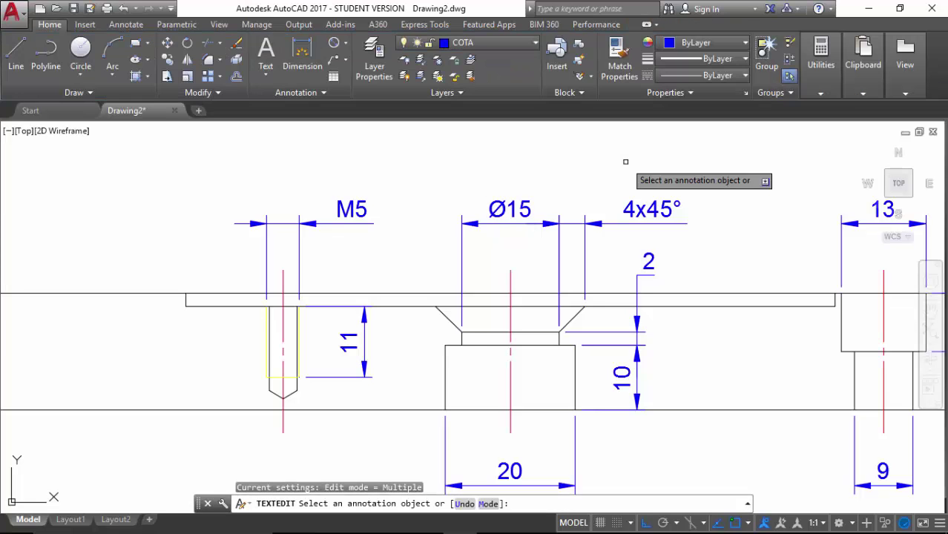
key("Escape")
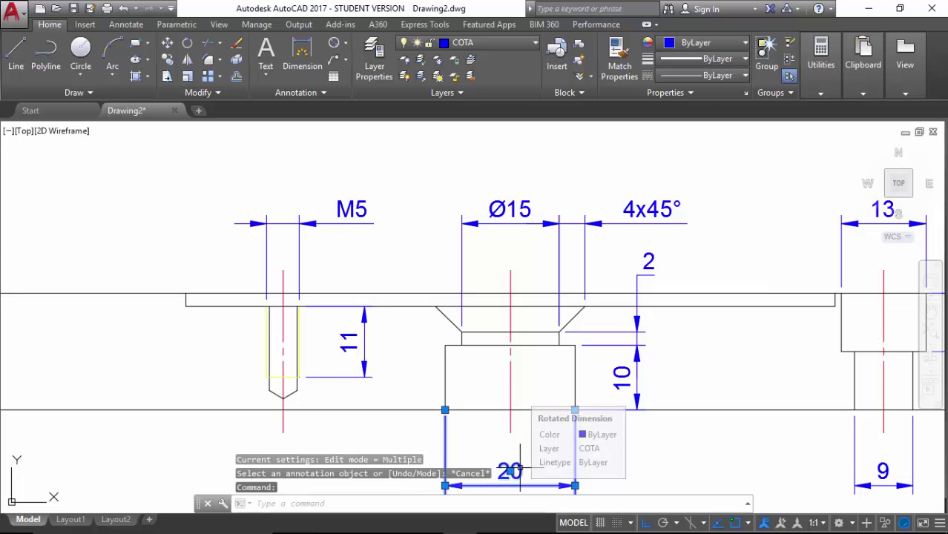
Step: Add a diameter symbol before the 20 dimension below the central hole in the section view
double_click(512, 470)
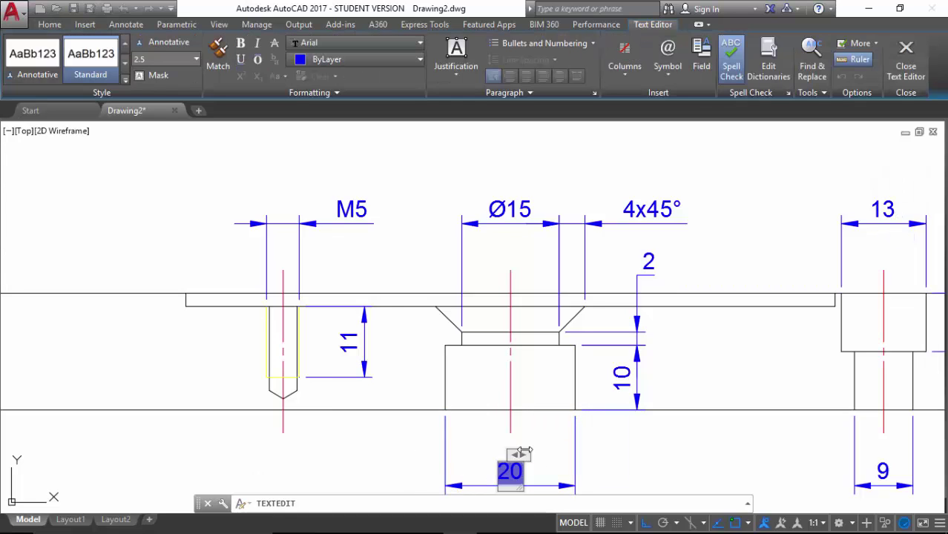
left_click(667, 75)
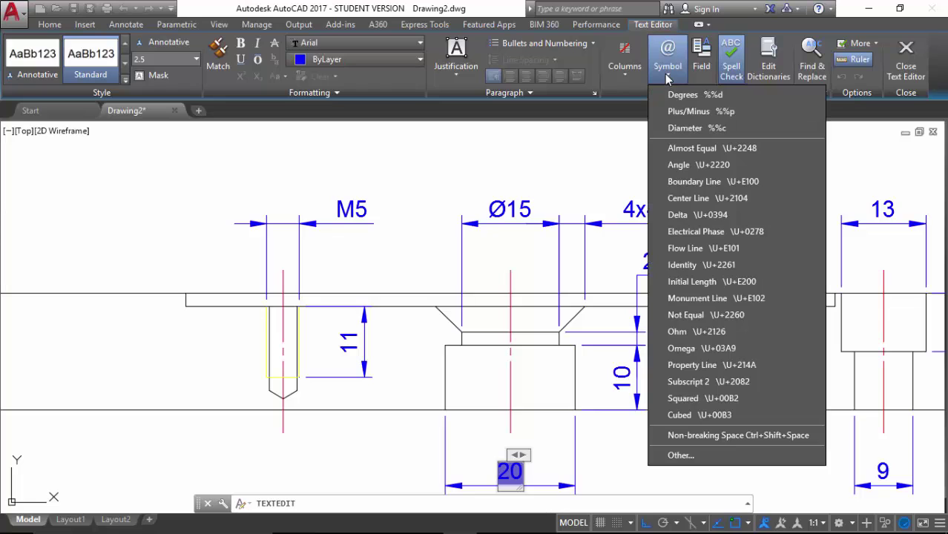
left_click(668, 129)
left_click(709, 227)
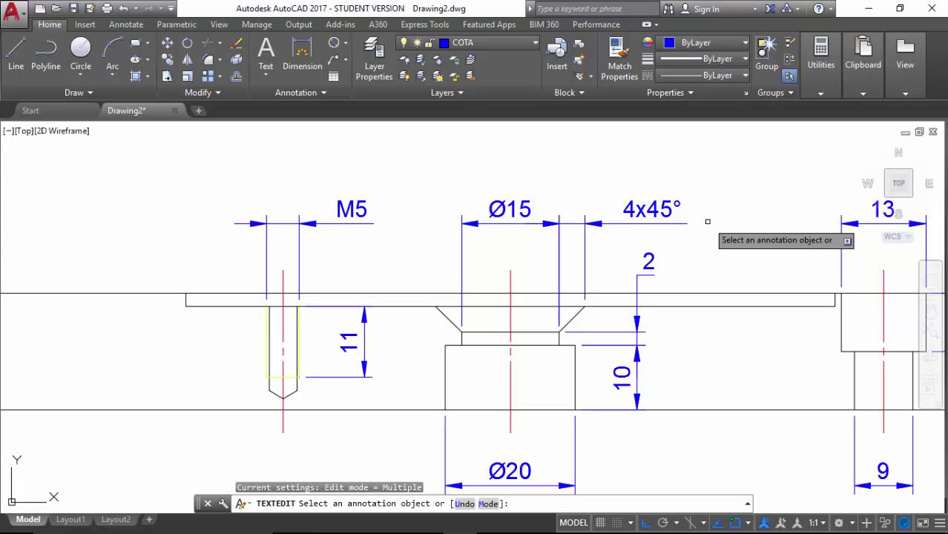
key("Escape")
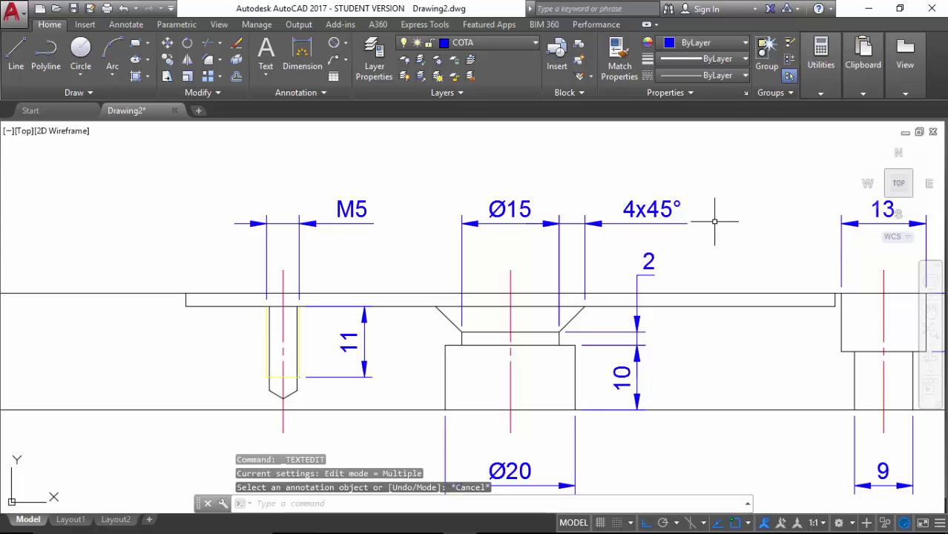
Step: Add a diameter symbol before the 13 dimension above the counterbored hole in the section view
middle_click_drag(728, 242, 554, 248)
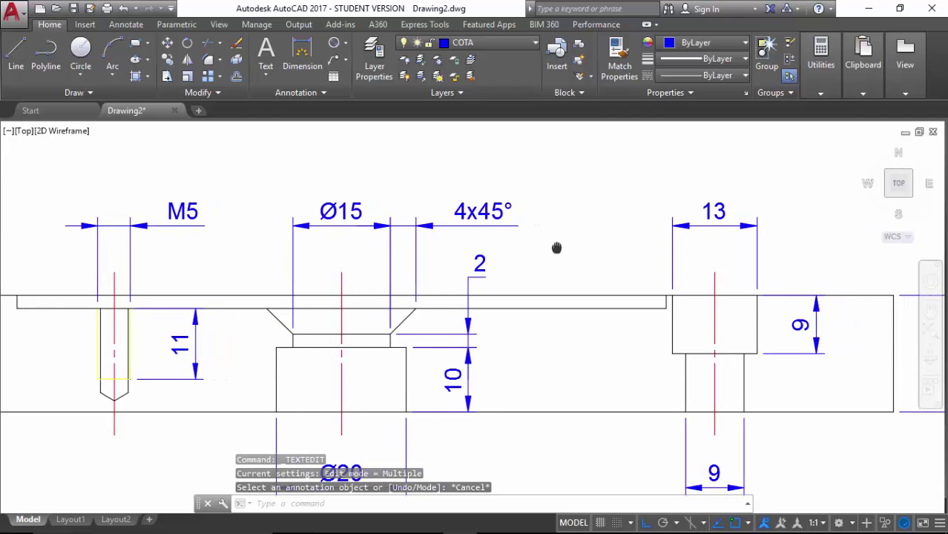
double_click(709, 211)
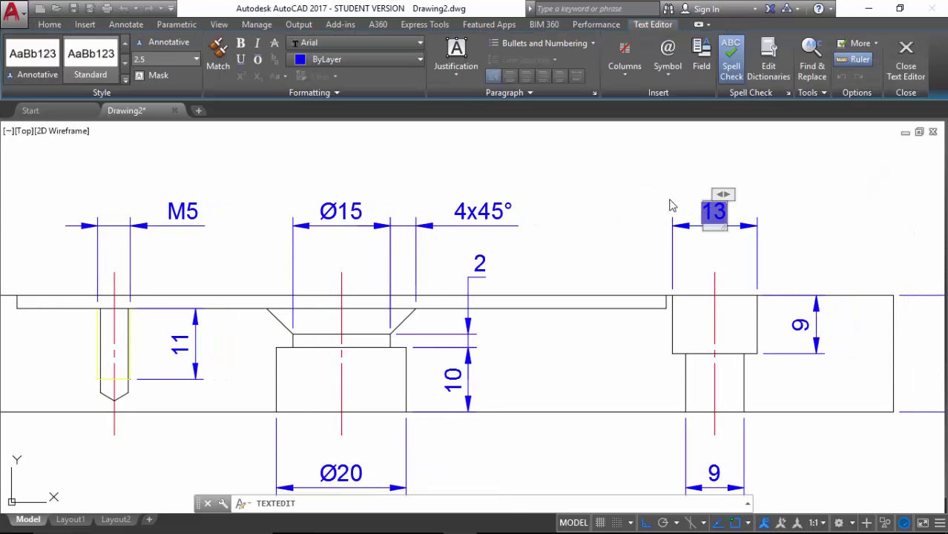
left_click(671, 72)
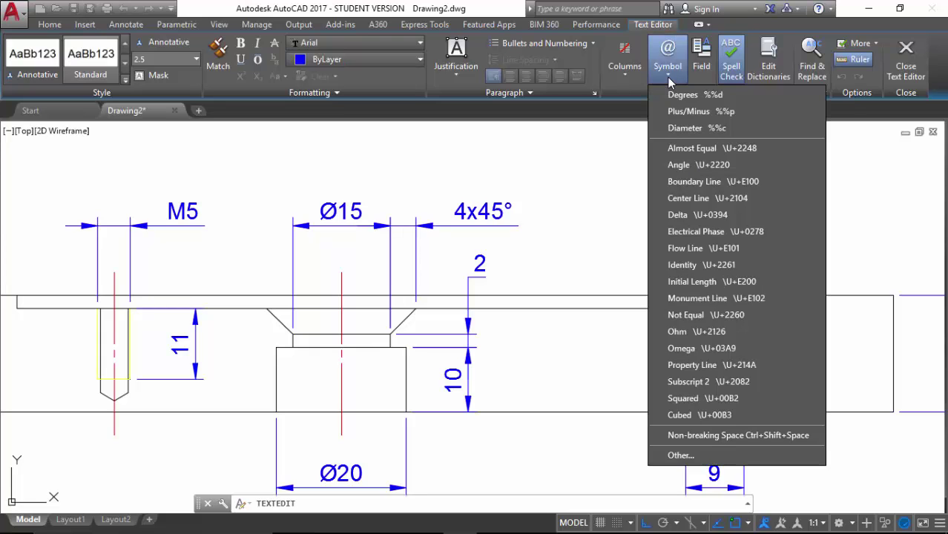
left_click(670, 128)
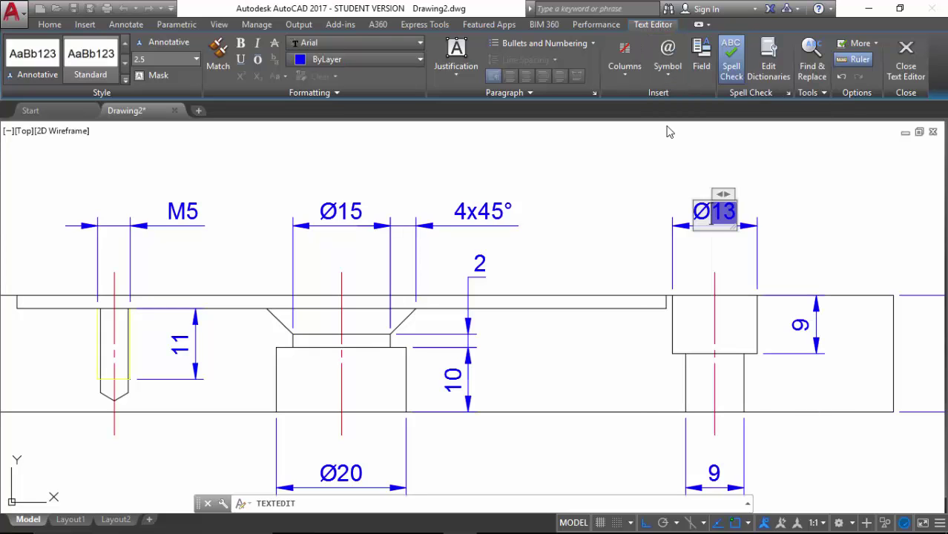
left_click(623, 200)
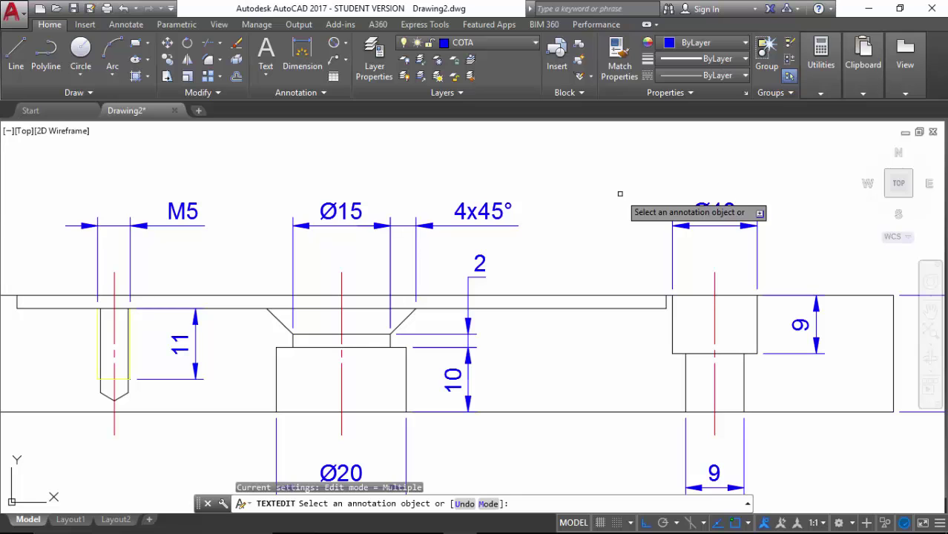
key("Escape")
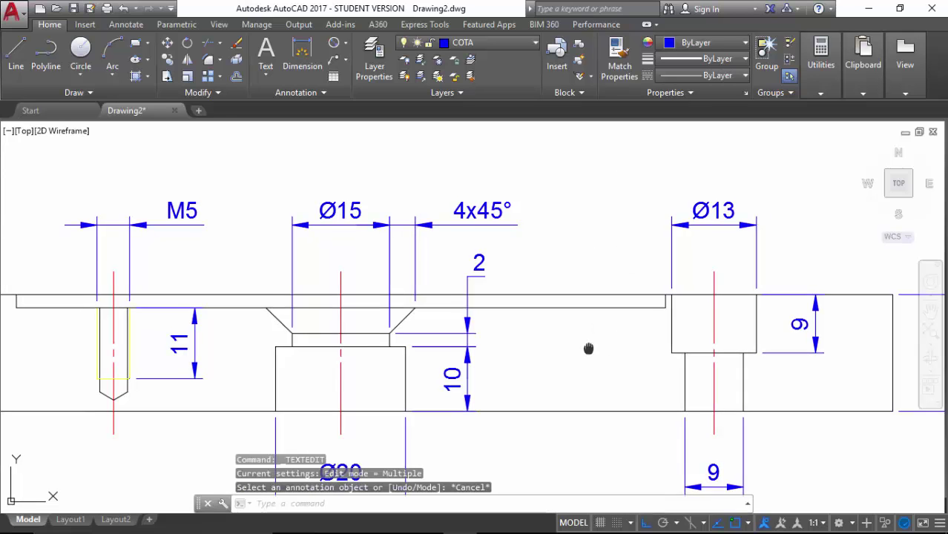
Step: Add a diameter symbol before the 9 dimension below the counterbored hole's narrow part
middle_click_drag(589, 350, 561, 253)
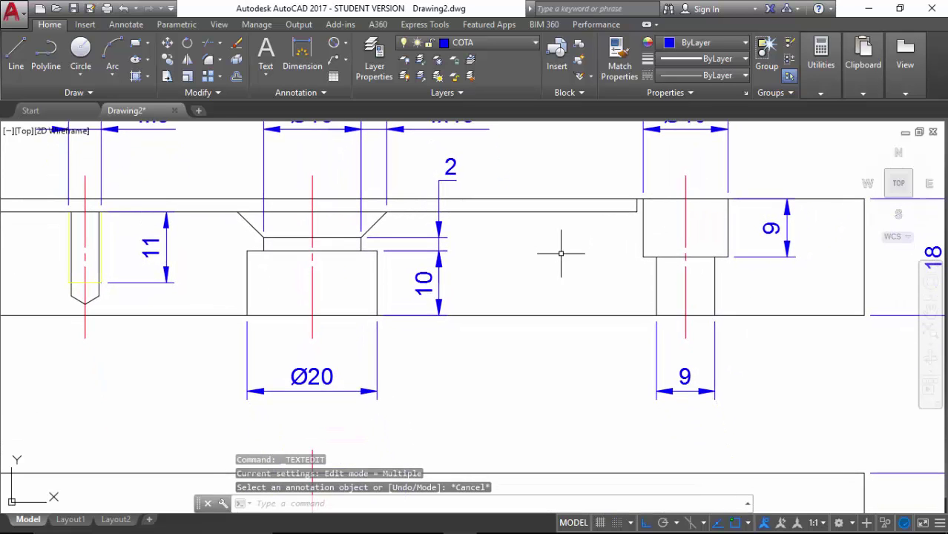
left_click(684, 377)
double_click(685, 377)
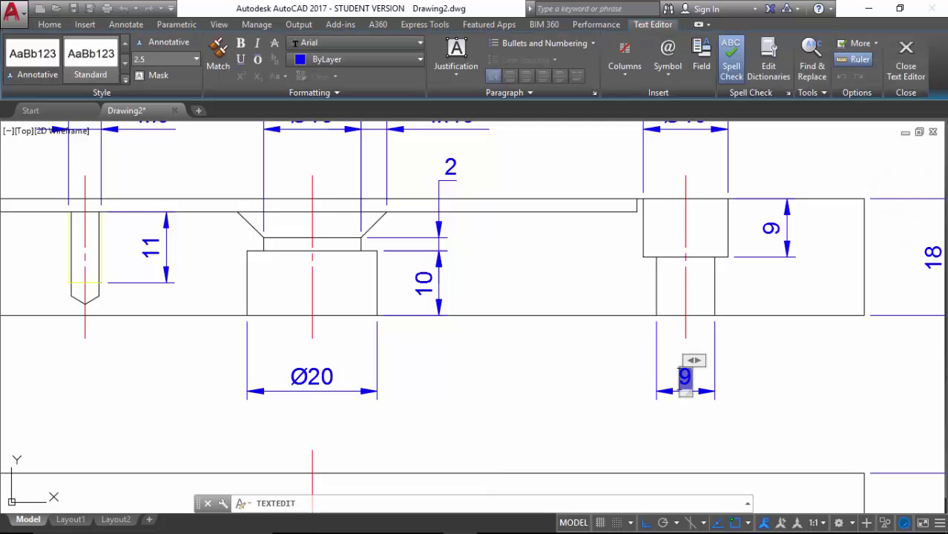
left_click(667, 70)
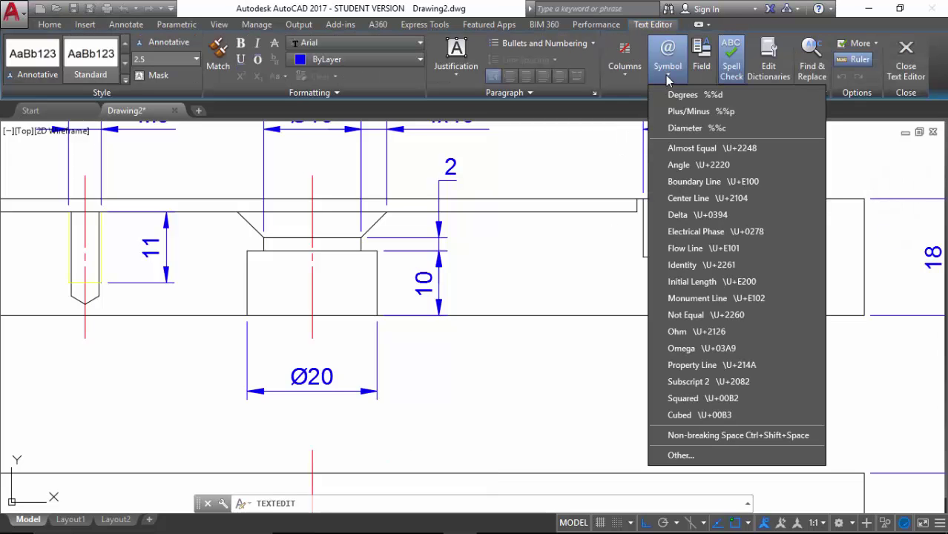
left_click(684, 128)
left_click(573, 365)
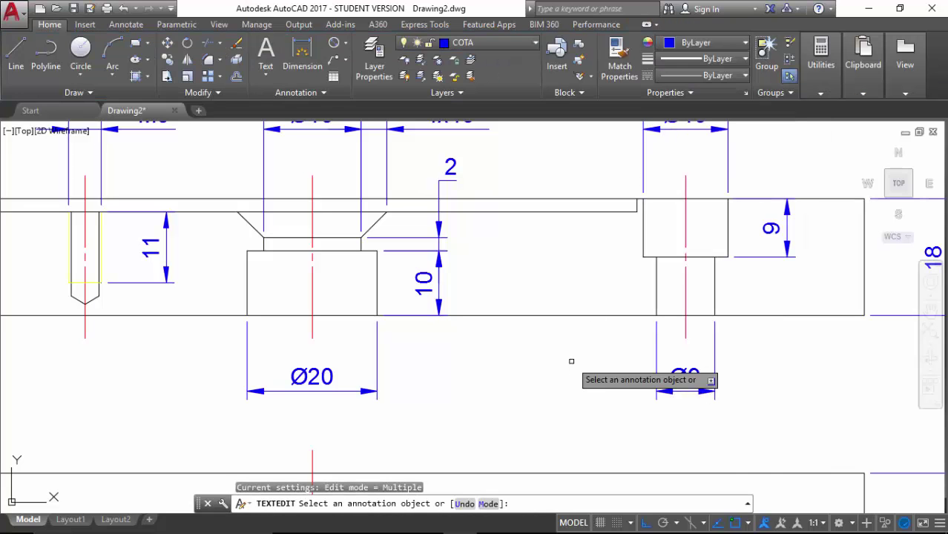
key("Escape")
Step: Dimension the depth of the shallow top recess at its left end, placing the dimension line 10 units to the left
scroll(571, 362, "down", 2)
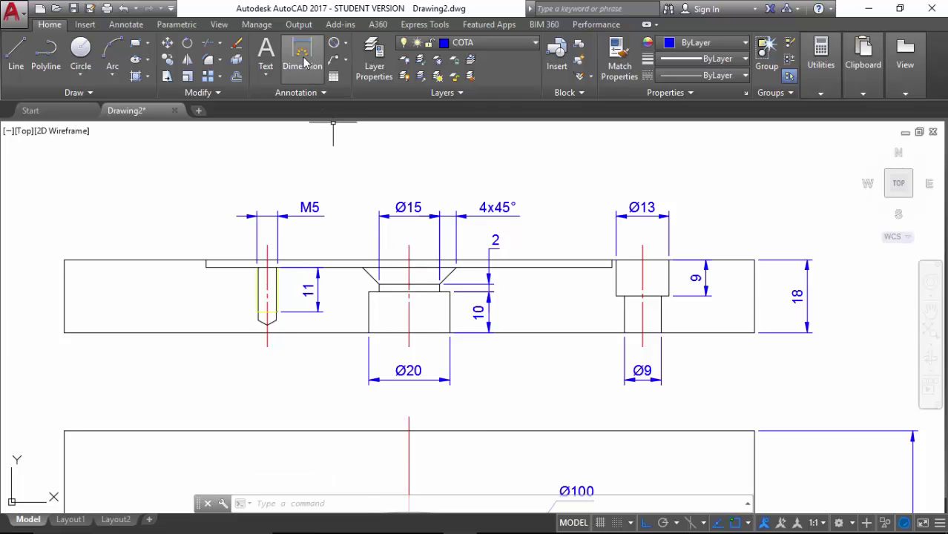
left_click(303, 63)
scroll(180, 231, "up", 2)
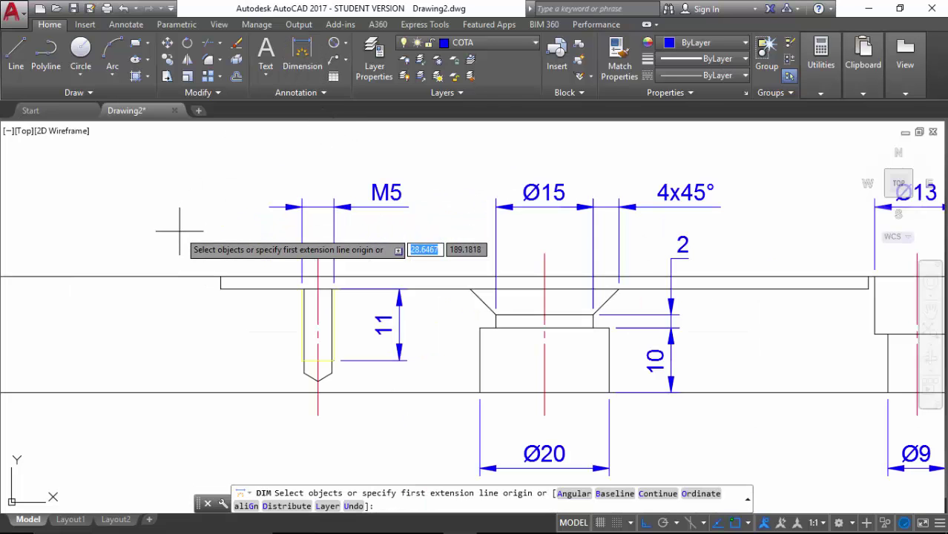
scroll(186, 297, "up", 2)
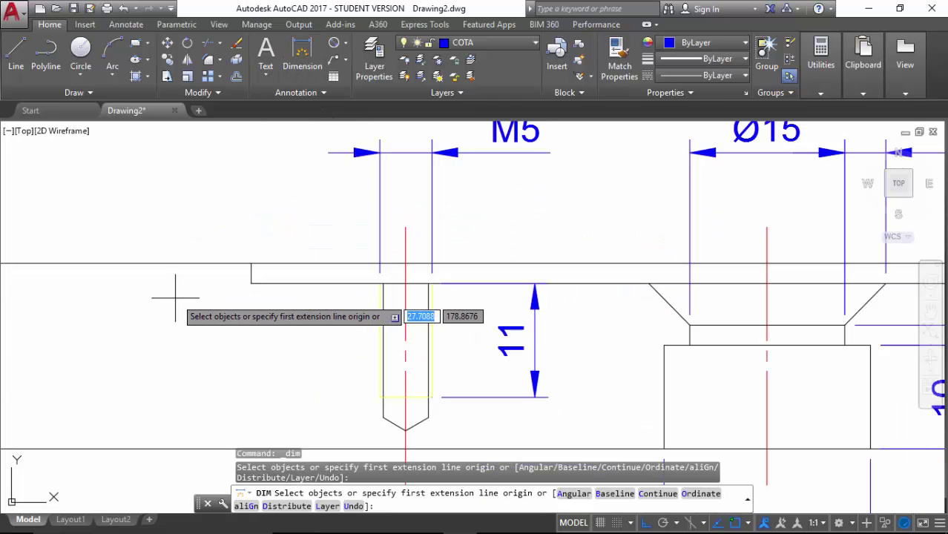
left_click(250, 282)
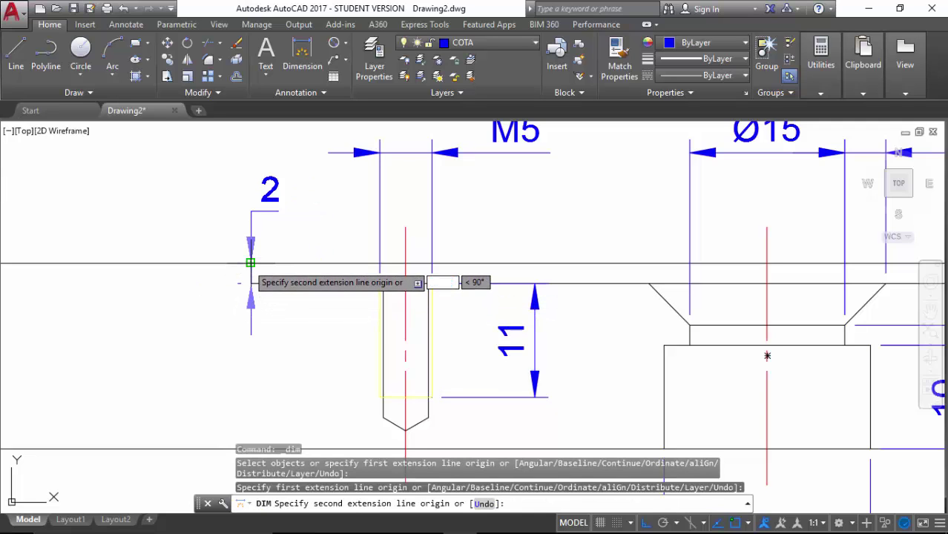
left_click(250, 262)
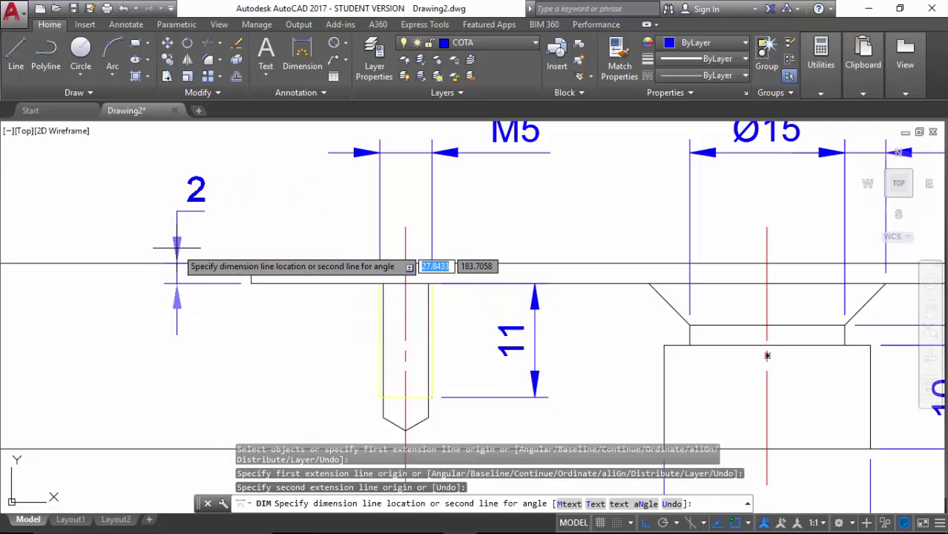
type("10")
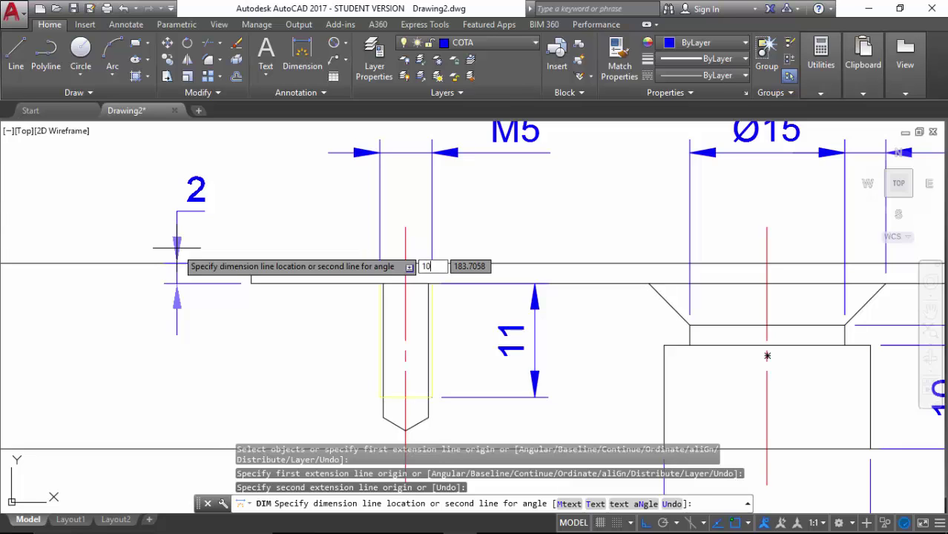
key("Return")
key("Escape")
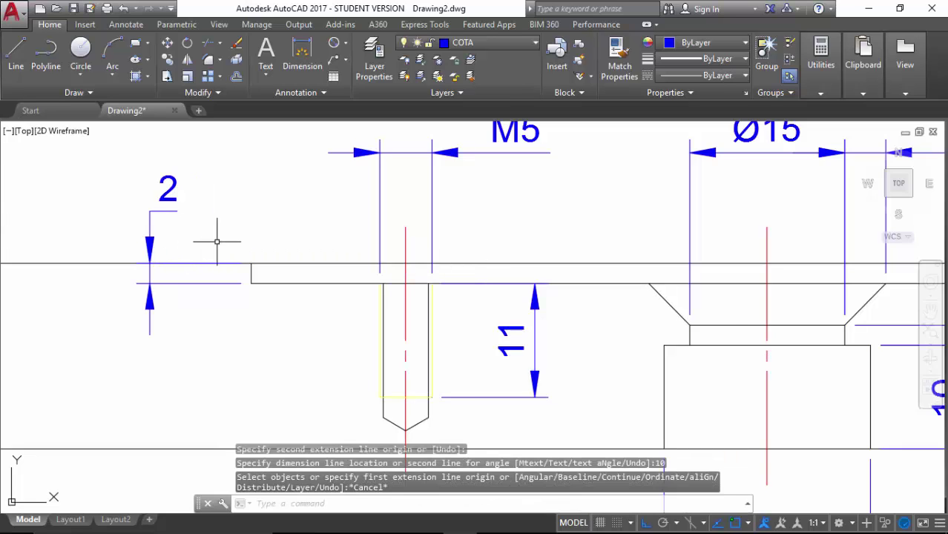
Step: Hatch the four solid cut regions of the section view with the ANSI31 pattern at scale 1 on the HACHURA layer
scroll(291, 235, "up", 2)
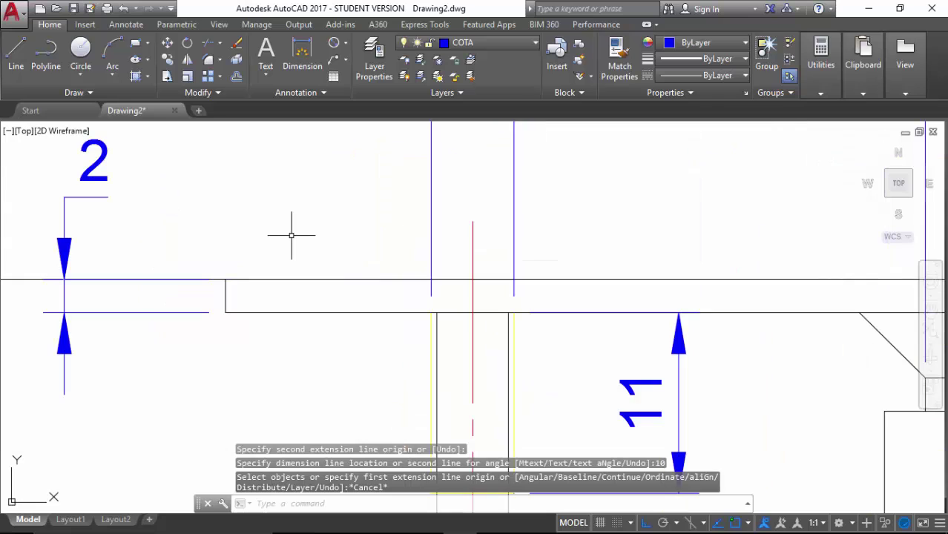
scroll(291, 235, "down", 2)
scroll(291, 235, "down", 4)
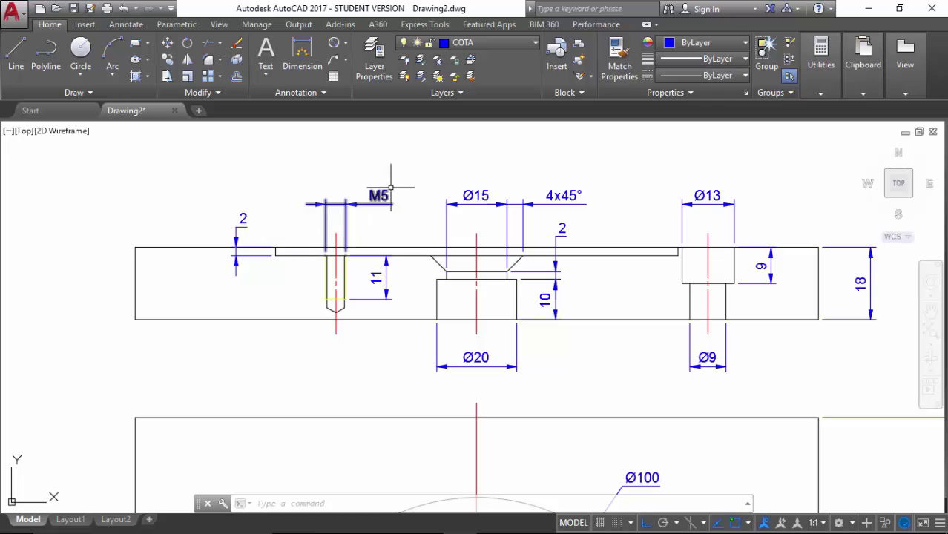
left_click(536, 43)
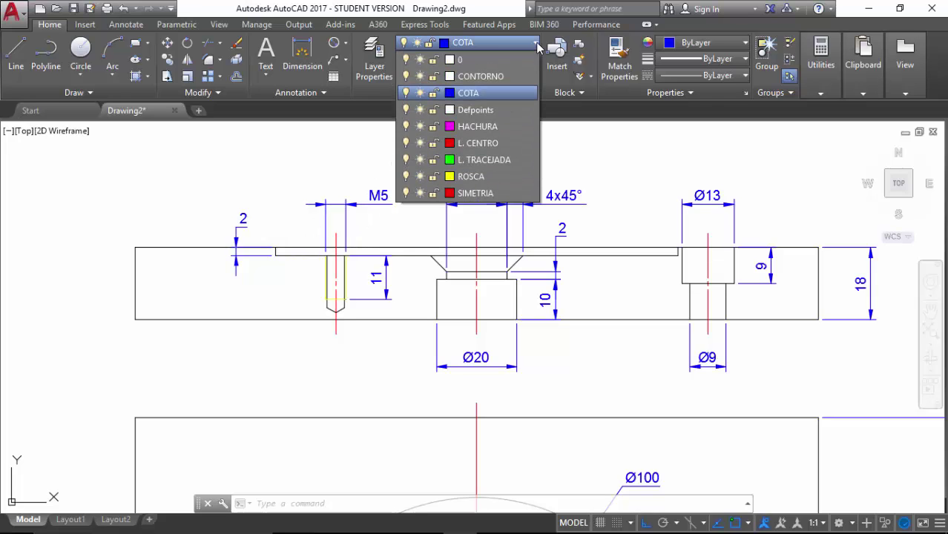
left_click(479, 126)
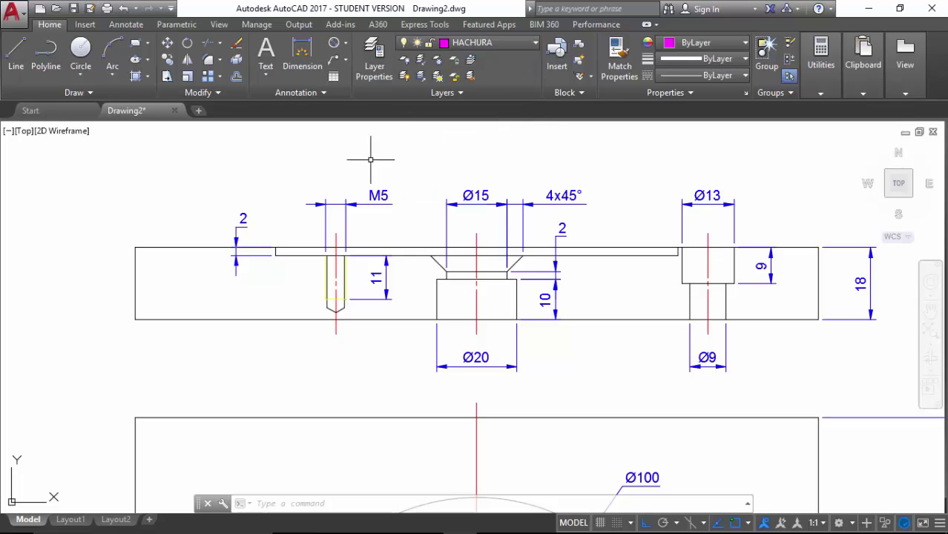
left_click(136, 77)
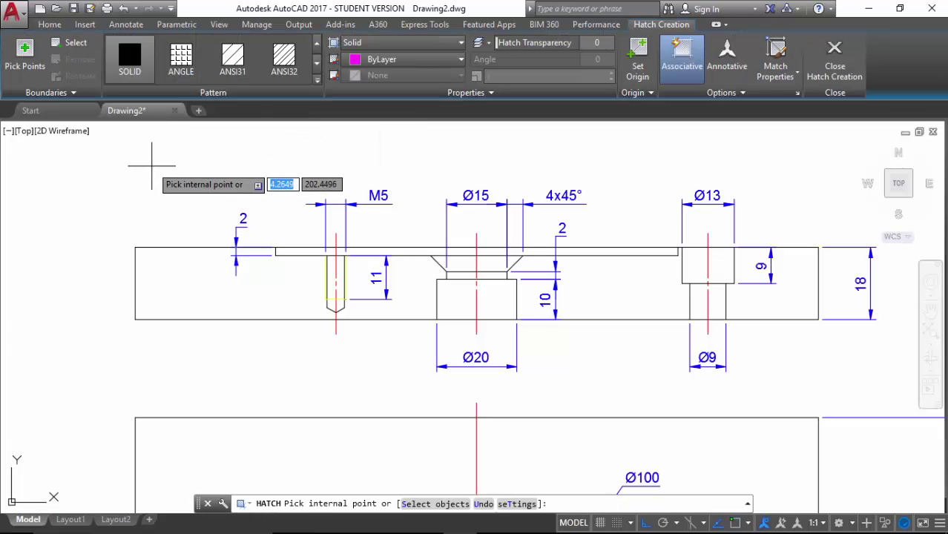
left_click(233, 72)
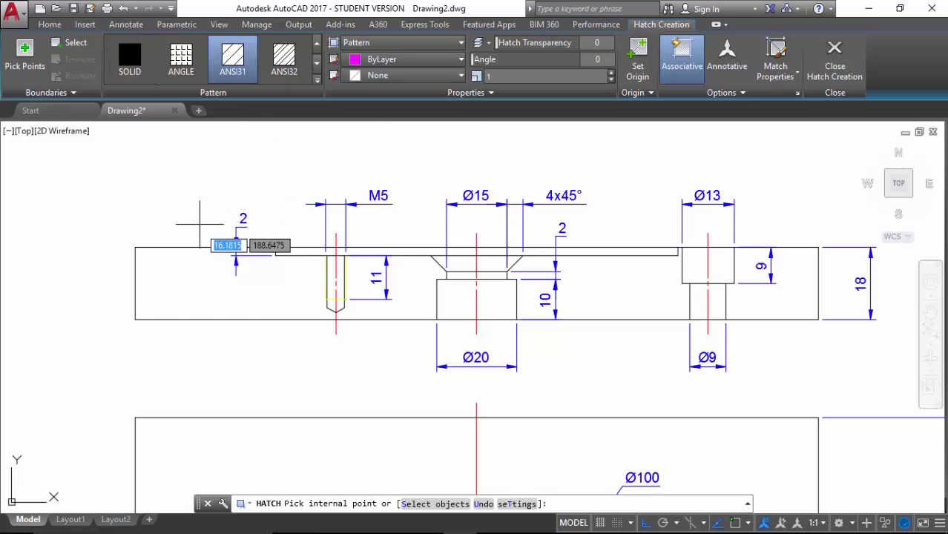
left_click(197, 268)
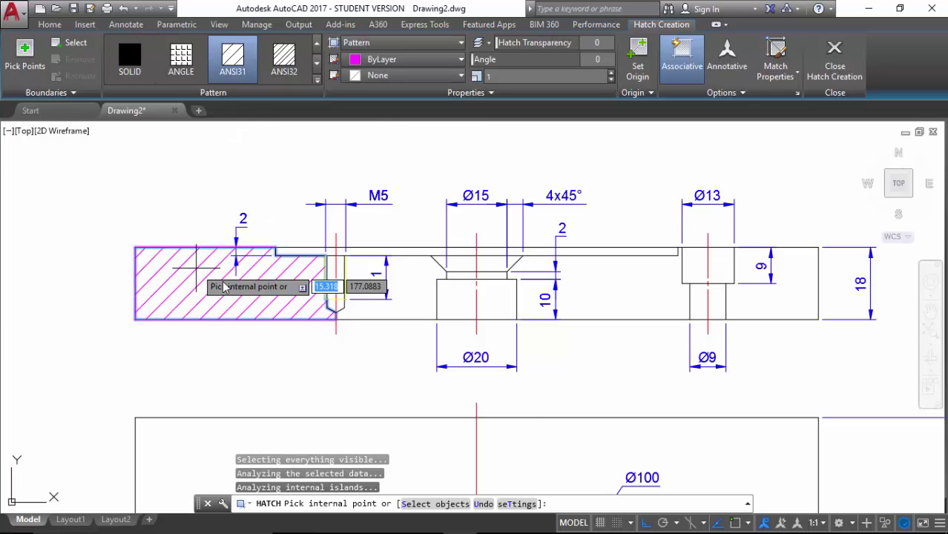
left_click(391, 302)
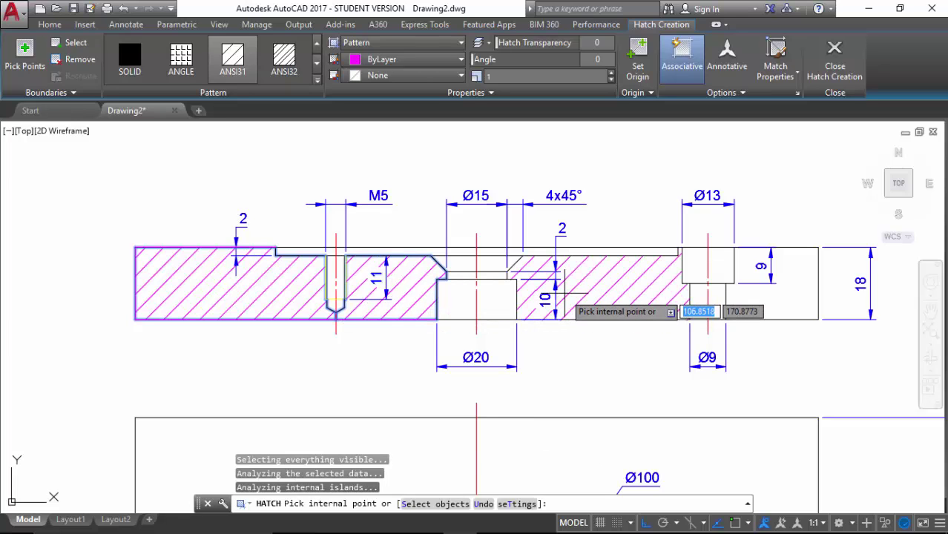
left_click(564, 295)
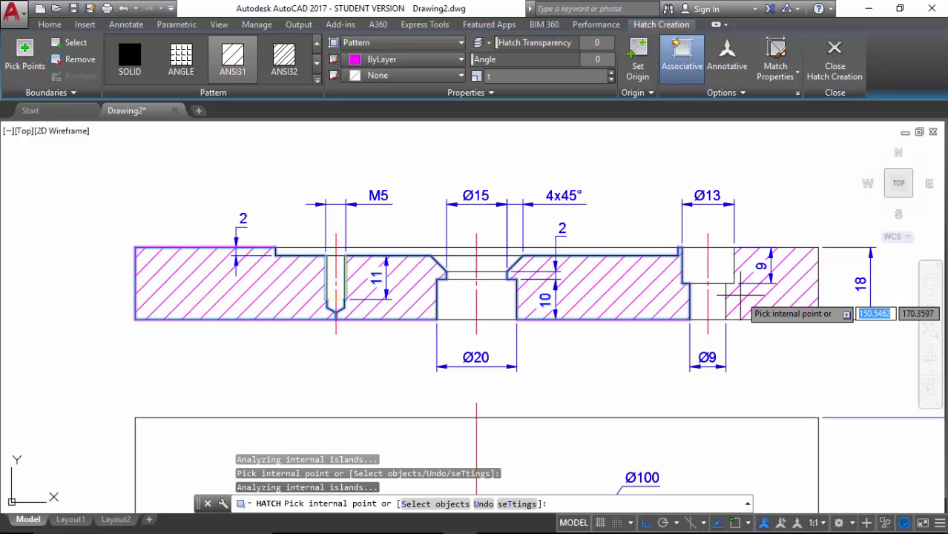
left_click(740, 294)
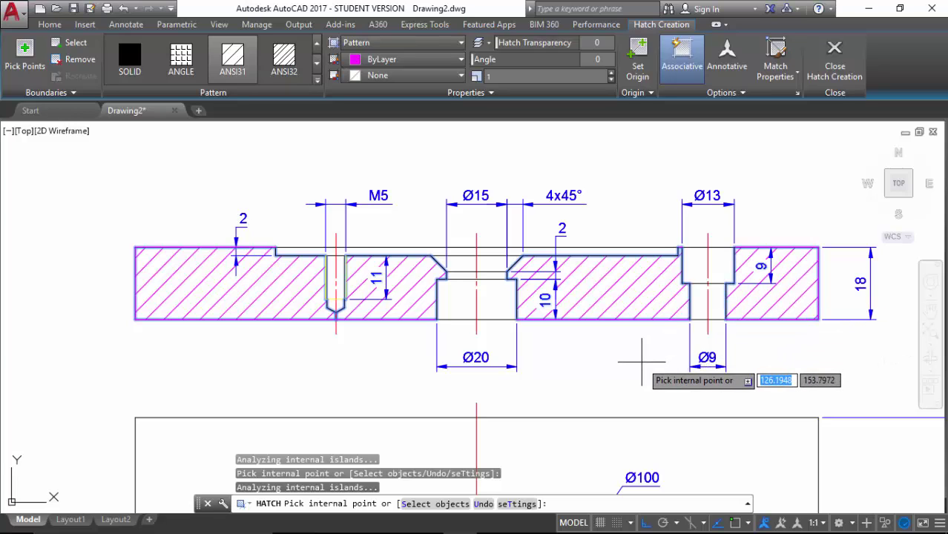
key("Return")
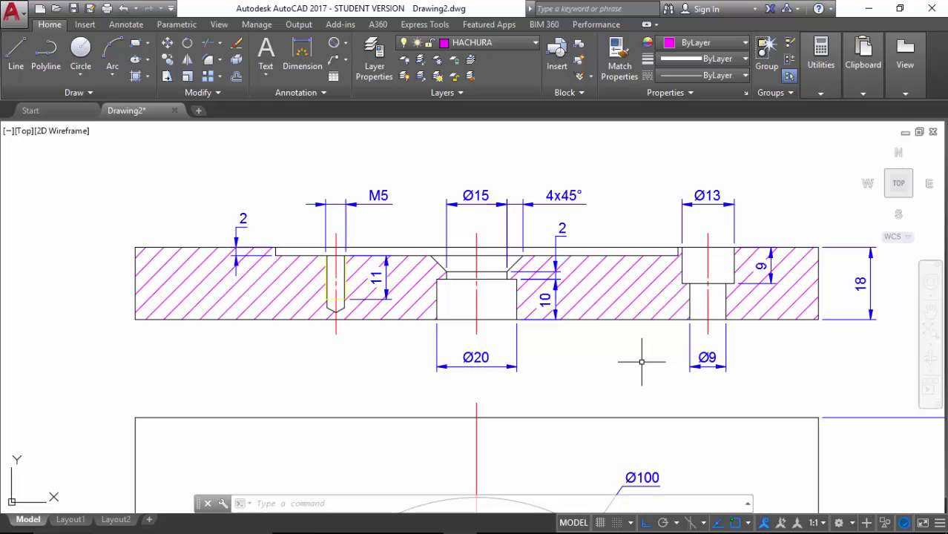
Step: Save the drawing as "01_Placa Base Superior" in the folder "01_MOLDE DE INJEÇÃO COM DUAS PLACAS", as an AutoCAD 2013 drawing
key("Return")
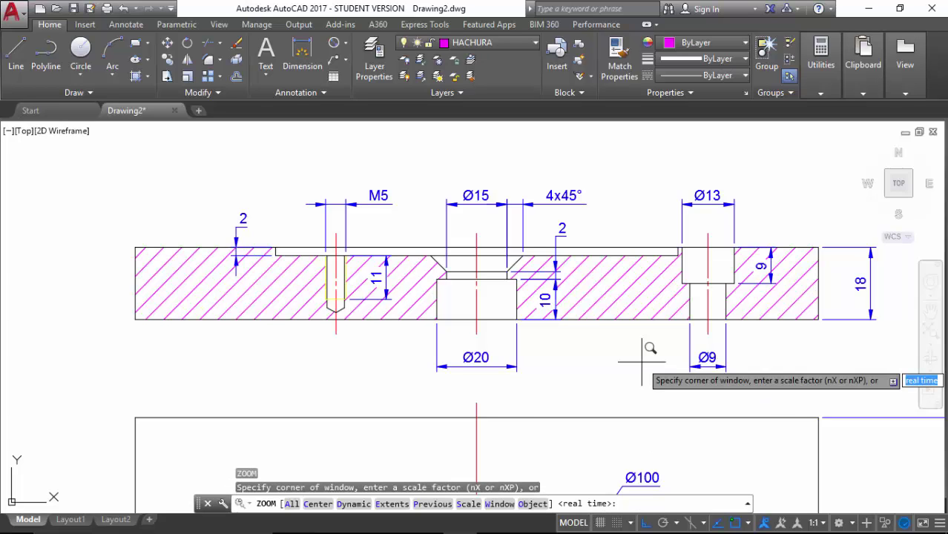
type("e")
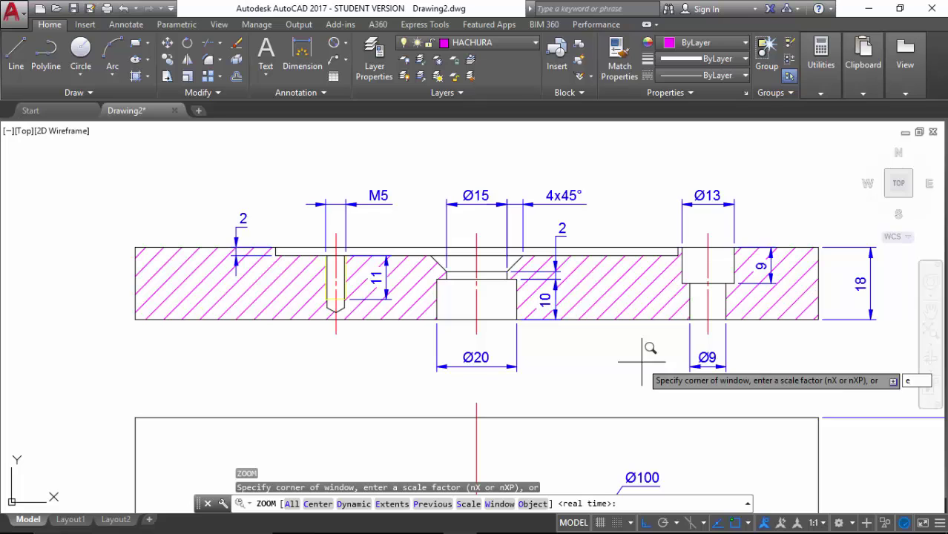
key("Return")
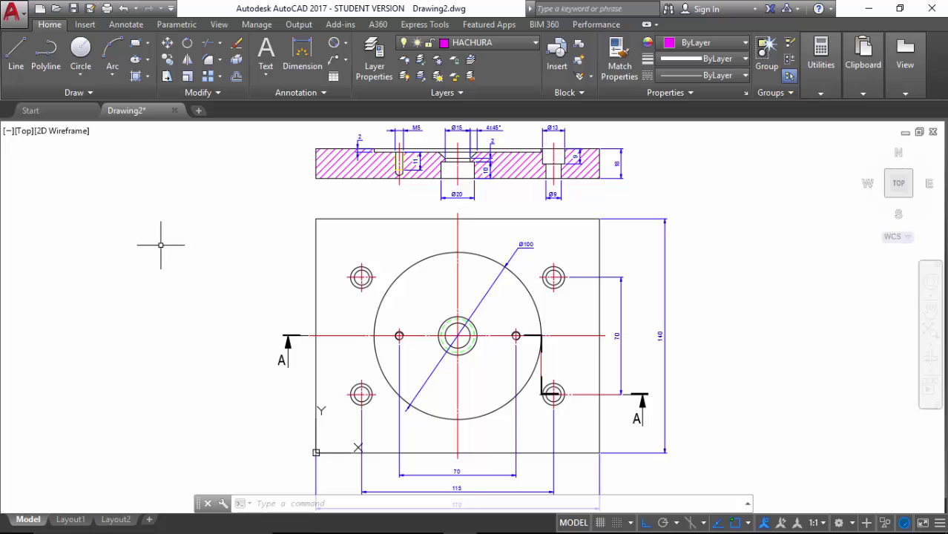
left_click(73, 9)
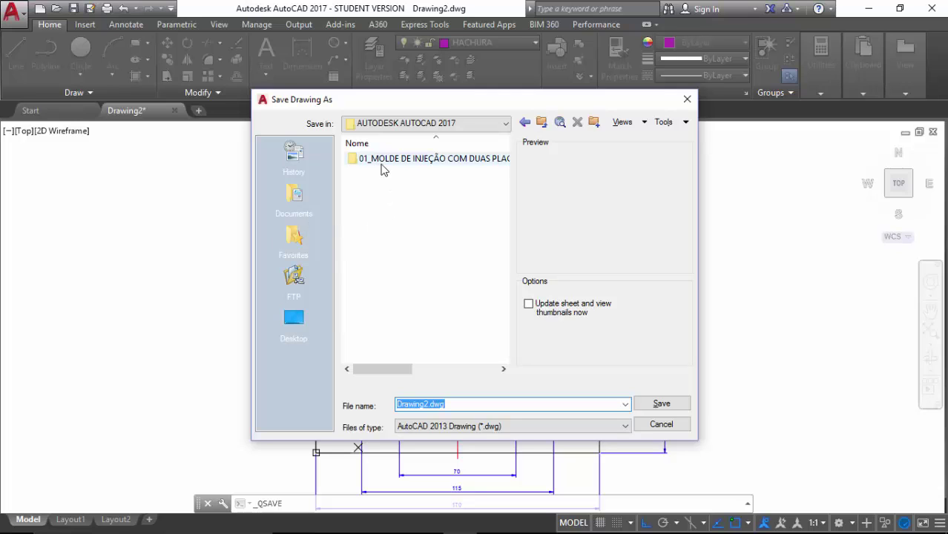
double_click(449, 165)
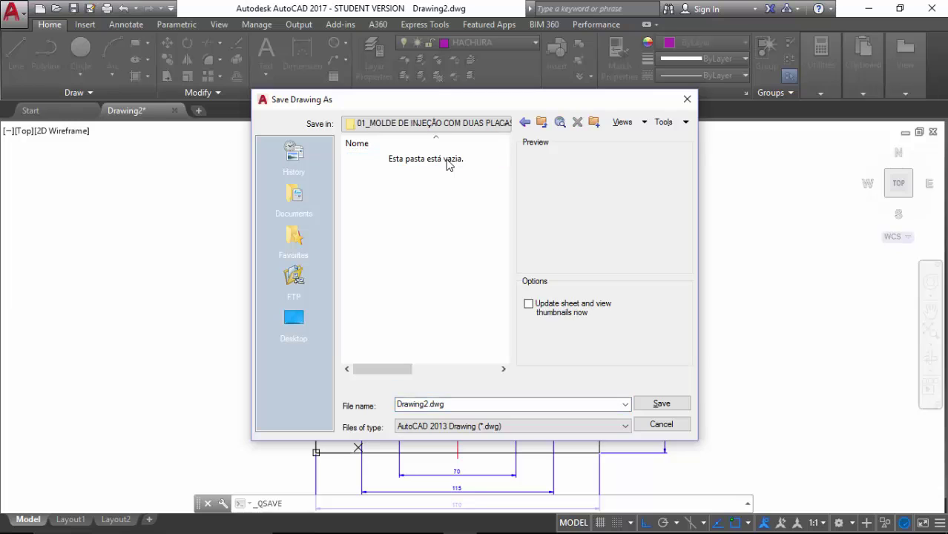
double_click(449, 404)
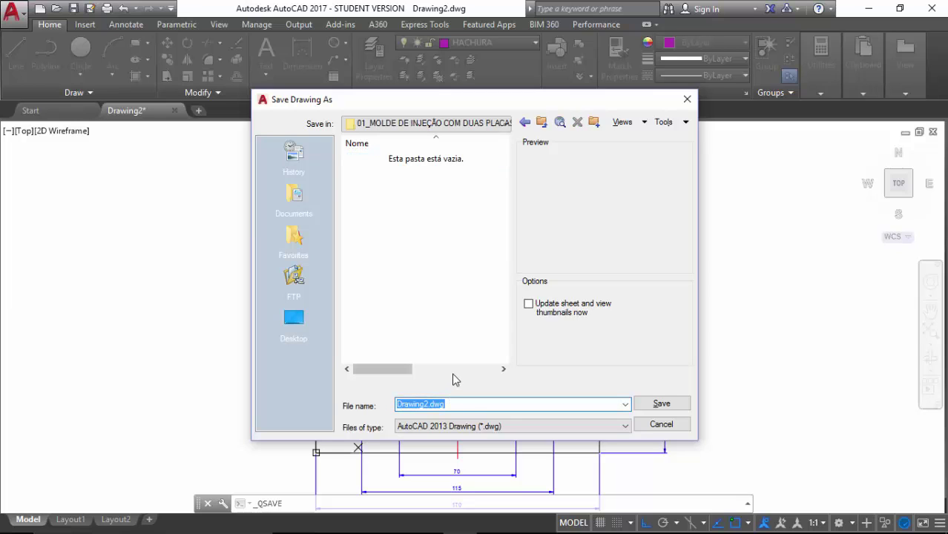
type("01_Placa Base Superior")
left_click(660, 407)
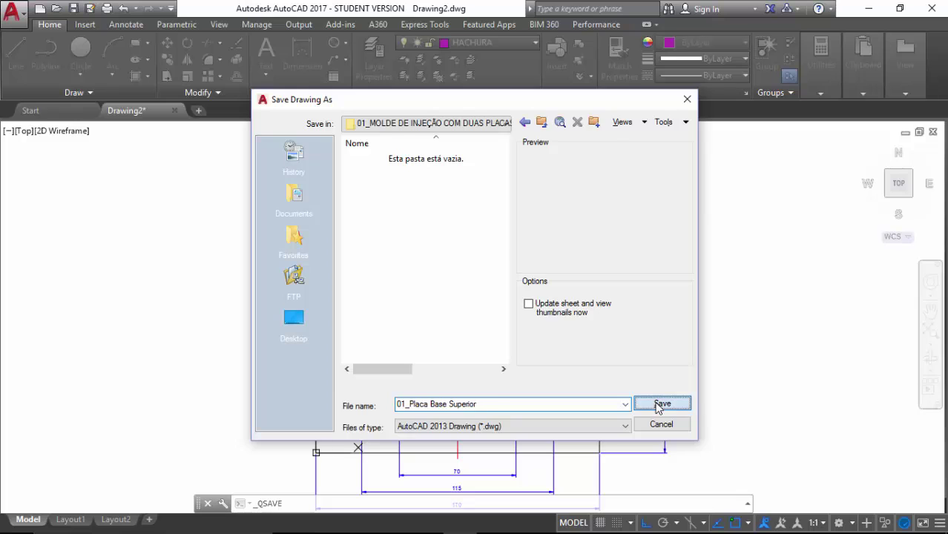